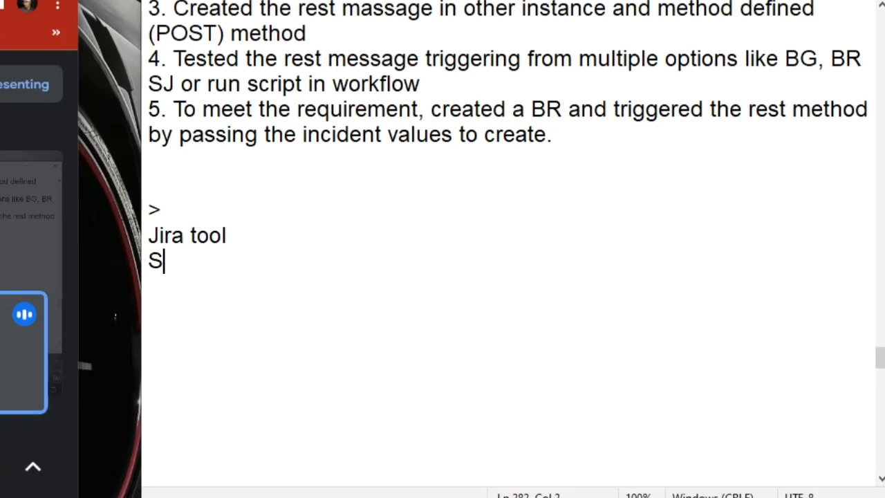
Type the heading 'ServiceNow' in the notes
type("erviceo")
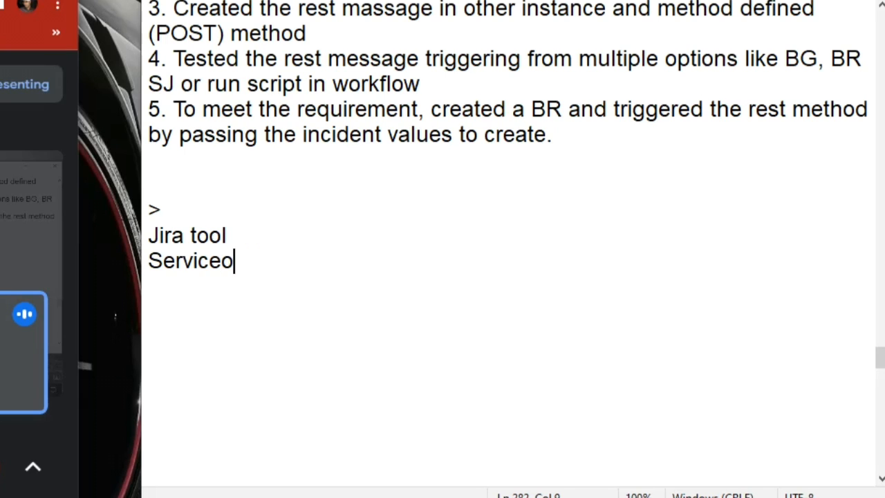
key("BackSpace")
type("NOw")
key("BackSpace")
key("BackSpace")
type("ow")
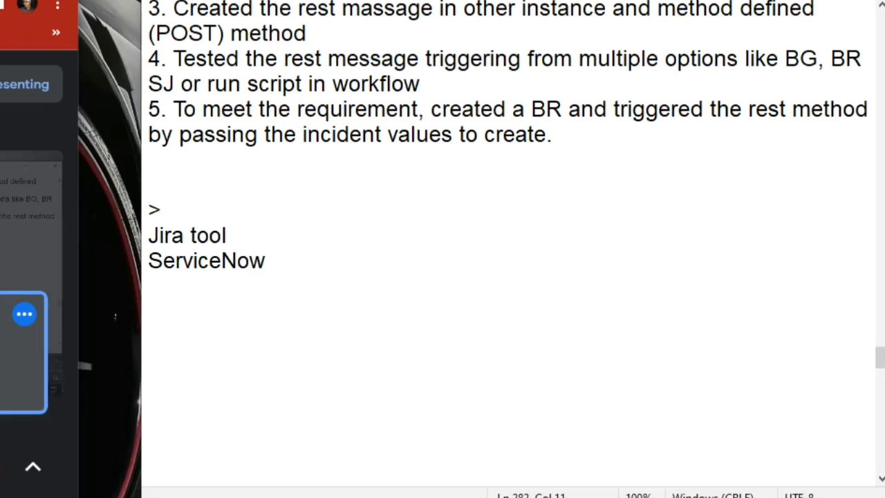
Add a period after 'Jira tool' so the line reads 'Jira tool.'
key("Up")
type(".")
key("Return")
key("shift+Up")
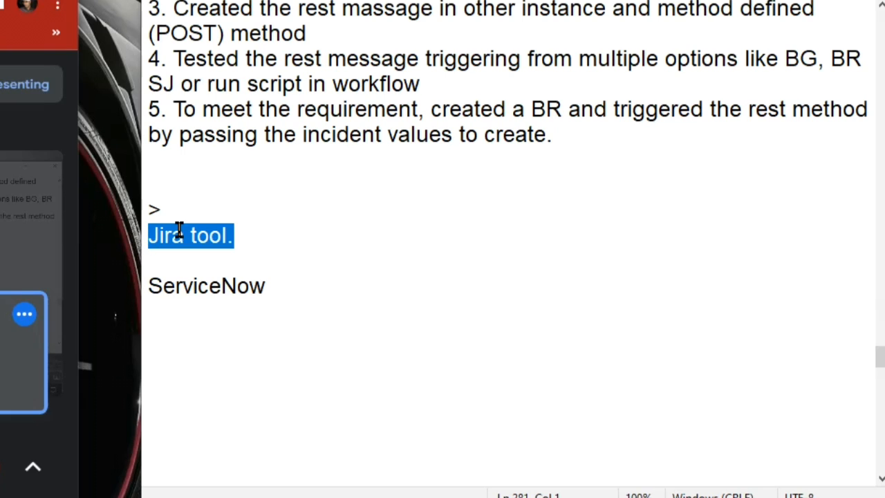
left_click(270, 236)
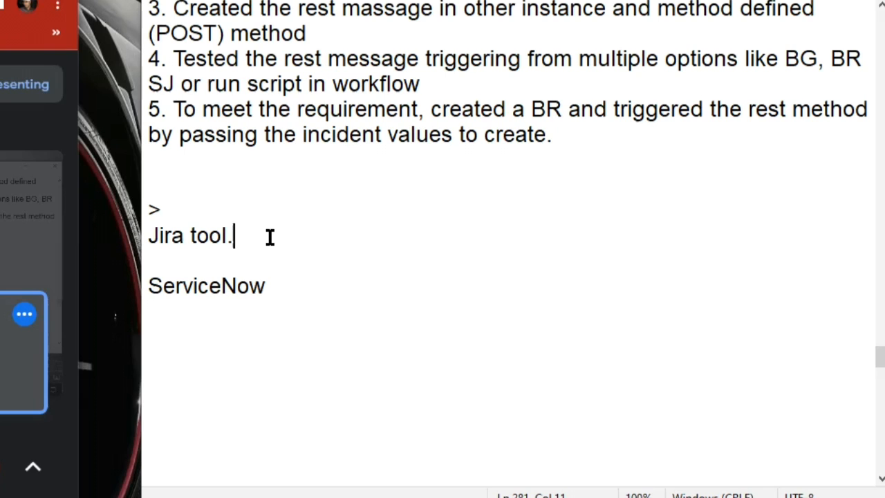
List 'what is jira' and 'API details and testing (postman)' under 'Jira tool.'
key("Return")
type("what ")
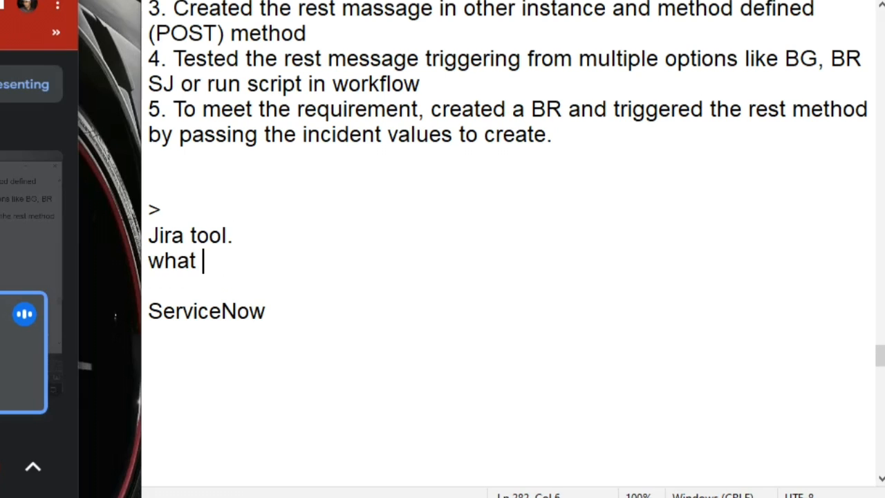
type("is jira")
key("Return")
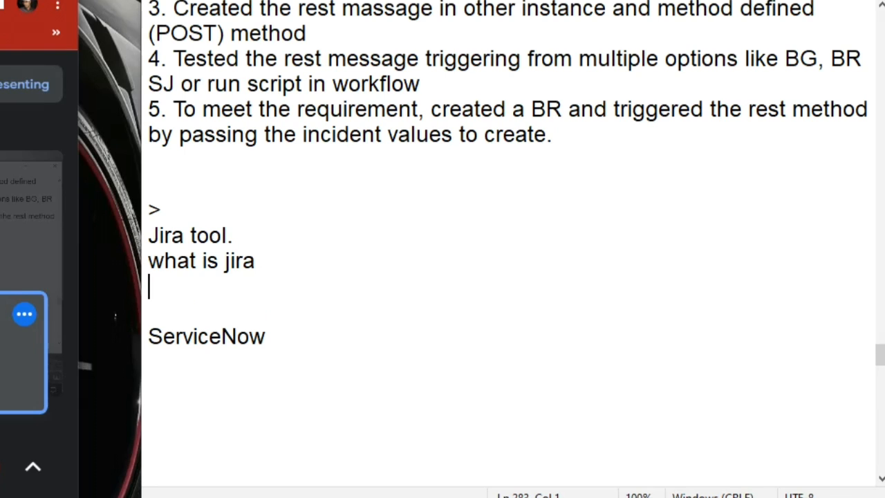
type("a")
key("BackSpace")
type("how")
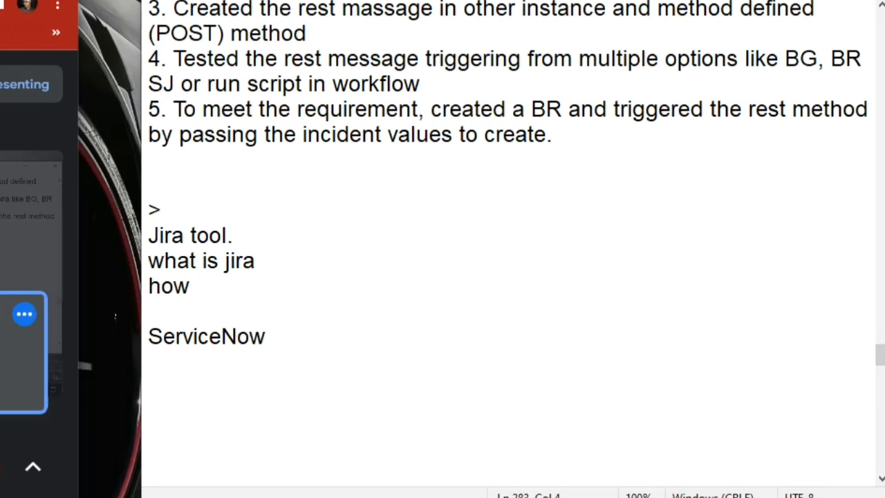
key("BackSpace")
key("BackSpace")
key("BackSpace")
type("API")
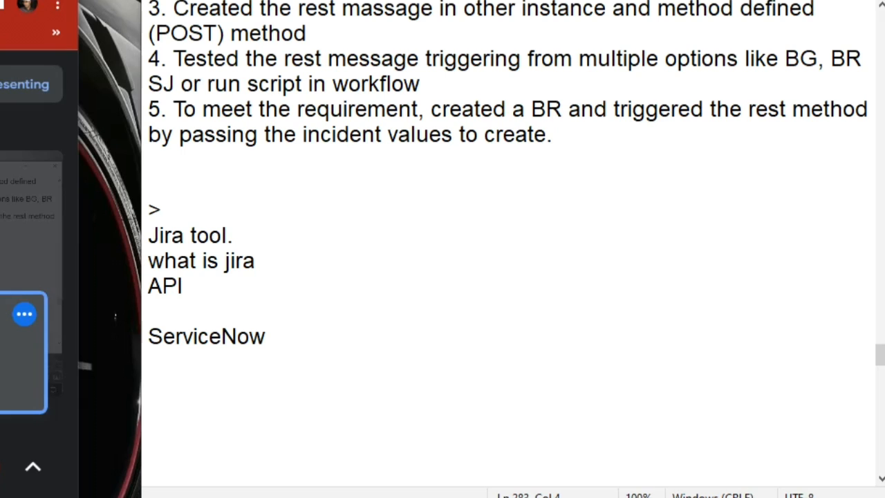
type("' detai")
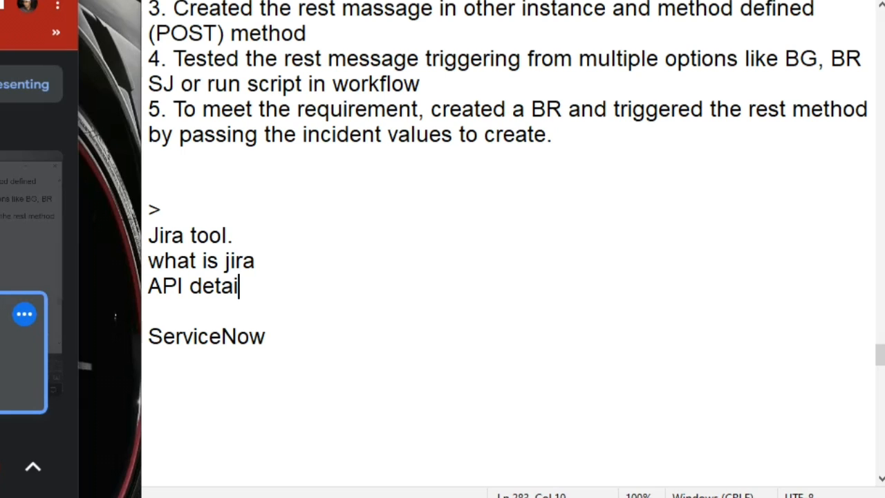
type("ls and testing")
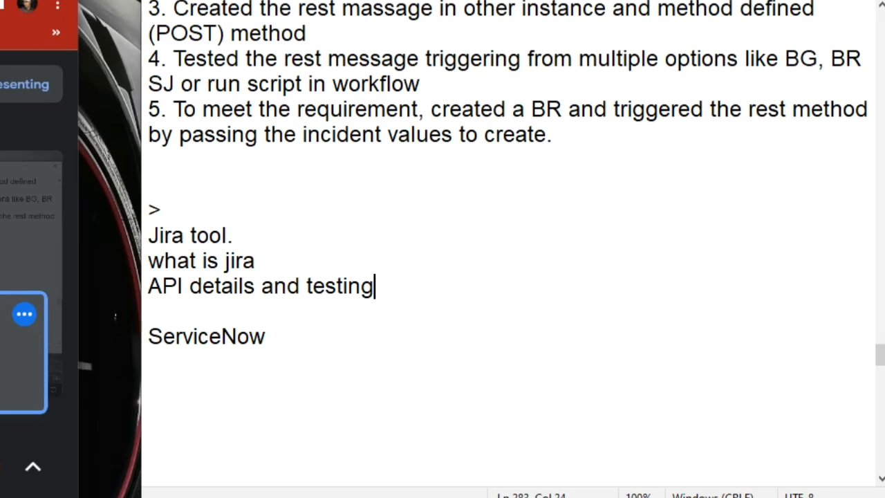
type(" (post")
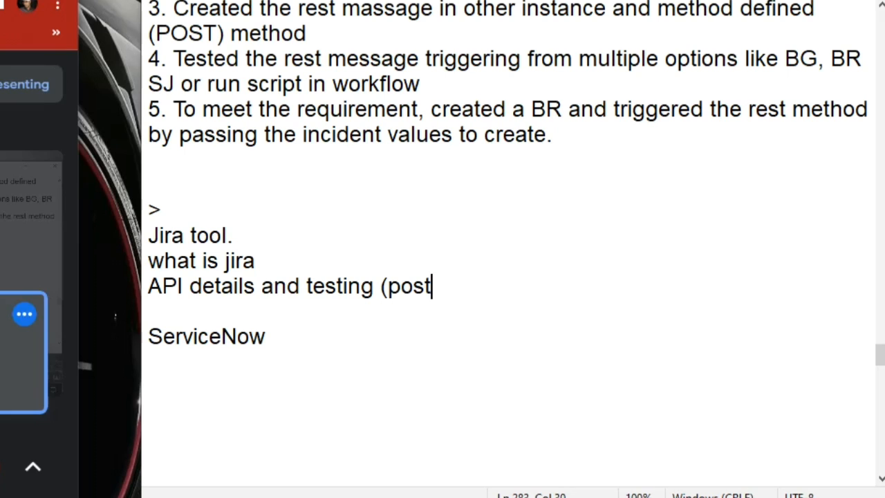
type("man)")
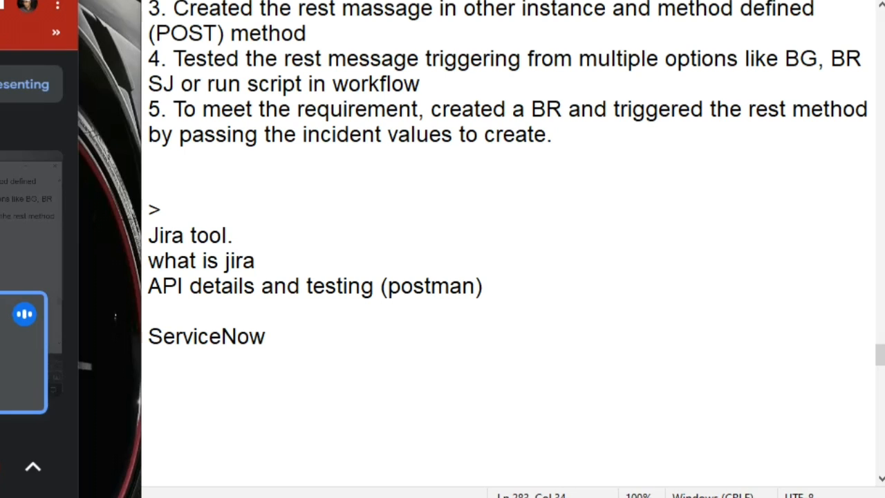
Turn ServiceNow into 'ServiceNow:' and add 'trigger a job from sn to jira.' beneath it
left_click(269, 237)
left_click(495, 283)
left_click(150, 262, "shift")
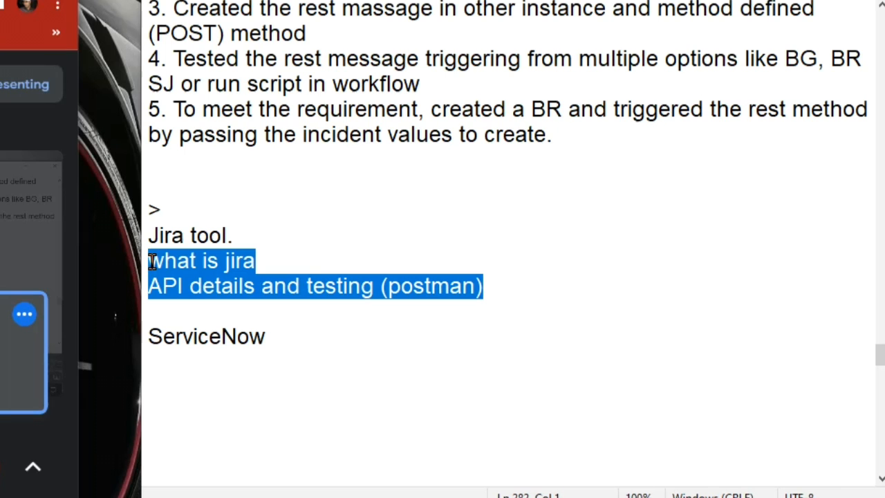
left_click(282, 340)
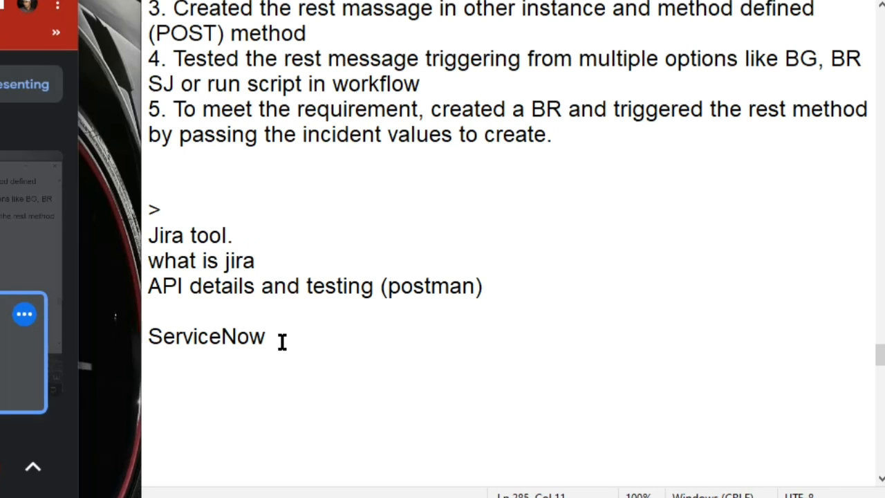
double_click(164, 234)
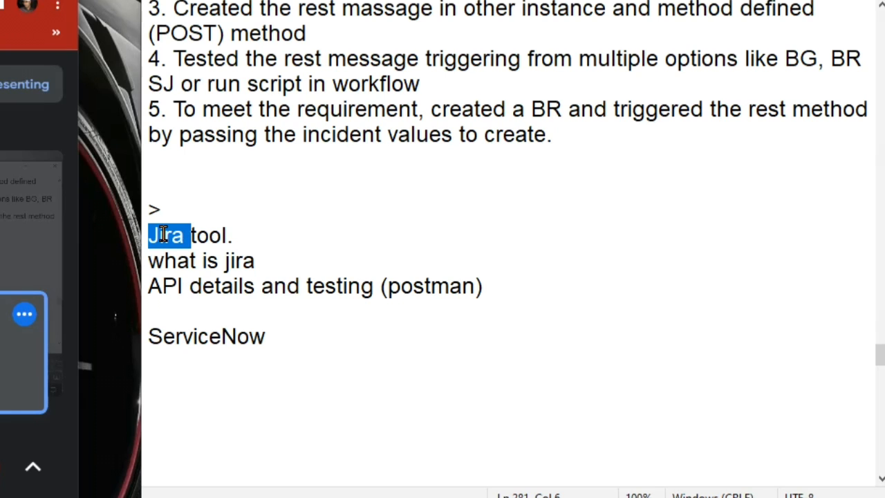
left_click(270, 333)
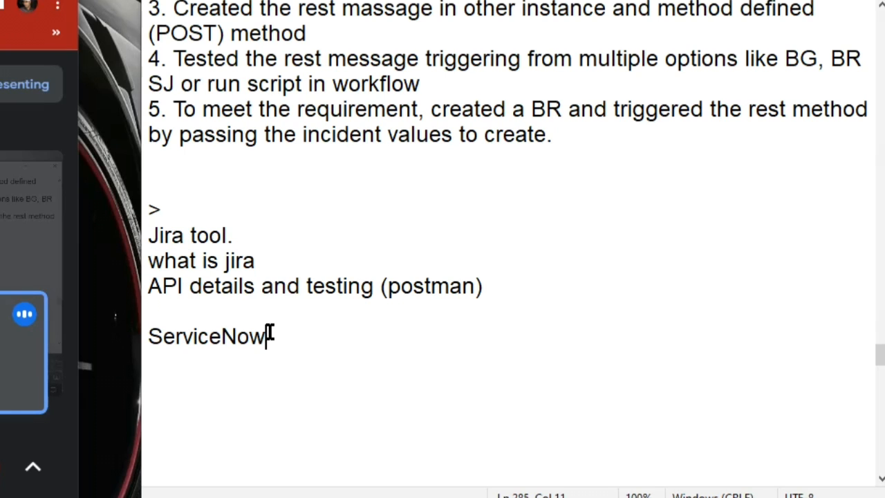
type(":")
key("Return")
type("trigg")
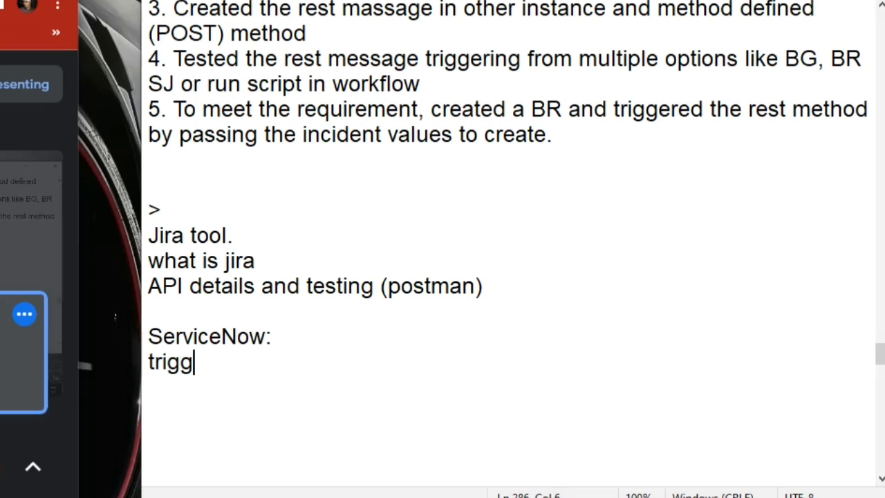
type("er a job from sn")
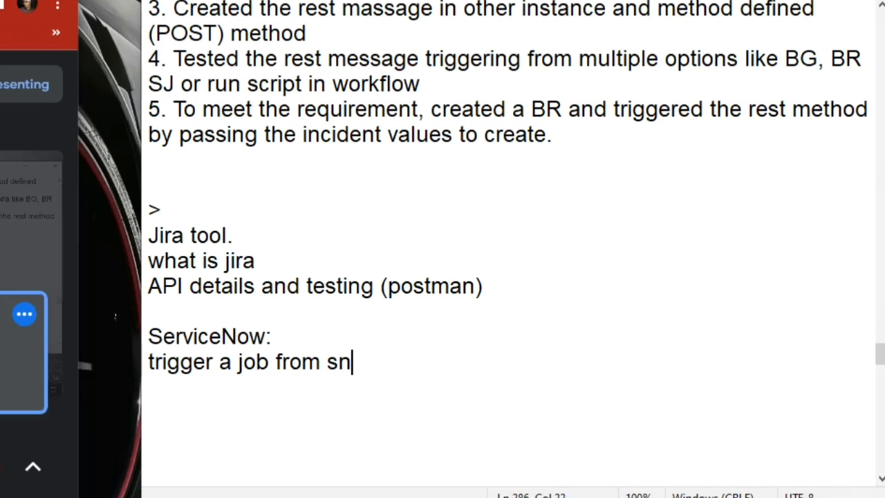
key("BackSpace")
type("n to jira.")
key("shift+Up")
key("shift+Up")
key("shift+Up")
key("shift+Up")
key("shift+Up")
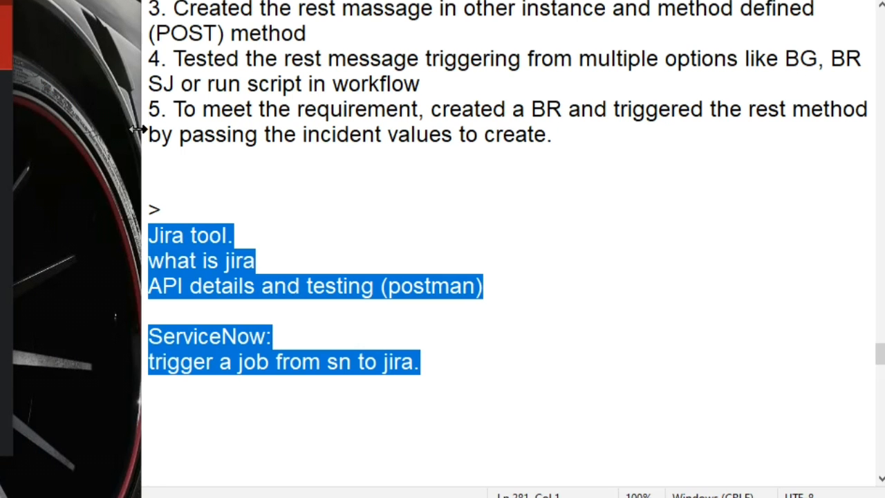
Widen the Notepad window leftward and move back to the blank line above '>'
left_click_drag(142, 131, 46, 136)
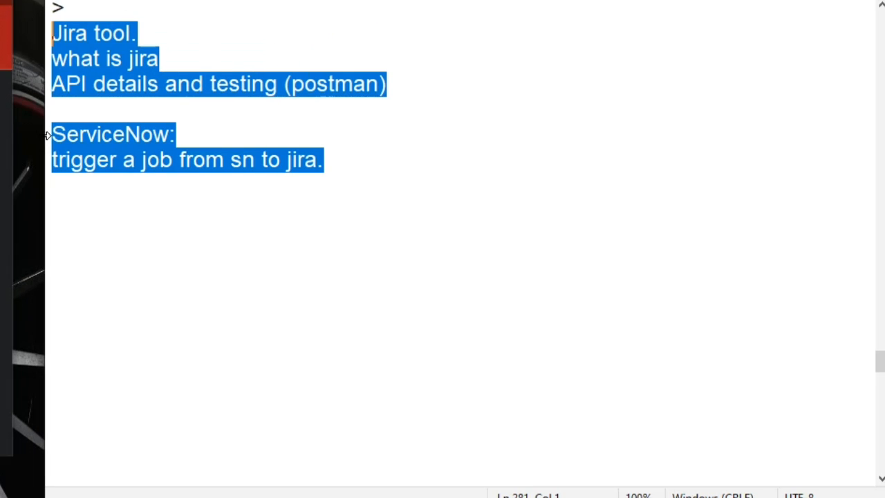
left_click(201, 72)
key("Up")
key("Up")
key("Up")
key("Up")
key("Up")
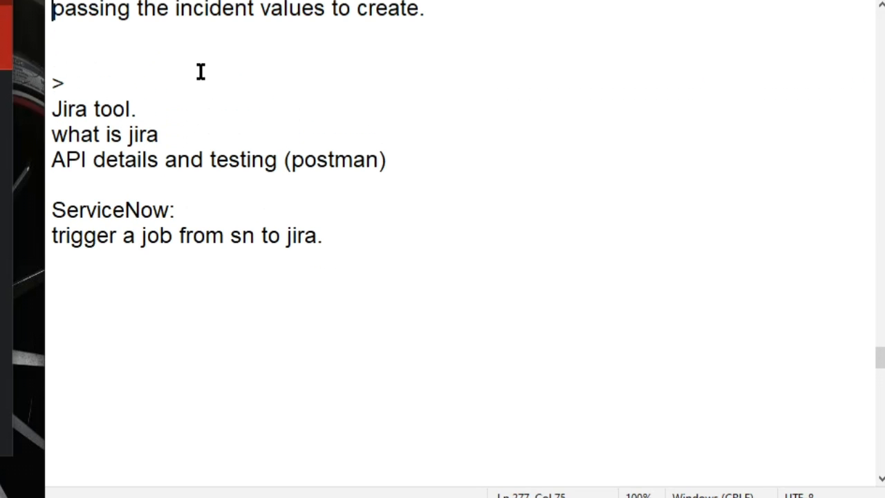
key("Down")
key("Down")
key("Down")
key("Up")
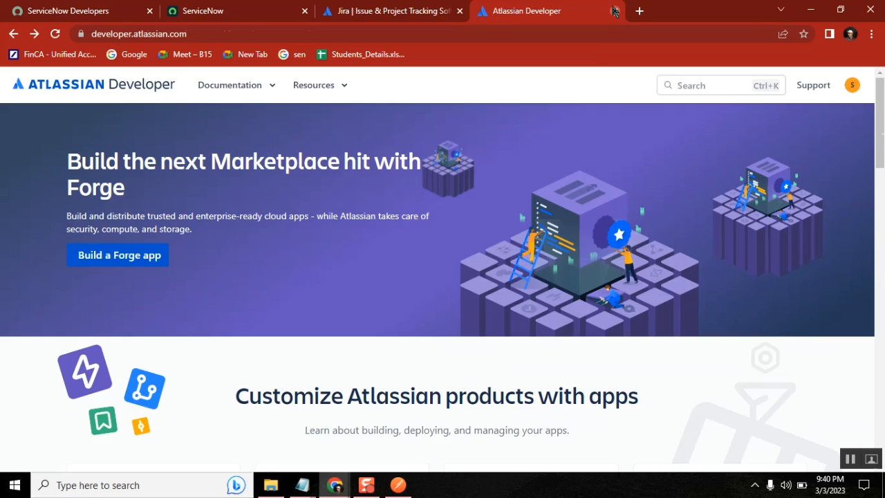
left_click(386, 12)
left_click(398, 484)
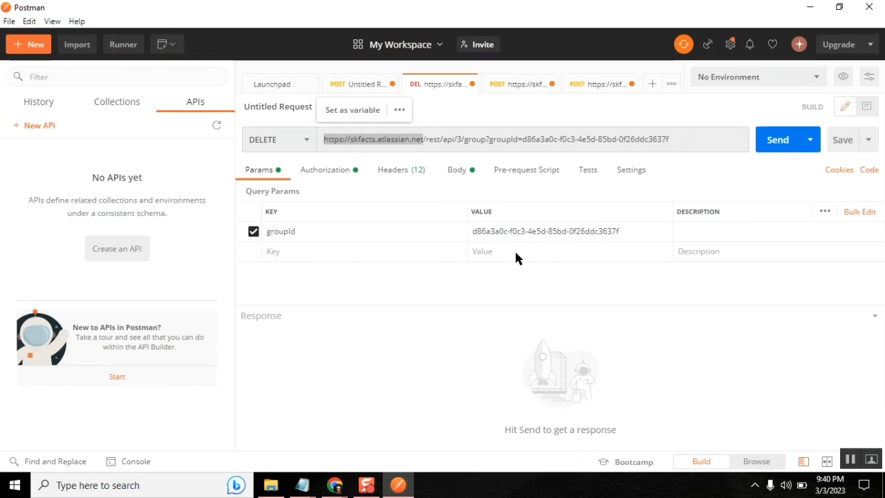
left_click(423, 139)
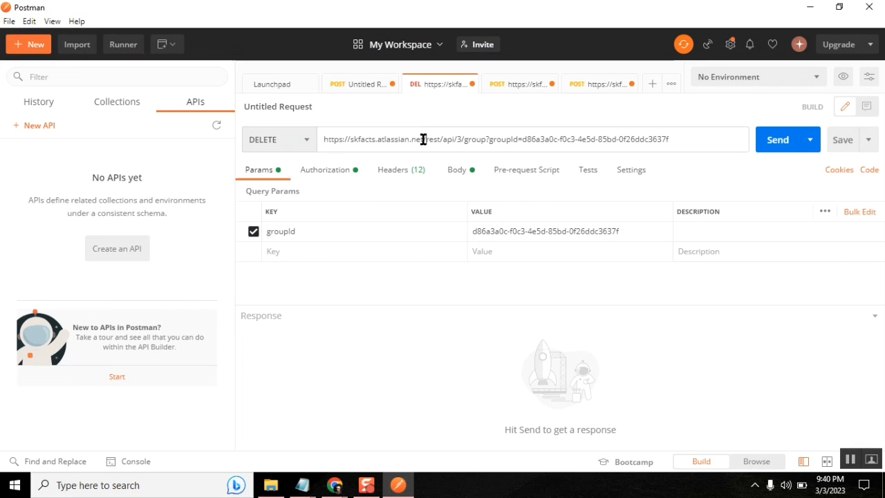
left_click_drag(424, 139, 322, 142)
key("ctrl+c")
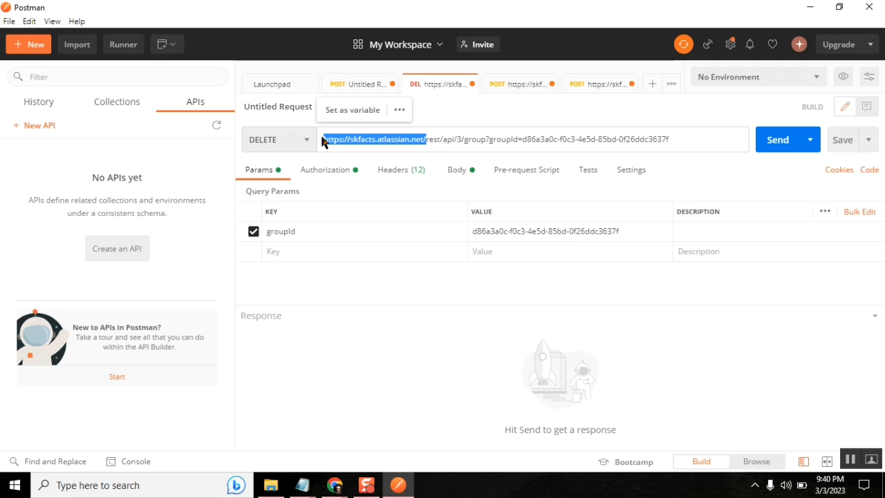
key("alt+Tab")
Paste the Jira site address into a new Chrome tab and close the old Jira tab
left_click(486, 12)
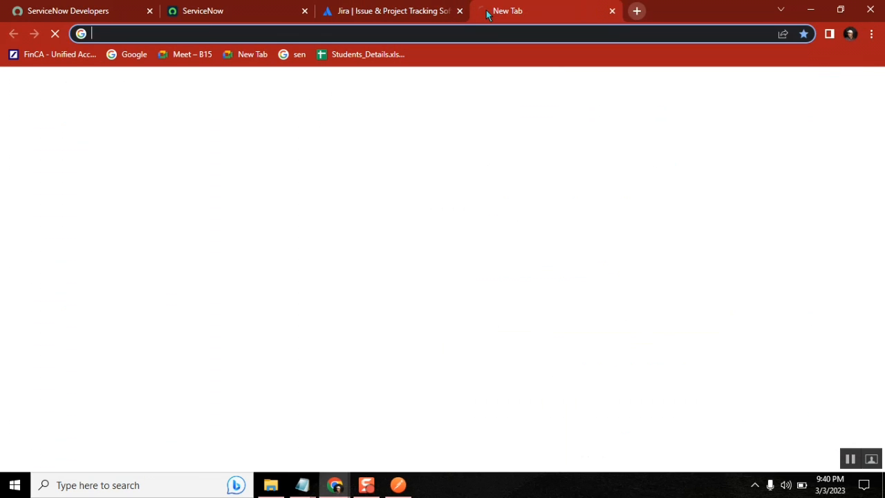
key("ctrl+v")
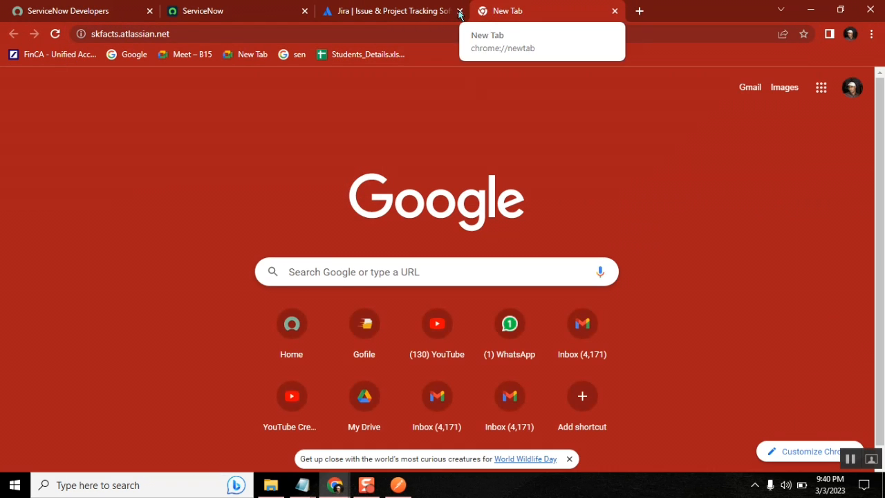
left_click(459, 11)
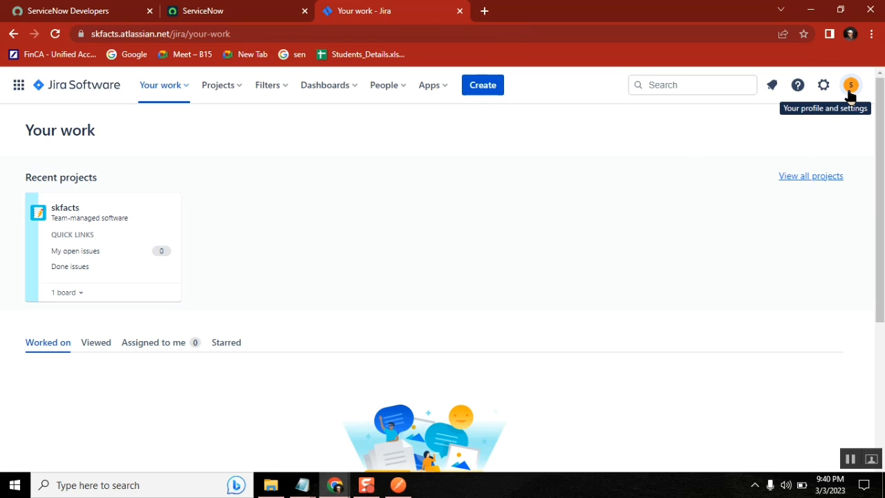
mouse_move(305, 489)
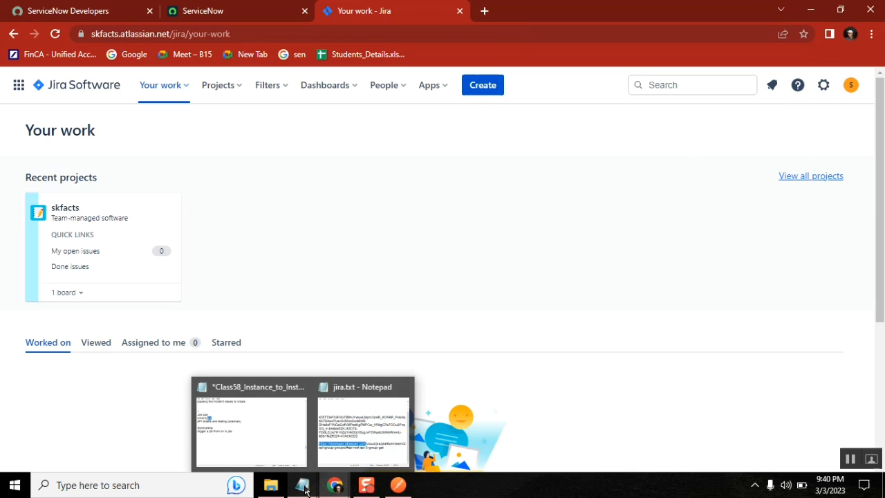
left_click(851, 86)
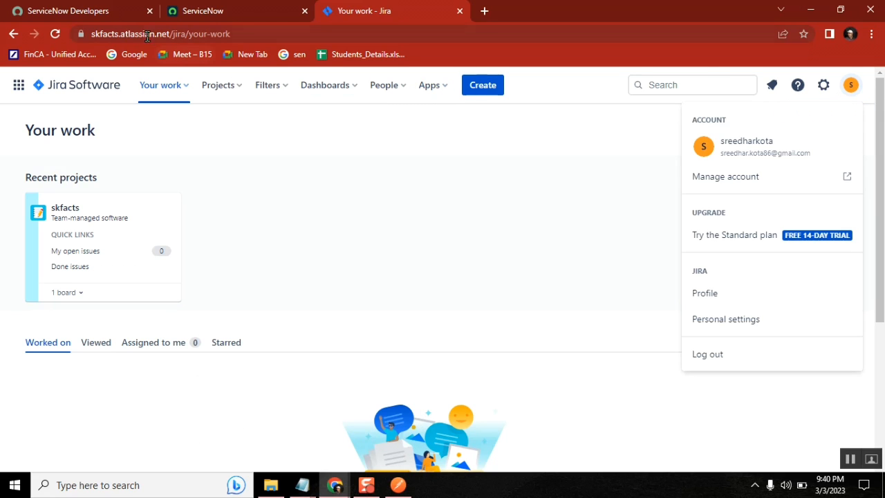
Highlight the skfacts, atlassian and jira parts of the site address
double_click(112, 35)
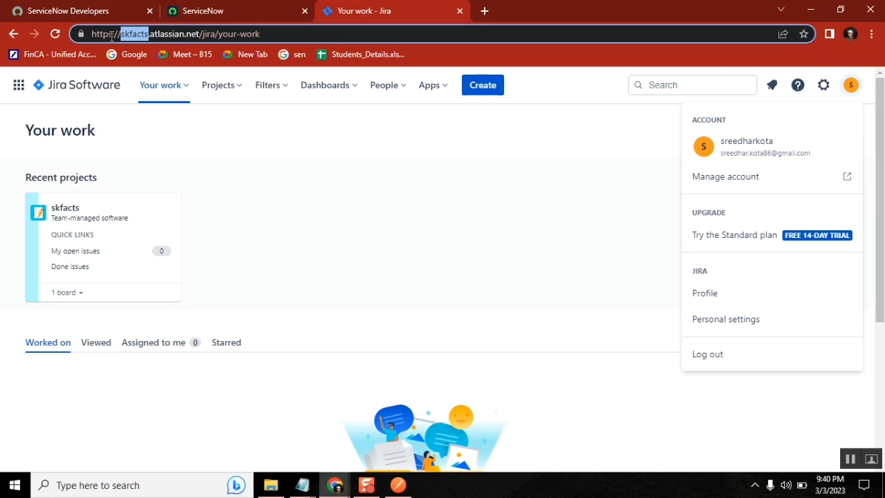
double_click(166, 33)
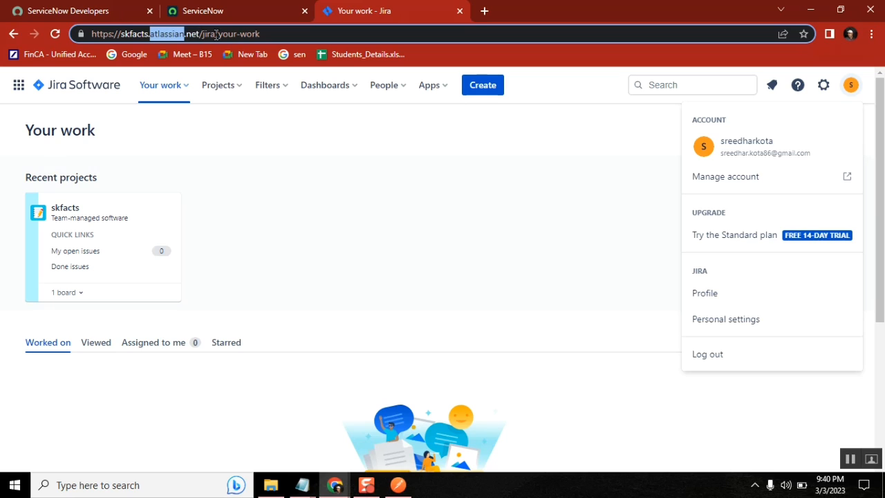
left_click(241, 33)
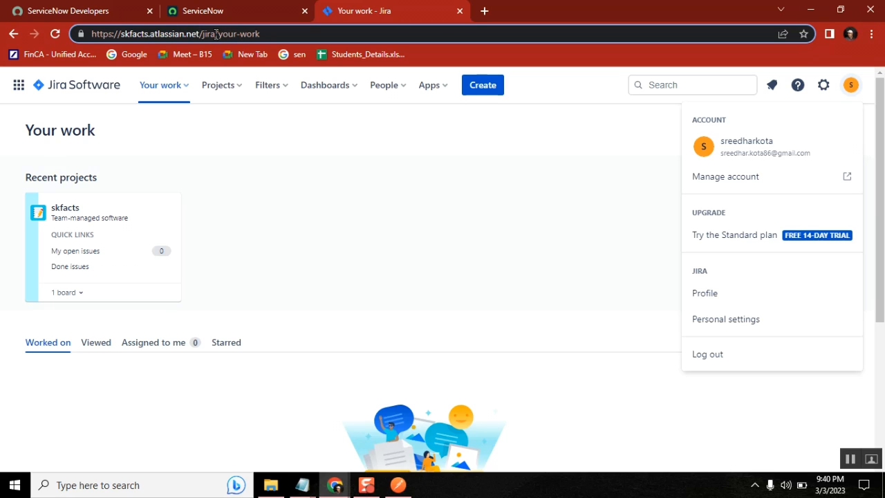
double_click(215, 33)
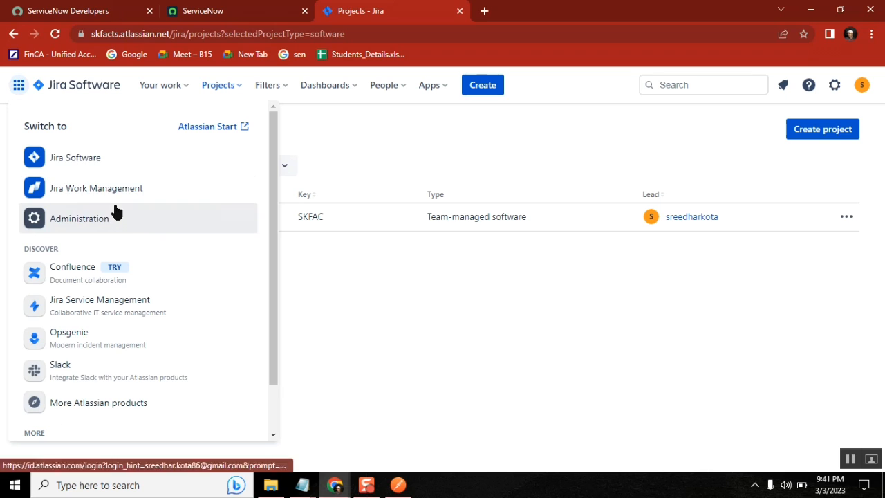
Reach the skfacts Groups list via Administration > Jira Software > Manage users, then paste the site address
left_click(106, 231)
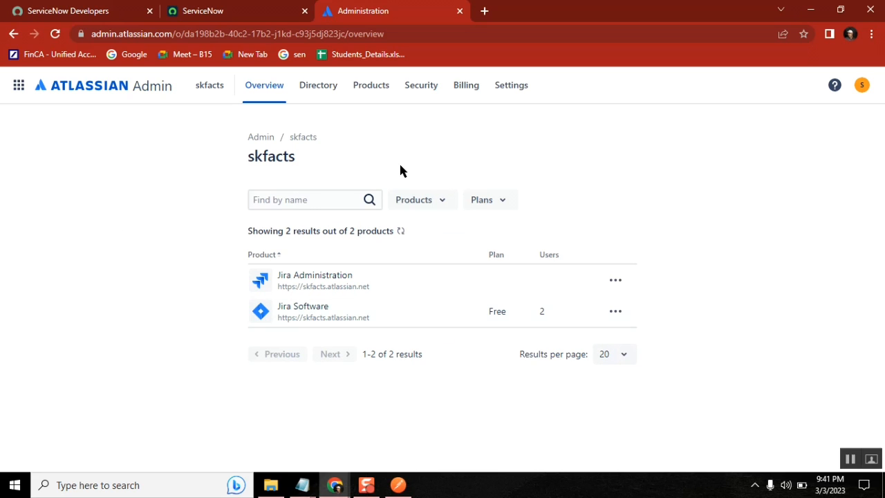
left_click(20, 89)
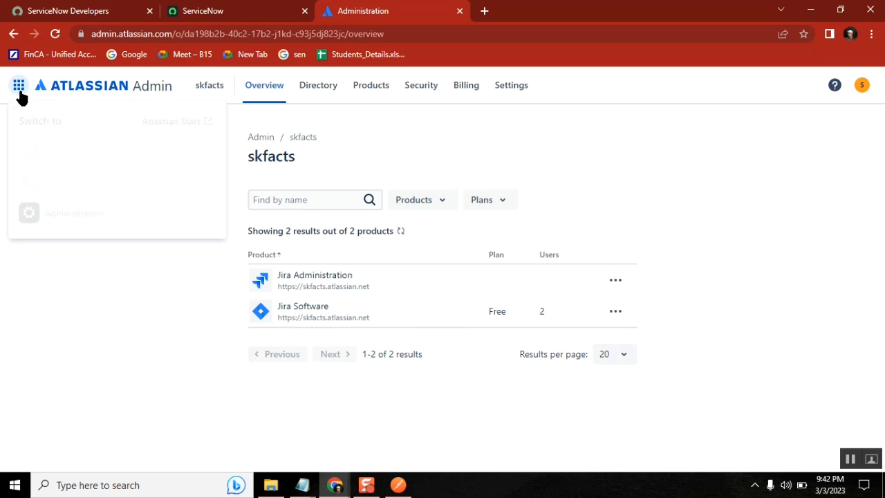
left_click(155, 299)
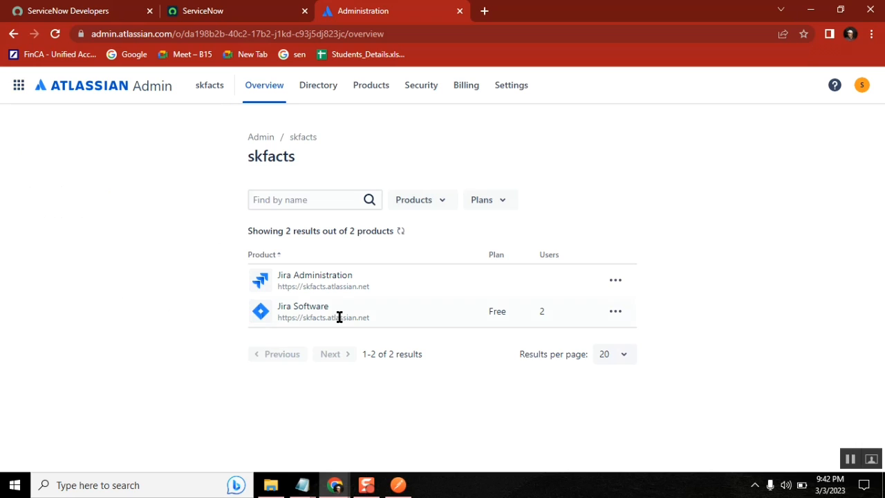
left_click(614, 314)
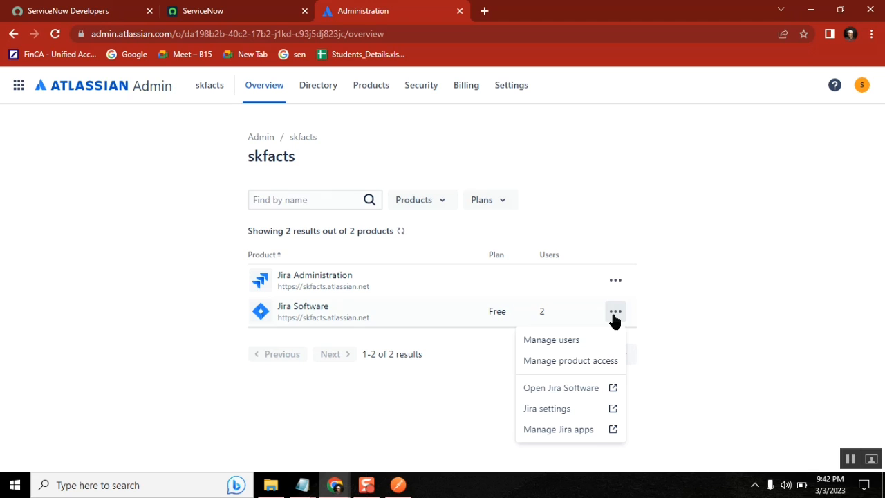
left_click(566, 345)
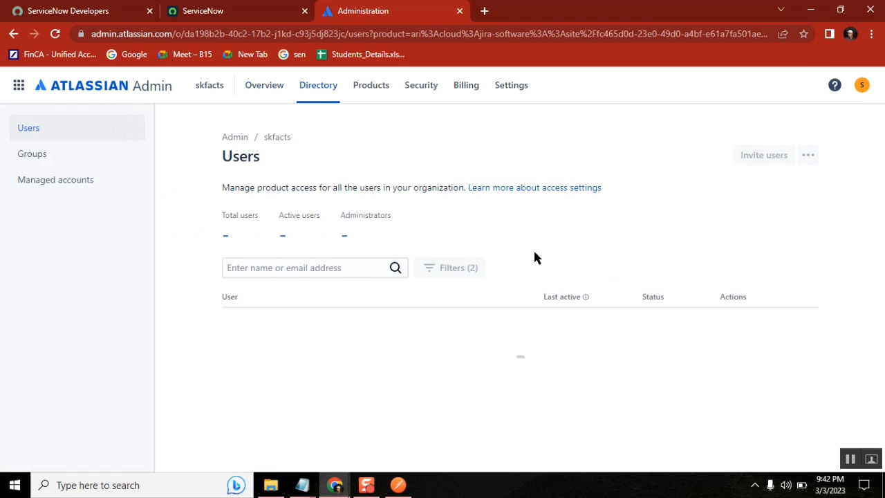
left_click(38, 154)
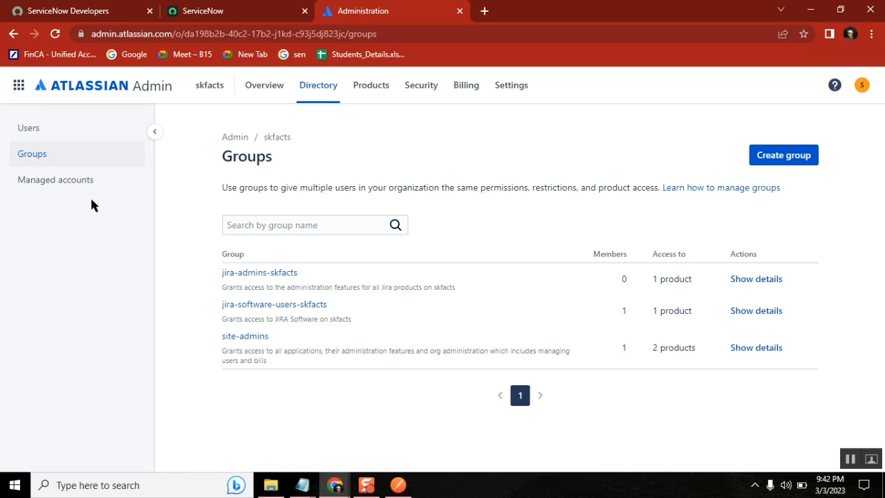
left_click(341, 34)
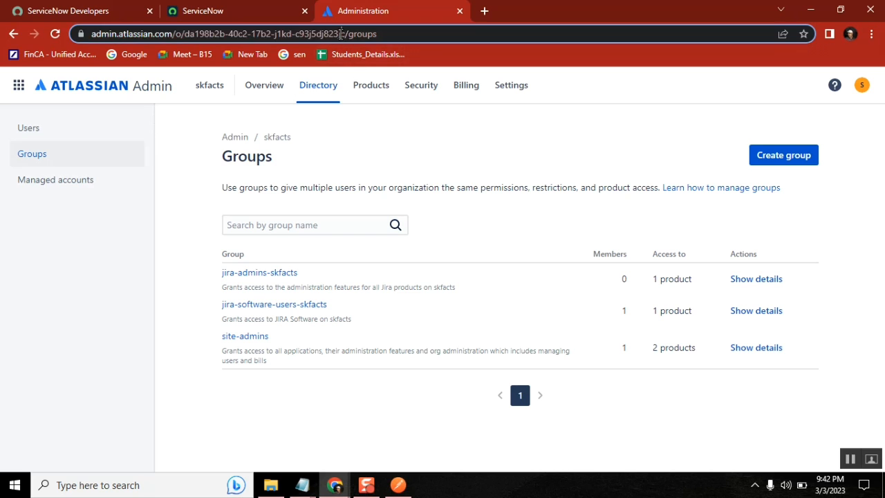
key("ctrl+v")
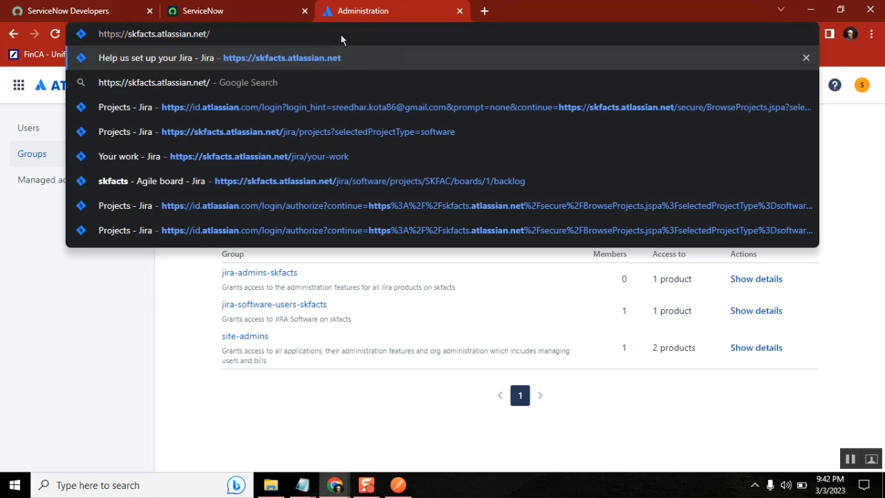
Point out the skfacts domain in the address and load the Jira site
left_click_drag(207, 33, 177, 59)
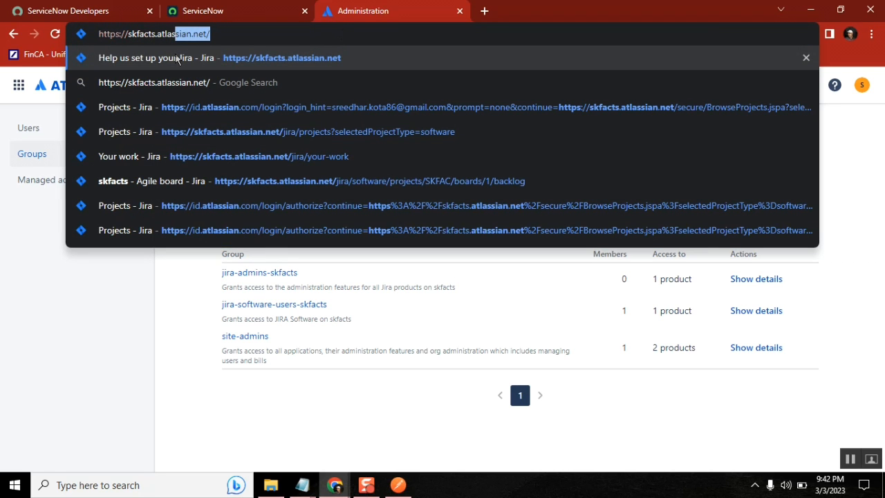
double_click(144, 36)
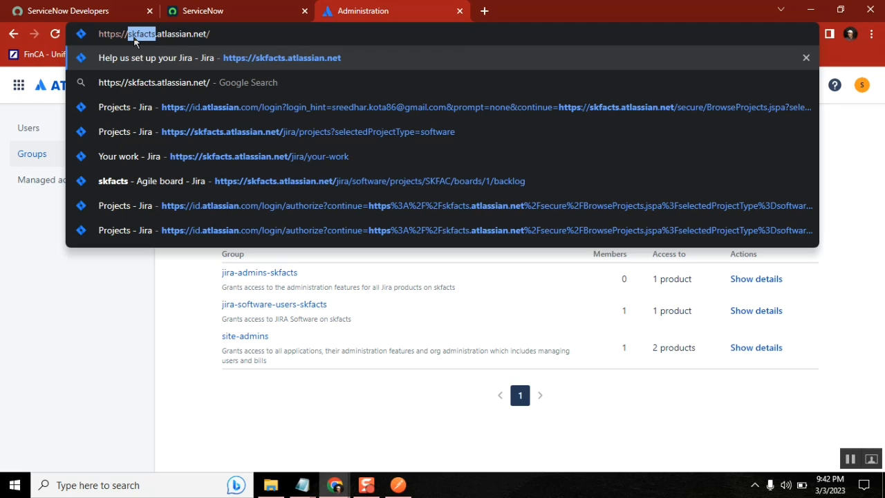
key("Return")
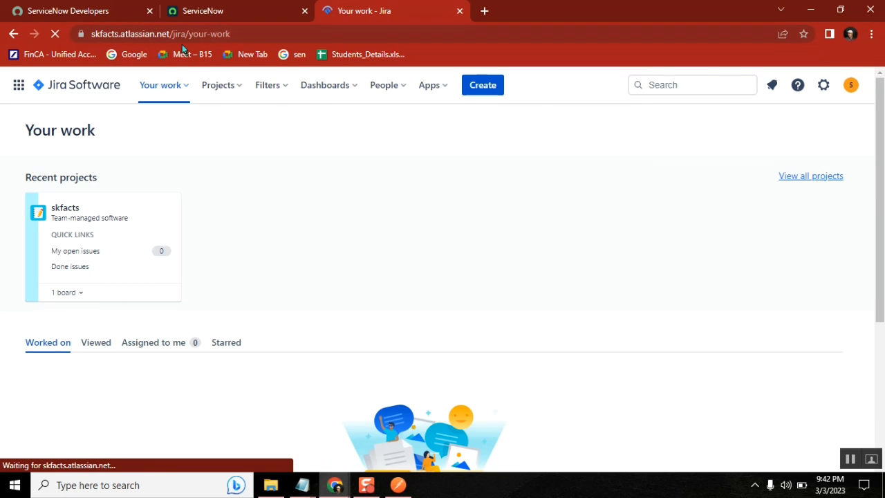
Go through Administration > Jira Software Manage users > Groups and start Create group
left_click(16, 89)
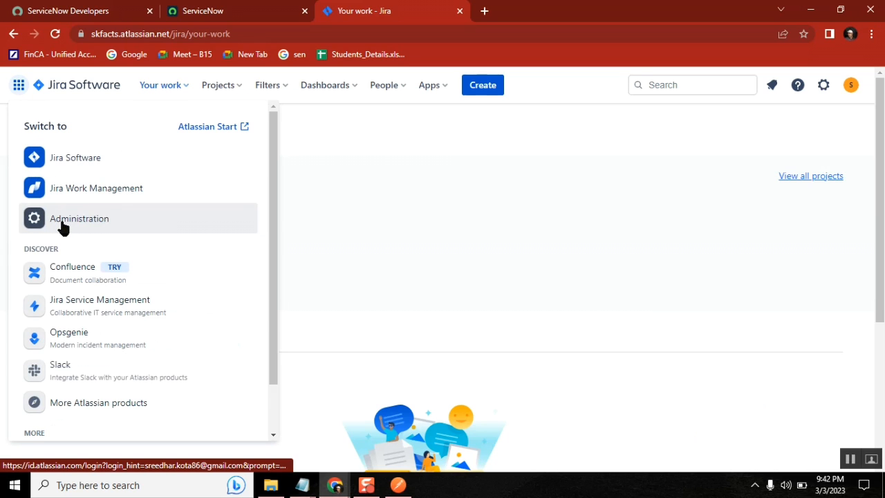
left_click(62, 220)
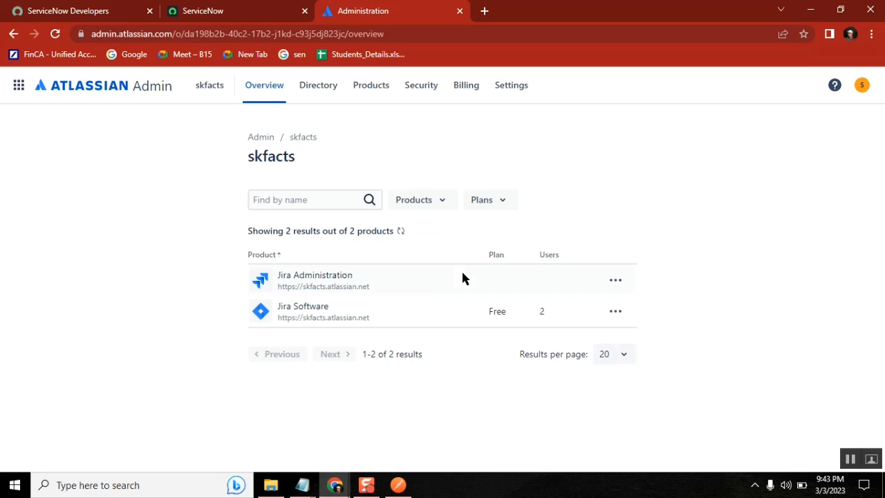
left_click(615, 311)
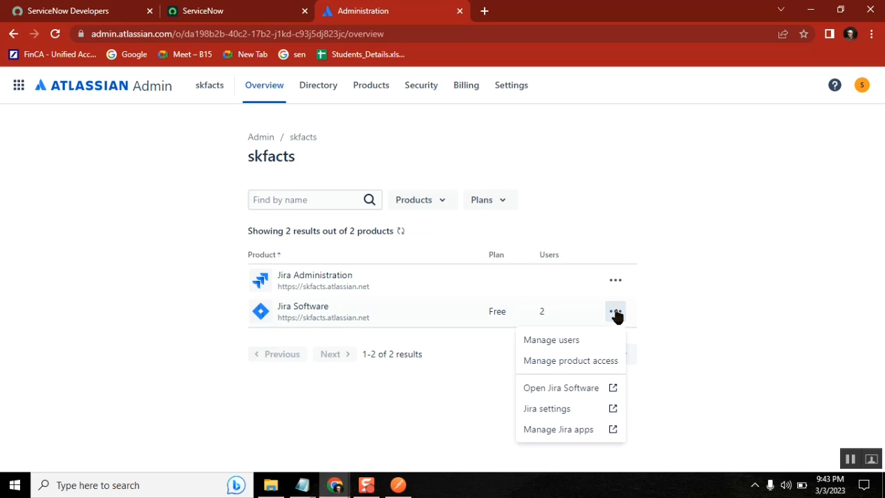
left_click(548, 344)
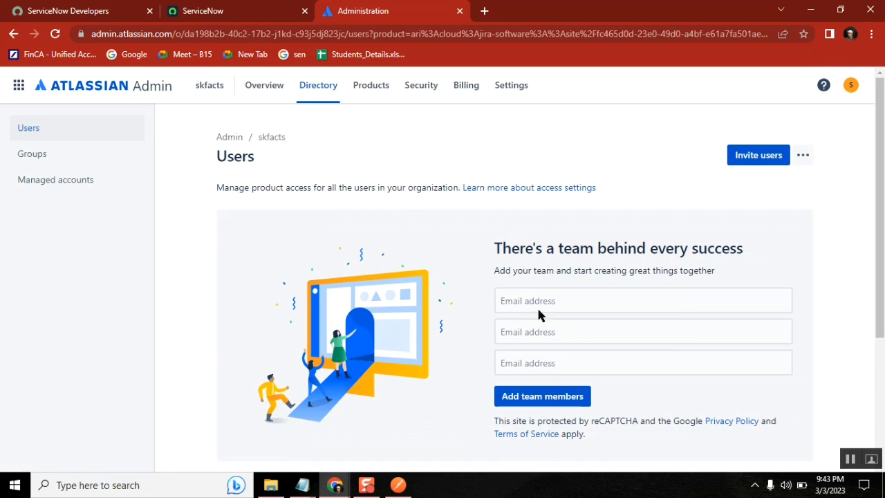
left_click(49, 161)
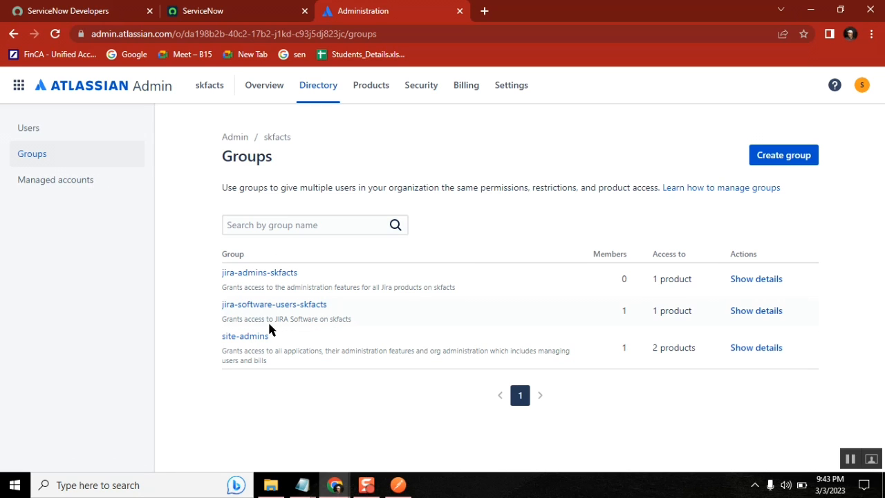
left_click(776, 159)
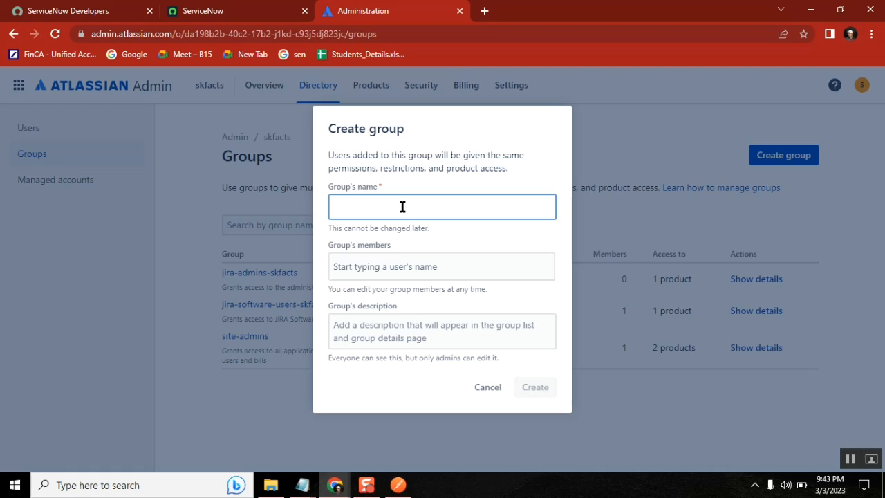
Create a group named 'Test Group' and locate it in the groups list
type("Test Gro")
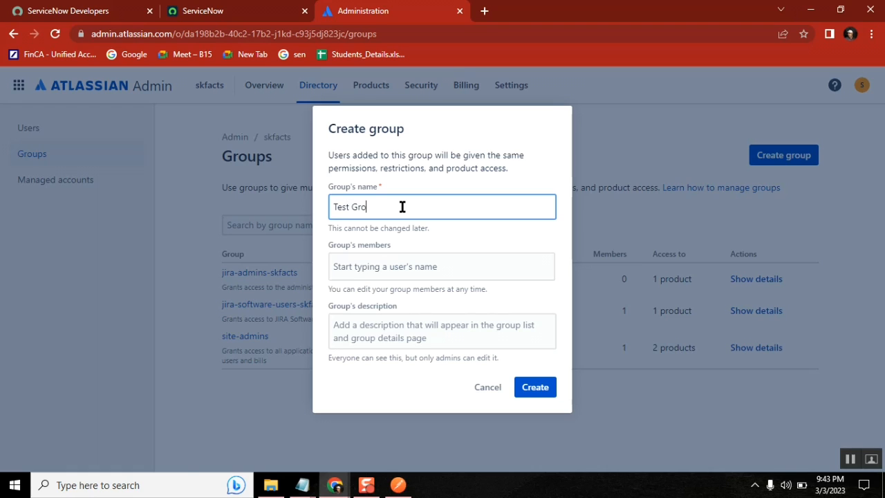
type("up")
left_click(537, 389)
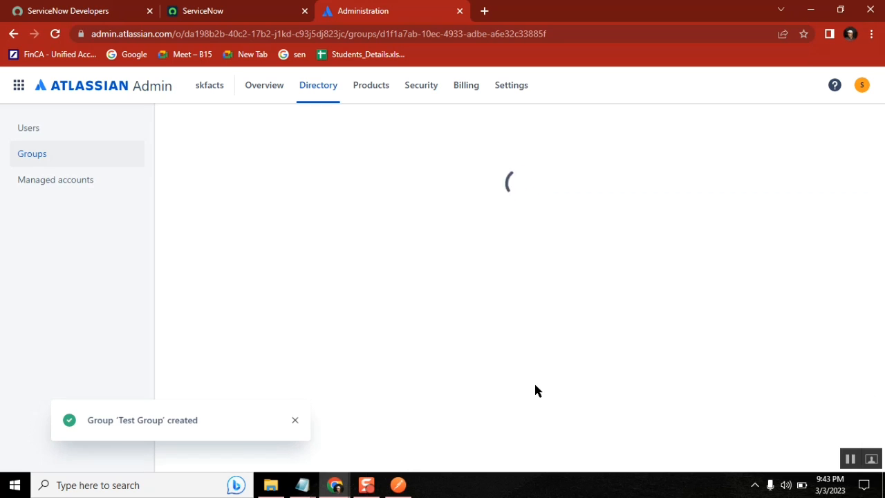
left_click(22, 157)
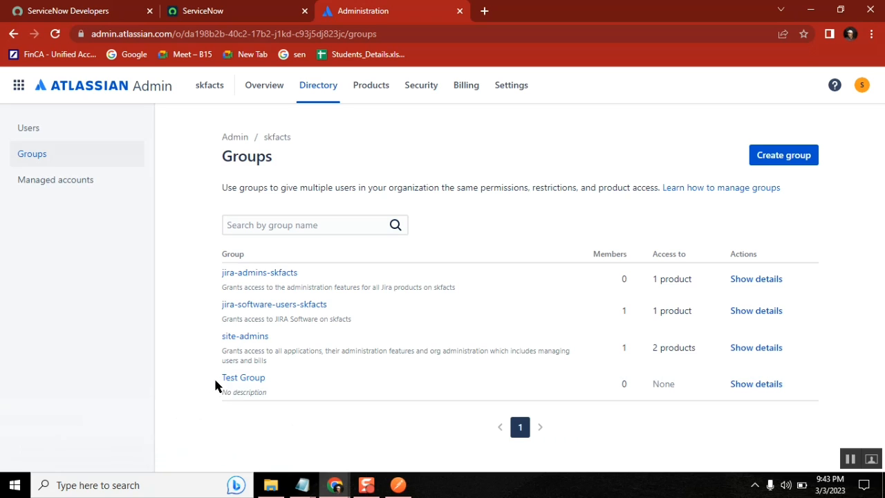
left_click_drag(213, 376, 793, 340)
left_click(833, 257)
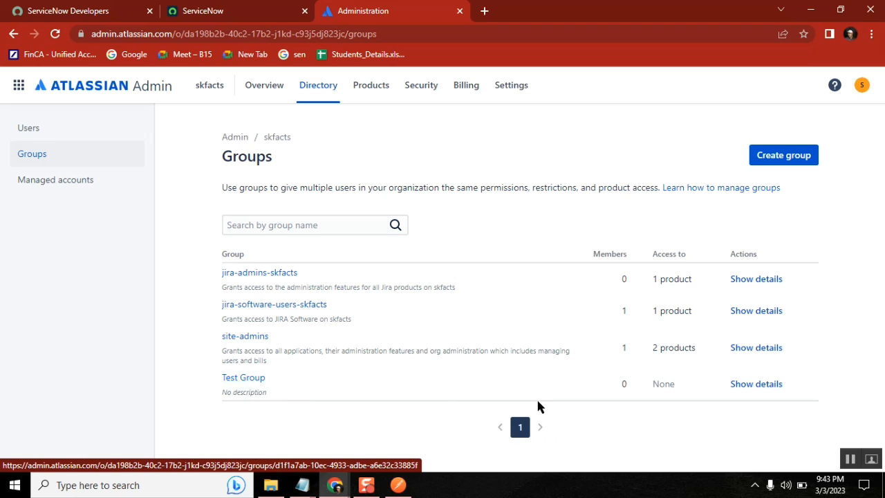
Delete Test Group from its details page and confirm the deletion
left_click(776, 385)
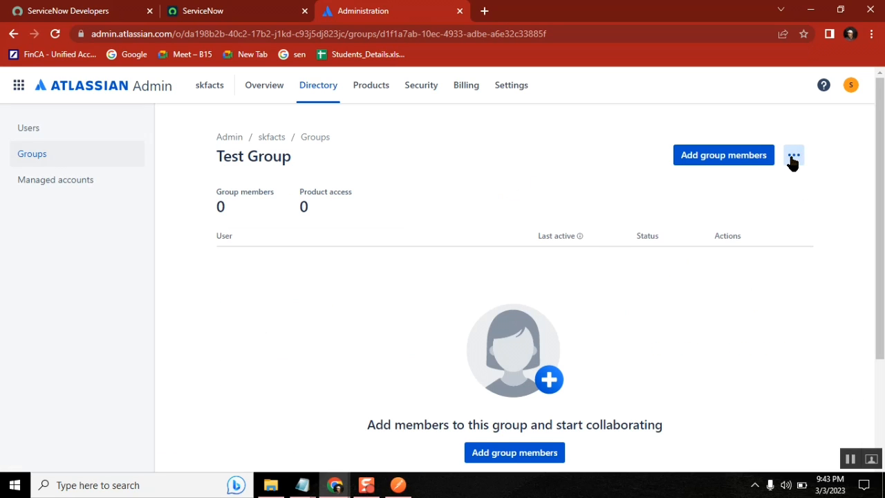
left_click(793, 159)
left_click(775, 206)
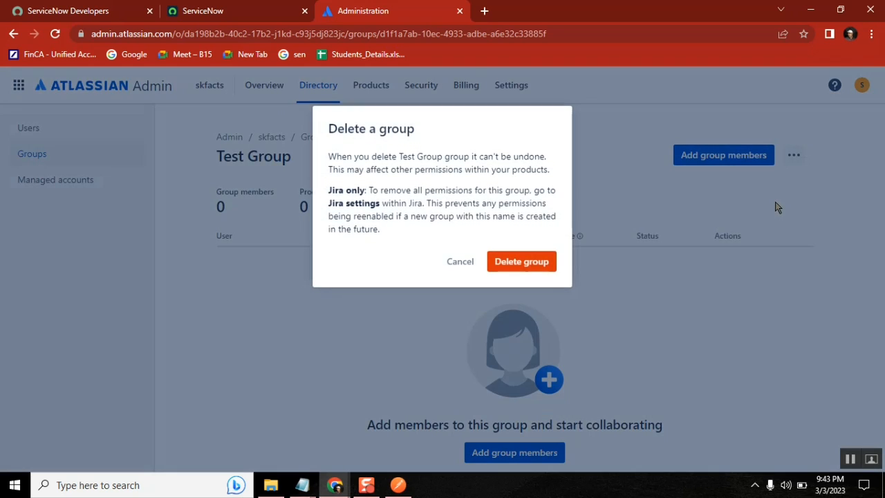
left_click(525, 263)
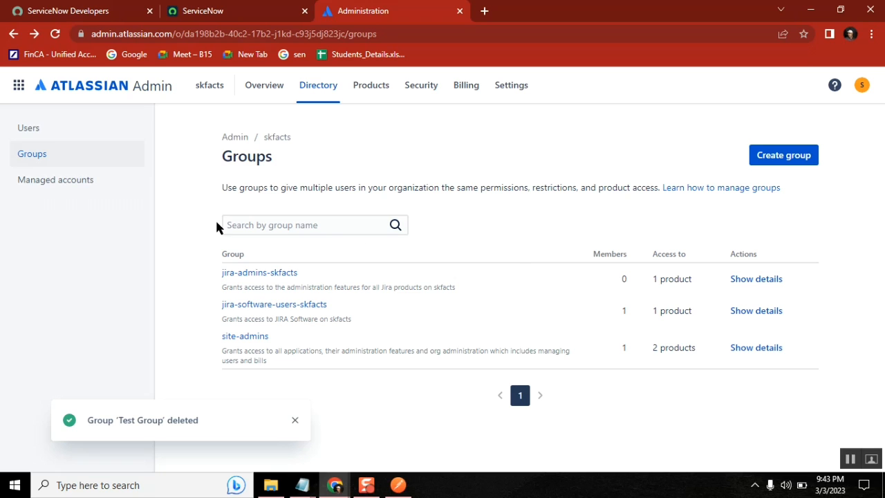
Visit the organization's Users list, scroll back to the top, then return to Groups
left_click(36, 132)
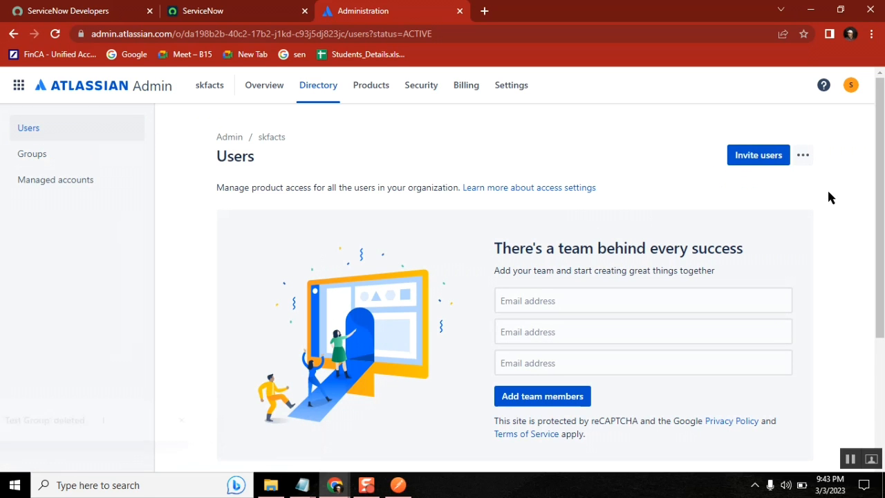
left_click(803, 155)
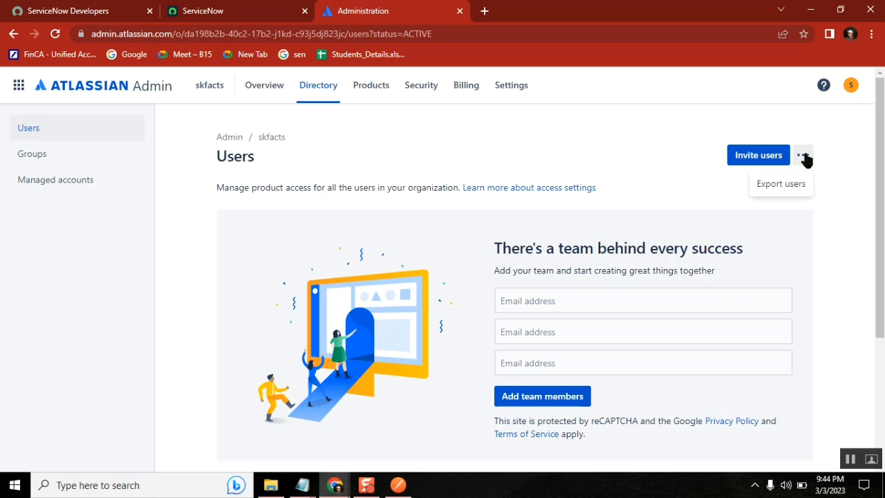
left_click(853, 205)
left_click_drag(880, 188, 883, 314)
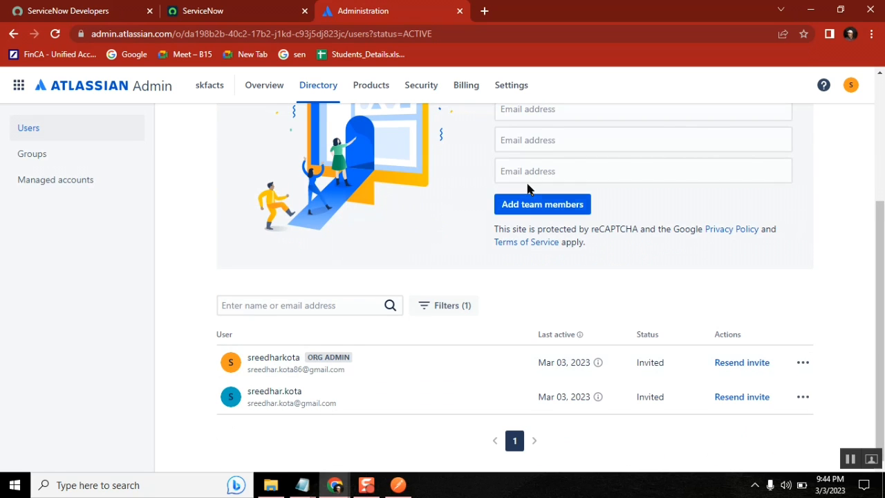
scroll(880, 291, "up", 1)
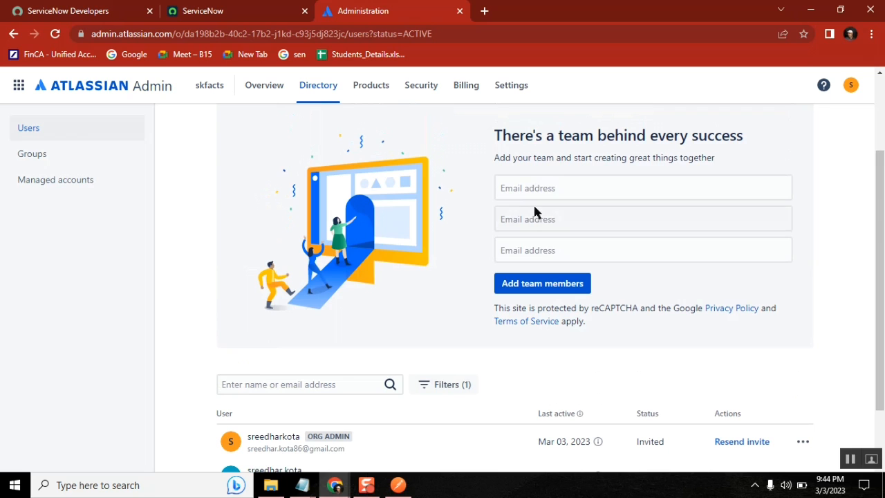
scroll(880, 168, "up", 2)
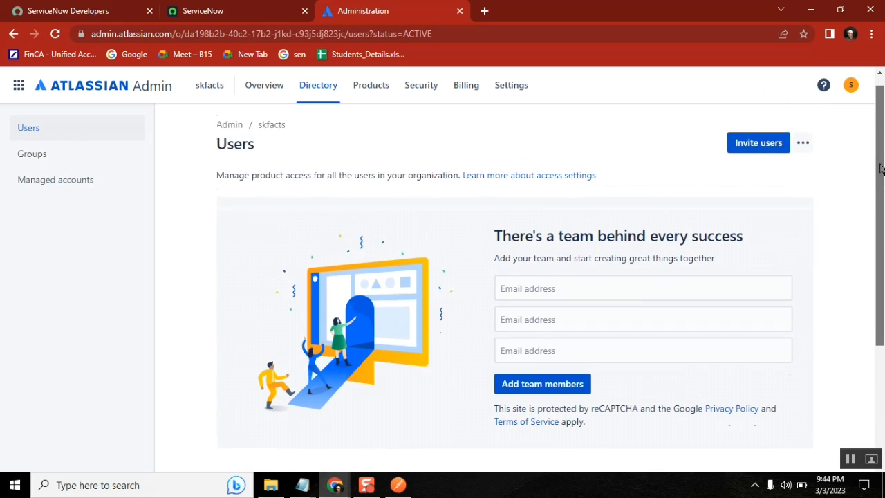
scroll(880, 166, "down", 3)
scroll(880, 166, "up", 3)
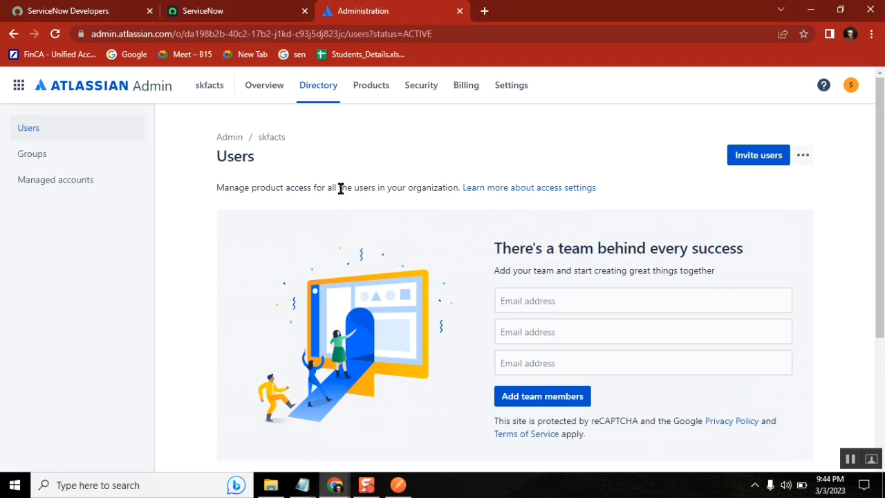
left_click(31, 160)
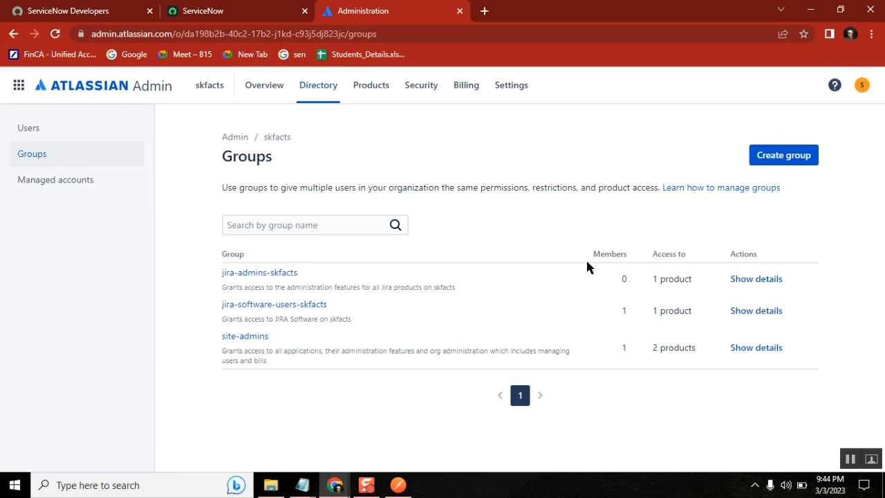
In the class notes, add the lines 'create a group' and 'delete group.'
mouse_move(302, 485)
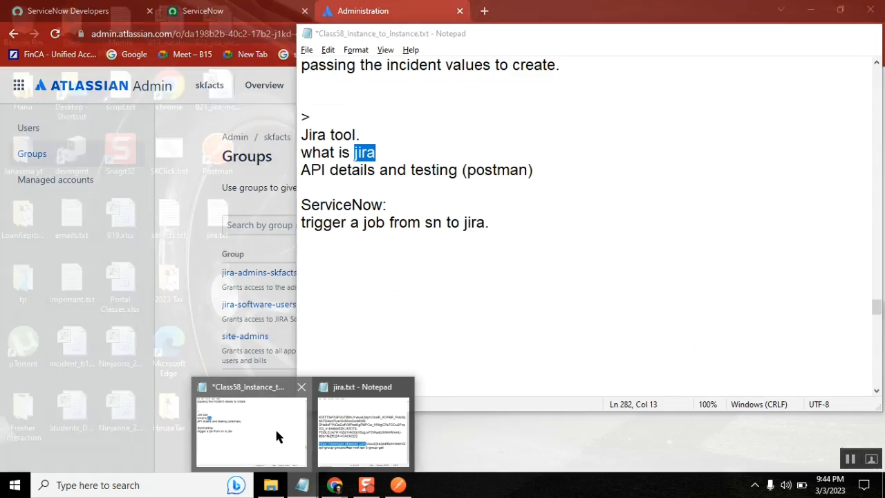
left_click(276, 431)
left_click(439, 252)
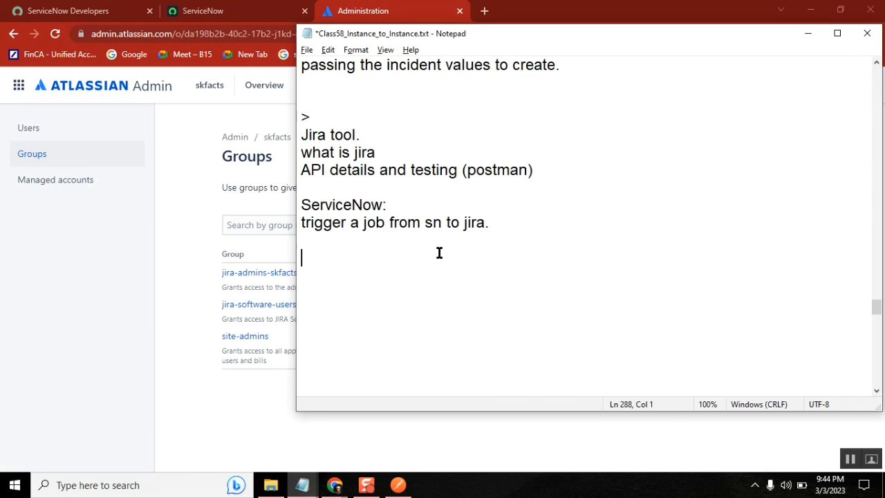
key("Return")
type("create a g")
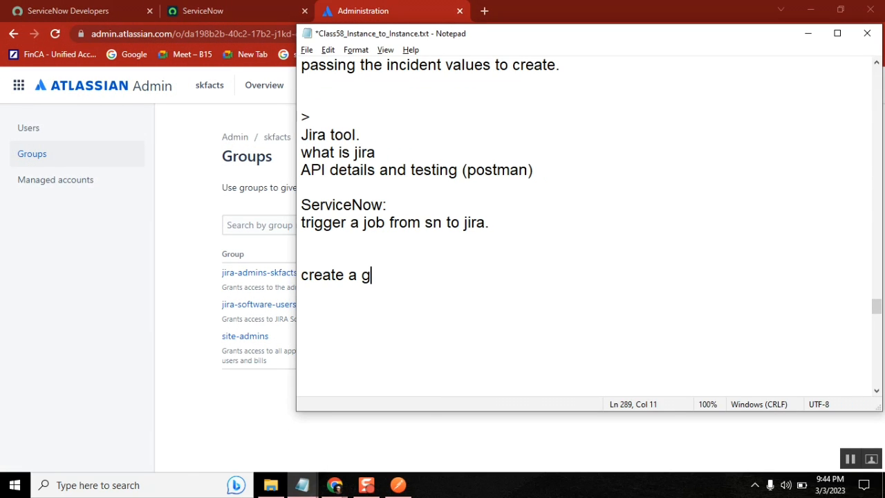
type("roup an")
key("BackSpace")
key("BackSpace")
key("BackSpace")
key("Return")
type("detel")
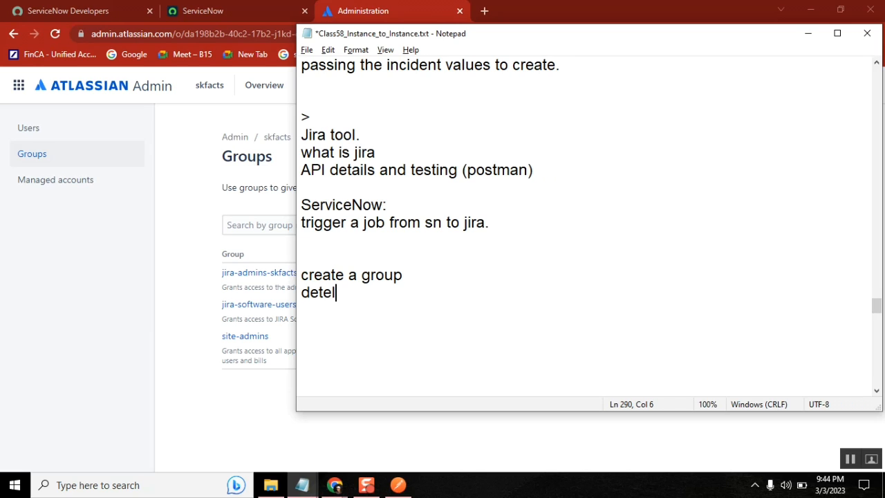
key("BackSpace")
key("BackSpace")
key("BackSpace")
type("lete group.")
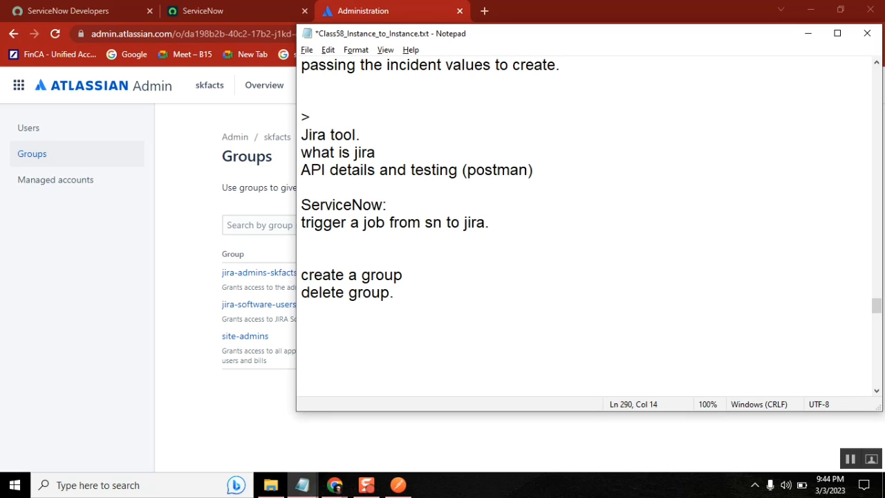
Add an 'In Jira' heading with a blank line above and a 'Manual' label over the tasks
left_click(305, 258)
type("In Jira")
key("Return")
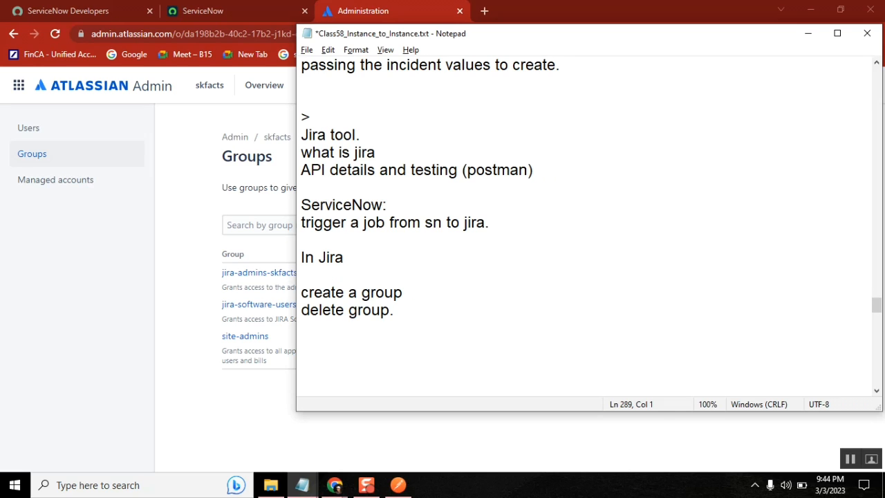
double_click(309, 296)
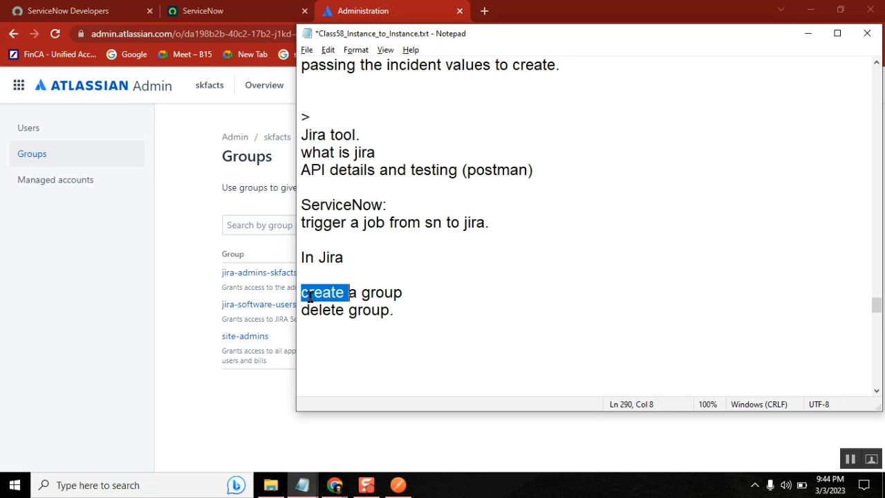
double_click(331, 309)
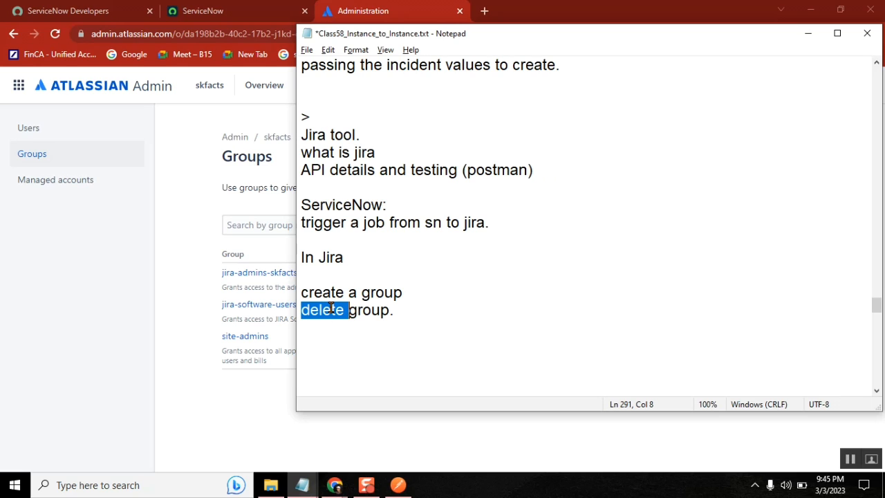
left_click(302, 258)
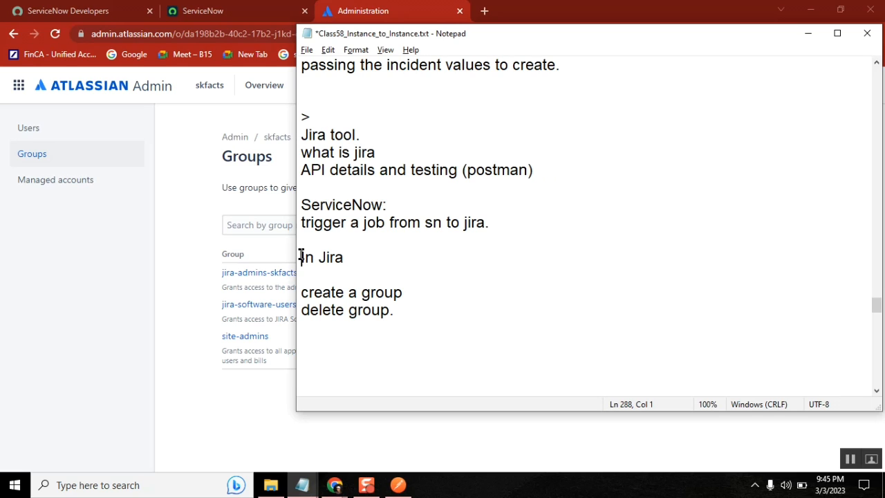
key("Return")
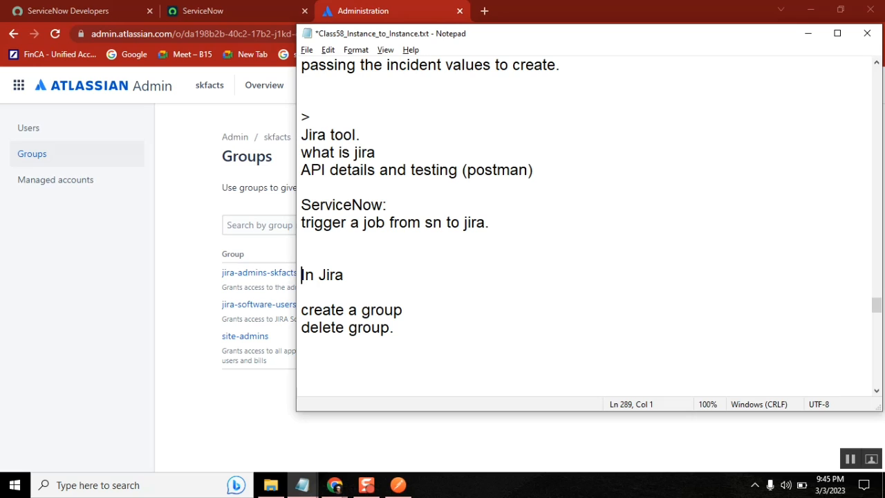
left_click(307, 309)
key("Up")
type("Manual")
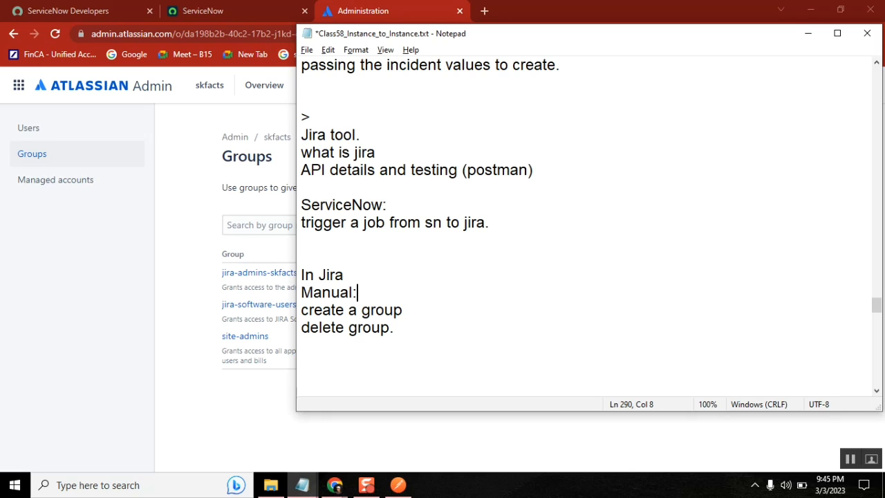
Add an 'API:' heading below 'delete group.'
left_click(408, 339)
key("Return")
type("API:")
key("Return")
Select the Jira REST API group documentation URL in jira.txt
left_click(187, 287)
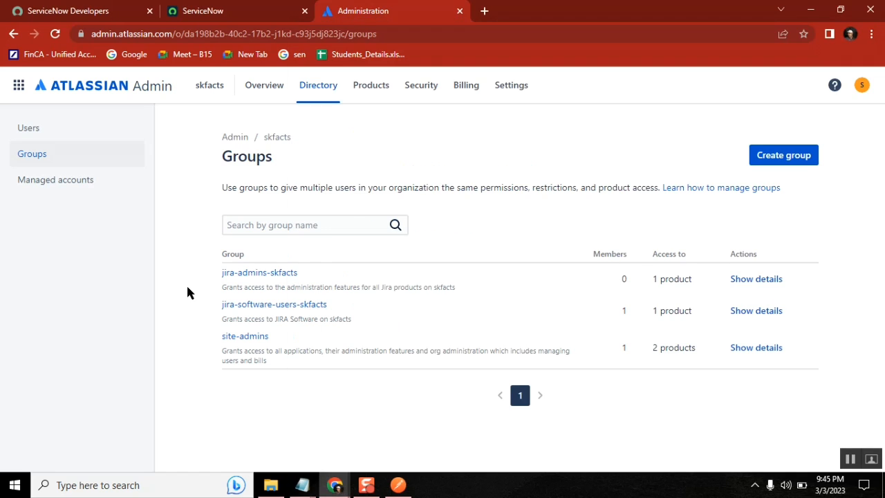
mouse_move(302, 485)
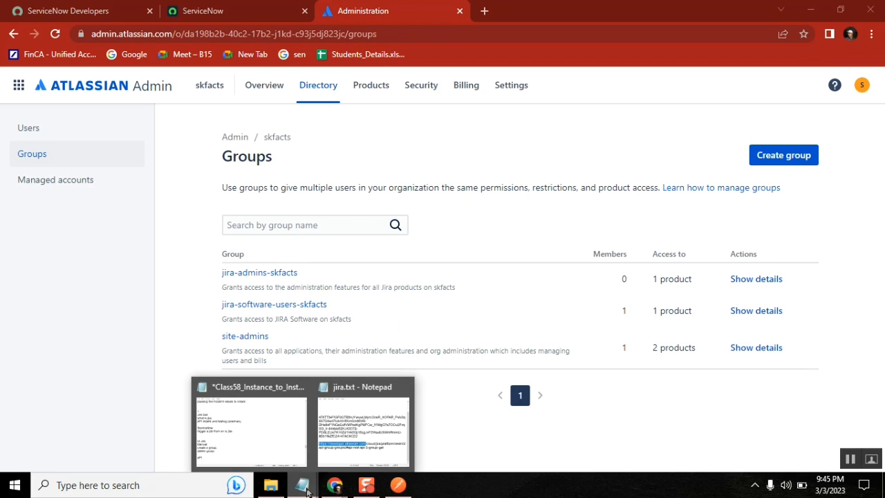
left_click(360, 433)
left_click(698, 279)
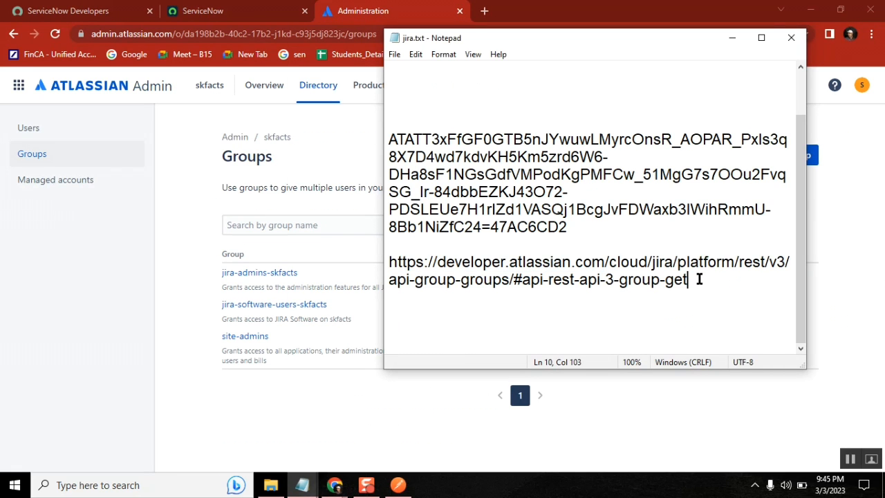
left_click_drag(698, 279, 390, 261)
key("ctrl+c")
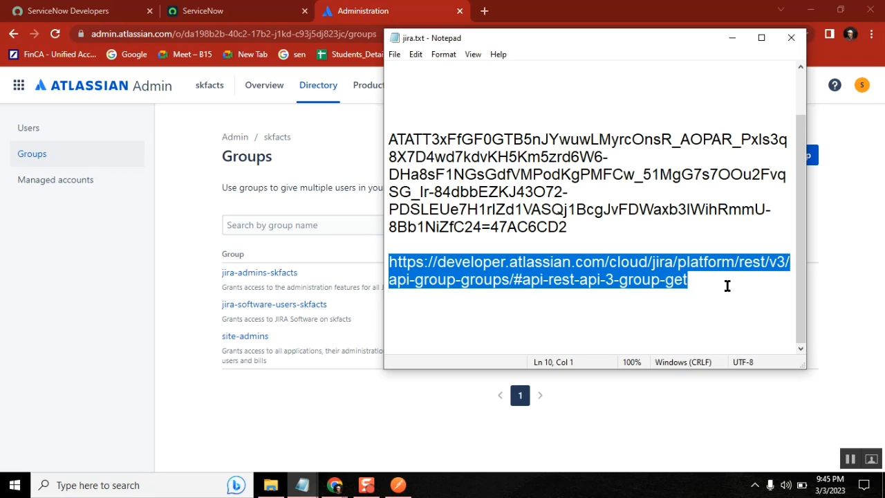
left_click_drag(800, 121, 802, 153)
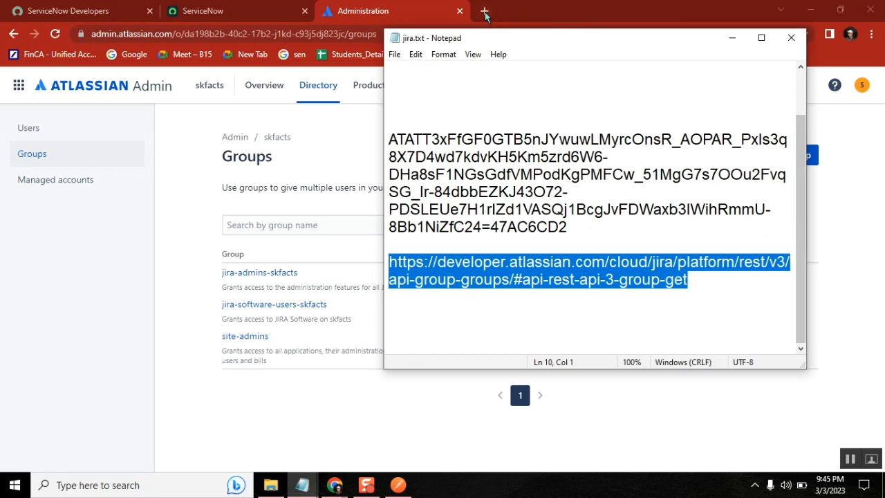
Load the copied Jira REST API docs URL in a new Chrome tab
left_click(732, 37)
left_click(484, 11)
key("ctrl+v")
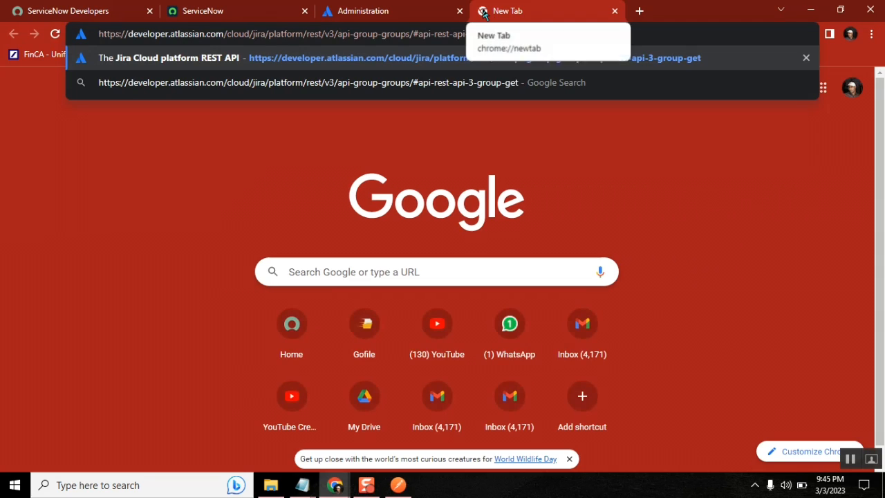
key("Return")
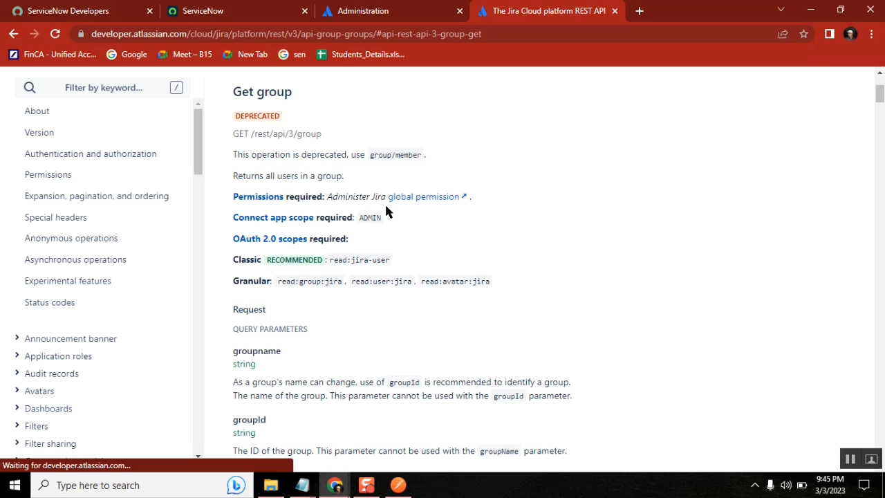
View the Remove group endpoint, then the Create group endpoint, POST /rest/api/3/group
left_click_drag(198, 139, 199, 197)
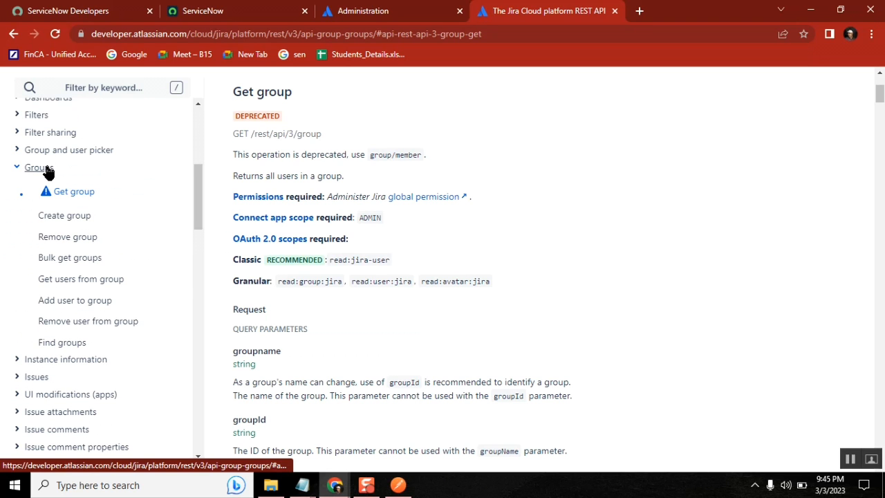
left_click(74, 244)
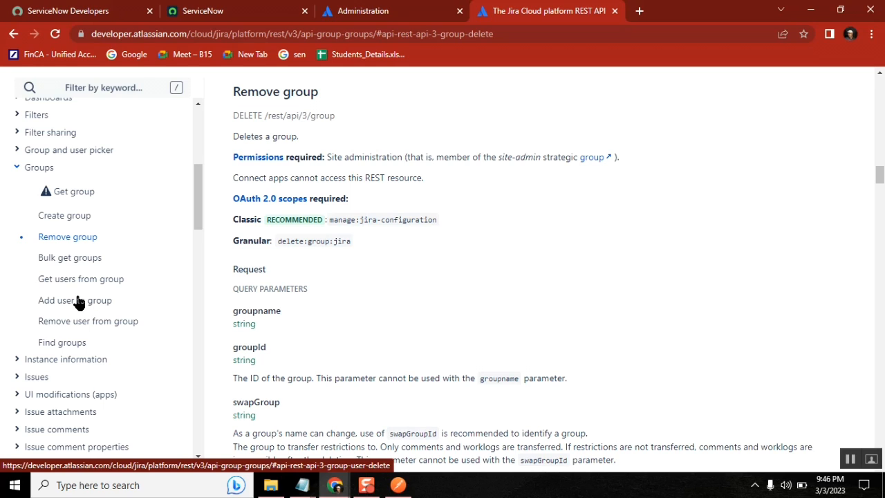
left_click(69, 219)
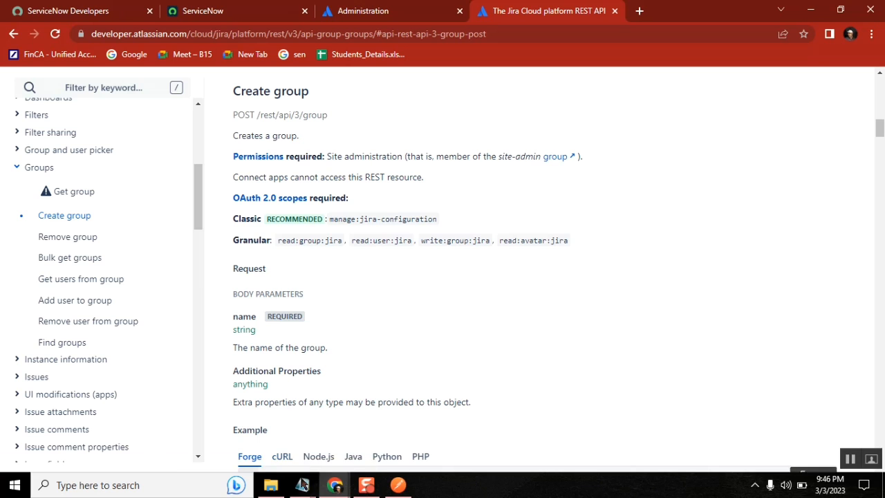
Bring the Class58 notes forward and start a new line under the API: heading
mouse_move(302, 484)
left_click(261, 418)
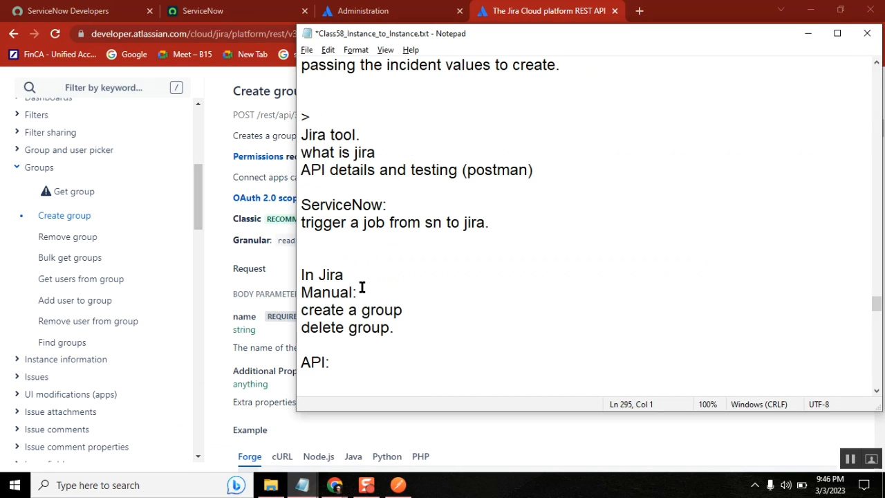
left_click_drag(361, 289, 303, 293)
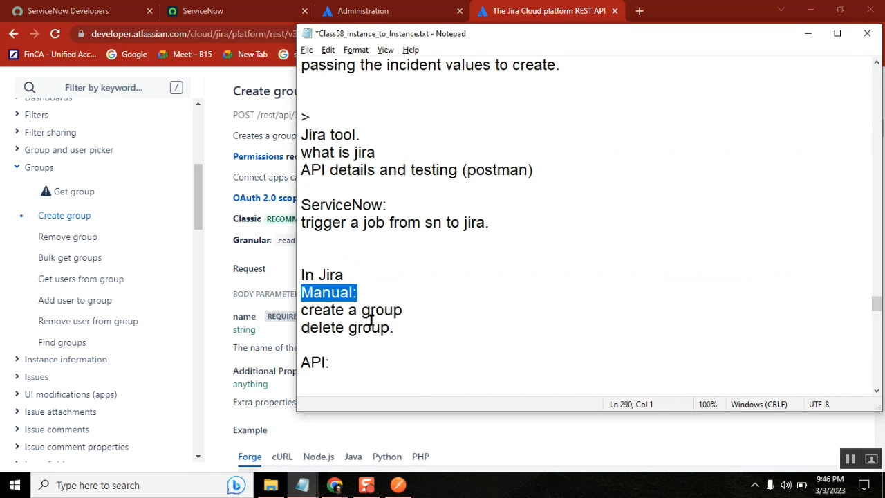
left_click(352, 359)
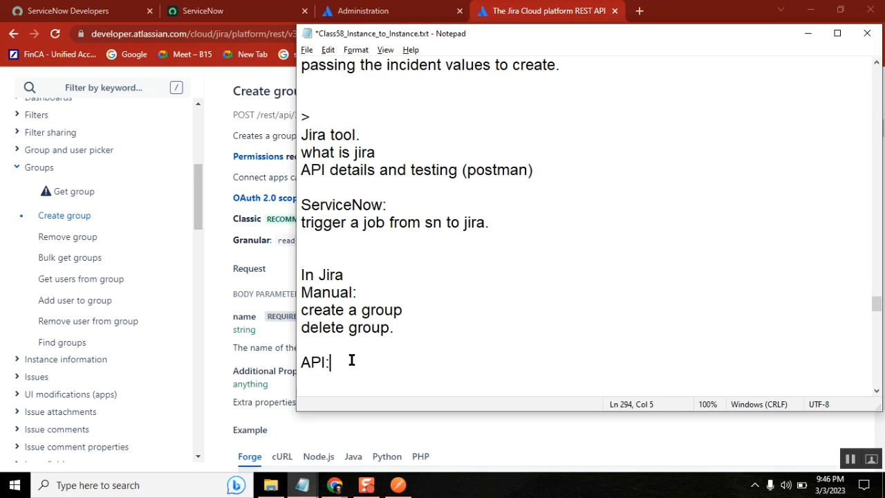
key("Return")
double_click(340, 310)
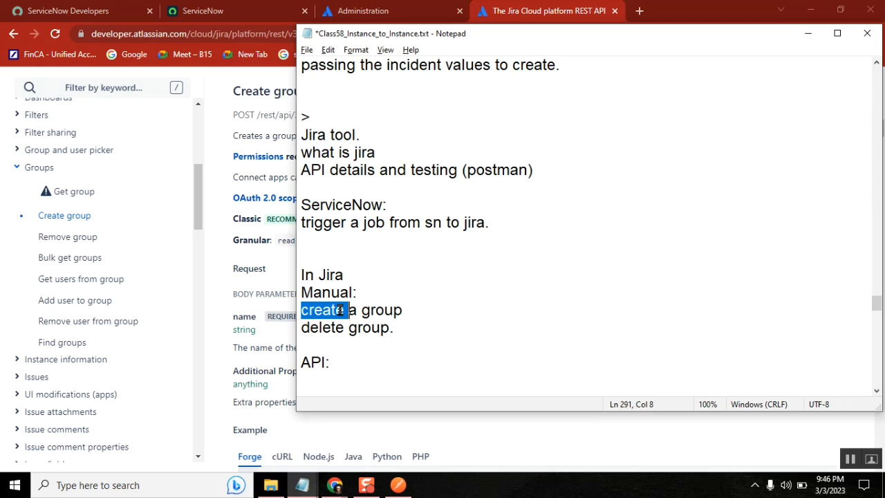
left_click(519, 430)
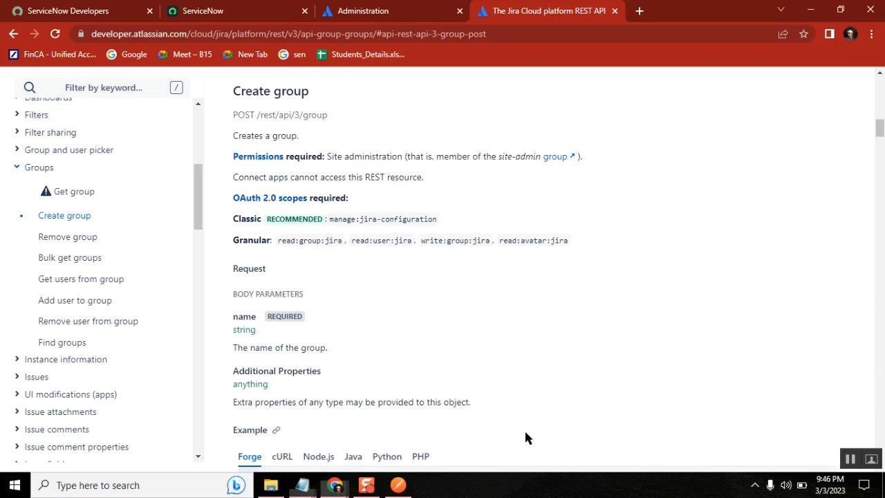
Review the Create group endpoint /rest/api/3/group and its required name parameter
double_click(152, 33)
left_click(59, 222)
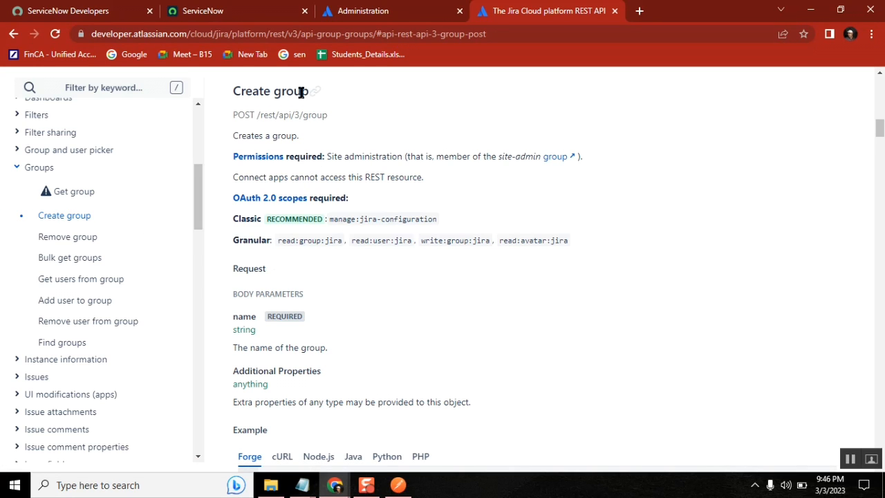
left_click_drag(329, 115, 256, 114)
left_click(398, 323)
double_click(235, 315)
left_click(423, 310)
Show the cURL example and study its request URL, host, and Accept/Content-Type headers
scroll(424, 311, "down", 3)
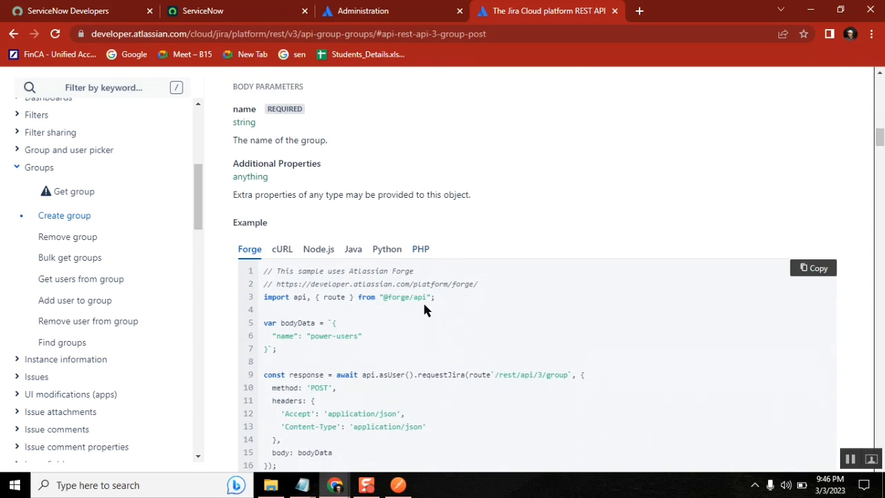
scroll(426, 310, "down", 1)
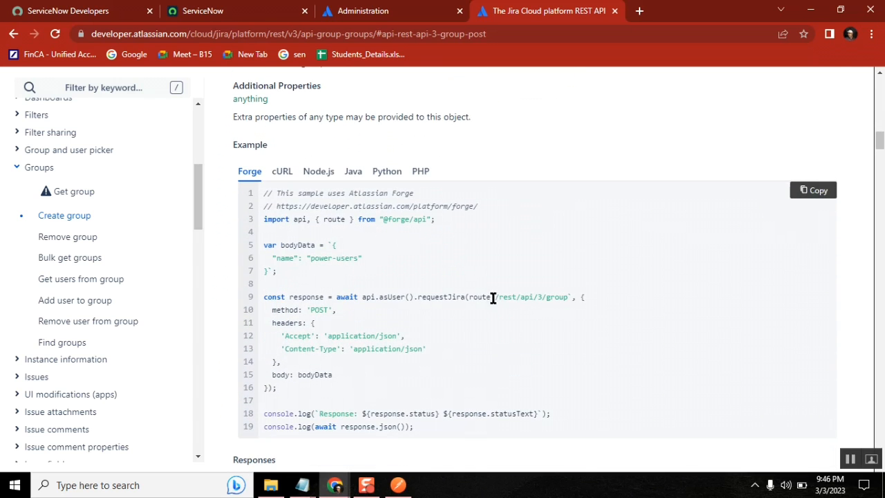
left_click(285, 173)
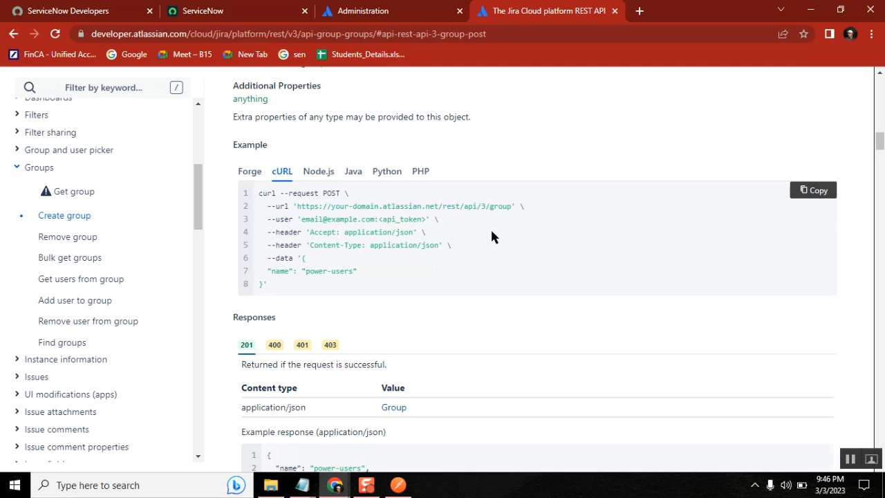
left_click_drag(515, 206, 294, 206)
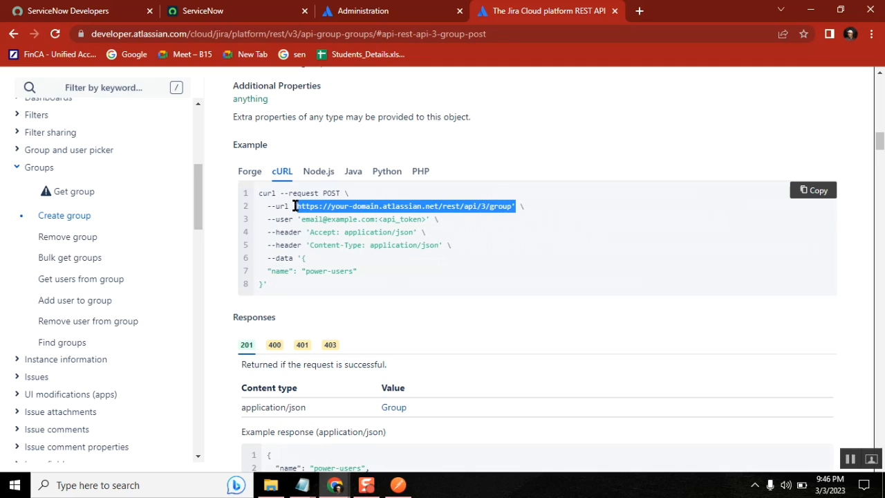
double_click(436, 206)
left_click_drag(420, 208, 296, 205)
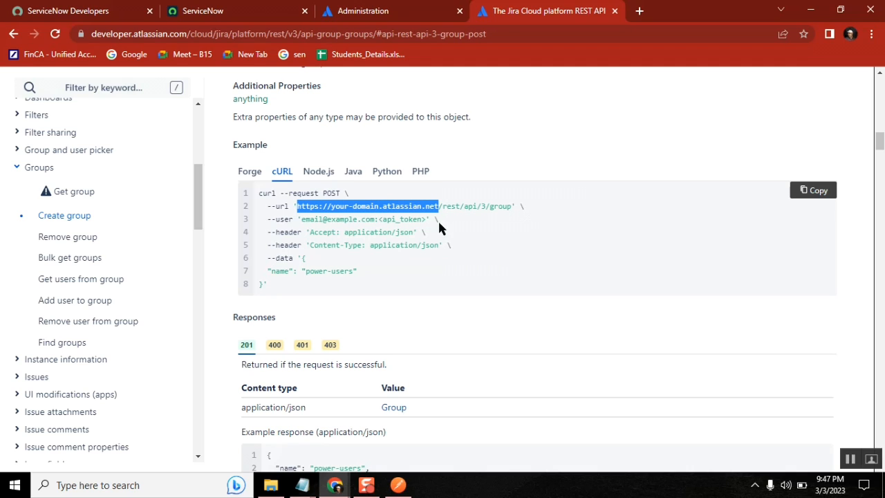
left_click(308, 232)
left_click_drag(308, 231, 275, 232)
left_click(322, 245)
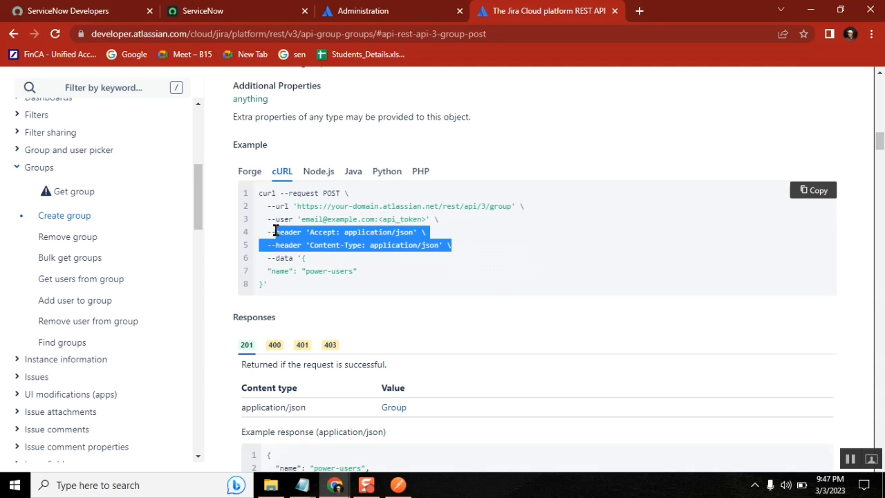
left_click(308, 287)
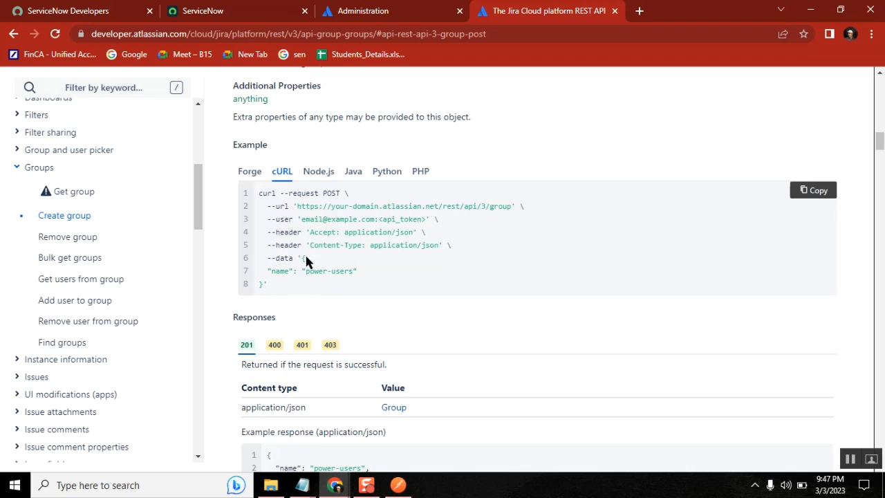
Study the example's JSON body with its name field set to power-users
left_click_drag(307, 258, 361, 272)
double_click(280, 272)
double_click(352, 274)
left_click(399, 485)
Pick POST instead of DELETE from the Postman request's method dropdown
left_click(549, 131)
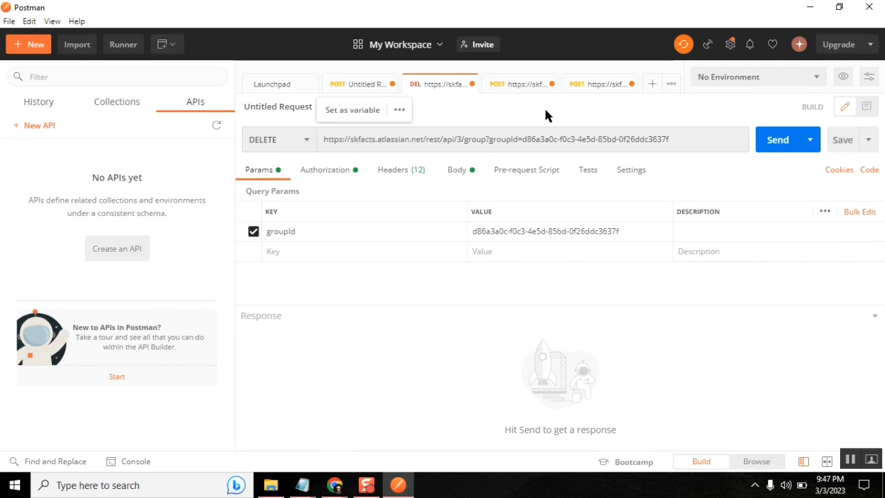
left_click(298, 141)
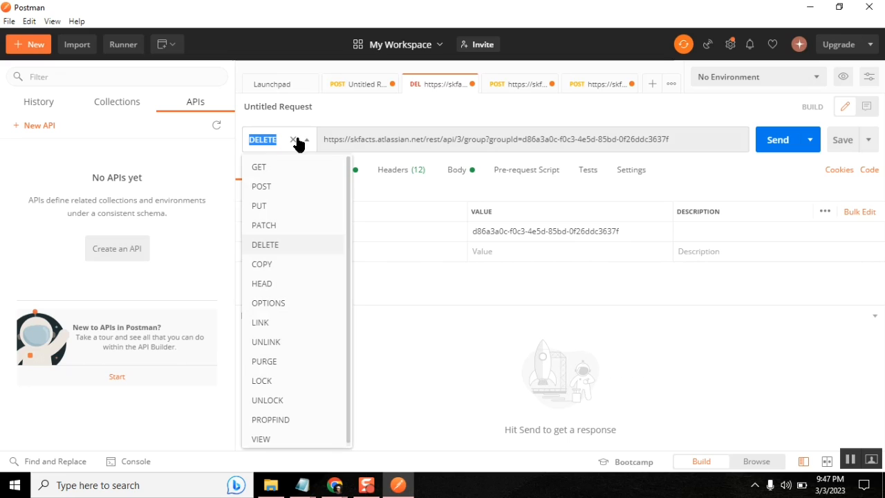
left_click(283, 198)
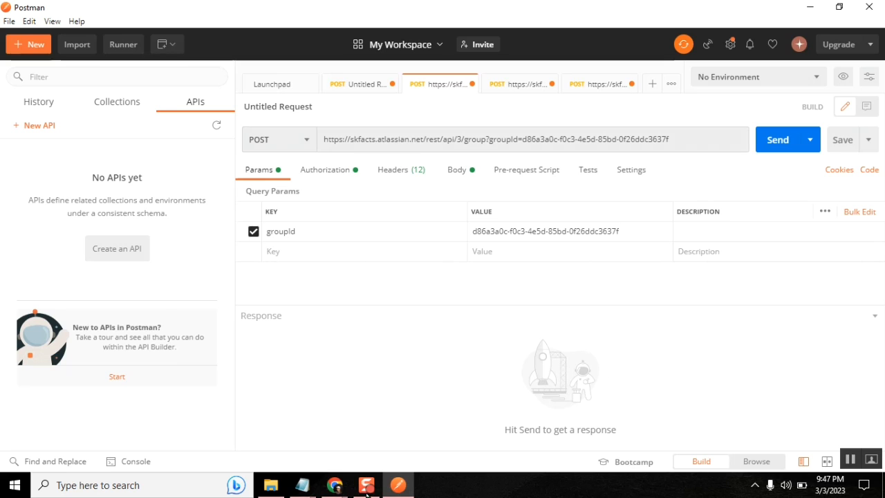
mouse_move(334, 485)
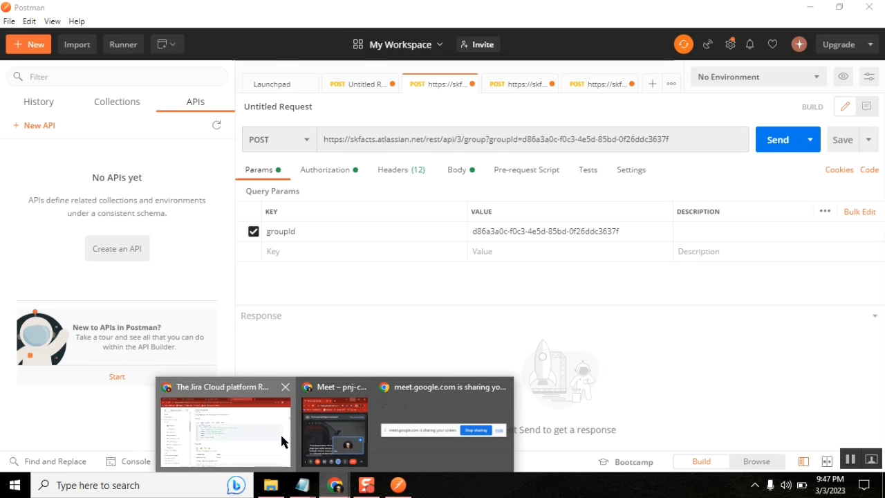
left_click(283, 441)
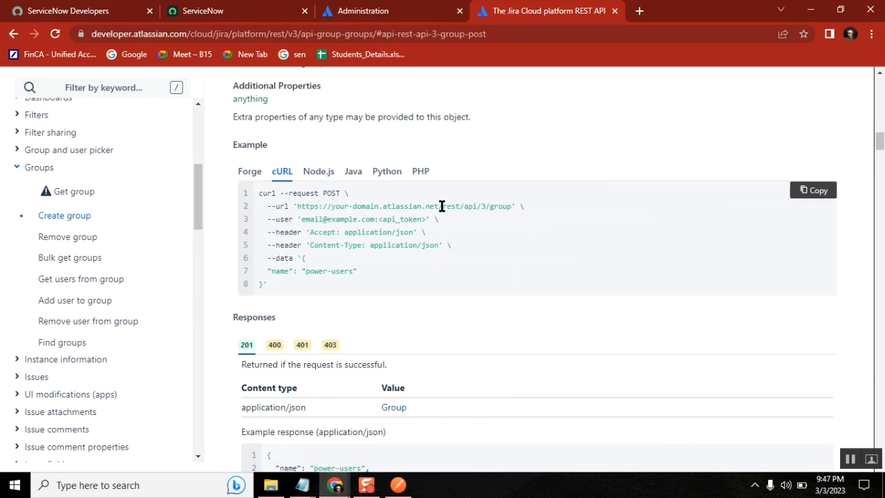
left_click_drag(442, 206, 524, 206)
left_click(509, 131)
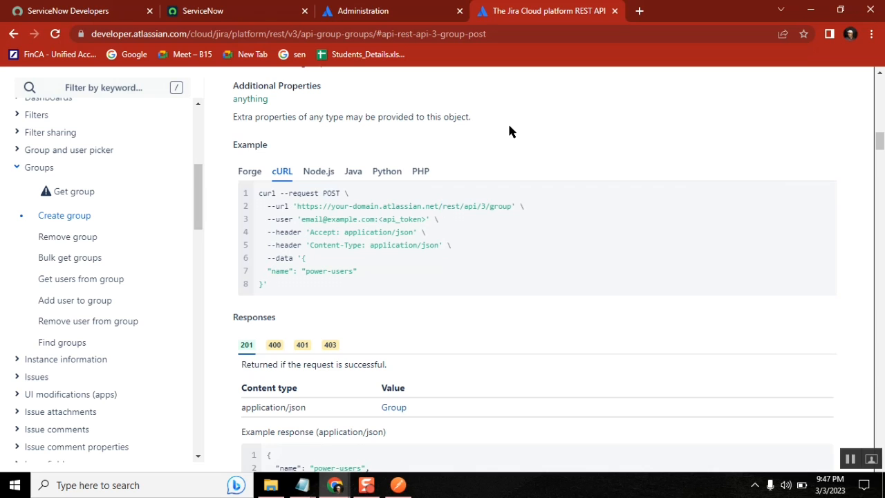
scroll(509, 131, "up", 5)
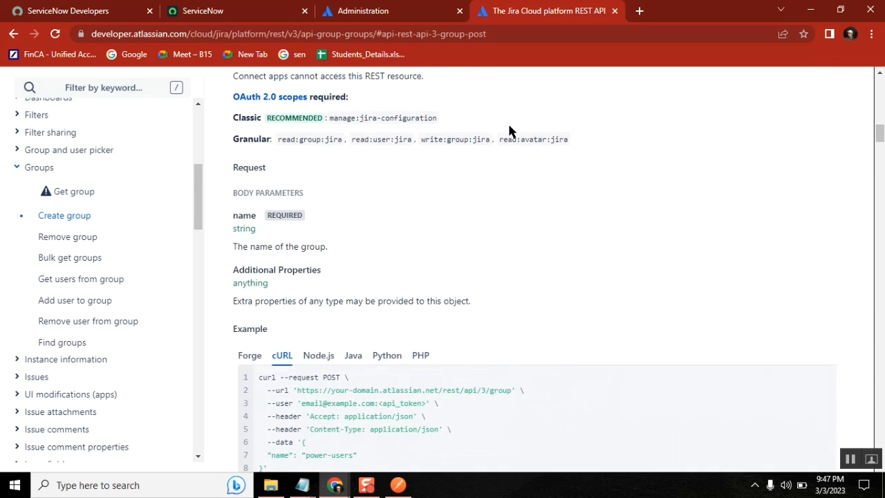
scroll(509, 131, "up", 3)
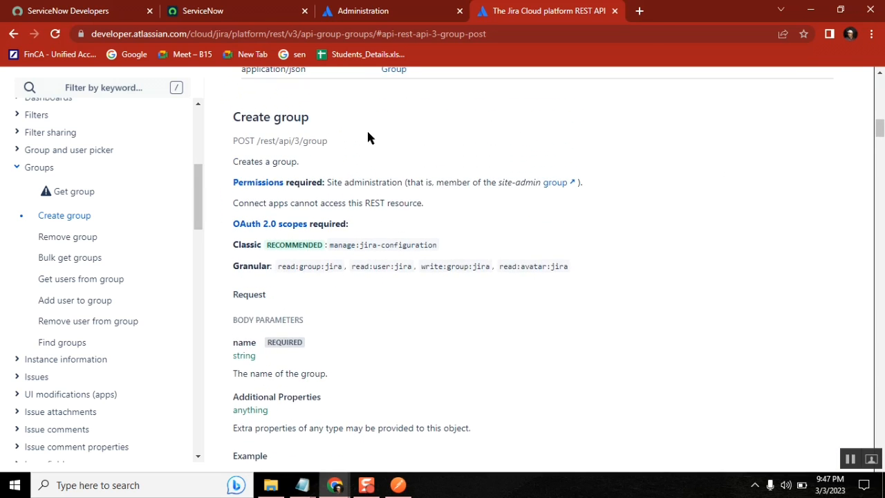
left_click_drag(328, 141, 256, 141)
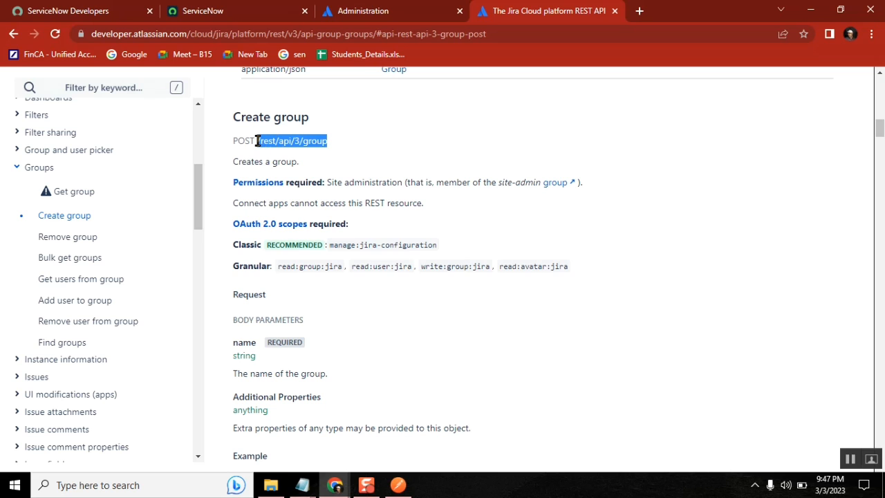
scroll(384, 153, "down", 7)
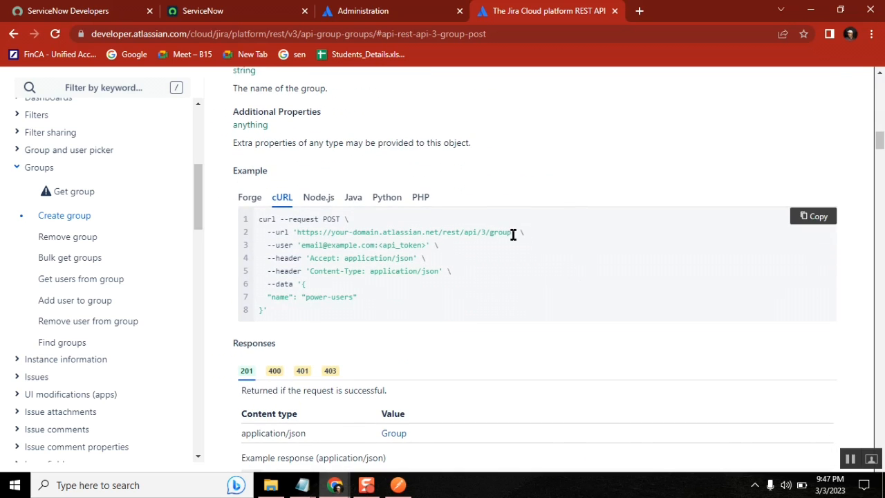
left_click_drag(513, 234, 439, 233)
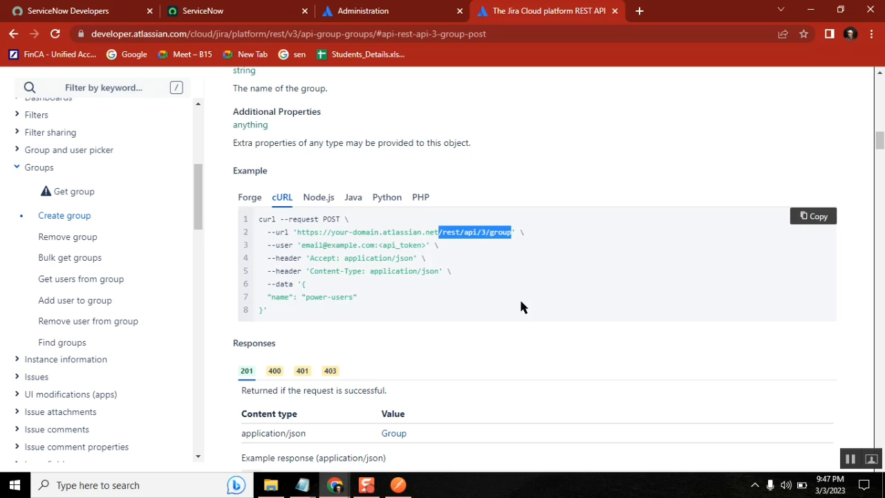
left_click(398, 484)
Replace the URL's old path and groupId query with /rest/api/3/group, removing the doubled slash
left_click_drag(677, 141, 332, 138)
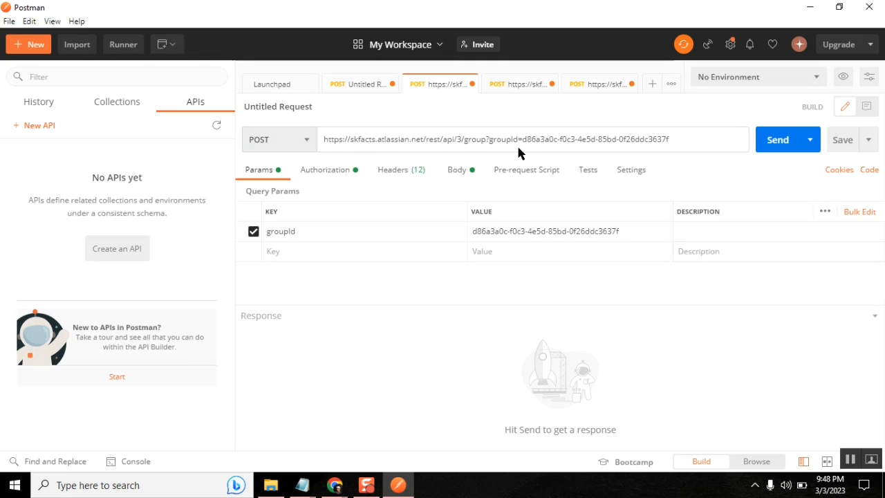
key("shift+End")
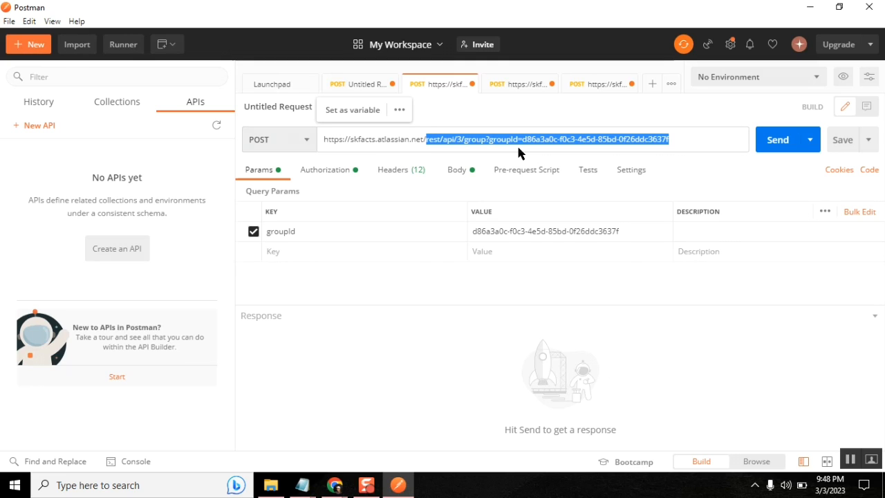
key("BackSpace")
type("/rest/api/3/group")
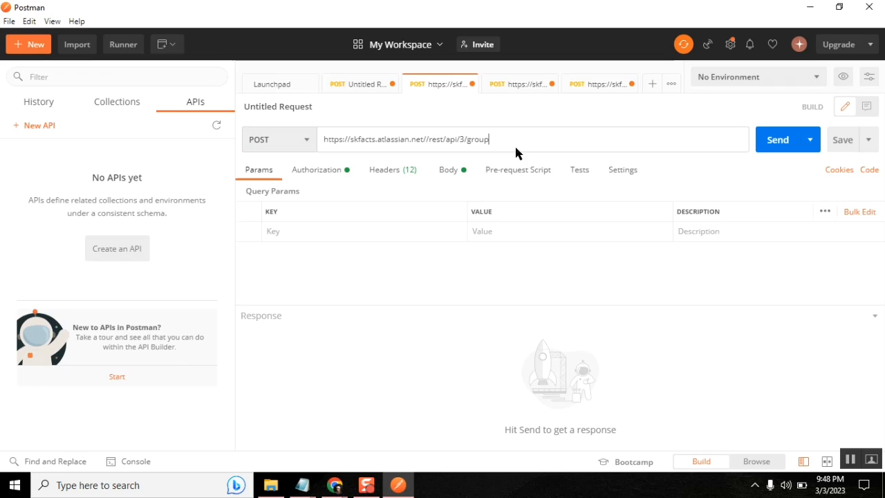
left_click(429, 139)
key("BackSpace")
key("shift+Home")
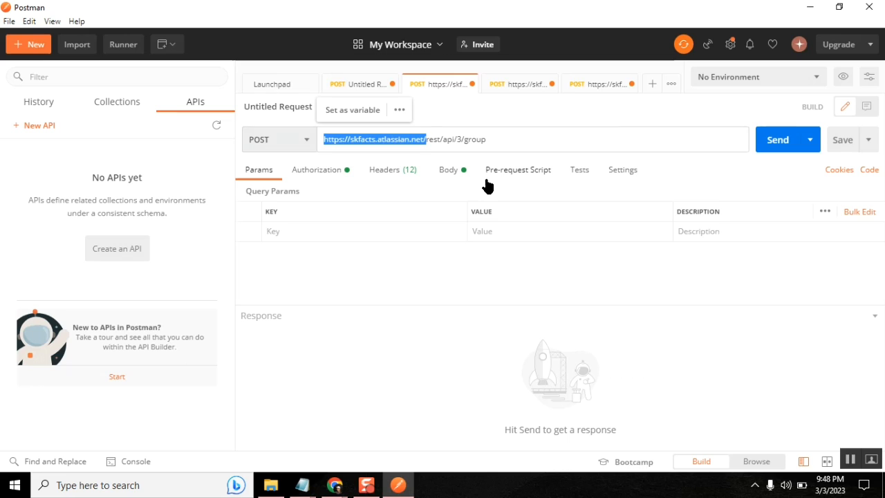
left_click(486, 139)
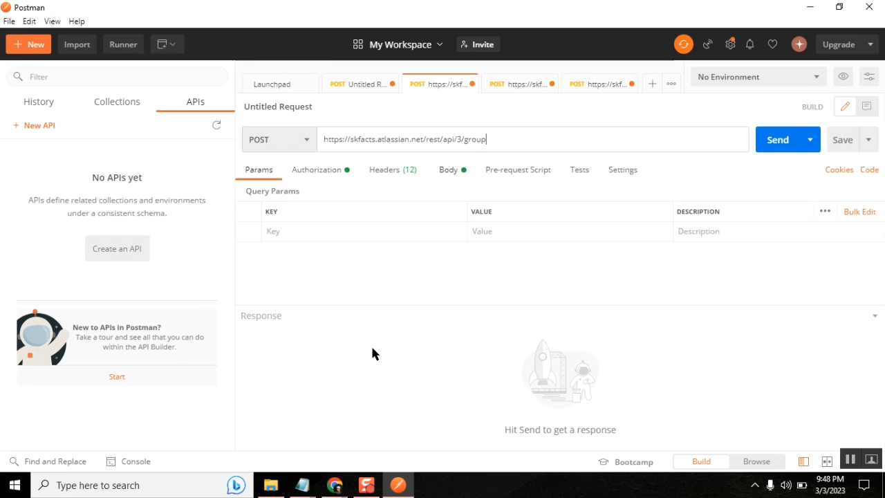
Check the docs example's Accept header value, application/json
key("alt+Tab")
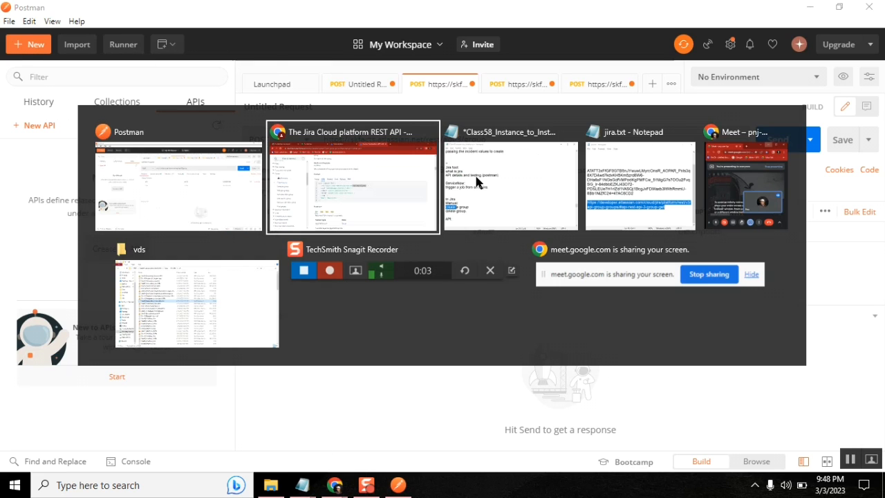
double_click(313, 258)
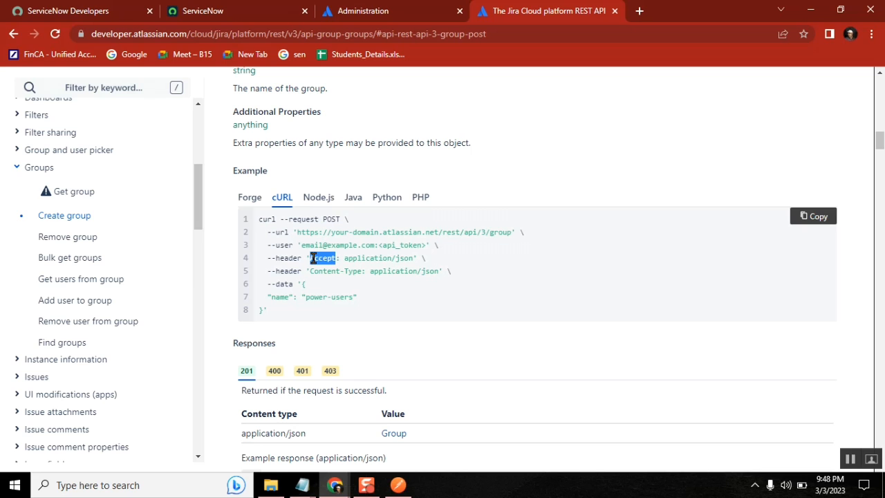
left_click_drag(413, 257, 348, 254)
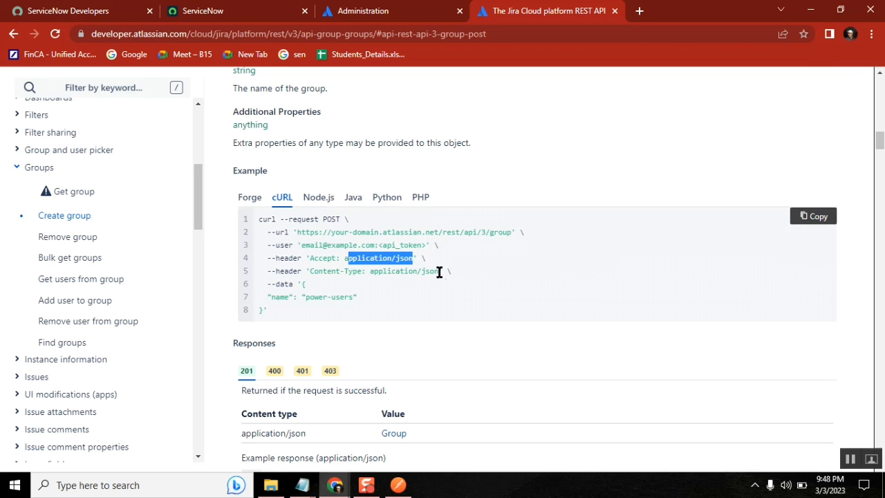
key("alt+Tab")
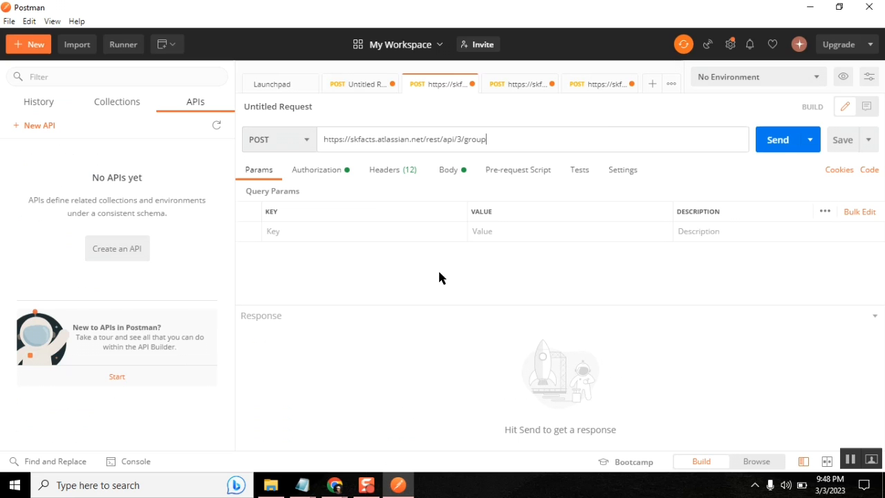
Review the request headers, confirming Content-Type and Accept are both application/json
left_click(391, 176)
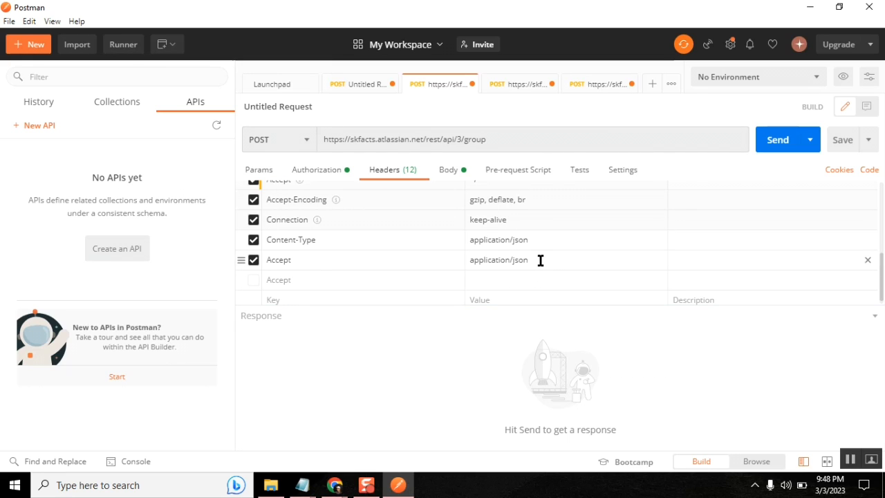
left_click_drag(539, 261, 269, 235)
left_click_drag(535, 264, 269, 238)
Check the request's Basic Auth username and password fields, then return to the REST API docs
left_click(318, 173)
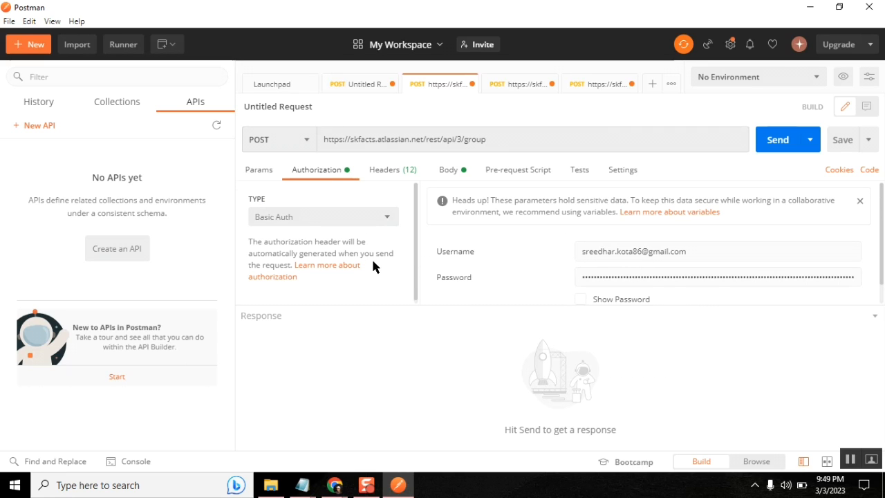
left_click_drag(695, 251, 582, 251)
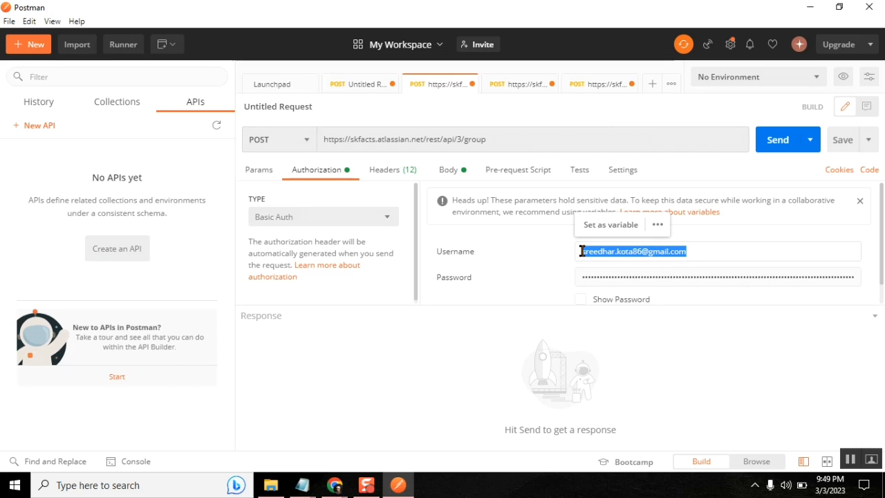
left_click(622, 281)
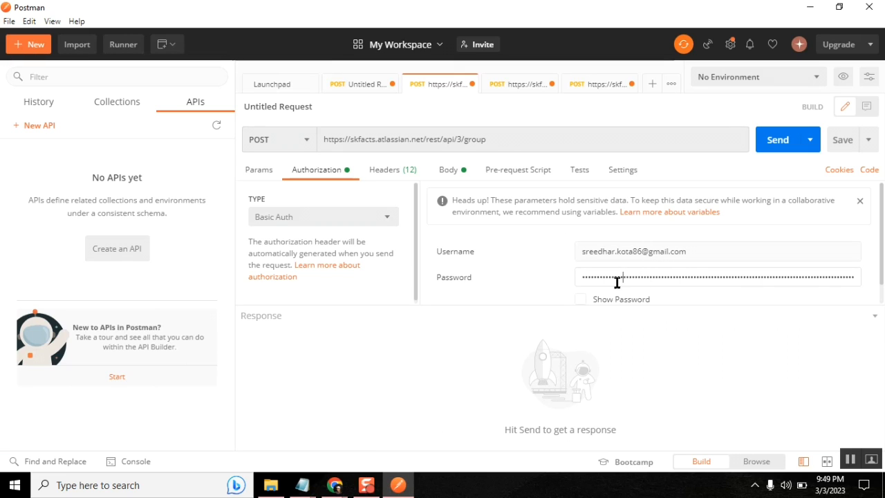
mouse_move(335, 485)
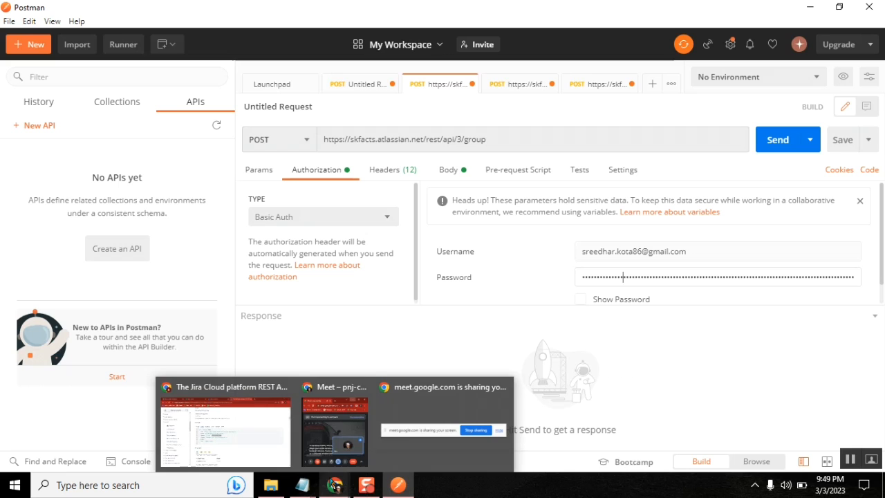
left_click(273, 443)
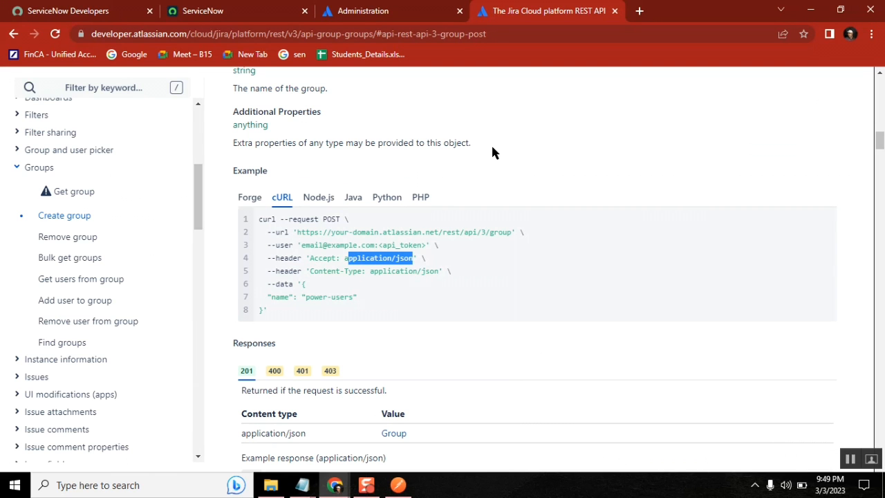
Check the Atlassian Admin Groups page, then open Your profile from the profile menu
left_click(385, 13)
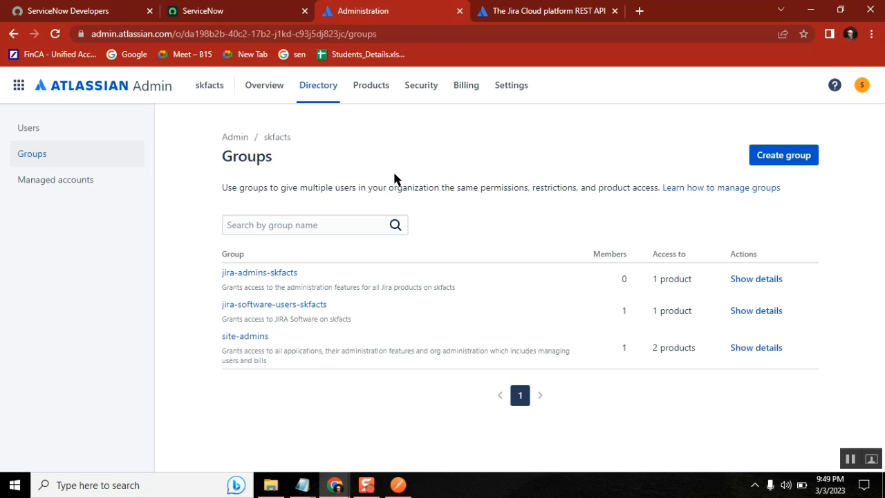
left_click(861, 86)
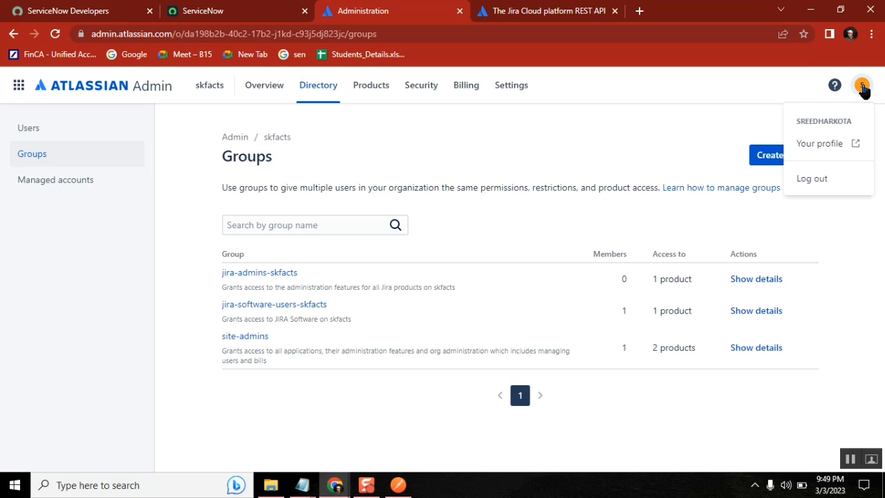
left_click(821, 144)
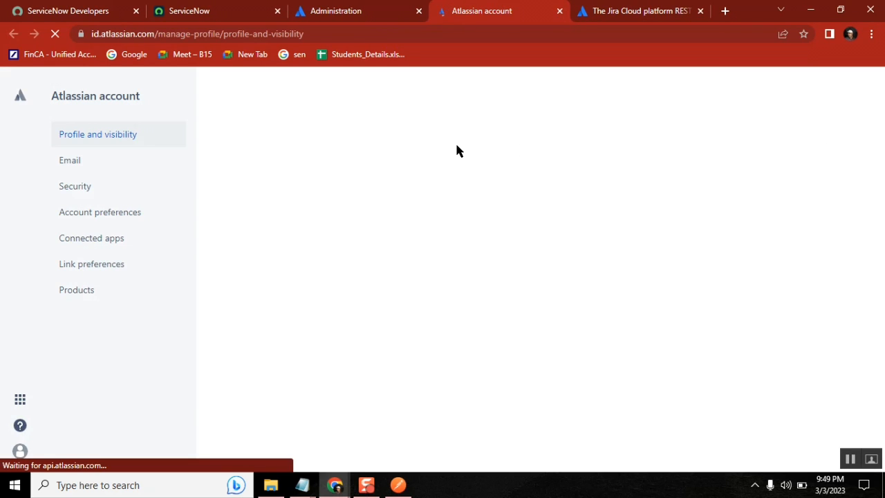
Under Security's API token management, create a token labelled 'test' and copy its value
left_click(83, 191)
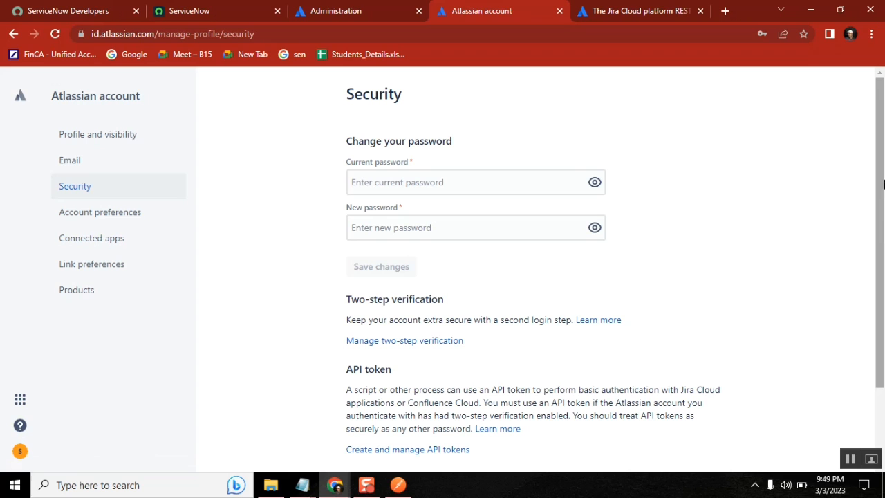
scroll(882, 178, "down", 3)
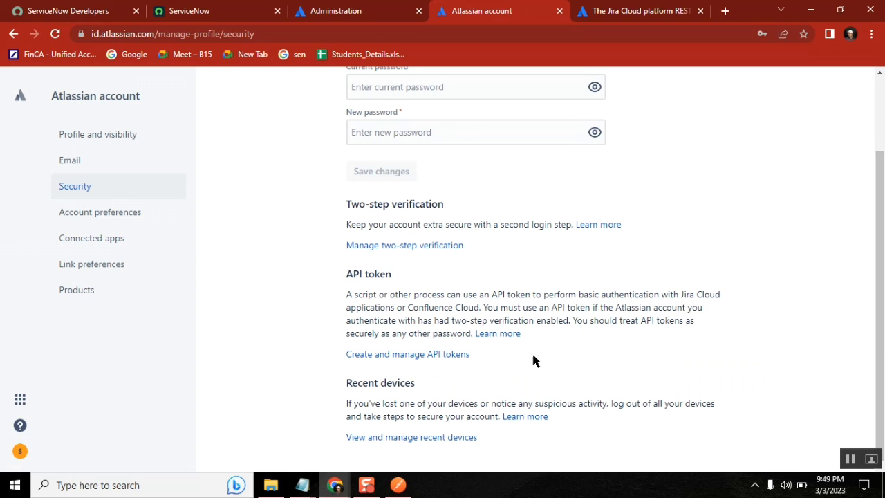
left_click(437, 356)
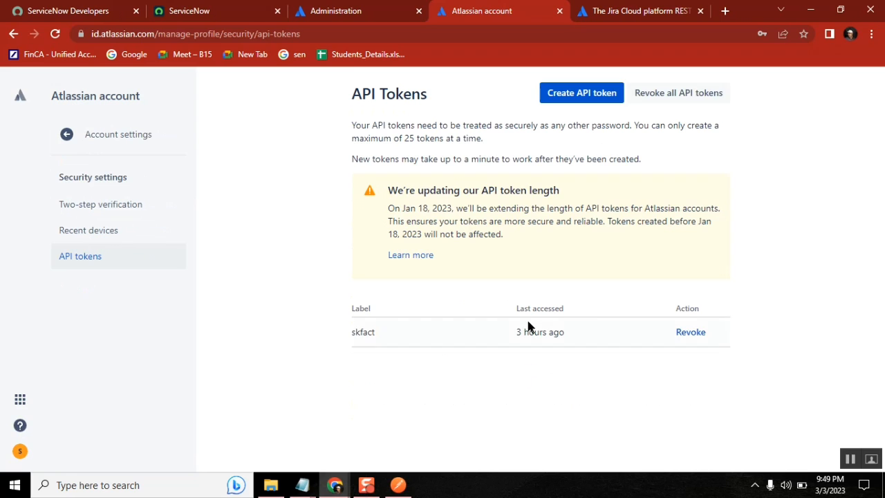
left_click(578, 97)
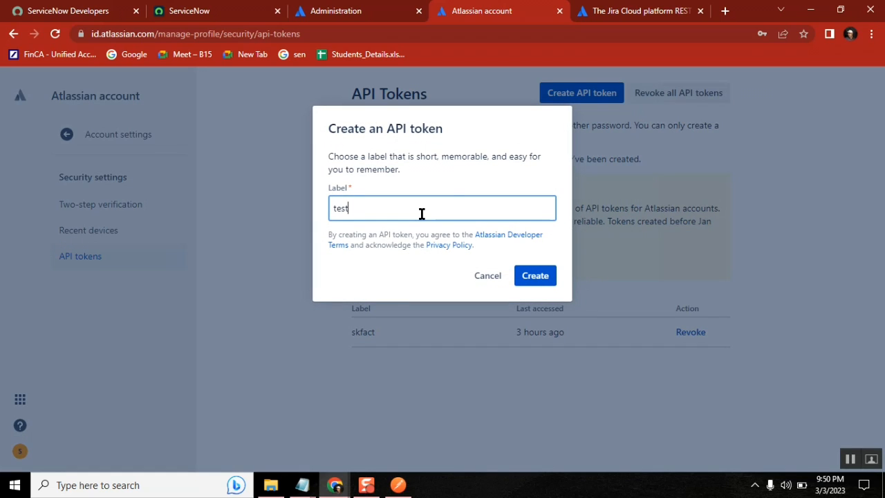
left_click(537, 284)
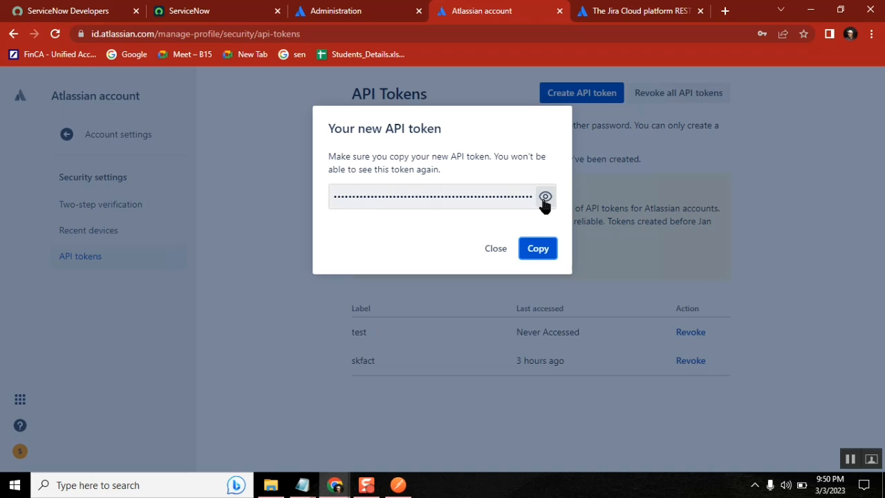
left_click(545, 198)
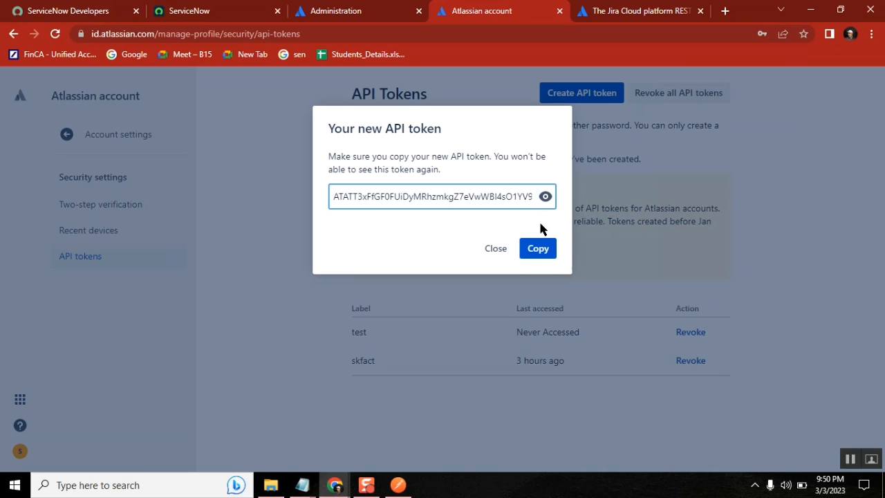
left_click(538, 249)
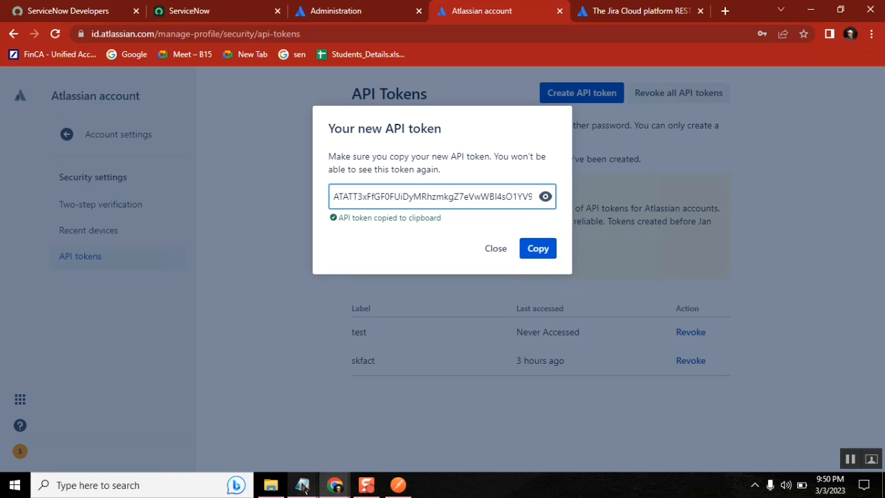
Paste the new API token into jira.txt on a line below the first token
mouse_move(302, 488)
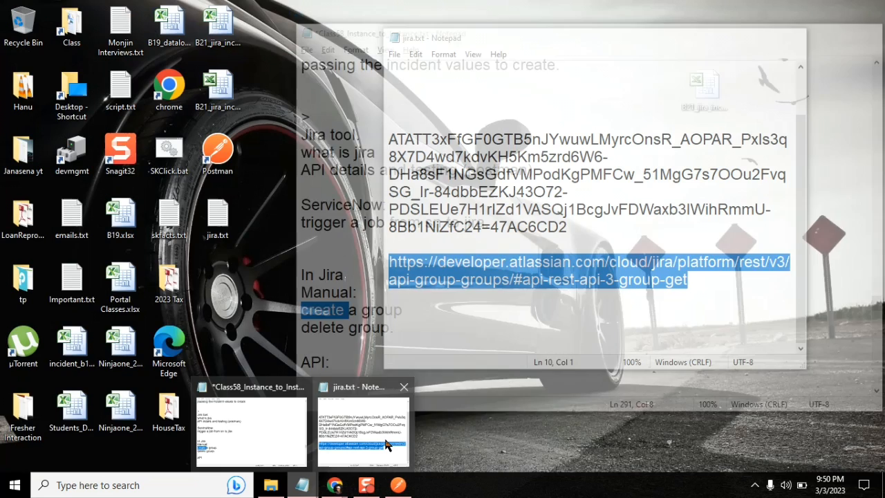
left_click(363, 429)
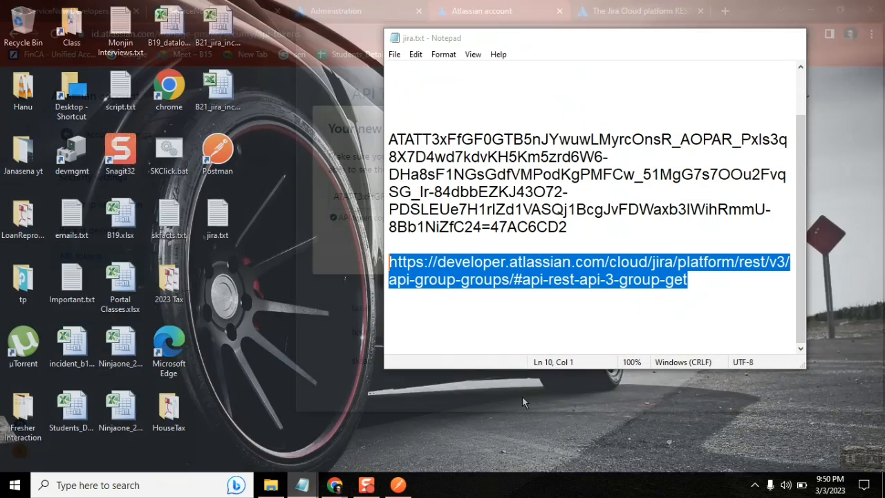
left_click(591, 235)
key("Return")
key("Return")
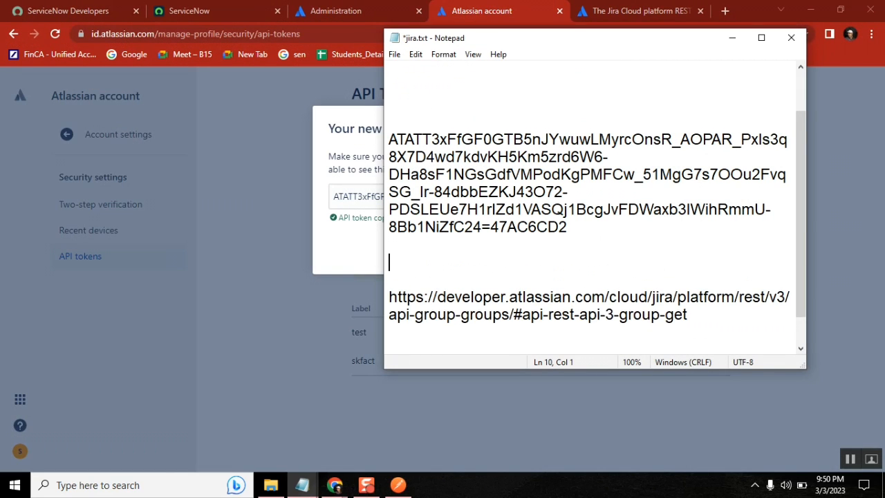
key("ctrl+v")
key("shift+Up")
key("shift+Up")
key("shift+Up")
key("shift+Up")
key("shift+Up")
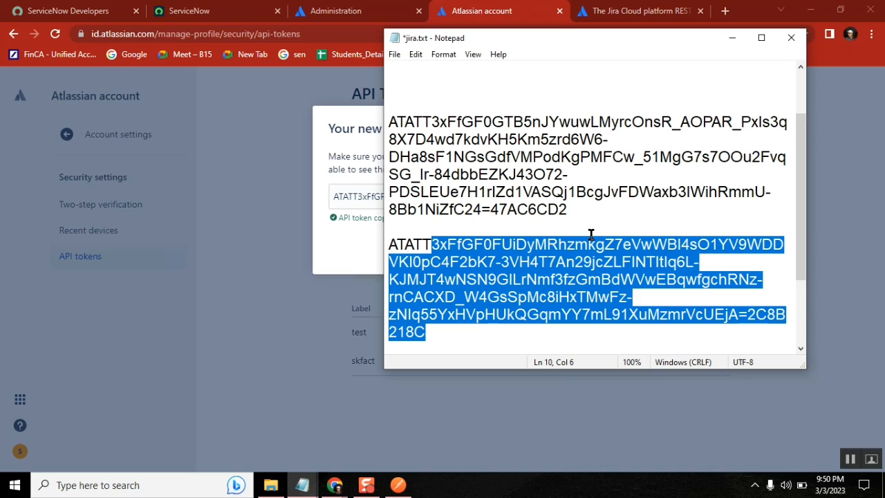
key("shift+Home")
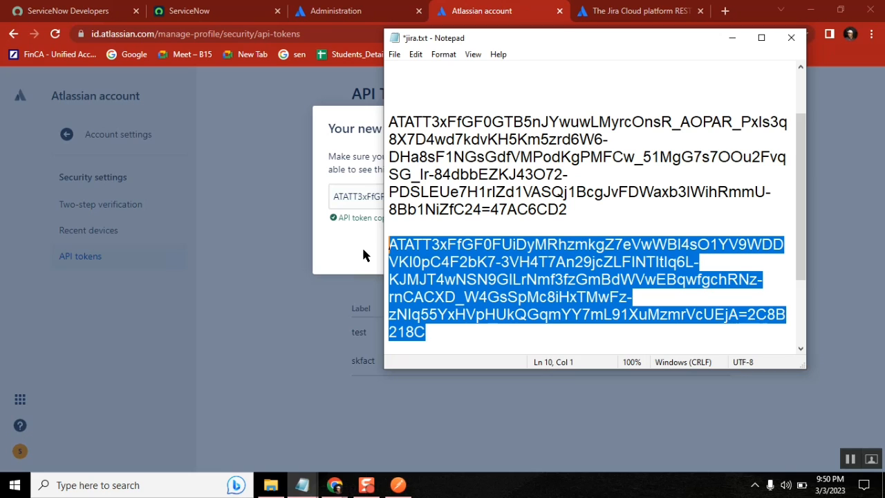
Close the new-token dialog and confirm the 'test' token shows Never Accessed
left_click(362, 245)
left_click(448, 196)
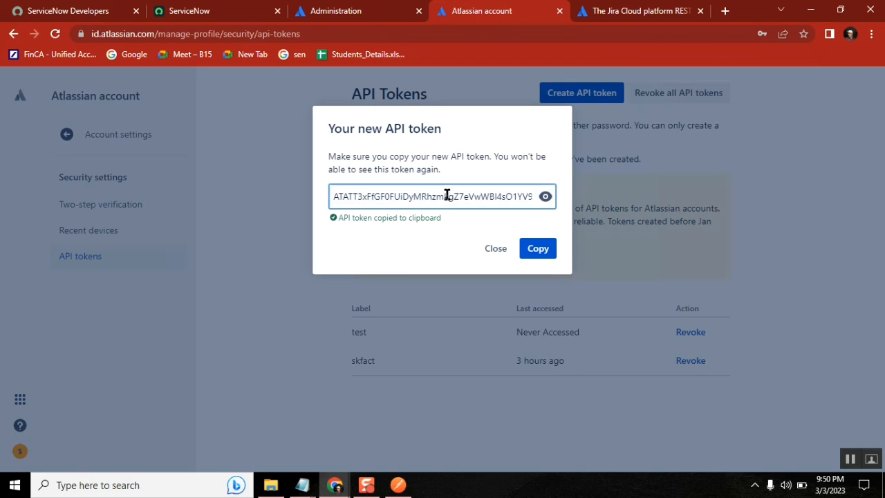
left_click(302, 485)
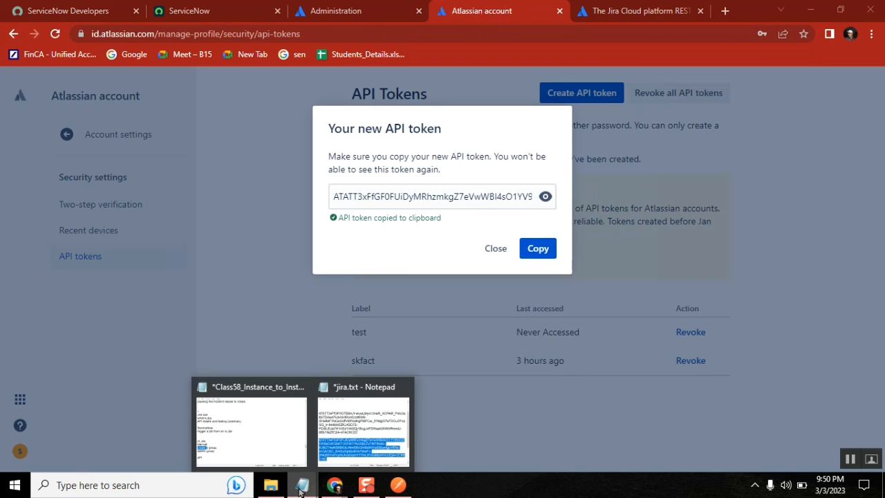
left_click(497, 247)
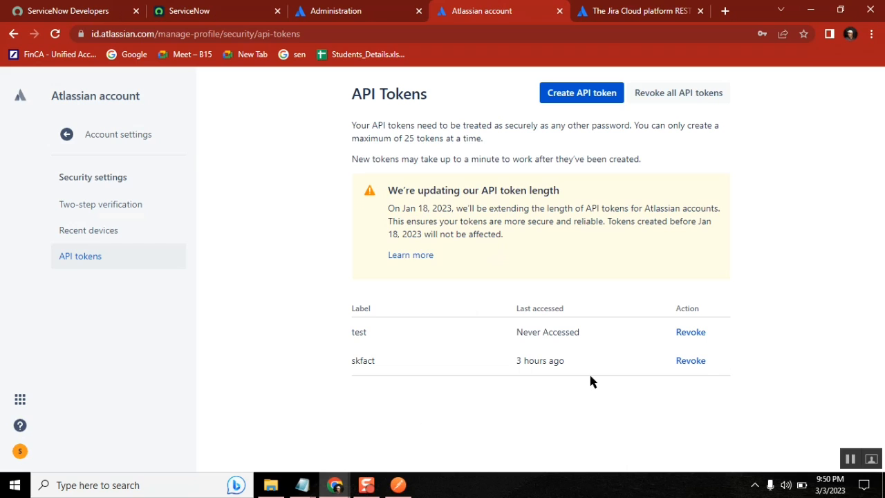
left_click_drag(580, 332, 514, 335)
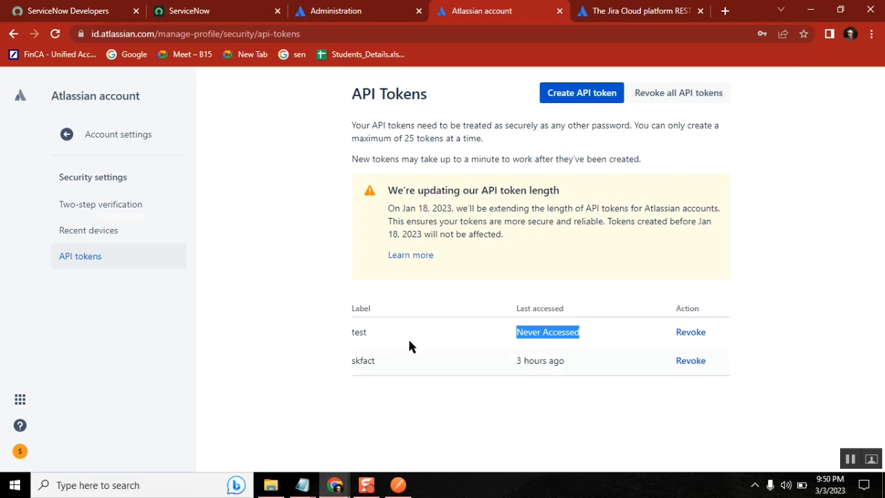
In the Postman JSON body, delete the description line and restore the closing brace
left_click(398, 485)
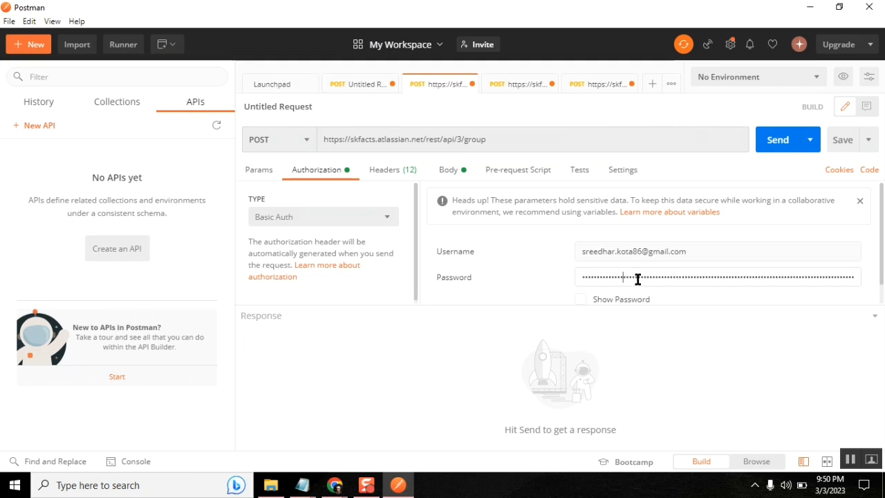
left_click(387, 171)
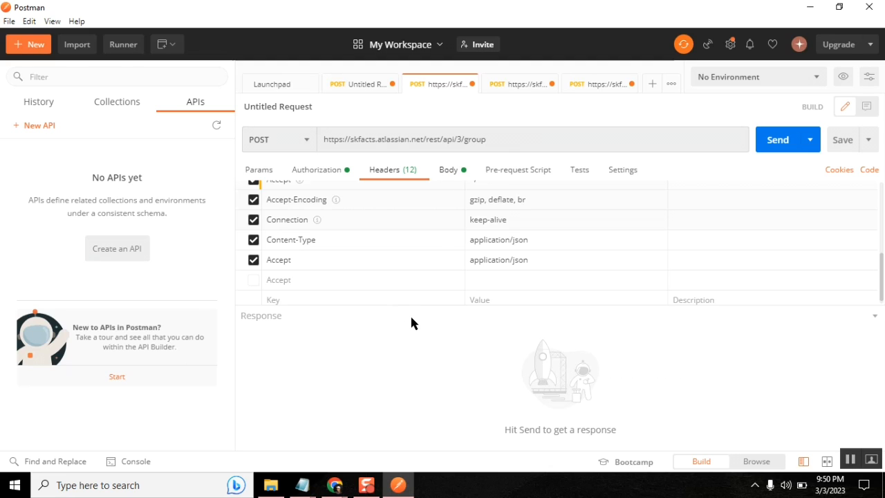
left_click(450, 171)
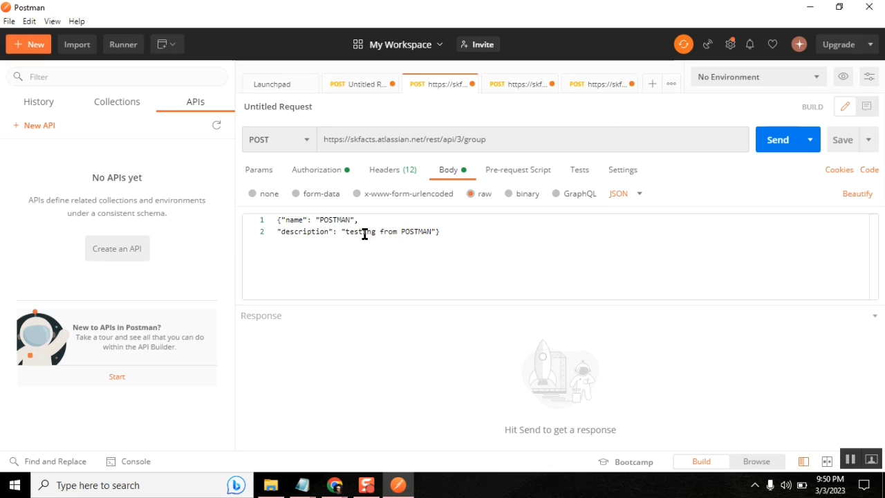
left_click(321, 220)
double_click(320, 220)
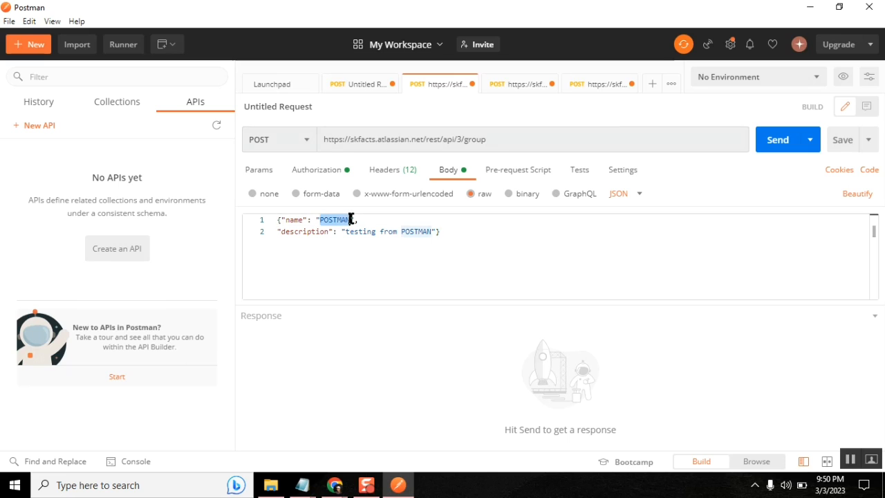
left_click(436, 231)
left_click_drag(435, 231, 278, 231)
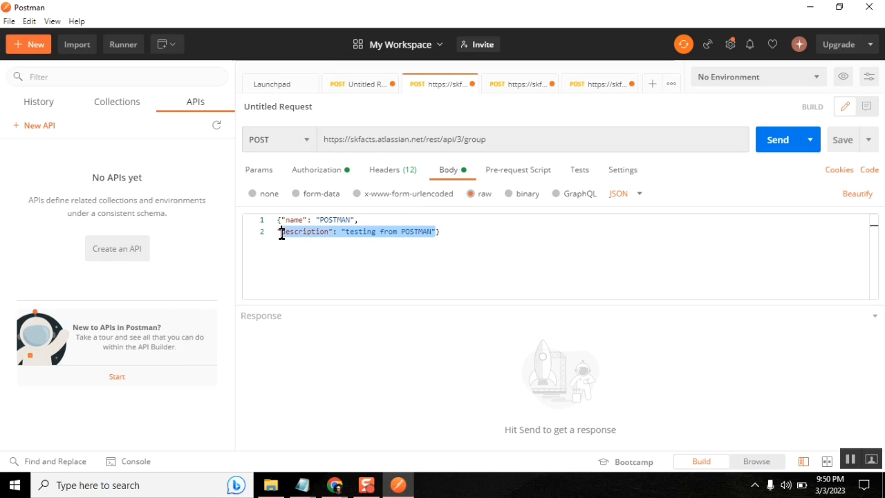
key("BackSpace")
type("}")
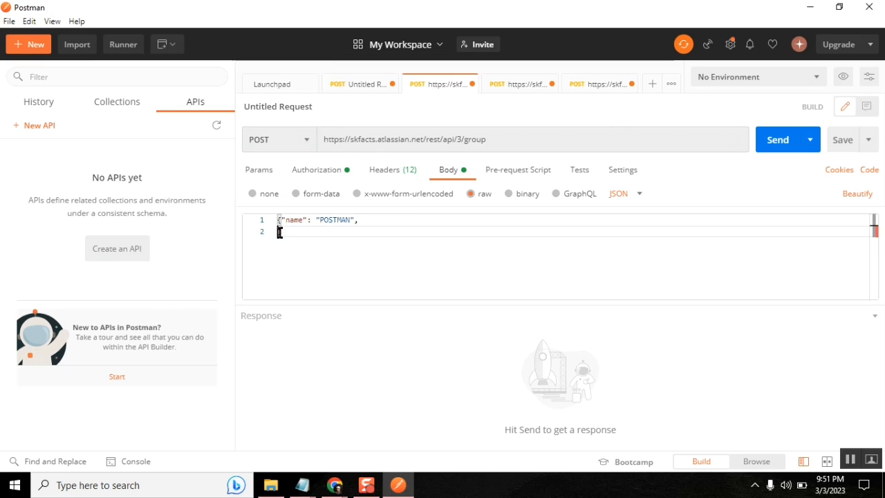
Replace the POSTMAN name value with "B21 Jira Group" and drop the trailing comma
left_click(366, 225)
key("BackSpace")
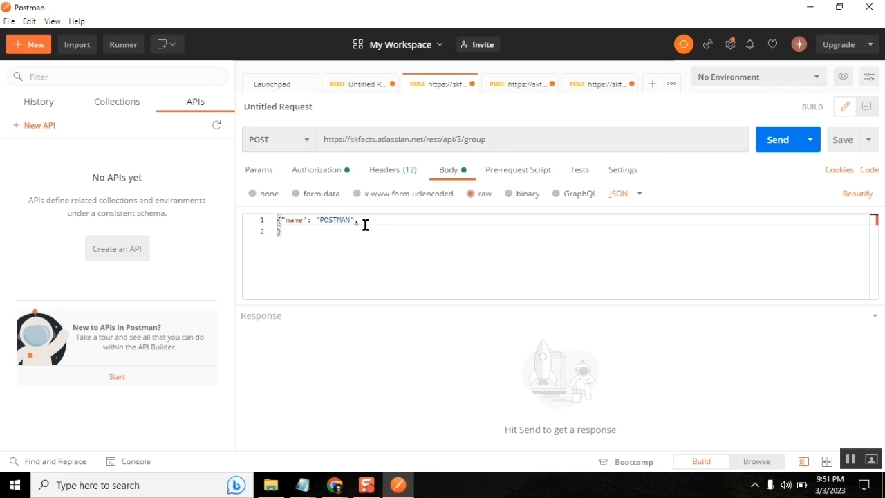
key("Left")
key("Left")
key("BackSpace")
key("BackSpace")
key("BackSpace")
key("BackSpace")
key("BackSpace")
key("BackSpace")
key("BackSpace")
type("B21")
type(" Jira Group")
type(" cre")
key("BackSpace")
key("BackSpace")
key("BackSpace")
key("BackSpace")
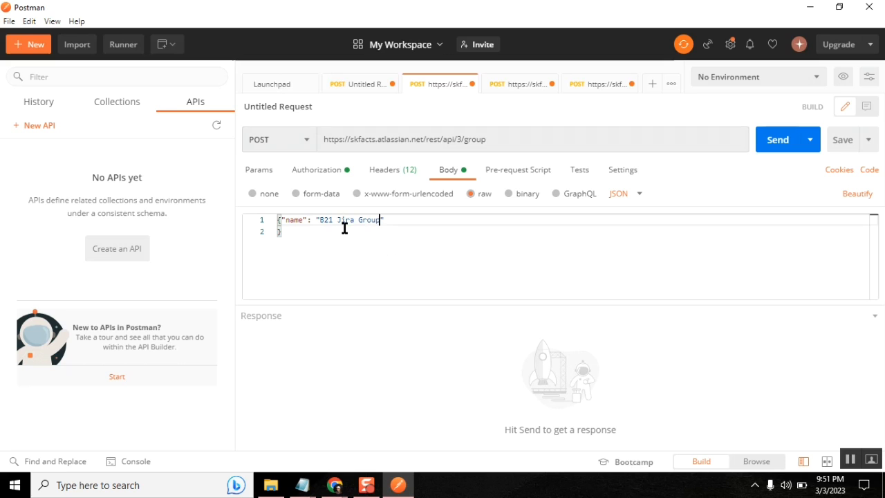
double_click(293, 221)
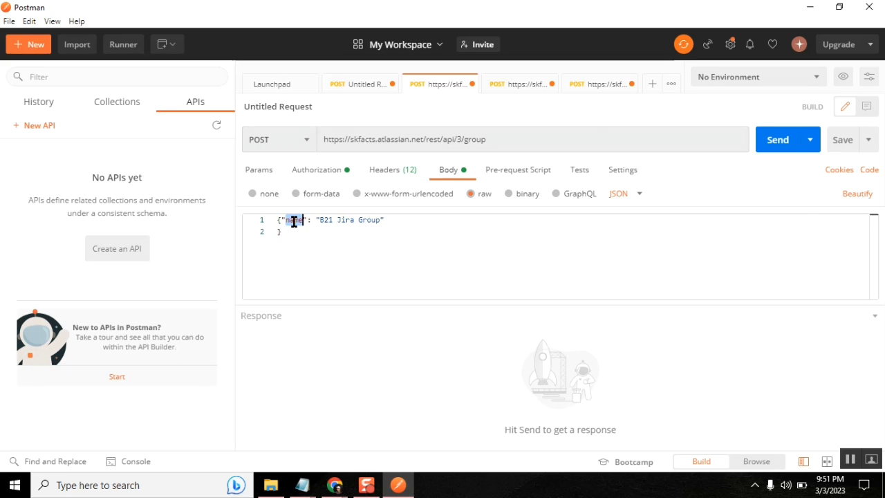
key("alt+Tab")
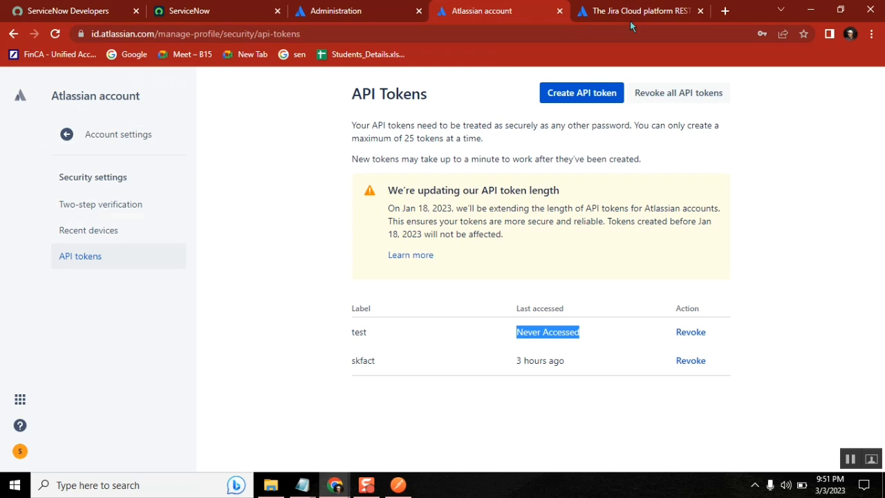
Check the docs' Create group example body with name 'power-users', then return to Postman
left_click(630, 21)
left_click_drag(366, 301, 266, 298)
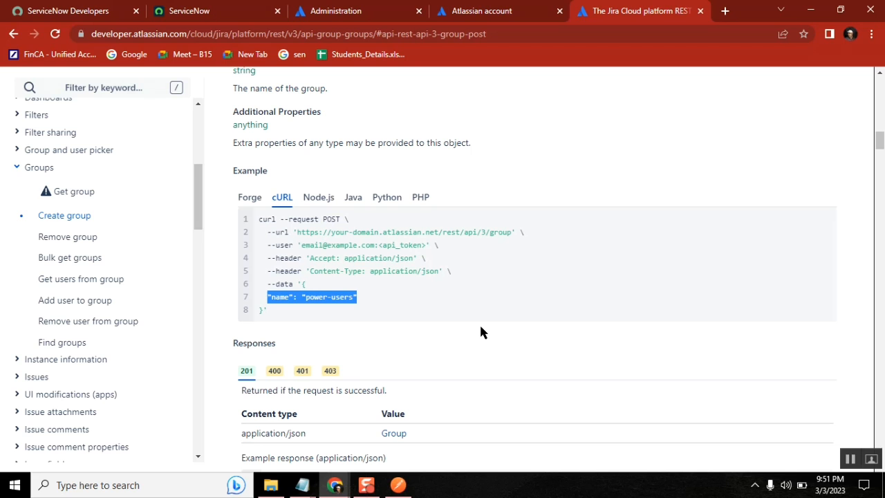
key("alt+Tab")
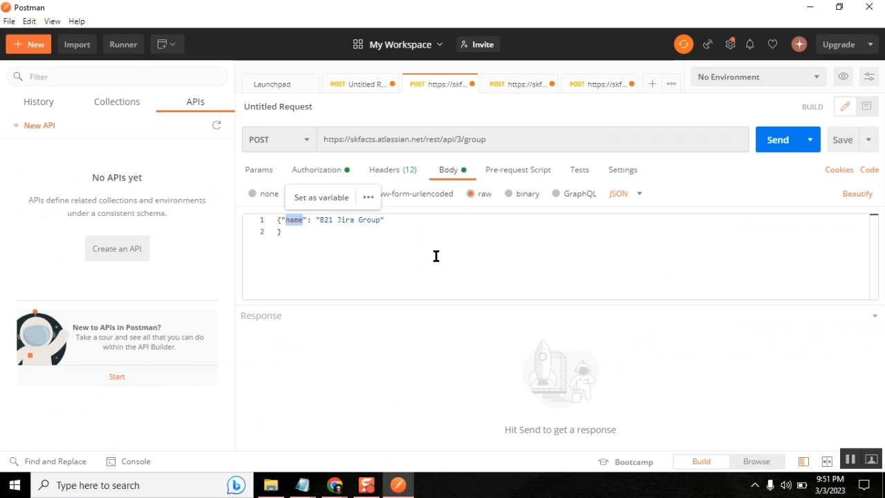
Verify the POST body name 'B21 Jira Group', the request headers and the Basic Auth username
left_click(470, 234)
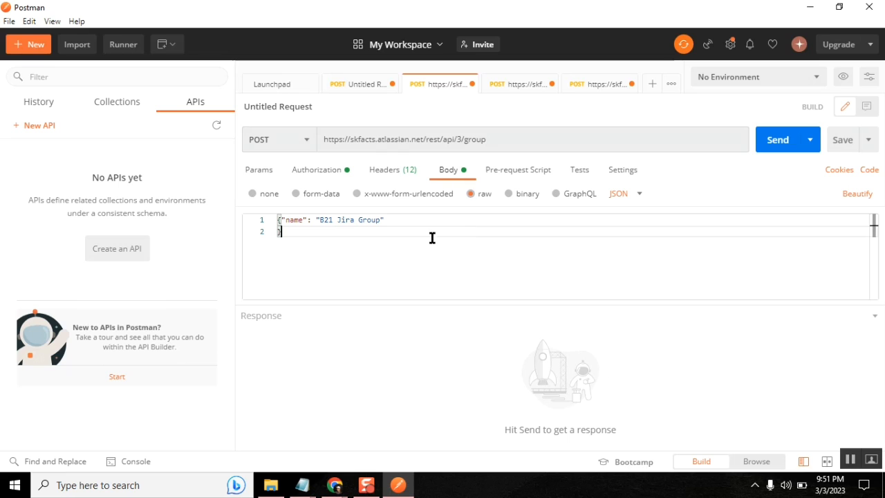
left_click(375, 220)
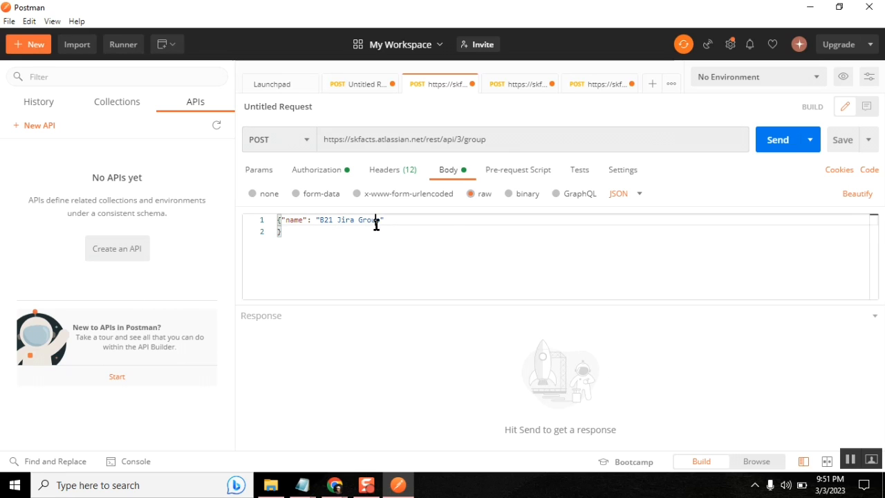
left_click(394, 169)
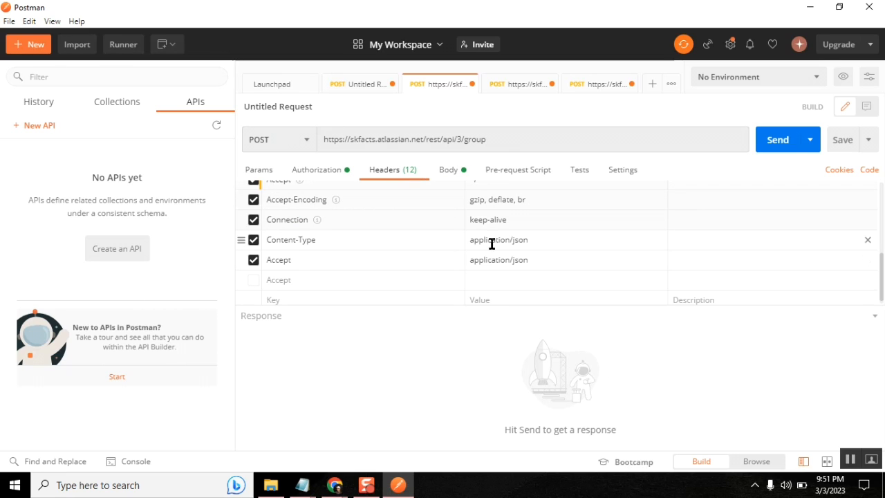
left_click(329, 172)
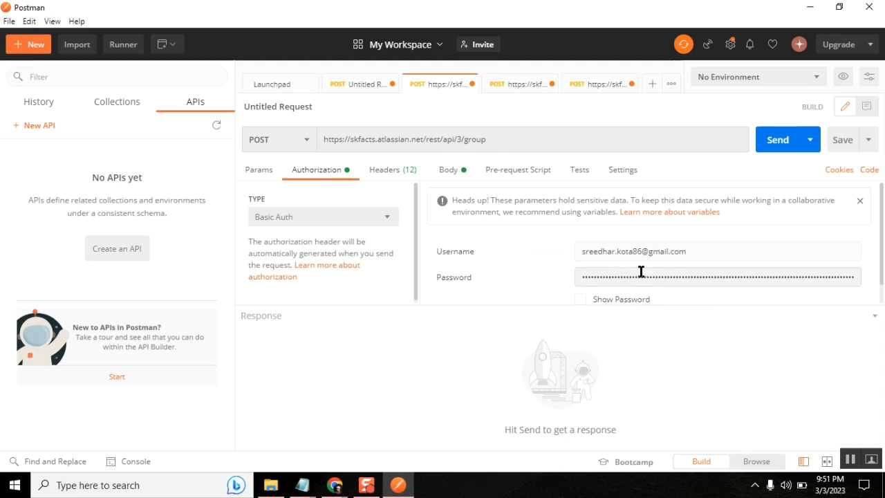
triple_click(689, 253)
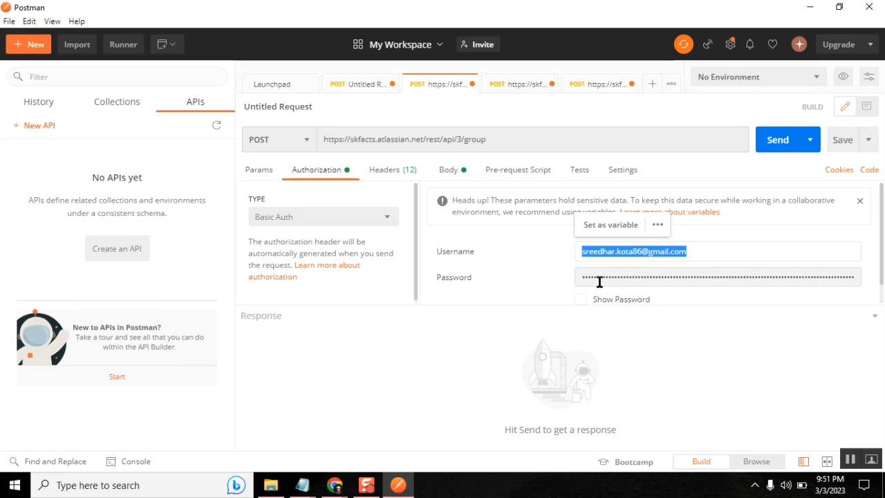
Send the create group request and confirm the 201 Created response with a groupId
left_click(773, 145)
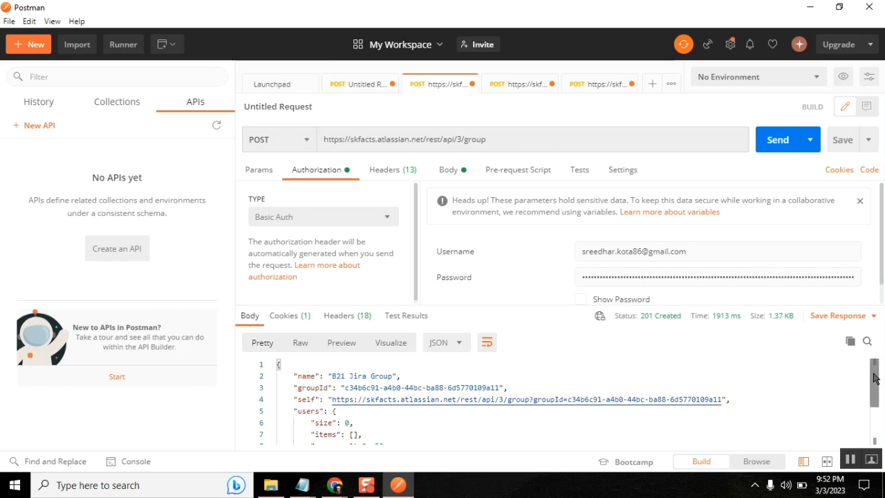
scroll(873, 378, "down", 2)
scroll(873, 378, "up", 2)
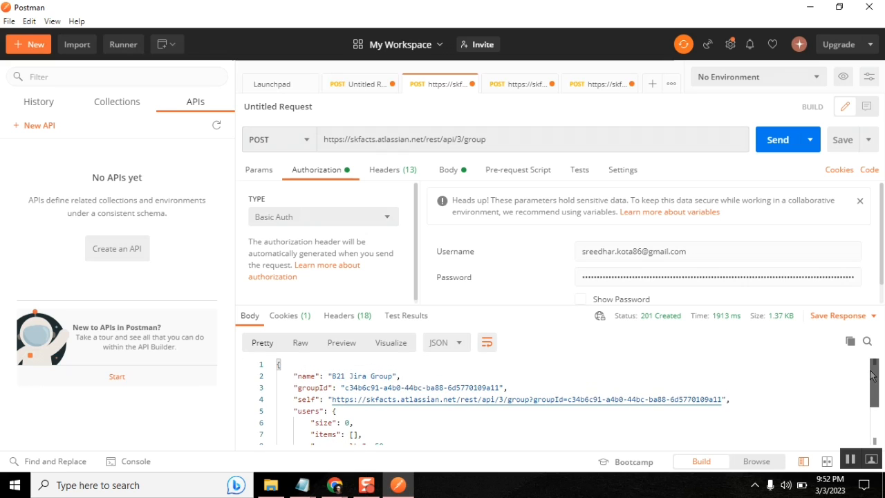
mouse_move(649, 316)
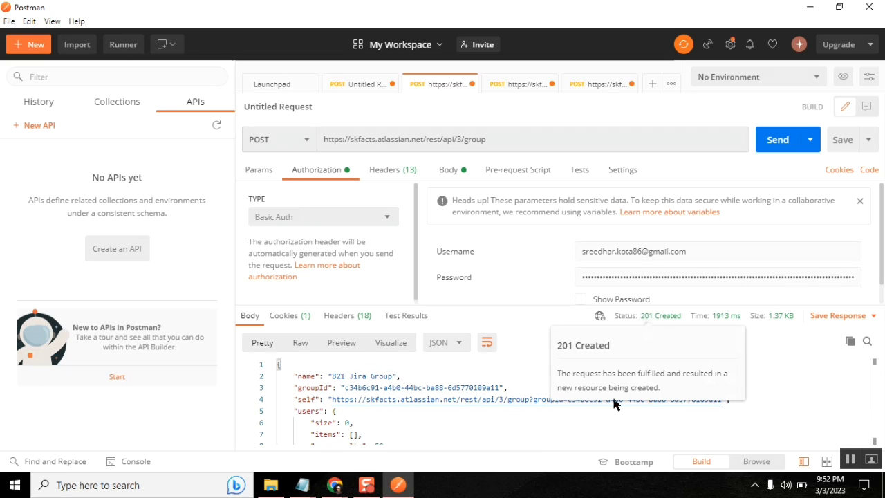
key("alt+Tab")
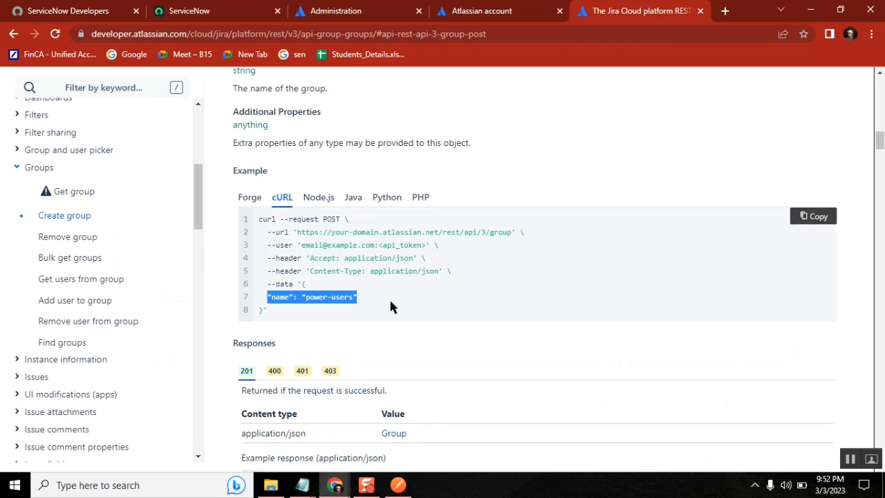
Reload the Atlassian Admin Groups list and highlight the new B21 Jira Group row
left_click(372, 12)
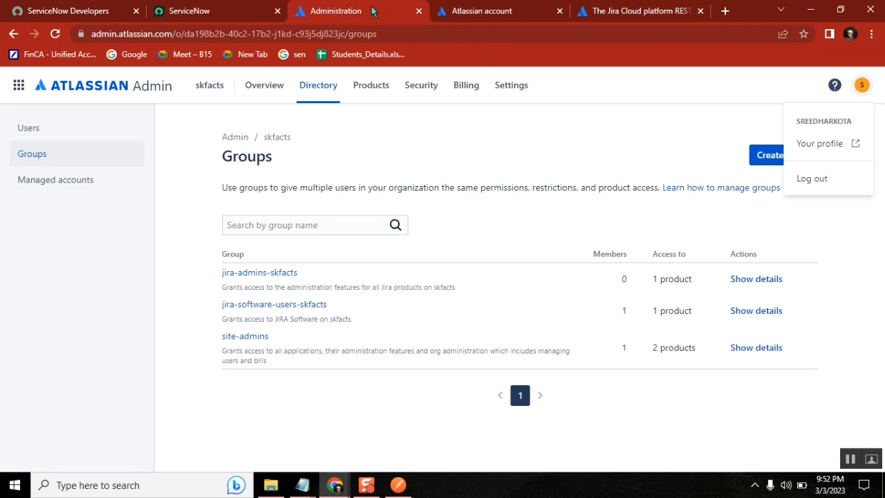
left_click(39, 153)
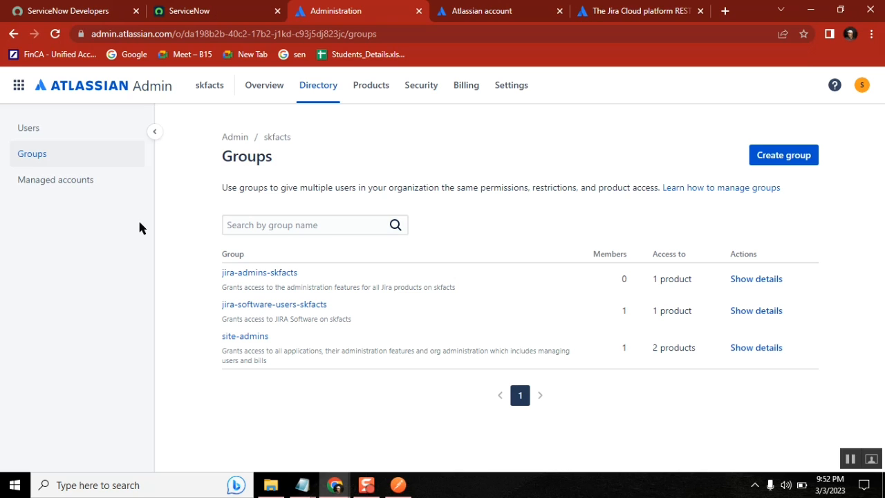
left_click(34, 132)
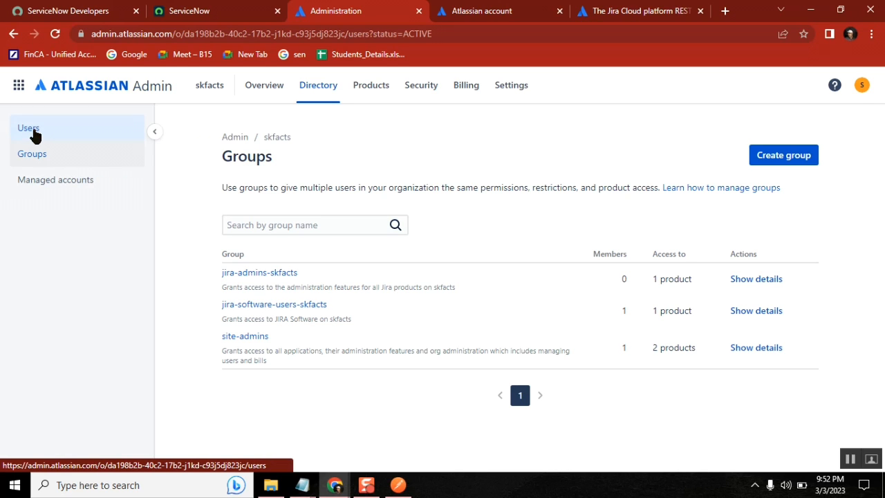
left_click(38, 156)
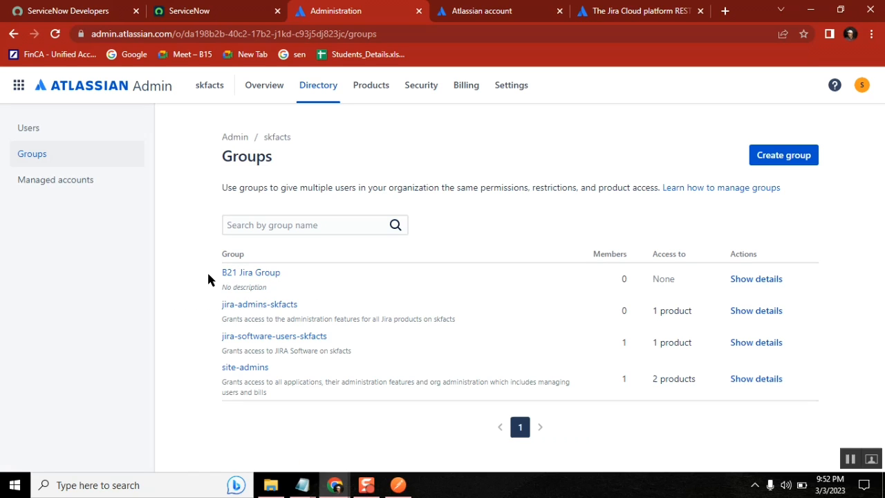
left_click_drag(207, 271, 302, 280)
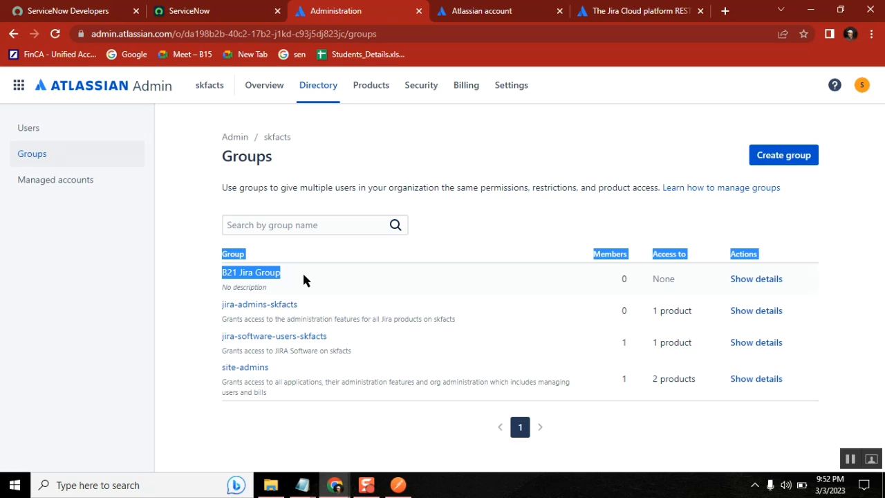
Bring up the Class58 notes in Notepad at the 'create a group' line
left_click(302, 485)
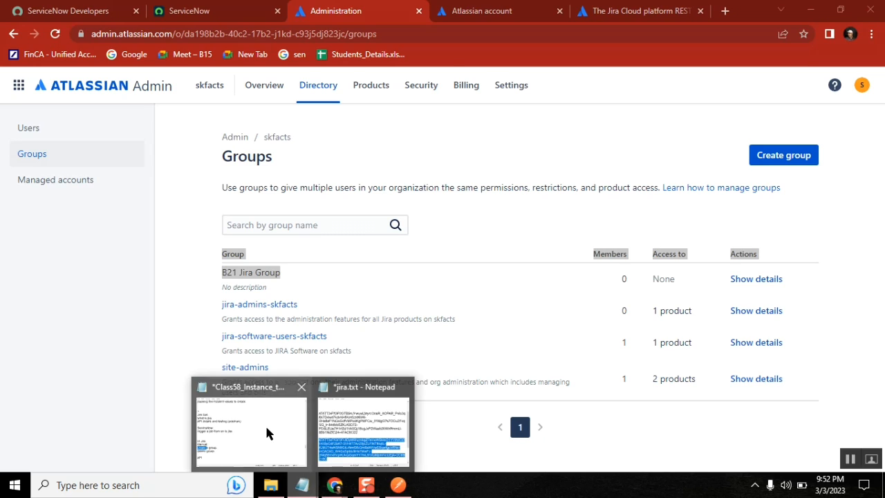
left_click(266, 427)
left_click(408, 311)
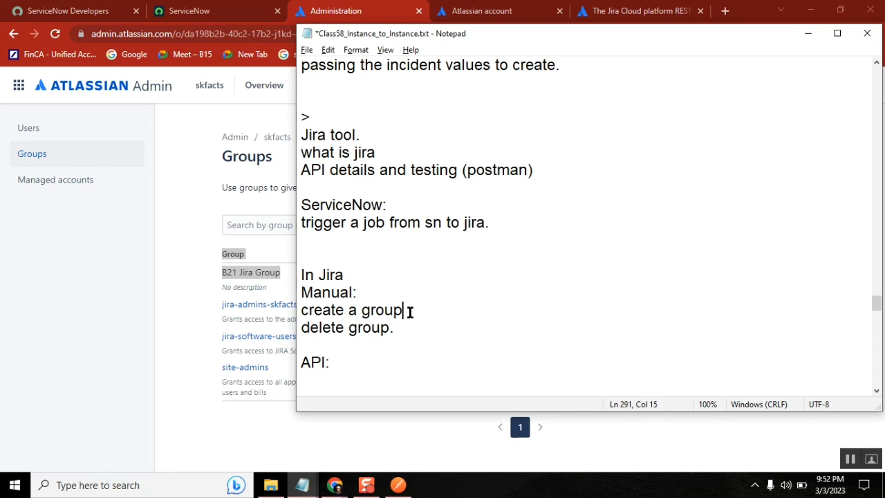
Paste 'create a group' on a new line under the API: heading, leaving a blank line below
left_click(296, 310, "shift")
key("ctrl+c")
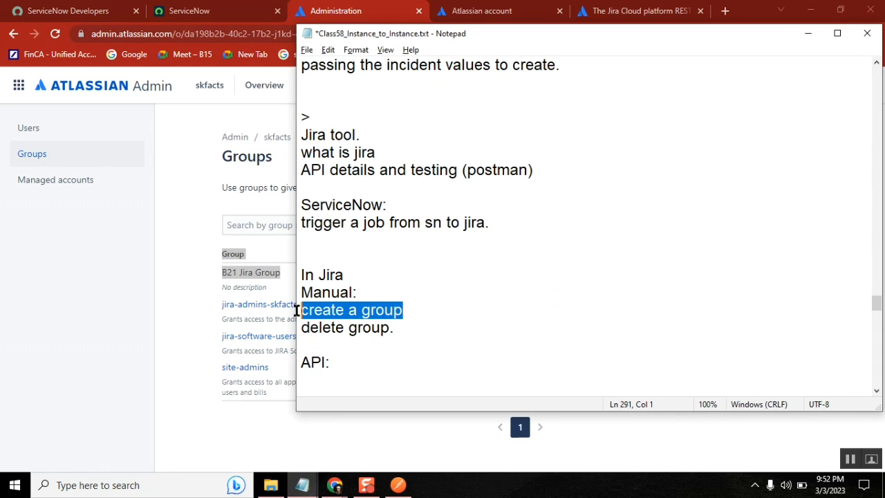
left_click(331, 363)
key("Return")
key("ctrl+v")
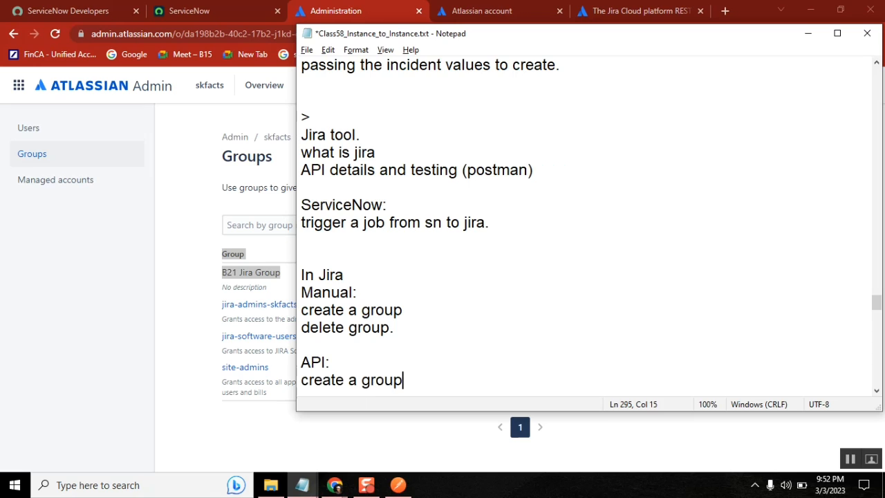
key("Return")
key("Return")
left_click(335, 366)
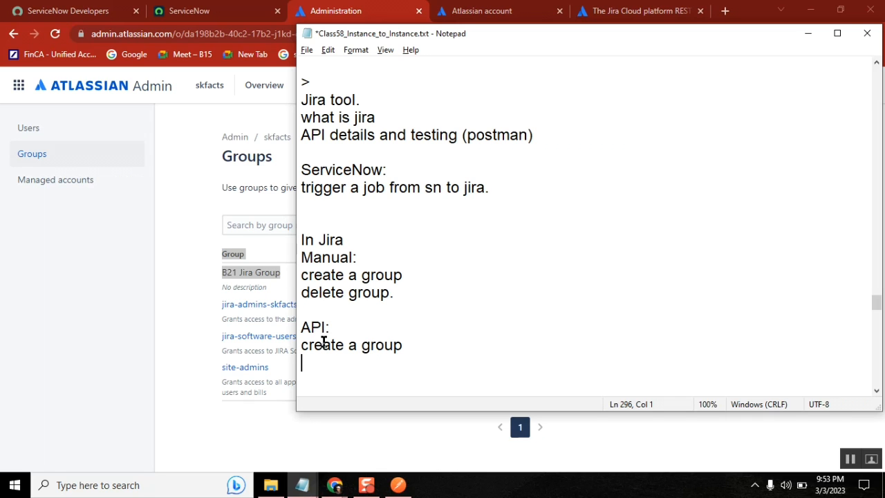
left_click(183, 213)
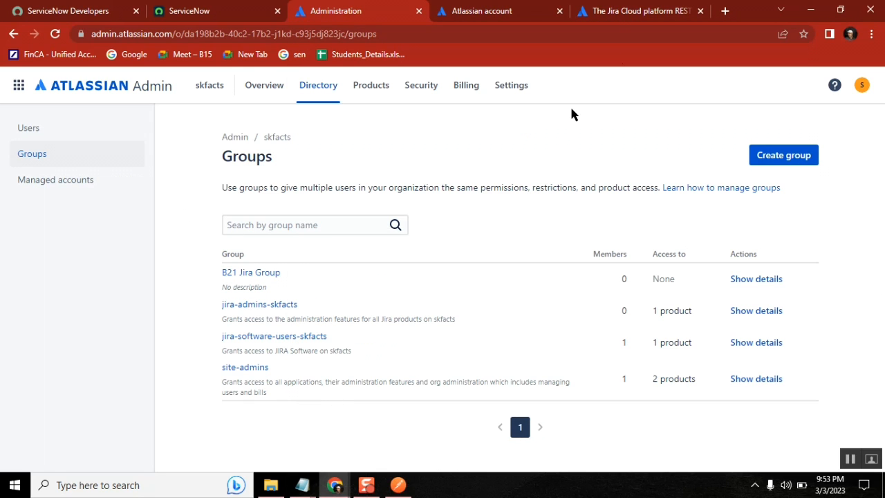
Open the Remove group reference and note its DELETE /rest/api/3/group endpoint
left_click(629, 11)
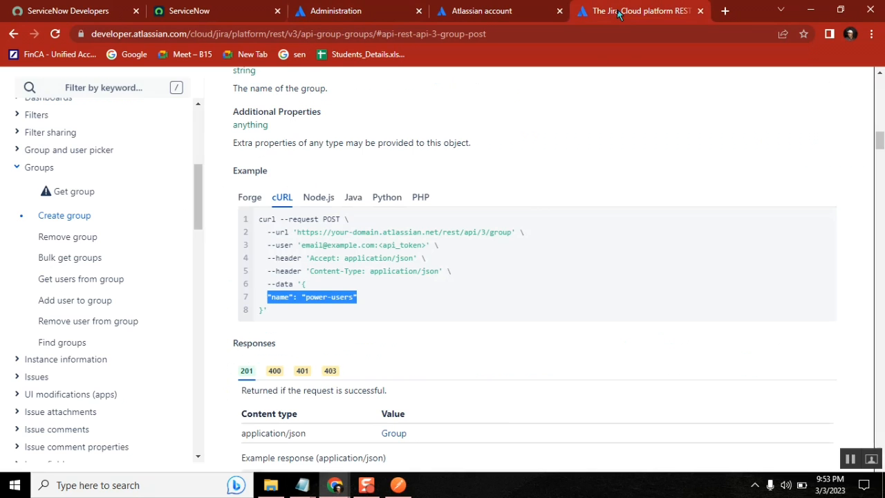
left_click(65, 237)
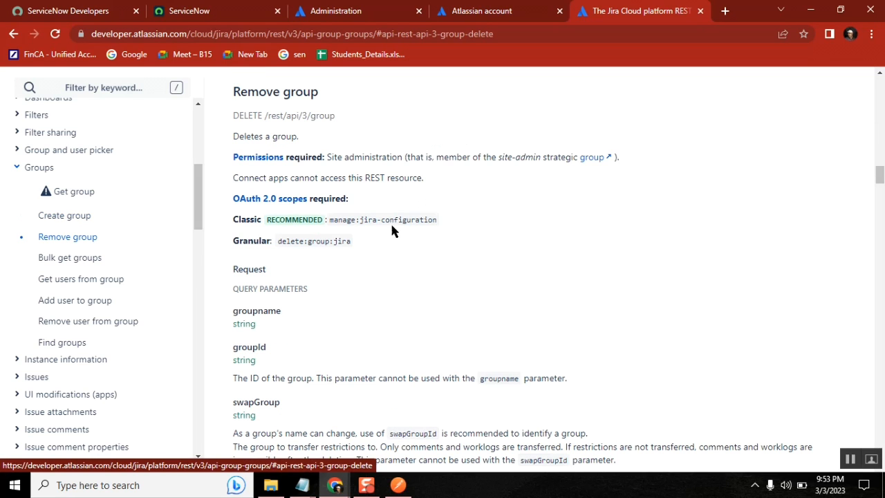
left_click_drag(339, 117, 265, 116)
double_click(246, 116)
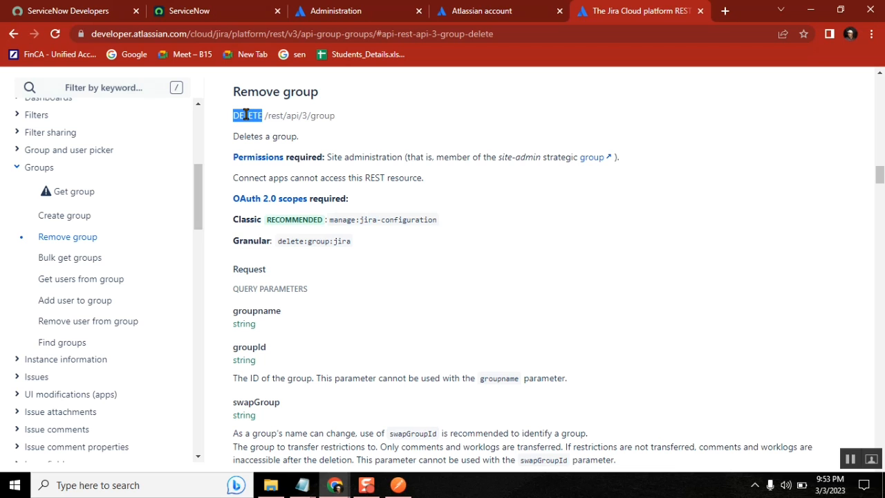
left_click(458, 296)
scroll(458, 297, "down", 2)
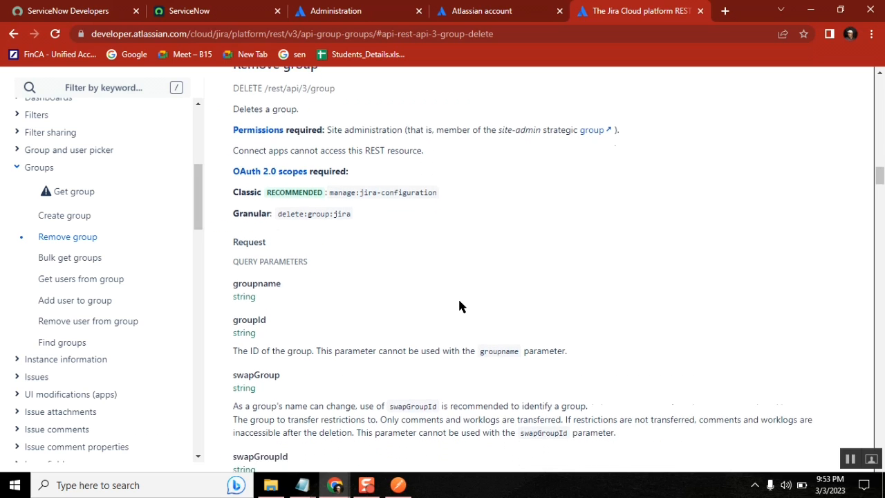
scroll(458, 297, "down", 1)
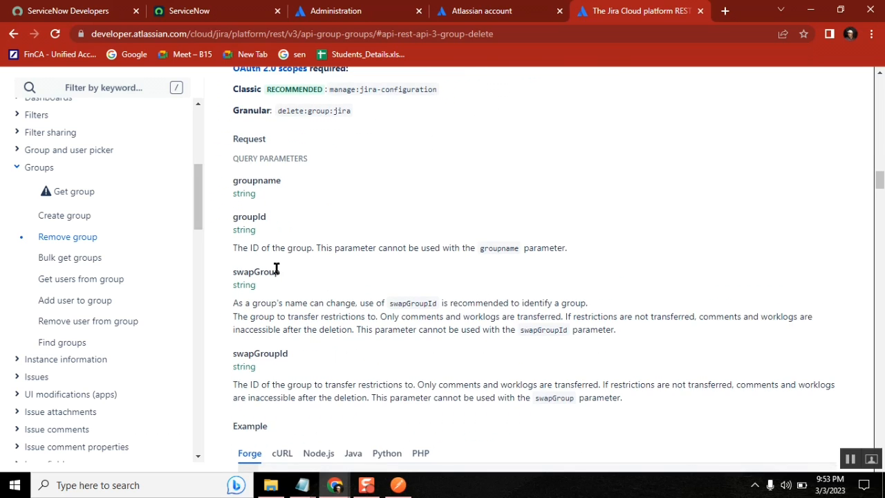
scroll(381, 306, "down", 3)
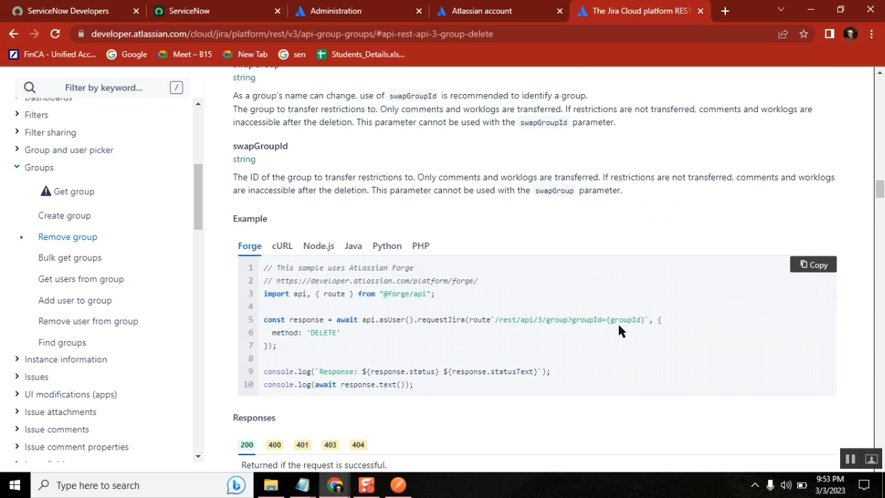
Show the cURL example and highlight its ?groupId={groupId} query parameter
left_click(282, 251)
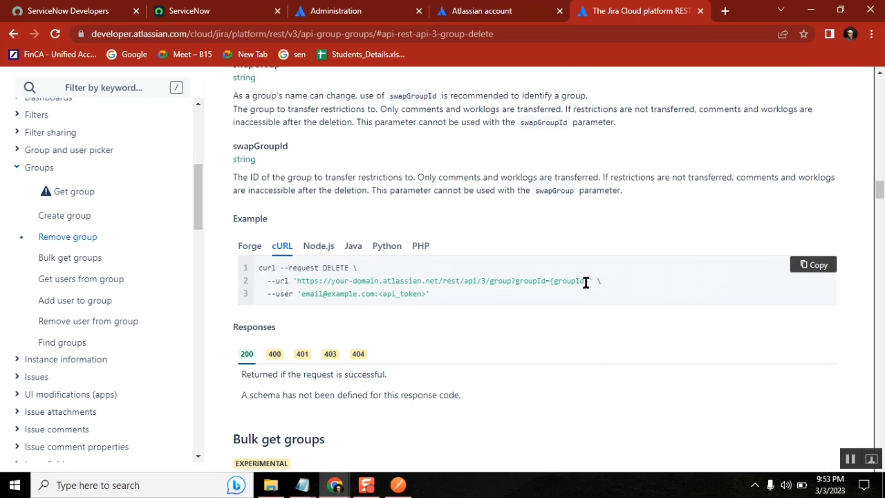
left_click_drag(588, 280, 442, 280)
double_click(334, 267)
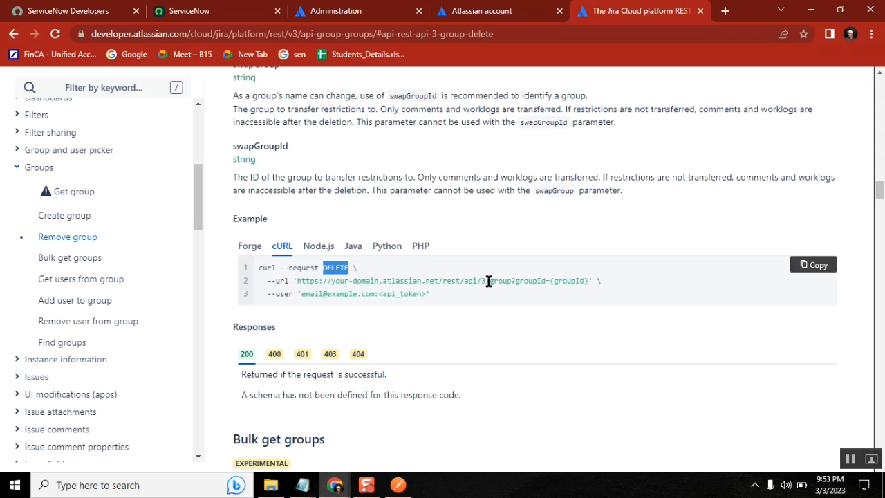
left_click_drag(512, 281, 589, 282)
key("ctrl+c")
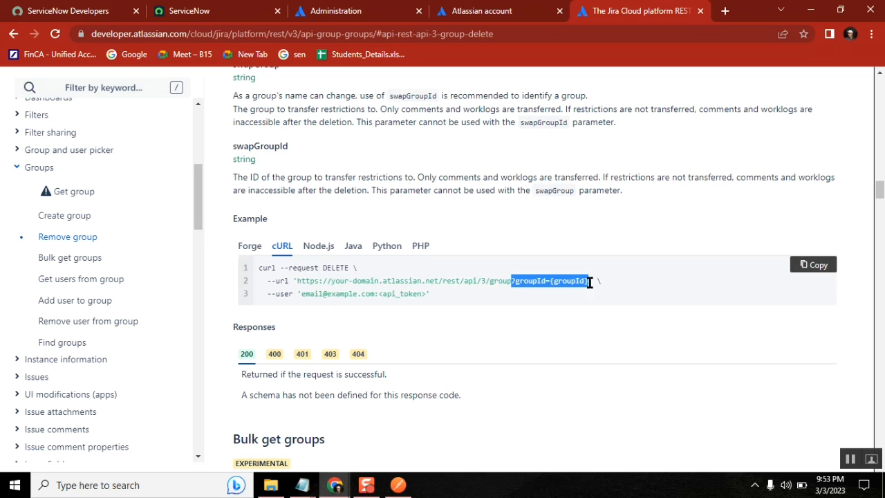
left_click(398, 485)
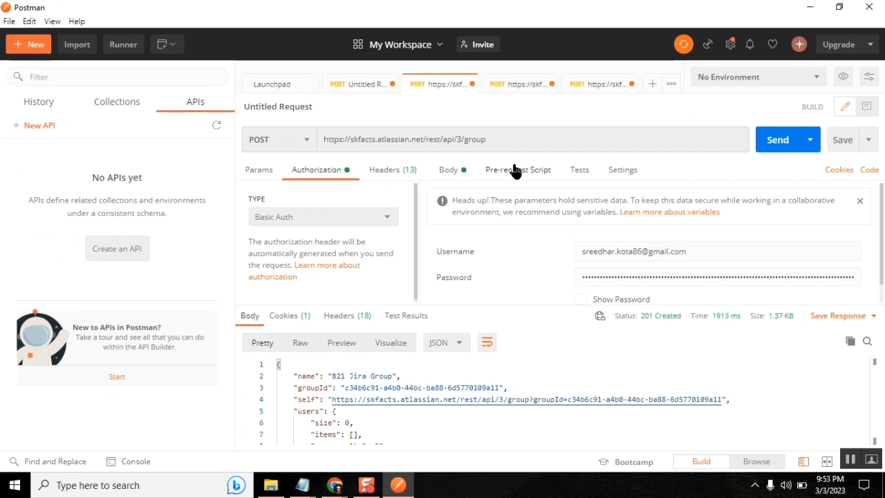
Switch the request to DELETE and append ?groupId= with the placeholder value removed
left_click(291, 140)
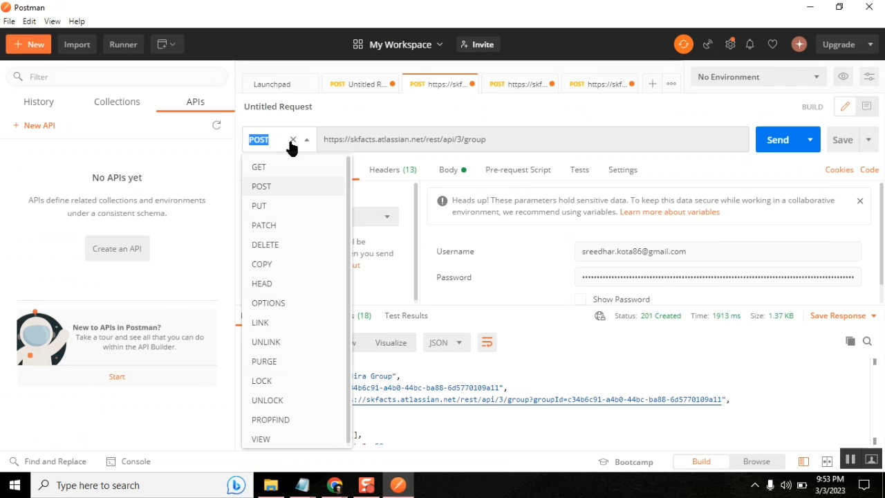
left_click(266, 245)
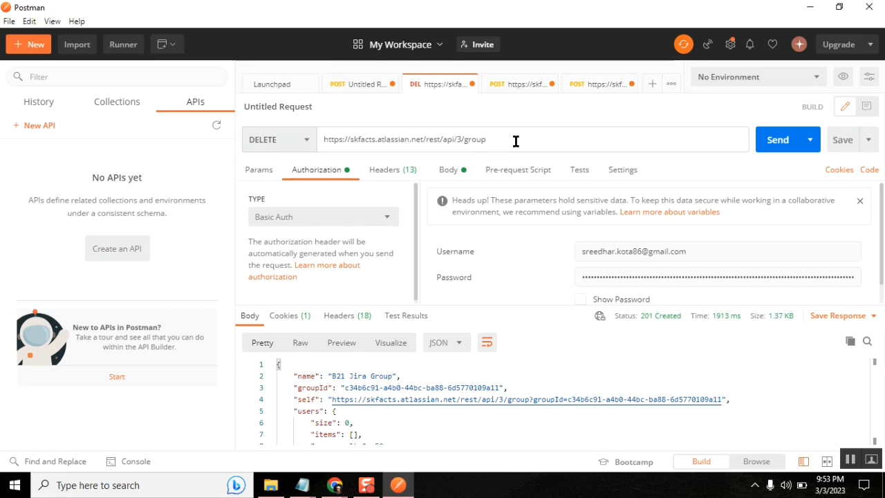
key("ctrl+v")
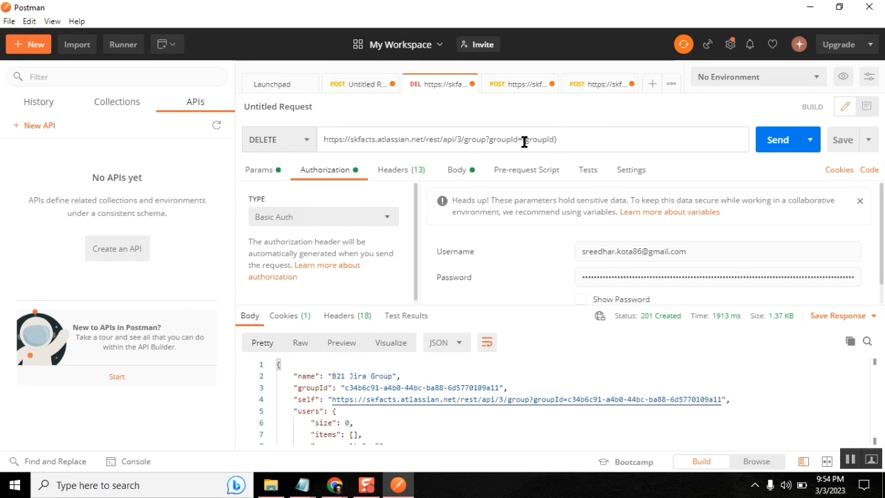
left_click(524, 141)
key("Delete")
key("Delete")
key("Delete")
key("Delete")
key("Delete")
key("Delete")
key("Delete")
key("Delete")
key("BackSpace")
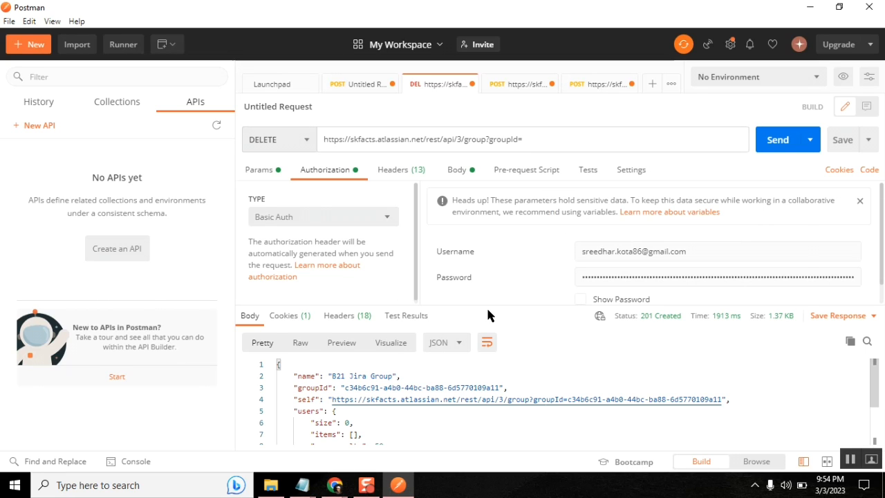
key("alt+Tab")
key("alt+Tab")
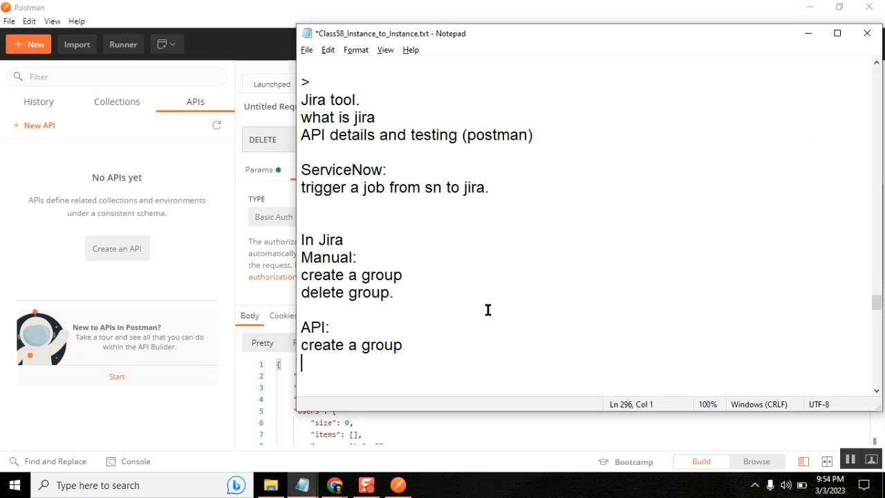
key("alt+Tab")
key("alt+Tab")
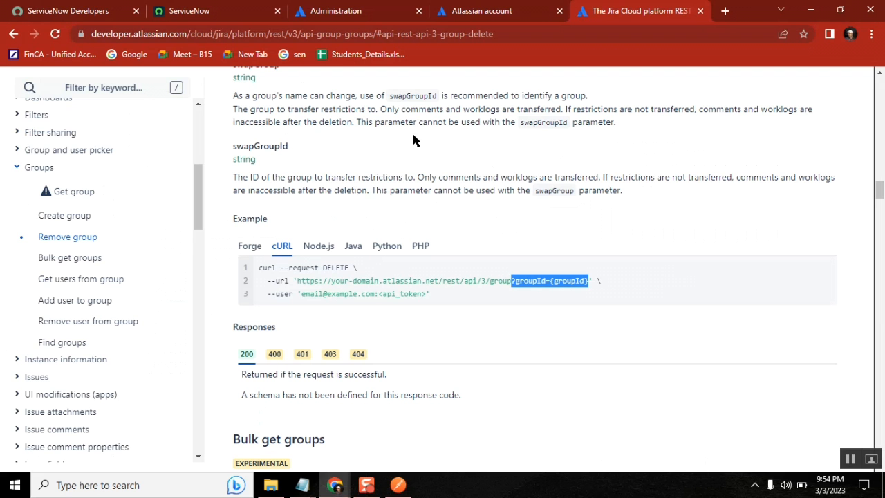
left_click(356, 11)
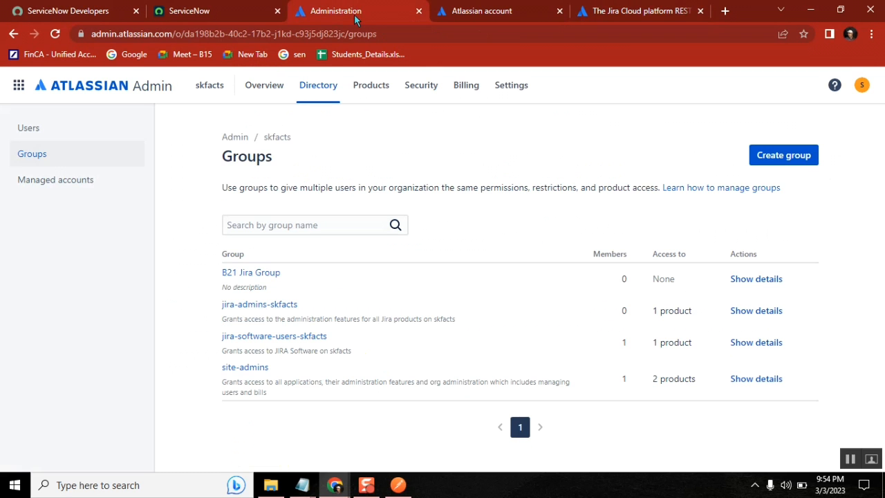
Open the B21 Jira Group page and select its group ID in the address bar
left_click(247, 274)
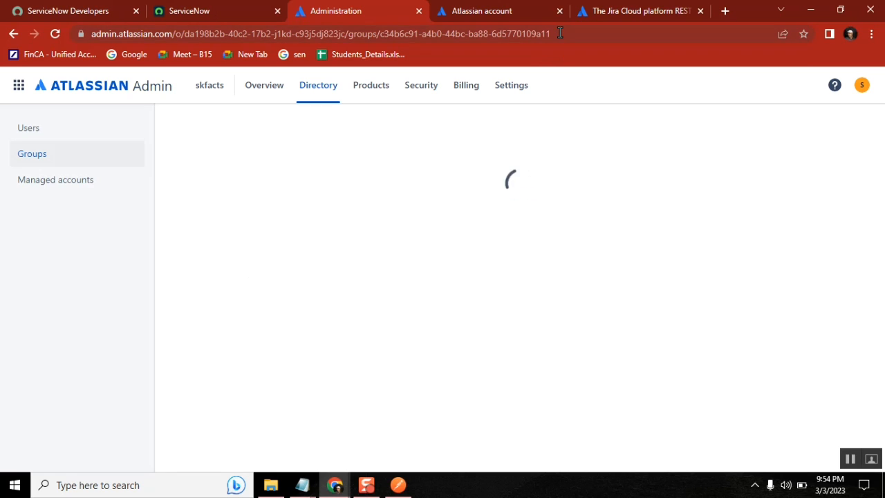
left_click_drag(560, 33, 382, 34)
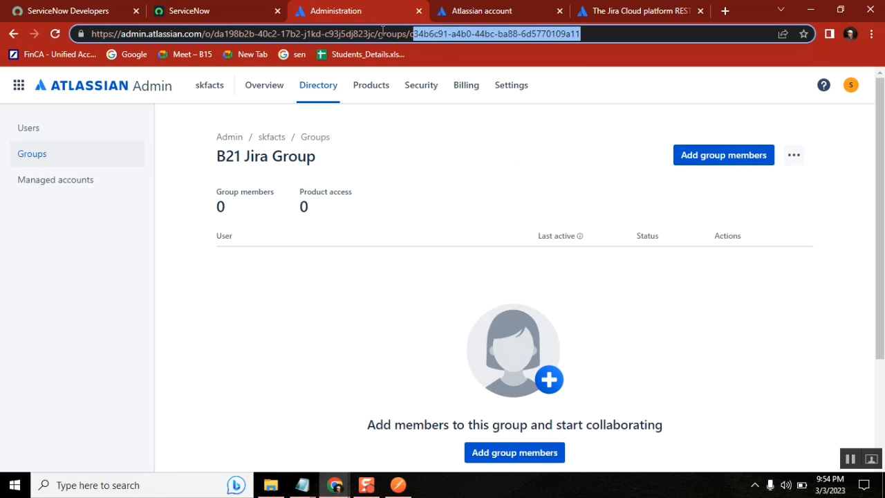
key("shift+Left")
key("ctrl+c")
Go to Jira Software user management from the skfacts organisation overview
left_click(272, 139)
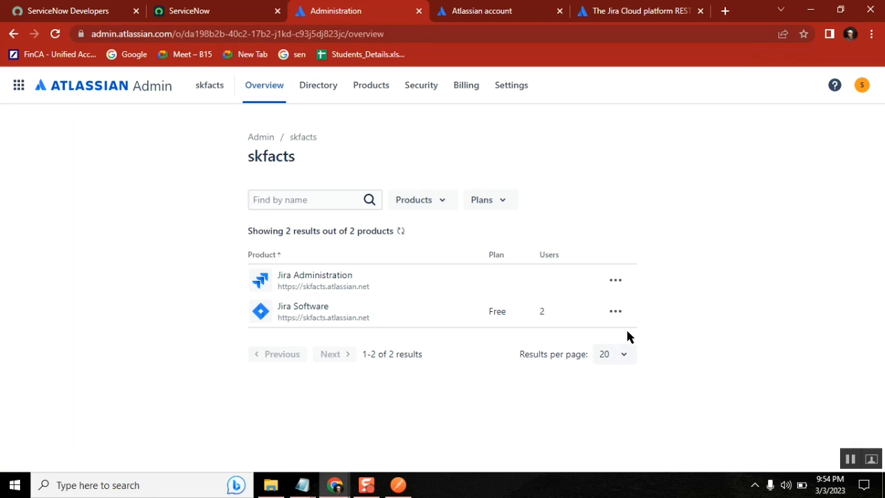
left_click(616, 316)
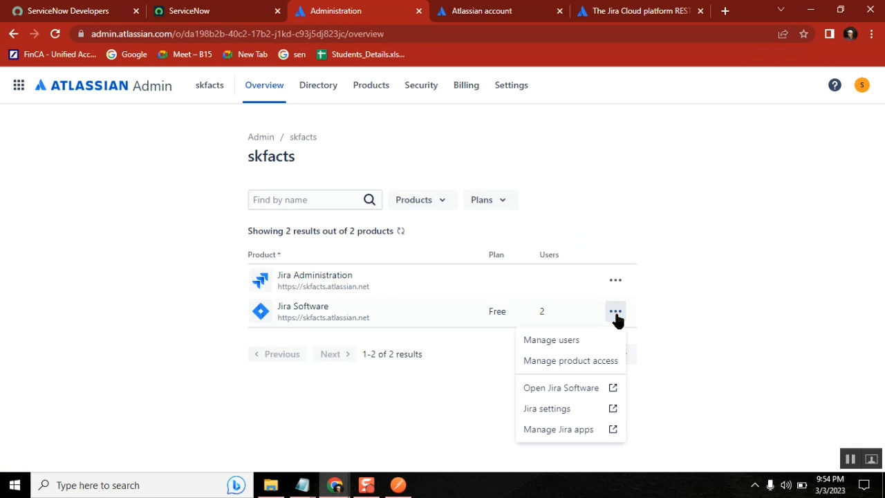
left_click(551, 339)
left_click(399, 485)
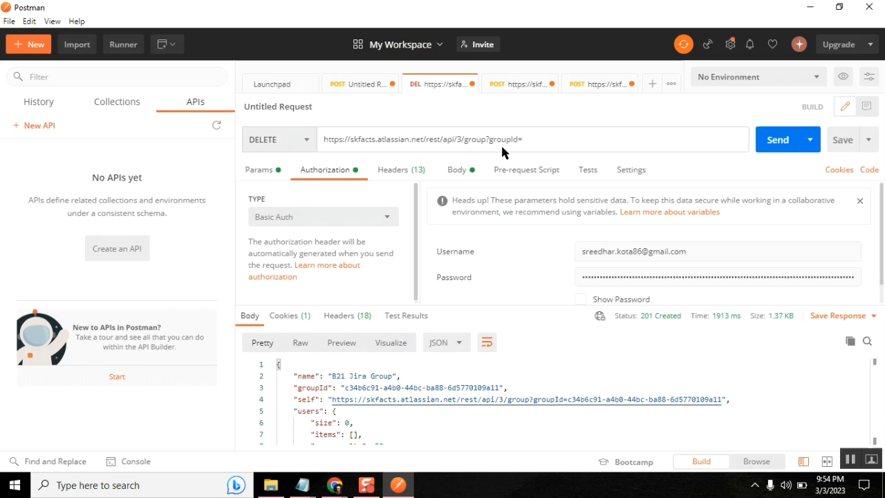
Paste the B21 Jira Group ID after groupId= and send the DELETE, getting 200 OK
left_click(540, 141)
key("ctrl+v")
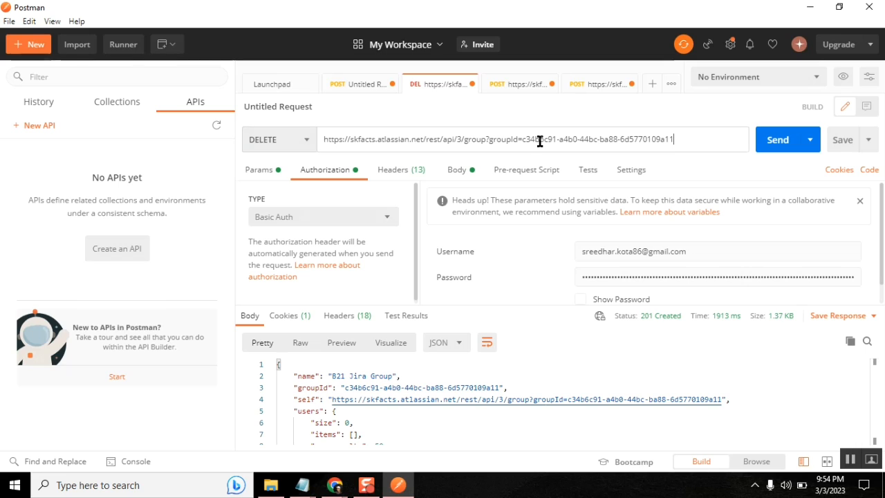
left_click(776, 145)
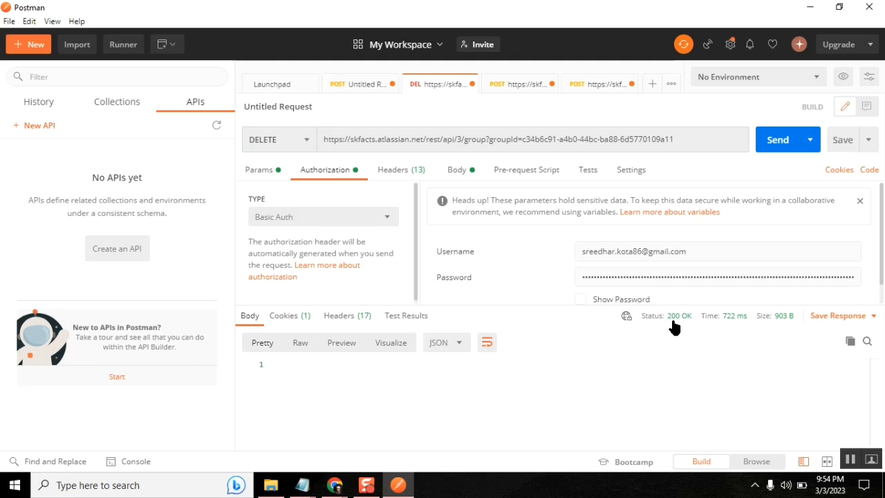
mouse_move(674, 325)
Show the Groups list in Chrome, confirming only the three original groups remain
key("alt+Tab")
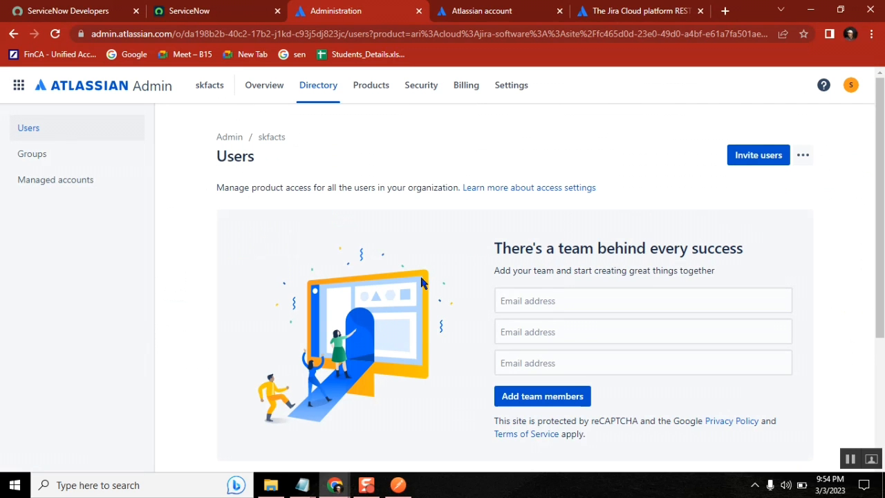
left_click(39, 152)
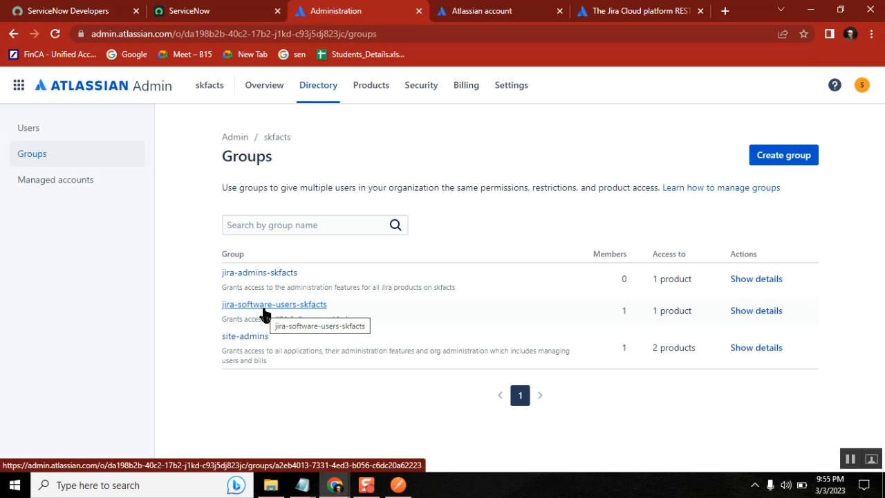
Select the words 'delete group' from the Manual section of the Class58 notes
mouse_move(302, 485)
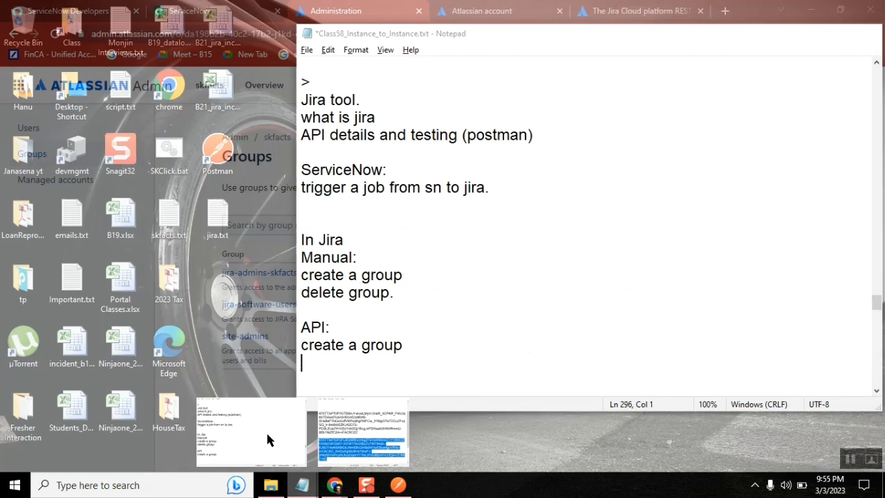
left_click(267, 435)
double_click(340, 241)
left_click(348, 275)
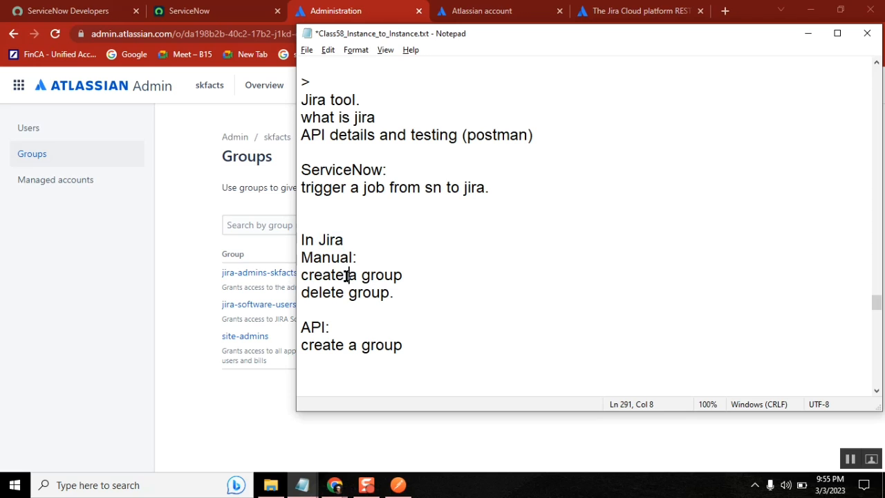
double_click(348, 275)
double_click(354, 293)
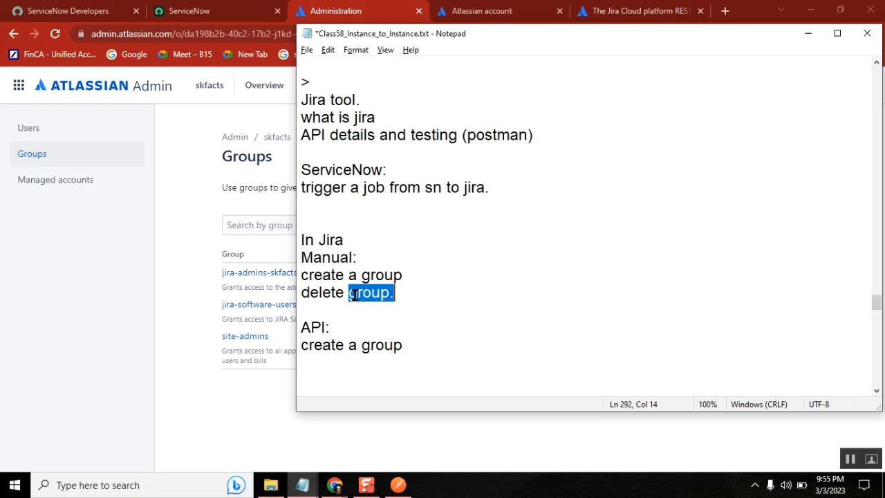
left_click(419, 345)
left_click(395, 292)
left_click(390, 292)
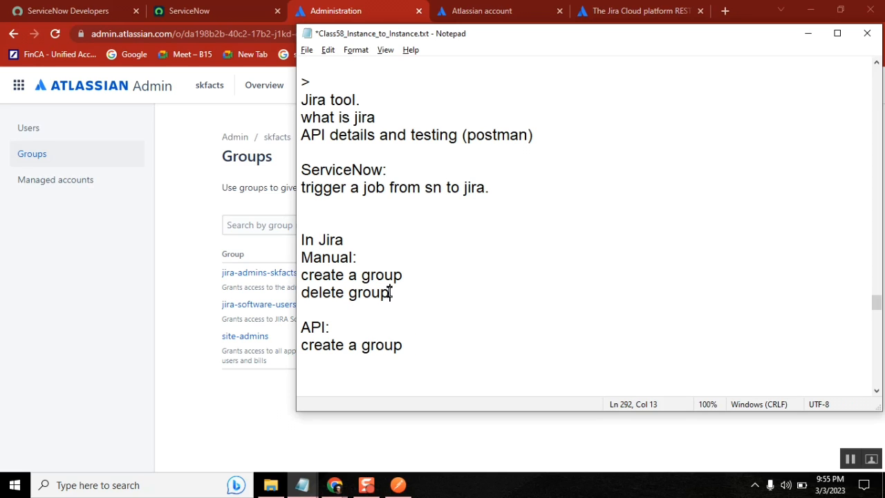
left_click(302, 293, "shift")
key("ctrl+c")
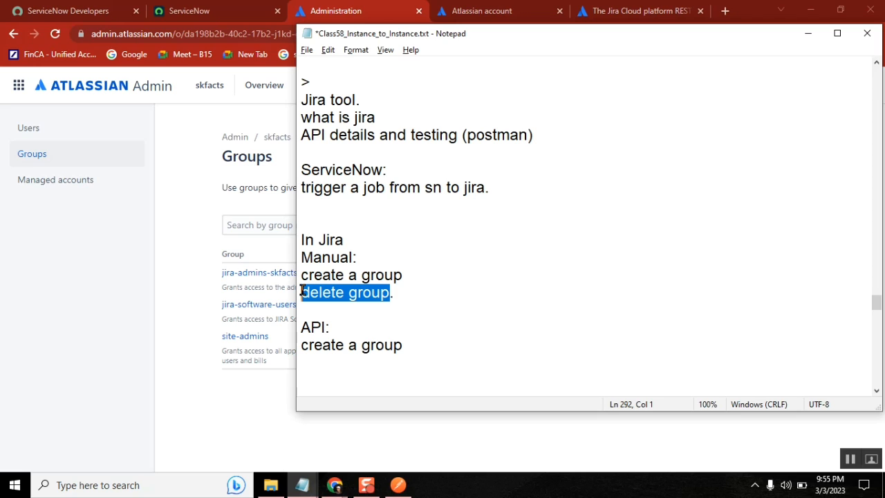
Add 'delete group' on a new line below 'create a group' under API:
left_click(430, 349)
key("Return")
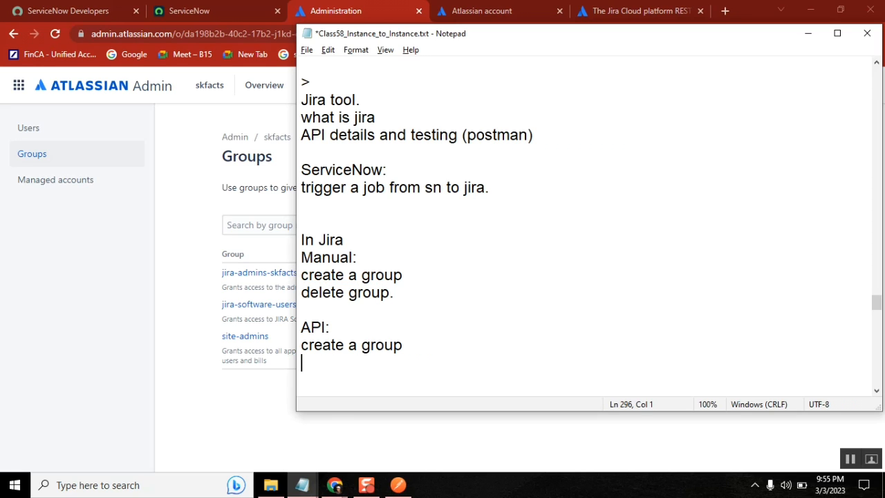
key("ctrl+v")
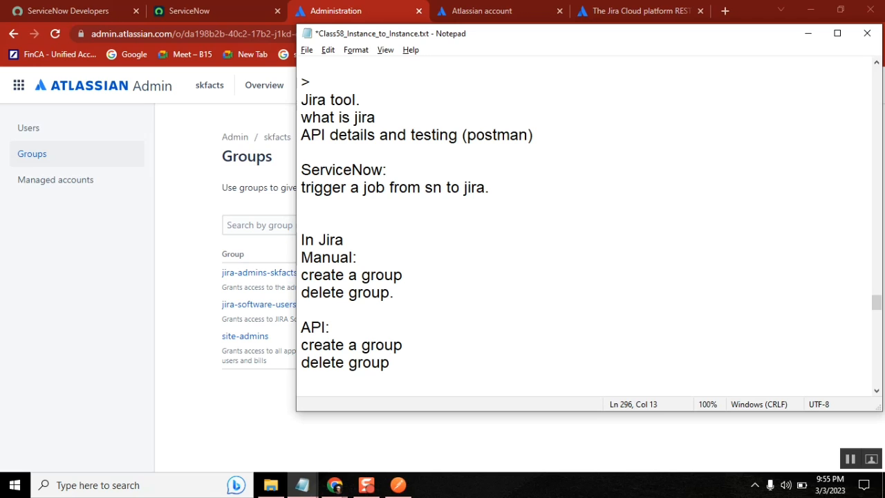
Review the notes' opening lines up to the API details and testing line
left_click(381, 120)
key("Up")
key("Up")
key("Up")
key("Up")
key("Up")
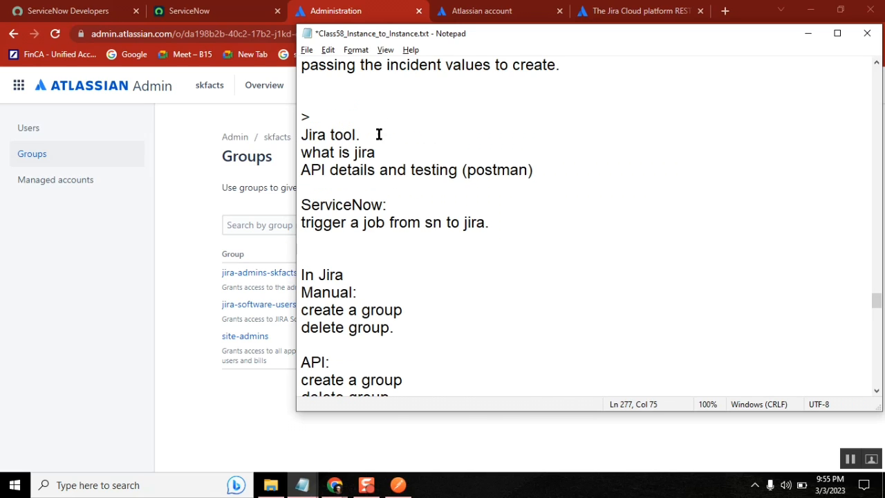
left_click(378, 136)
left_click(386, 153)
left_click(536, 169)
left_click(305, 170, "shift")
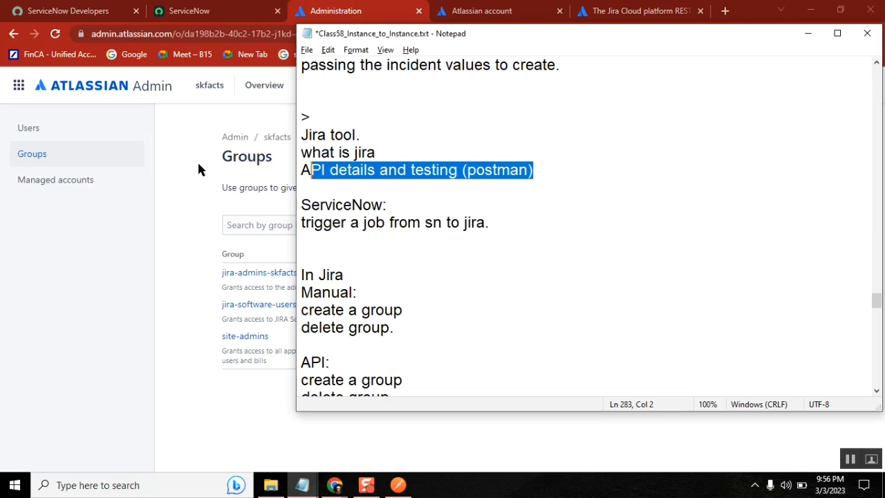
Review the notes' Jira agenda and trigger lines, ending at the trigger line's end
left_click(385, 141)
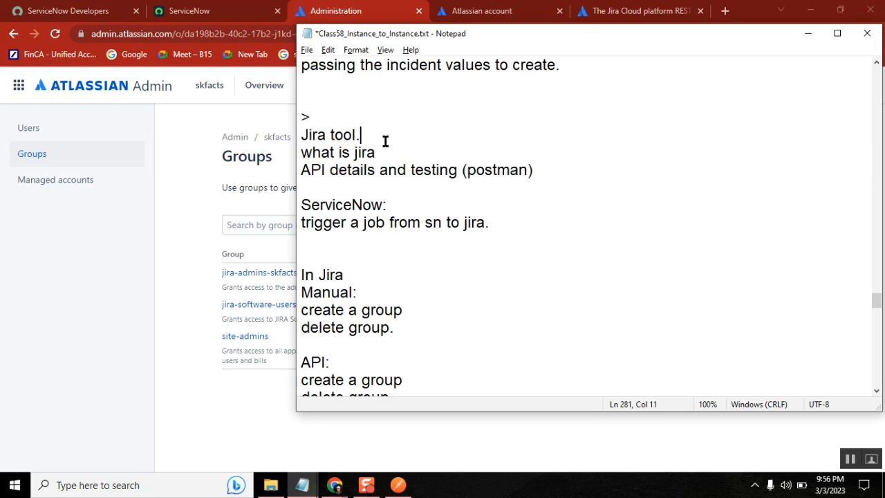
left_click(533, 170)
left_click(300, 136, "shift")
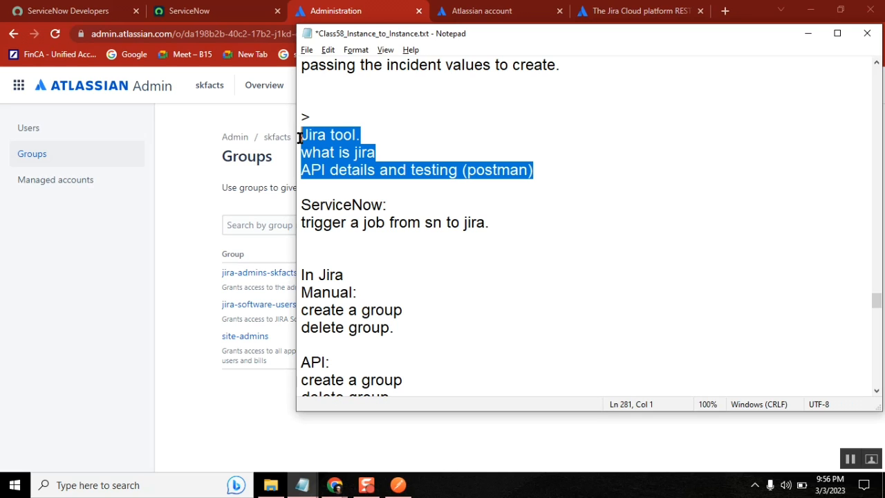
left_click(489, 223)
left_click(441, 222)
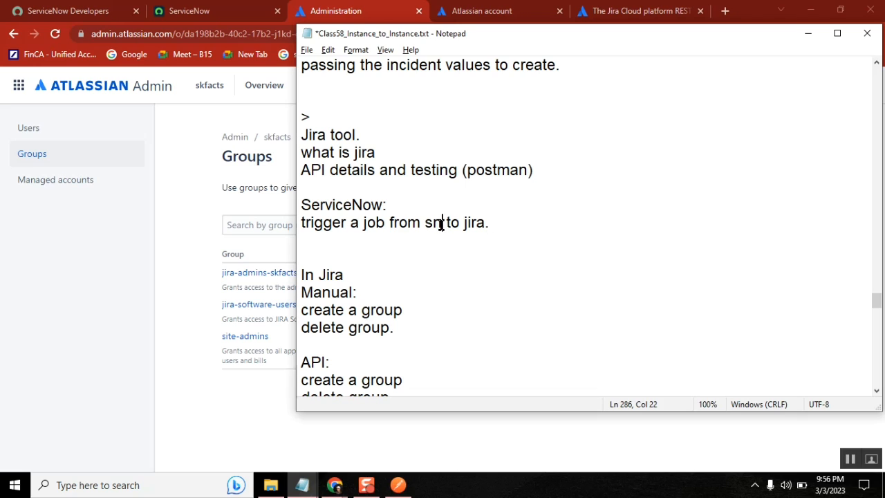
double_click(442, 224)
left_click(507, 226)
Open the user groups list with sys_user_group.LIST and open the RPA SUPPORT group
left_click(217, 11)
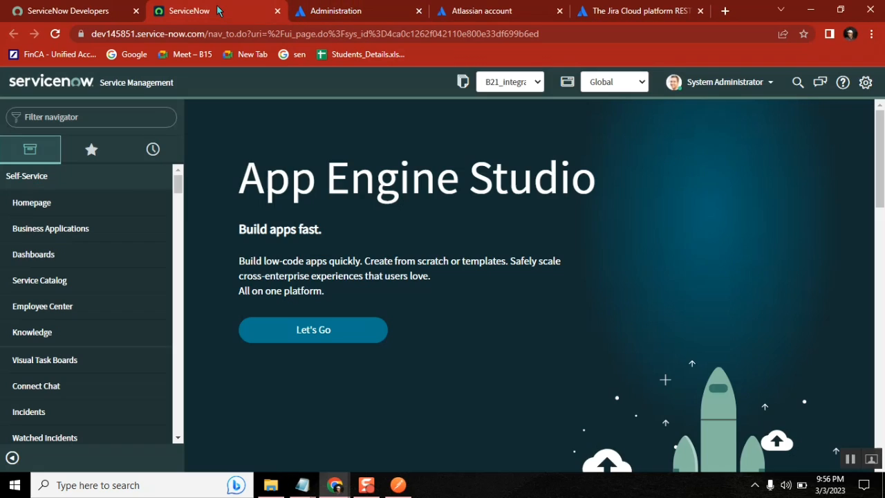
left_click(105, 116)
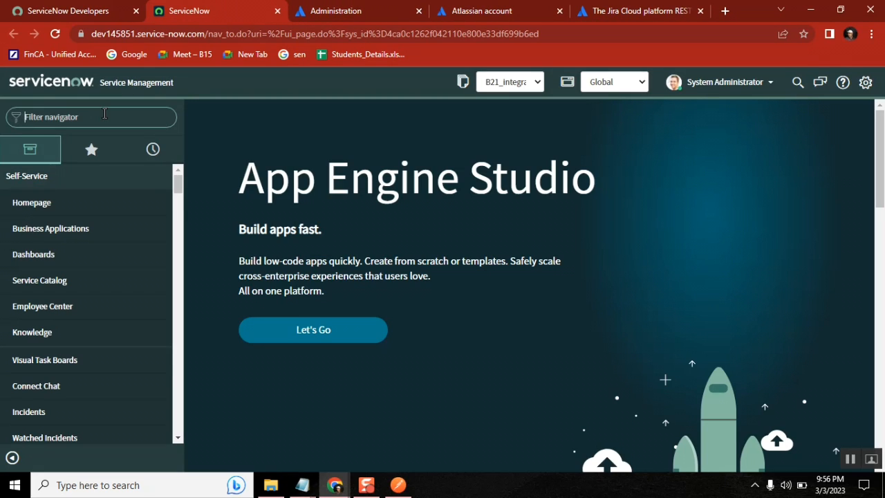
type("sys_")
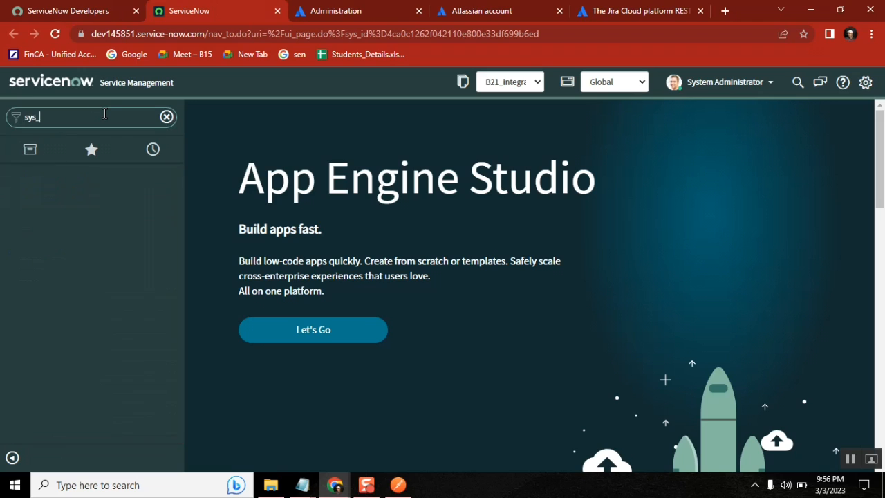
type("user_group.LIST")
key("Return")
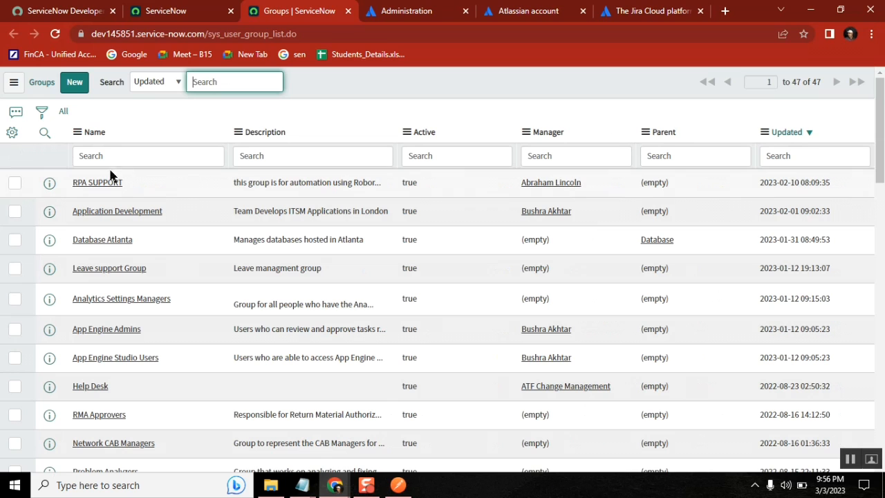
left_click(108, 183)
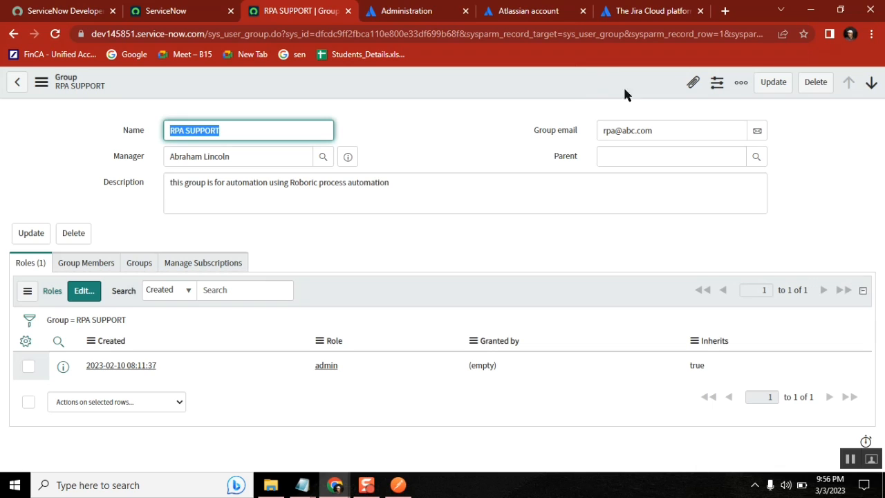
Compare the RPA SUPPORT group name with the Atlassian Admin groups page
left_click(575, 81)
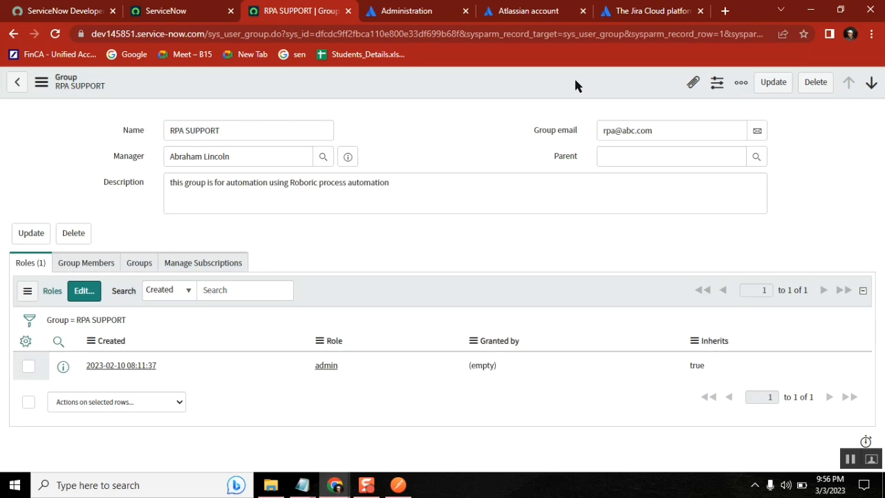
double_click(177, 130)
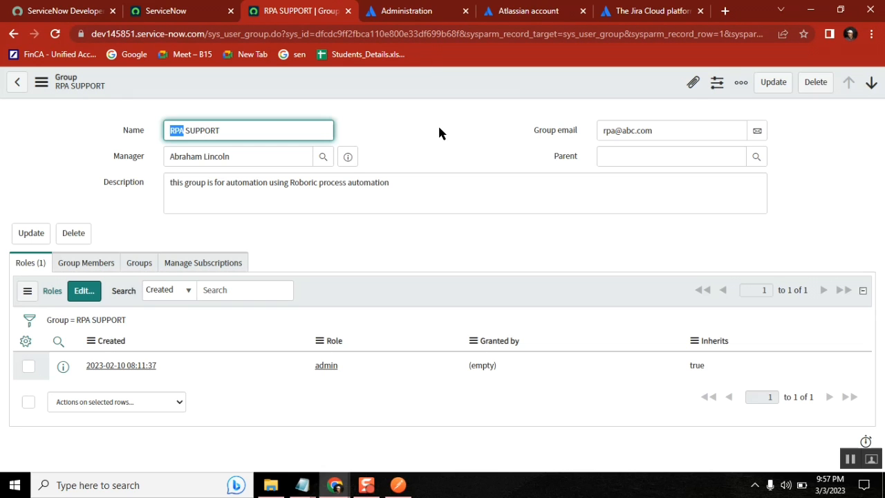
left_click(415, 11)
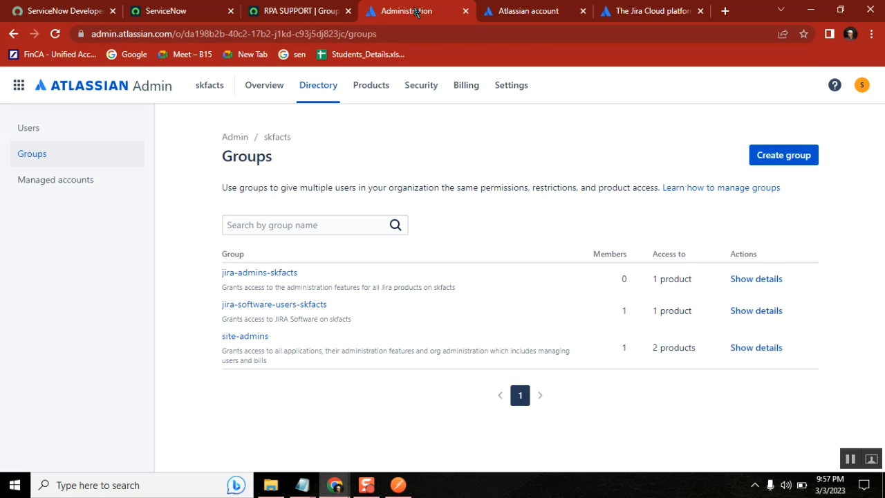
left_click(304, 12)
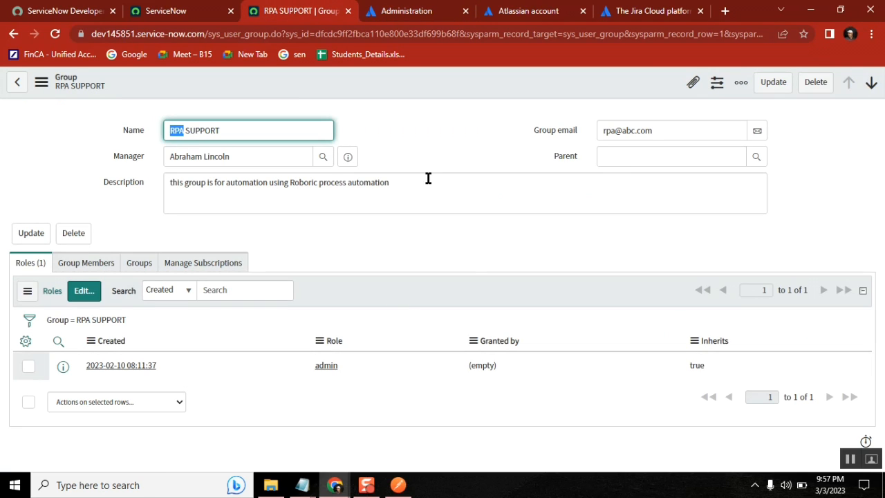
left_click(419, 135)
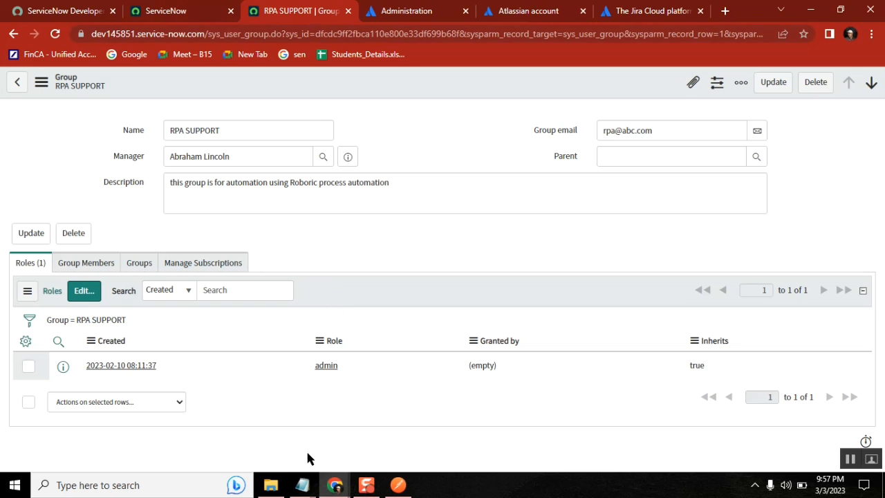
Bring the class notes forward and start a new line below the trigger line
mouse_move(302, 484)
left_click(267, 430)
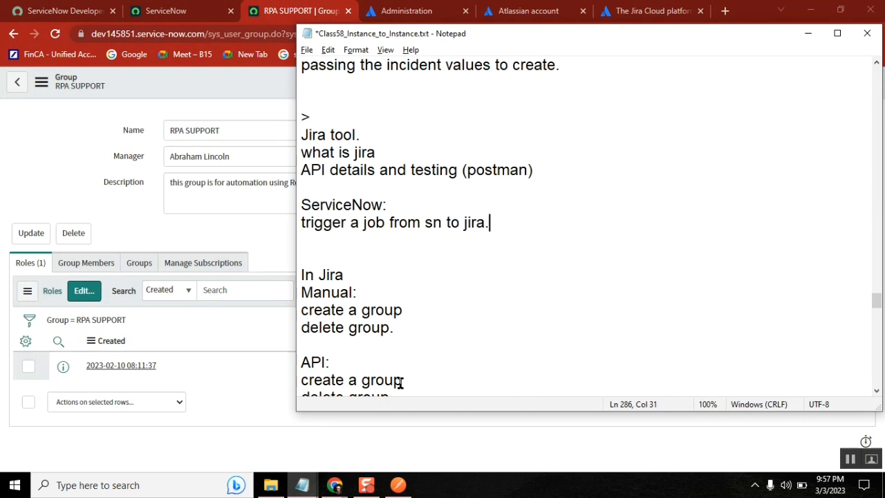
left_click(446, 304)
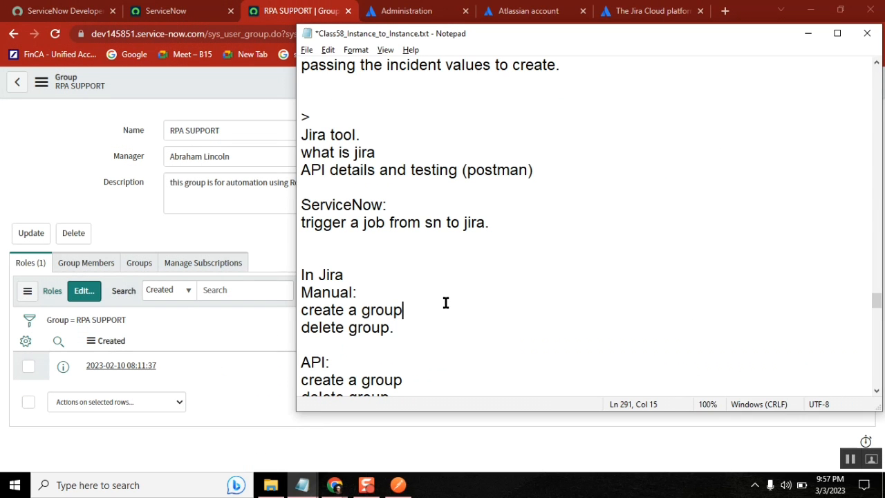
left_click(498, 225)
key("shift+Home")
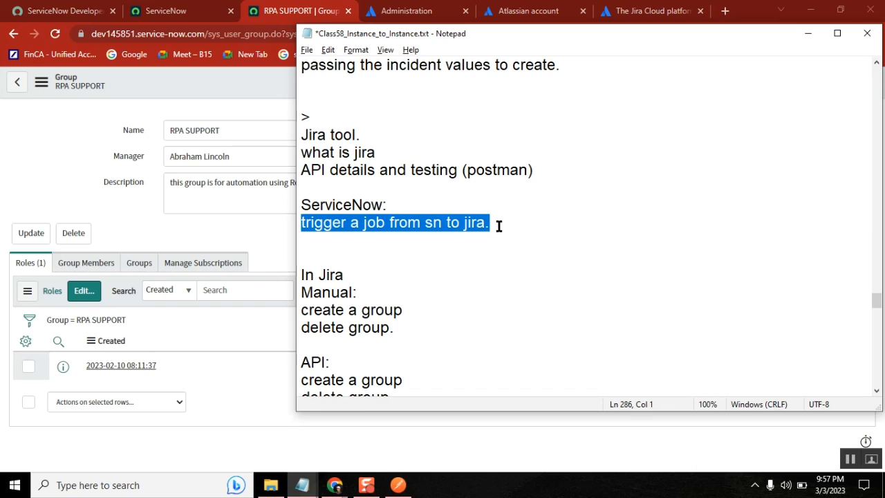
left_click(499, 225)
key("Return")
Add bullet '- UI action on group record, if click then create jira group with same group name'
type("- ")
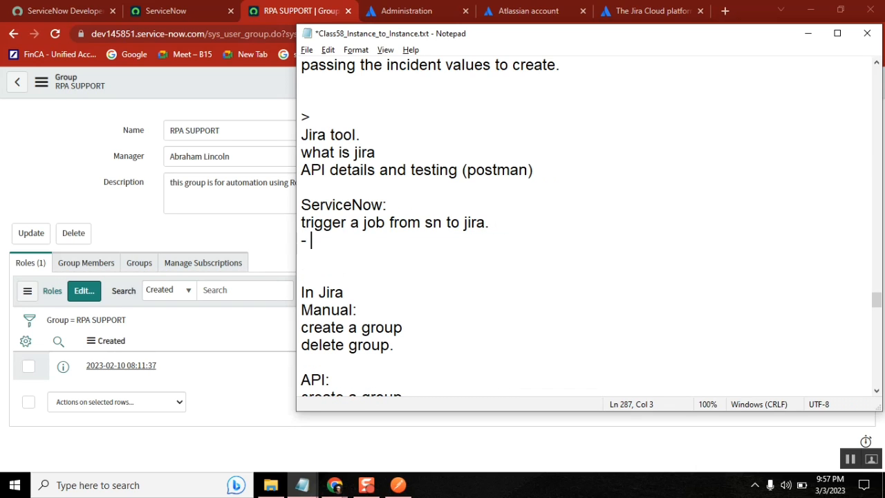
type("UI action on ")
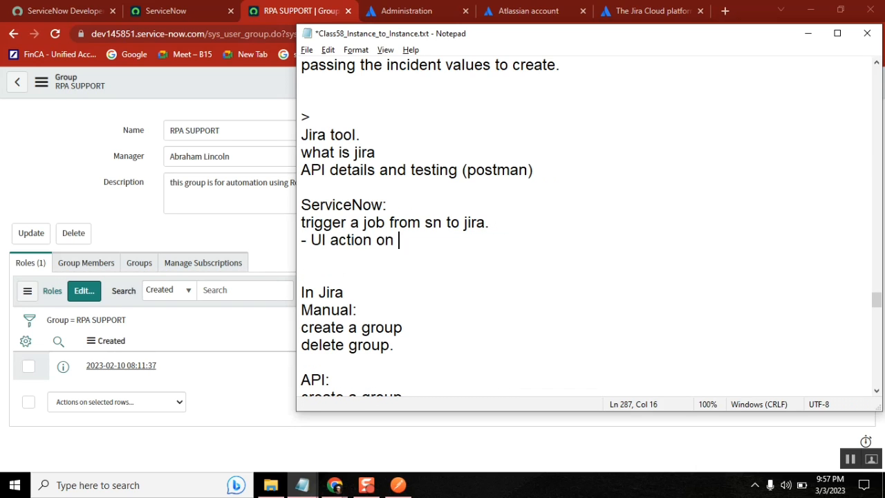
type("group t")
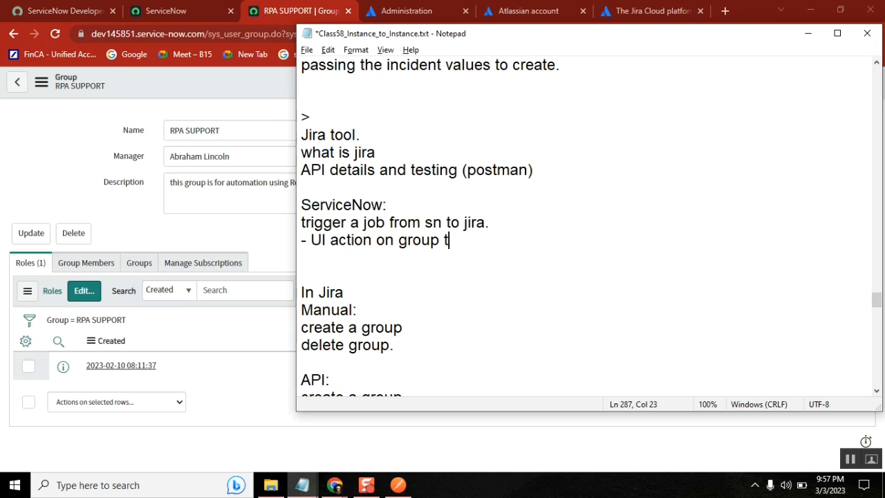
key("BackSpace")
type("recrod")
key("BackSpace")
key("BackSpace")
key("BackSpace")
type("ord")
type(", ")
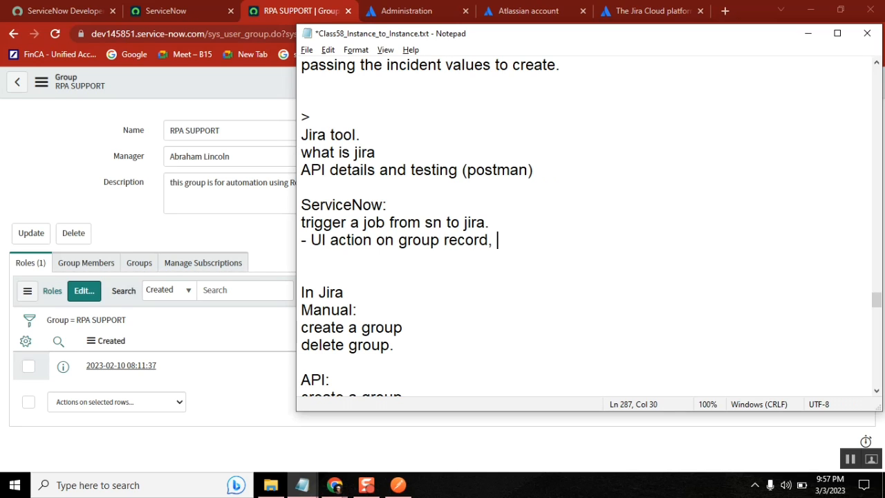
type("if click the")
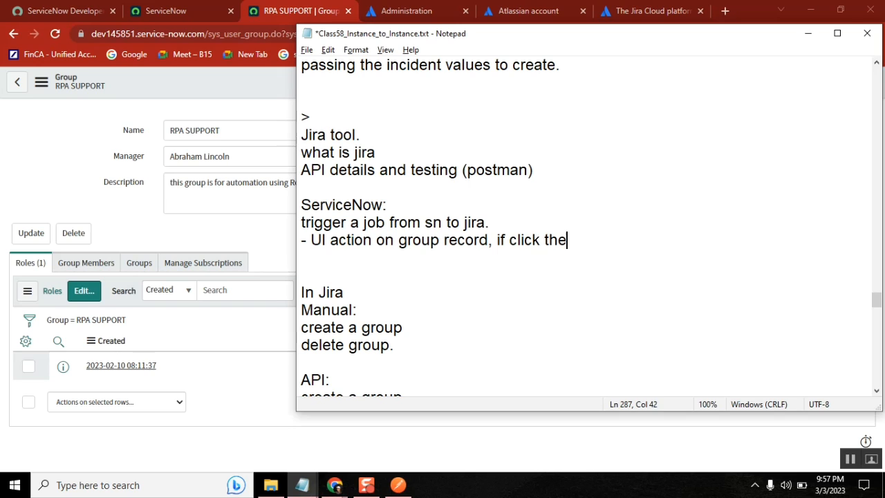
type("n create jira groups")
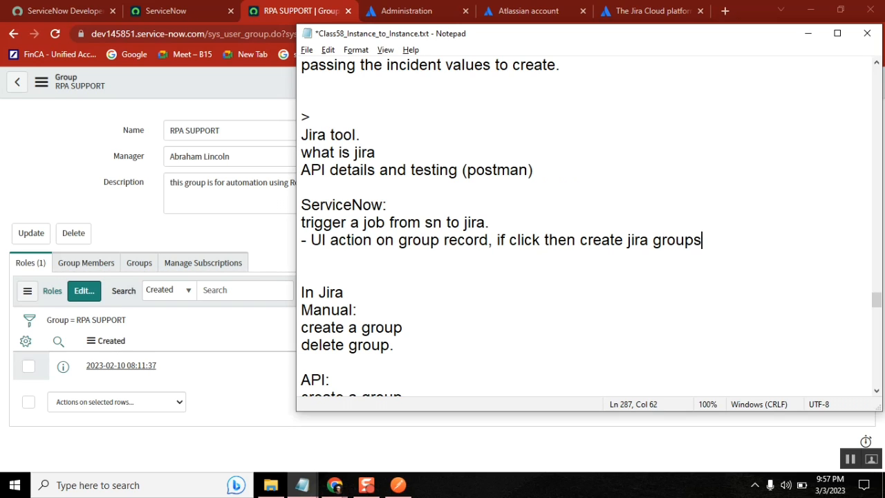
key("BackSpace")
type("with same group name")
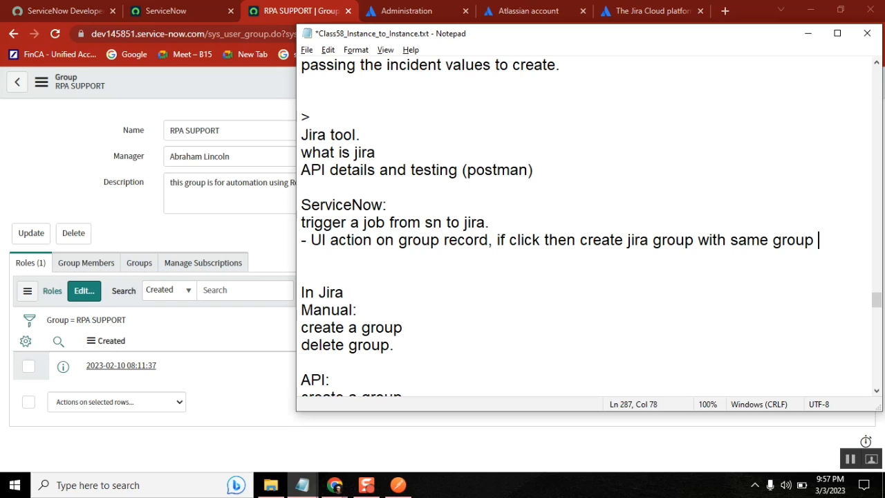
key("Return")
type("-")
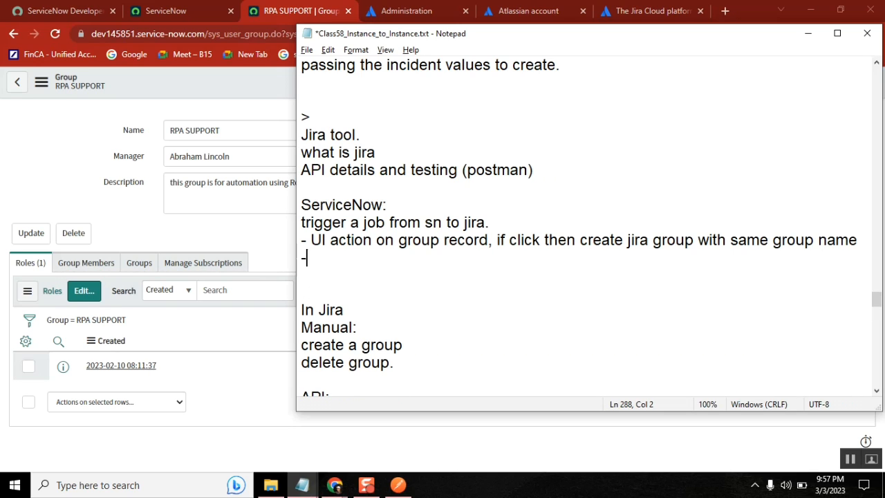
key("shift+Up")
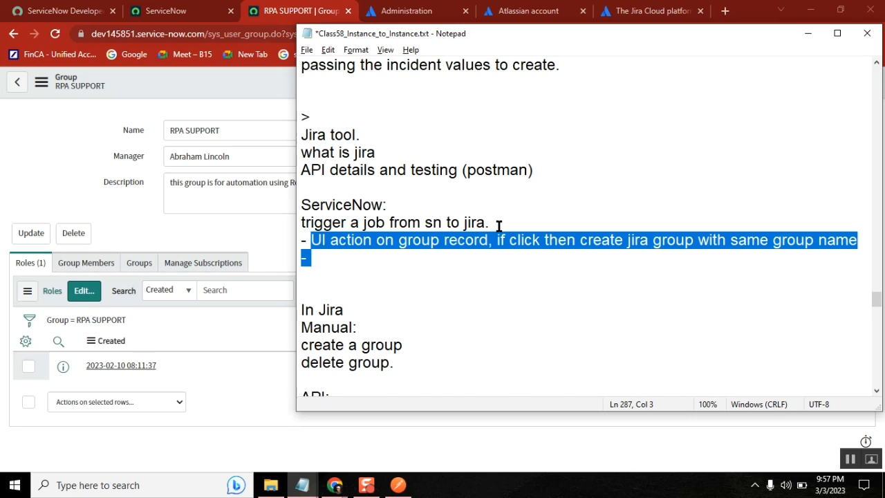
key("shift+Down")
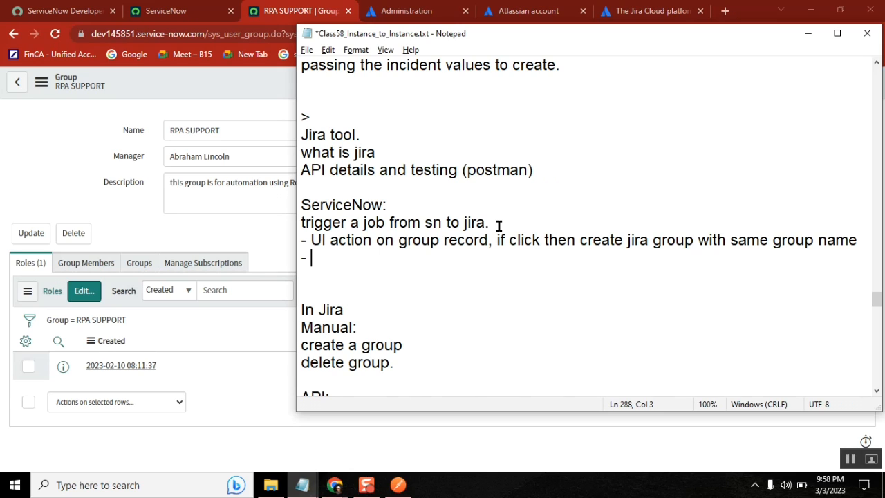
Add the bullet 'cat item form - mention the group name.'
type("cat item form")
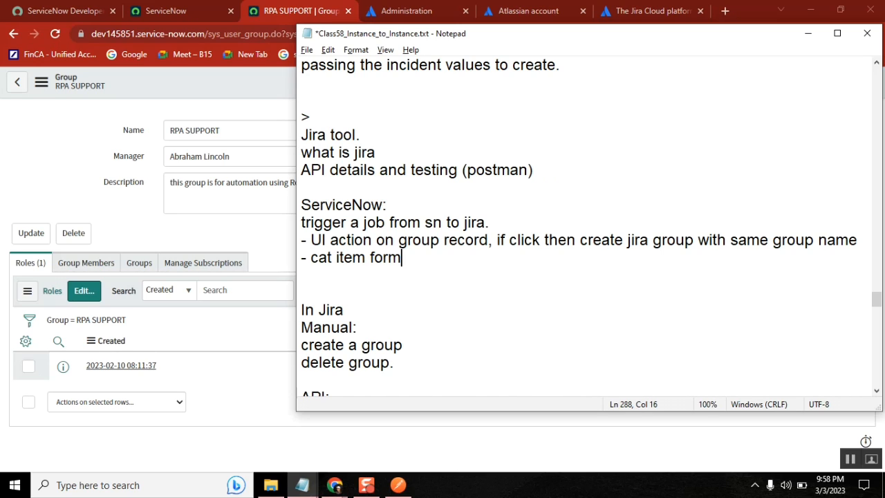
type(" - mention")
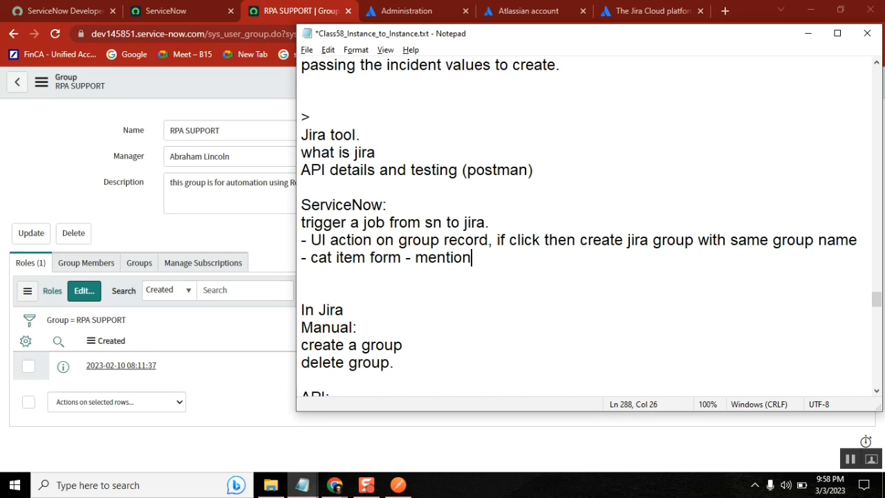
type(" the")
key("BackSpace")
type("the goru")
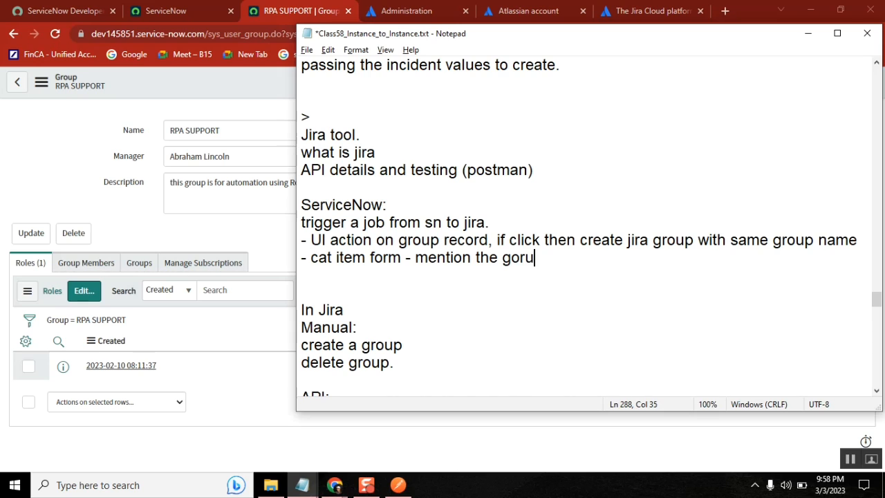
key("BackSpace")
key("BackSpace")
key("BackSpace")
key("BackSpace")
type("group name")
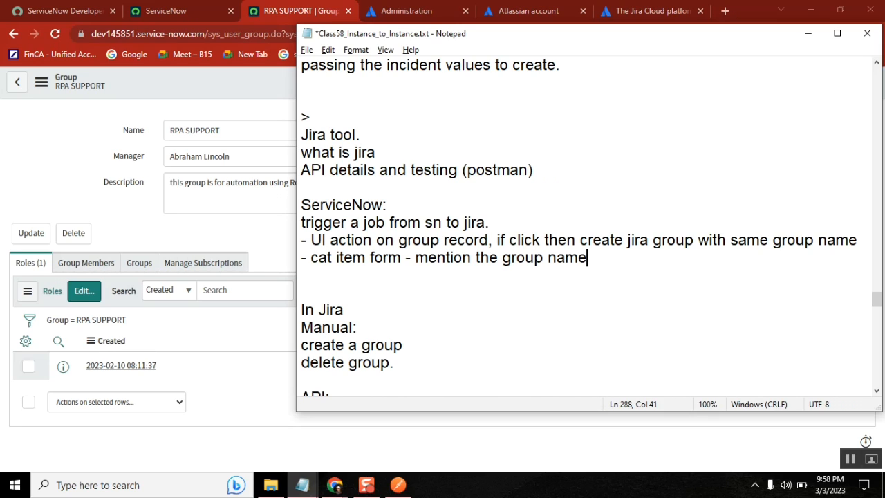
type(".")
key("Return")
Add the note 'wf: approval to jira support ---> run script (to create a jira group)'
type("wf: ")
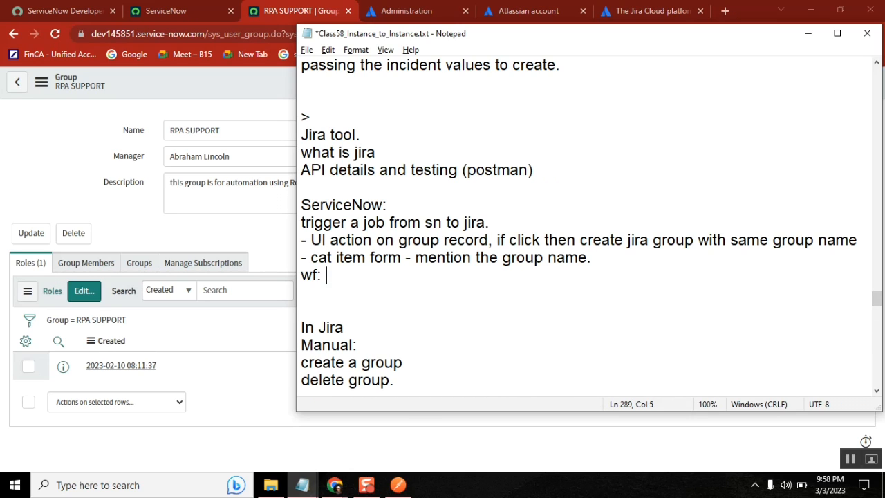
type("apprvaol")
key("BackSpace")
key("BackSpace")
key("BackSpace")
key("BackSpace")
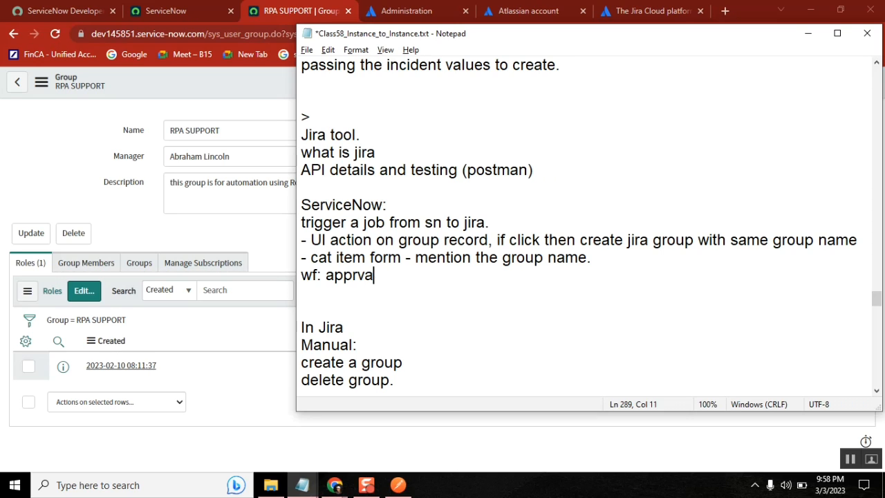
type("oval to ")
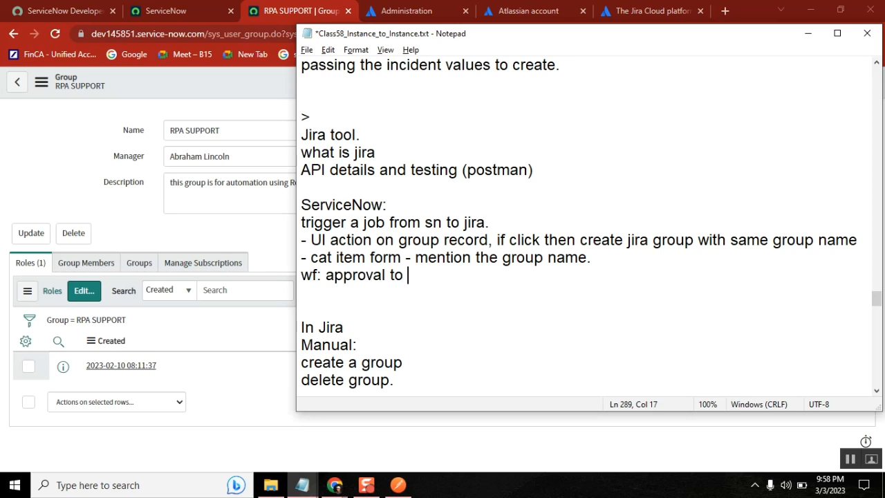
type("jira support ---")
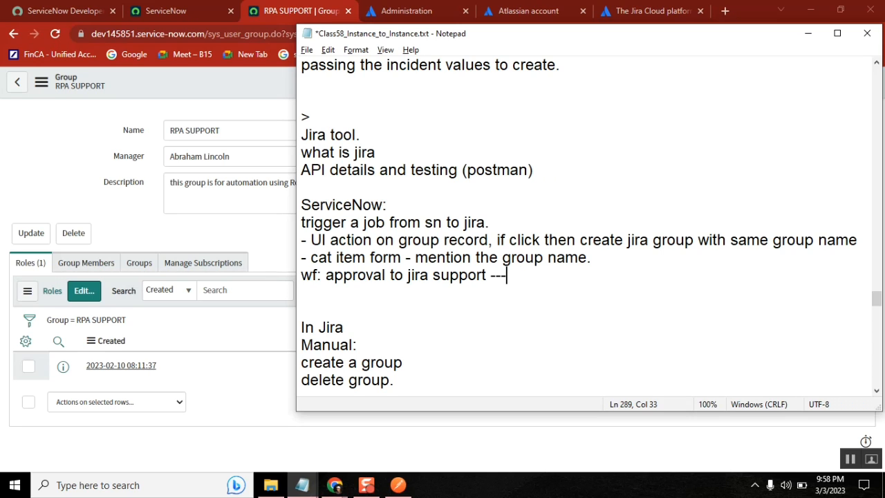
type("> run scrip")
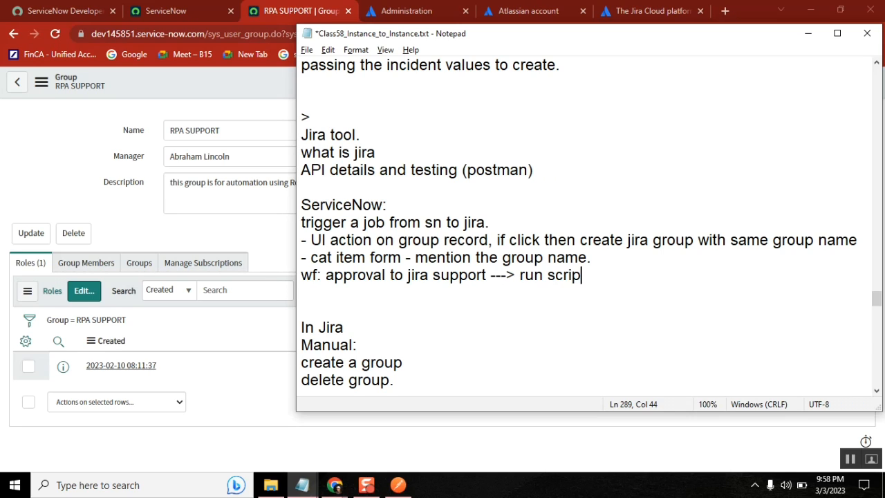
type("t (to crea")
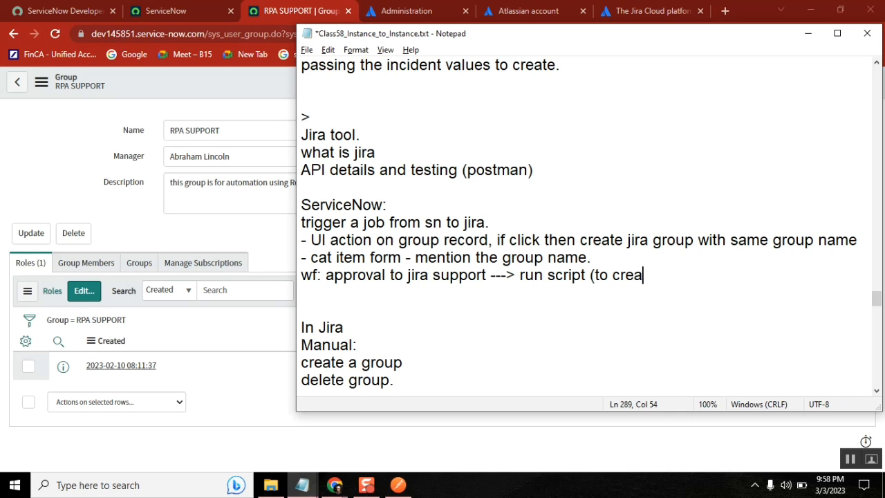
type("te a jira gru")
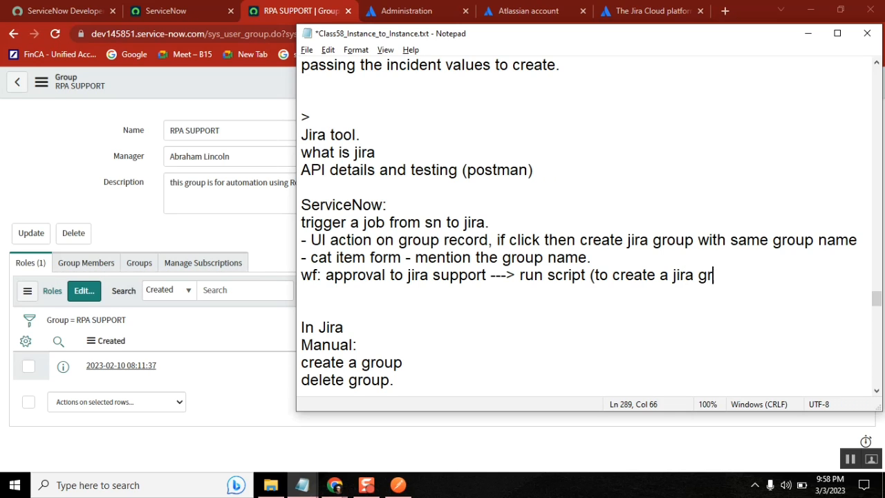
key("BackSpace")
key("BackSpace")
type("o")
key("BackSpace")
type("roup)")
key("Return")
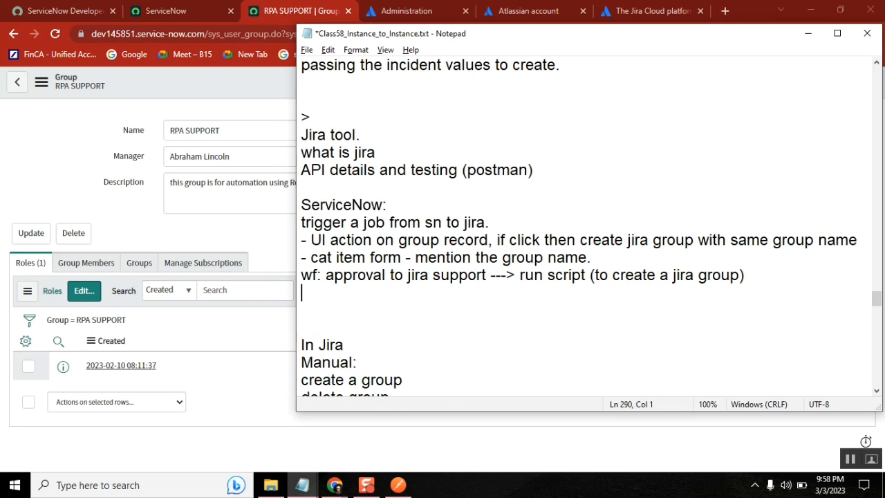
key("shift+Up")
key("shift+Up")
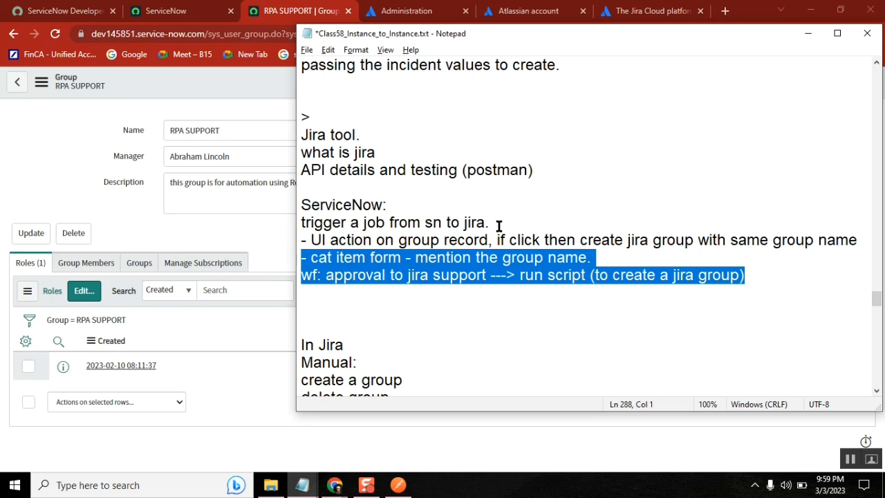
double_click(456, 262)
double_click(439, 275)
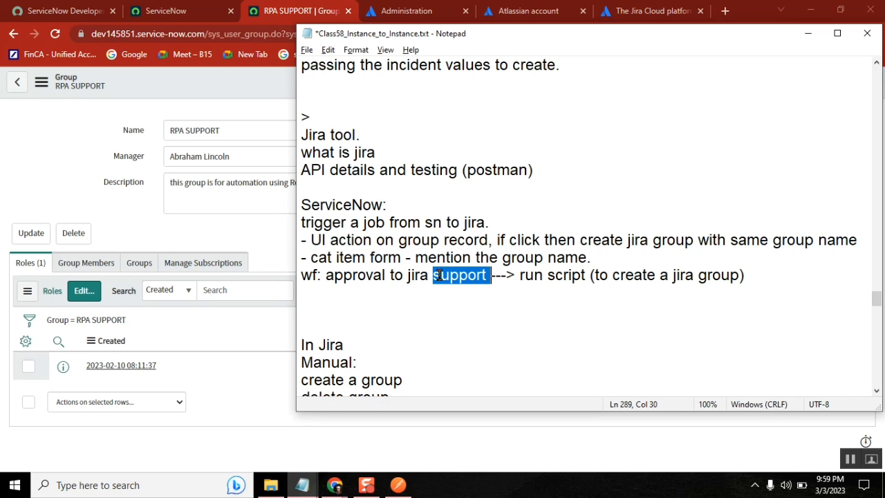
double_click(543, 275)
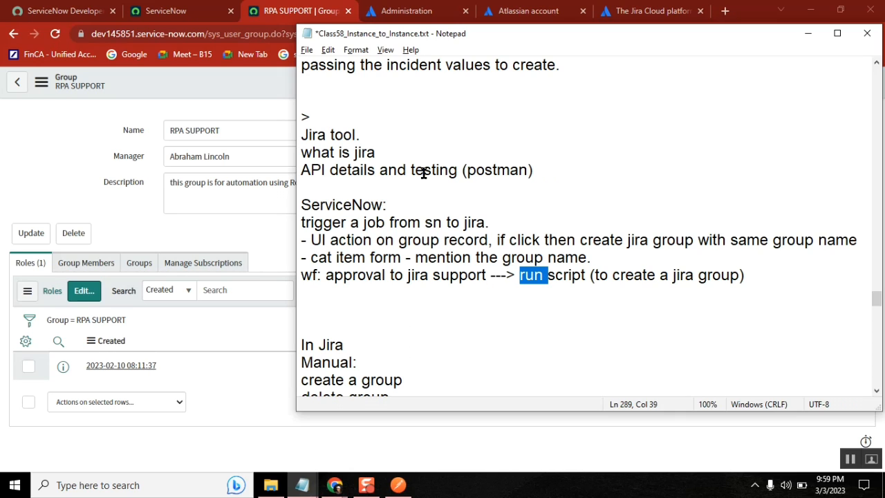
double_click(688, 275)
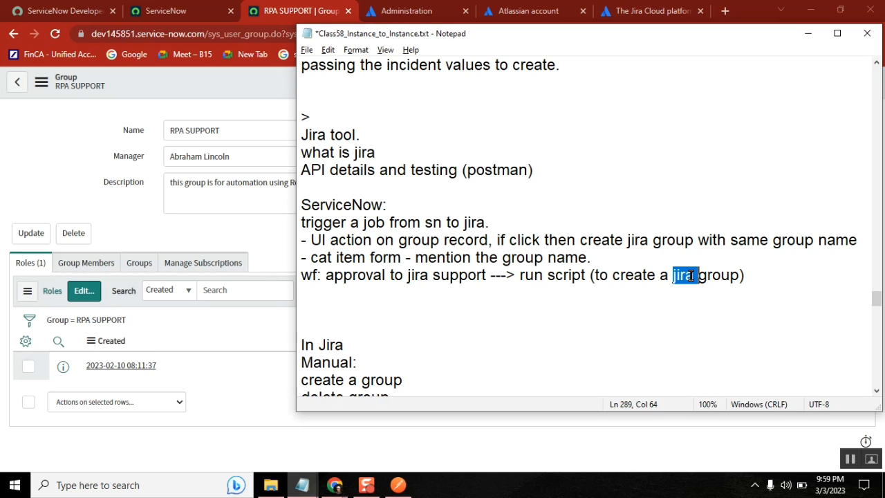
left_click(311, 240)
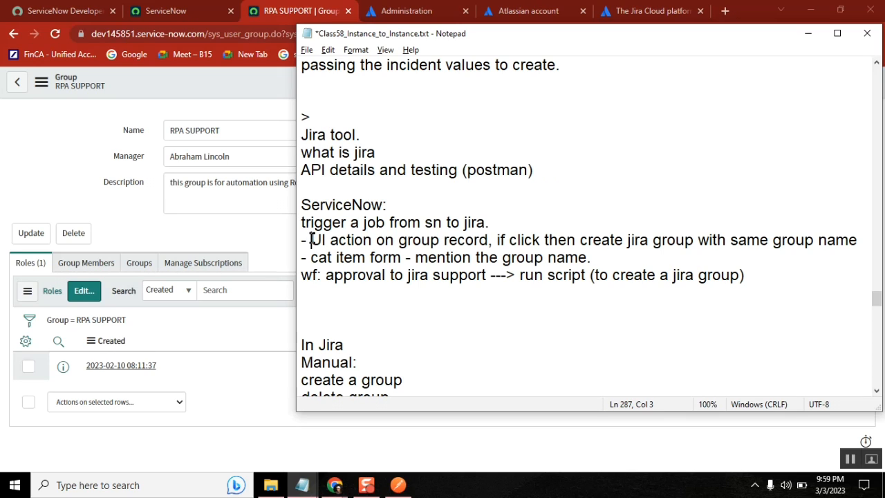
left_click(862, 240, "shift")
left_click(752, 276)
left_click(518, 275, "shift")
left_click(459, 120)
key("Up")
key("Up")
key("Up")
key("Up")
key("Up")
key("Up")
key("Up")
key("Up")
key("Up")
key("Up")
key("Up")
key("Up")
key("Up")
key("Up")
key("Up")
key("Up")
key("Up")
key("Up")
key("Up")
key("Up")
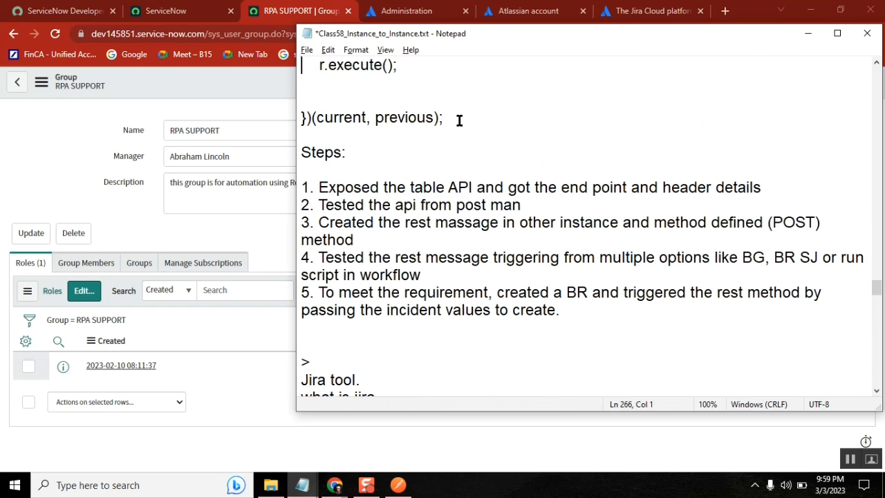
key("shift+Down")
key("shift+Down")
key("shift+Down")
key("shift+Down")
key("shift+Down")
key("shift+Down")
key("shift+Down")
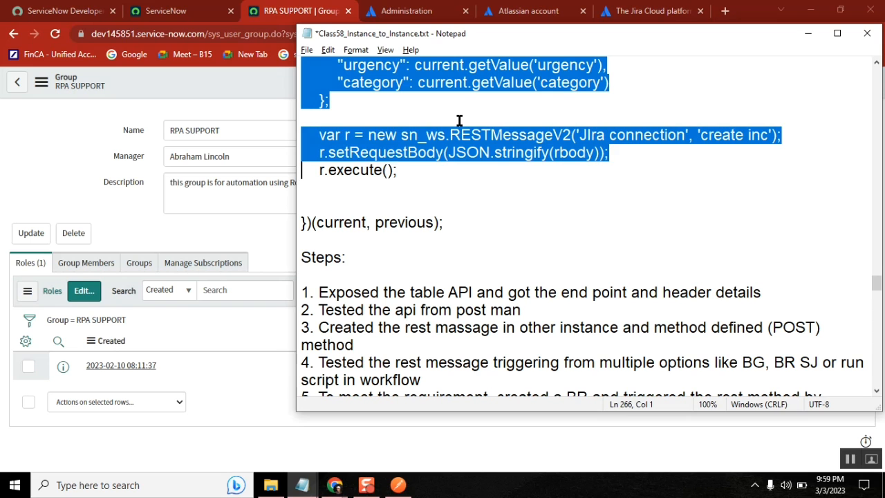
key("Down")
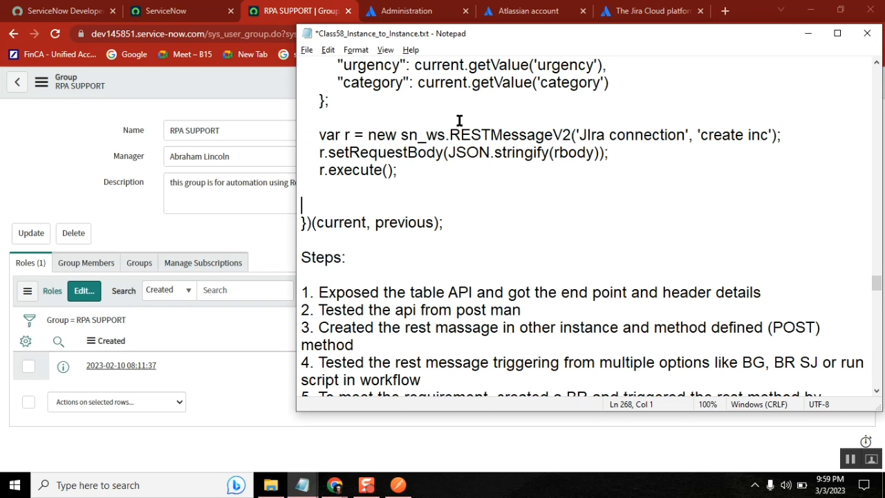
key("Down")
key("Down")
key("Down")
key("Down")
key("Down")
key("Down")
key("Down")
key("Down")
key("Down")
key("Down")
key("Down")
key("Down")
key("Down")
key("Down")
key("Down")
key("Down")
key("Down")
key("Down")
key("Down")
key("Down")
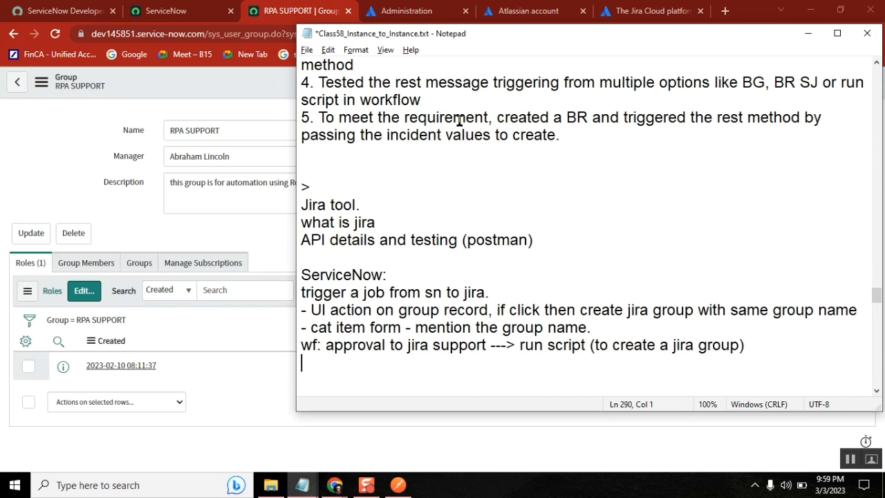
key("Up")
key("Up")
key("shift+Down")
key("shift+Down")
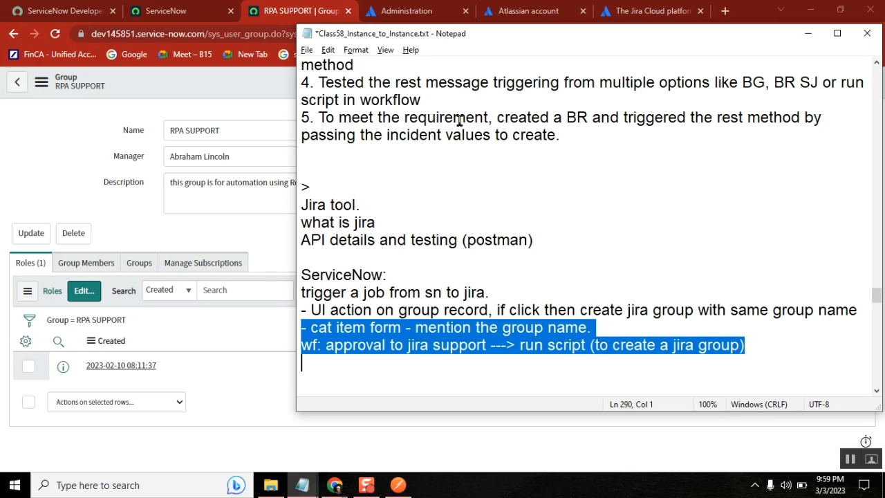
left_click(768, 350)
Add bullet '- BR whenever you create a group in servicenow with same name, create a group in jira.'
key("Down")
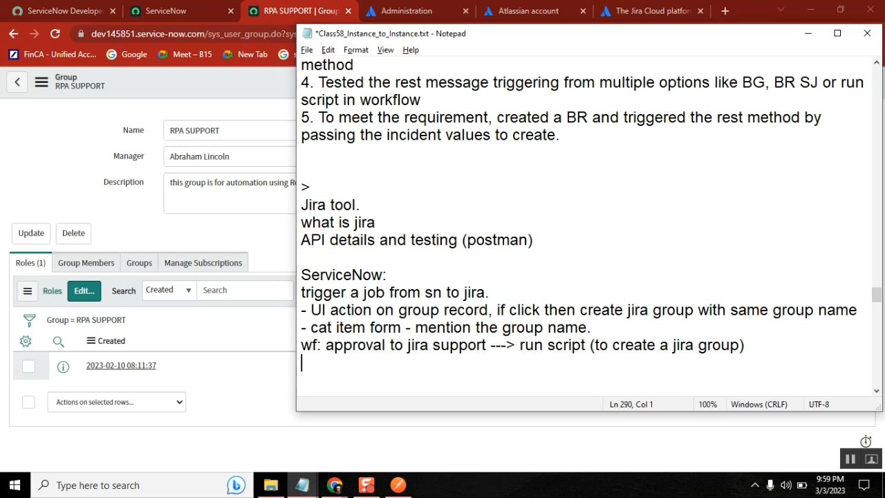
type("- when ")
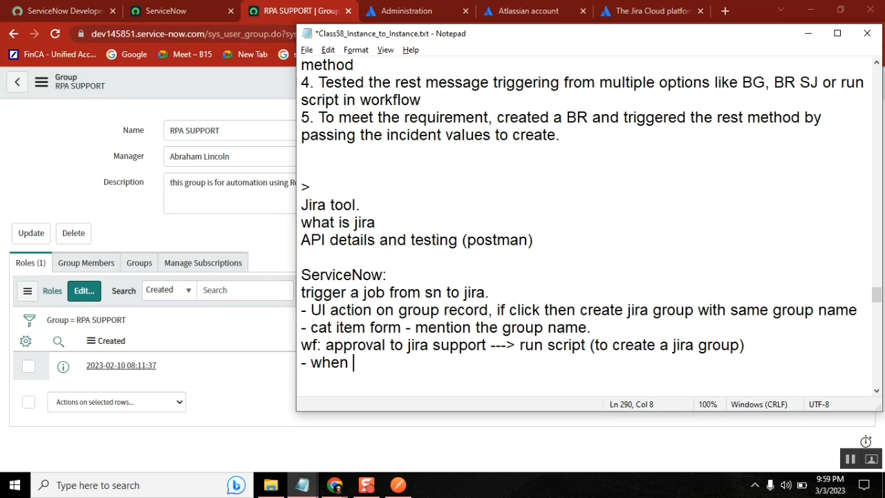
type("ever you c")
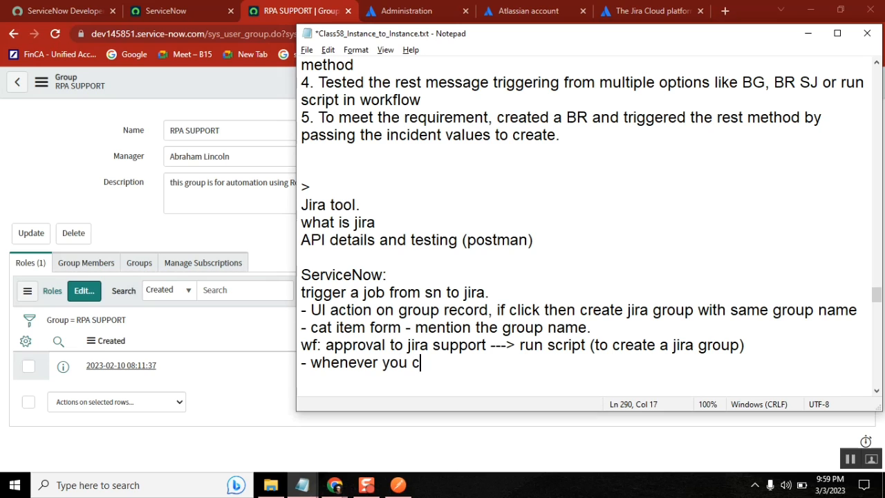
type("reate a group in")
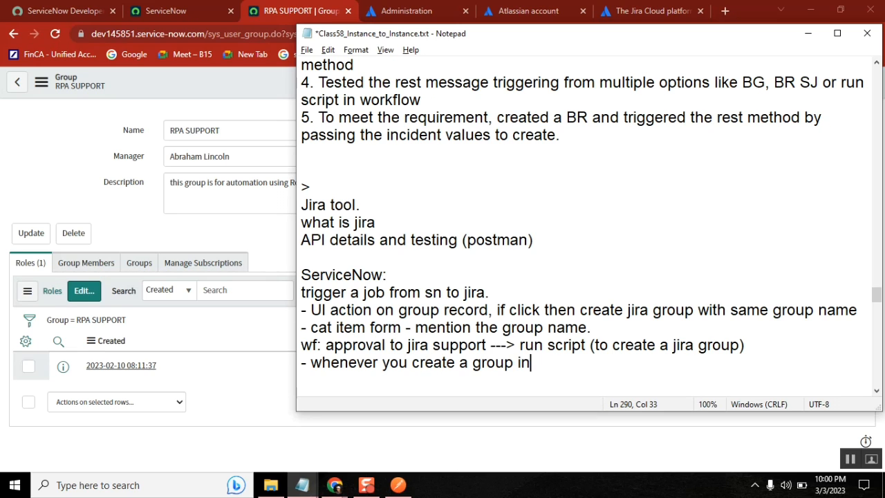
type(" servicenow , i")
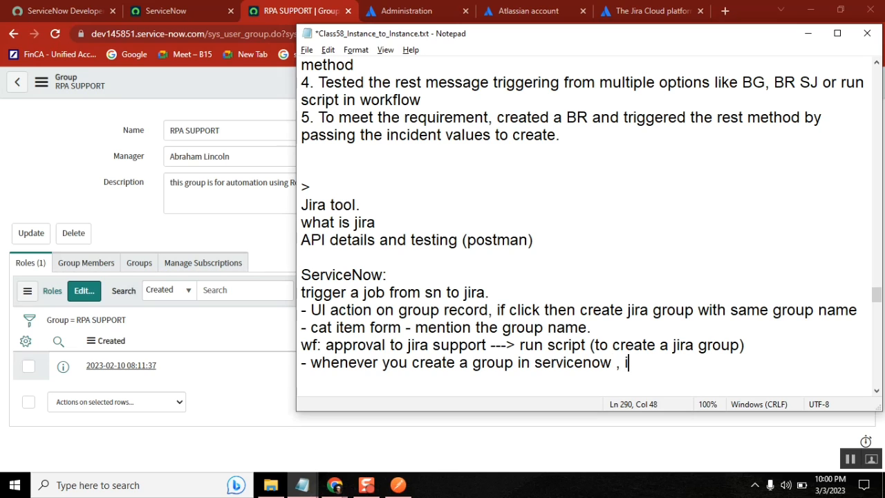
key("BackSpace")
type("with sa")
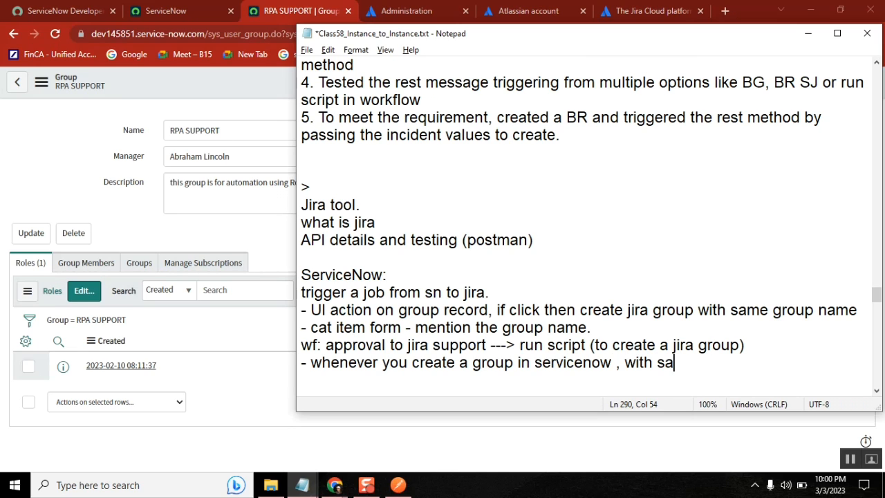
type("me name , ")
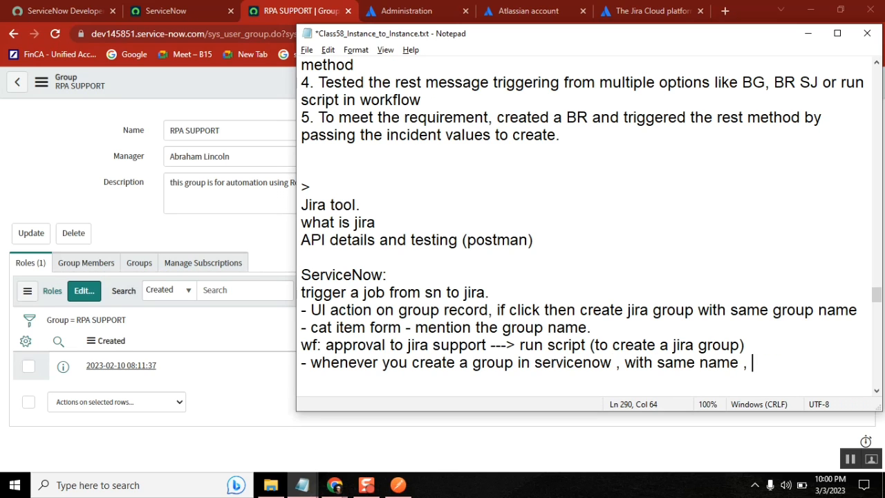
type("create a gro")
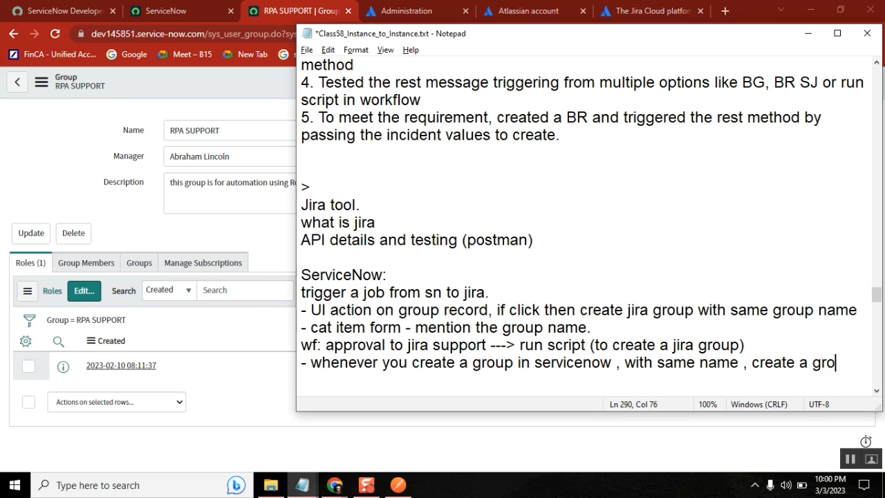
type("up in jira")
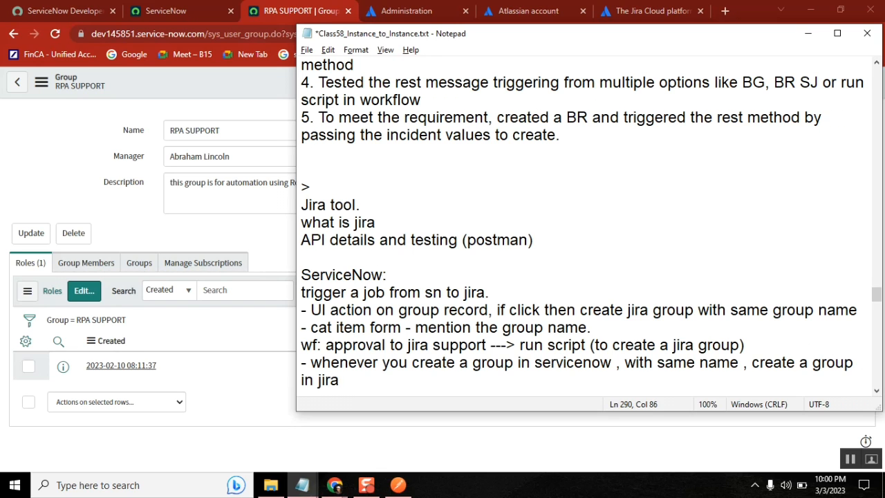
type(".")
key("Return")
key("Return")
key("Return")
key("Return")
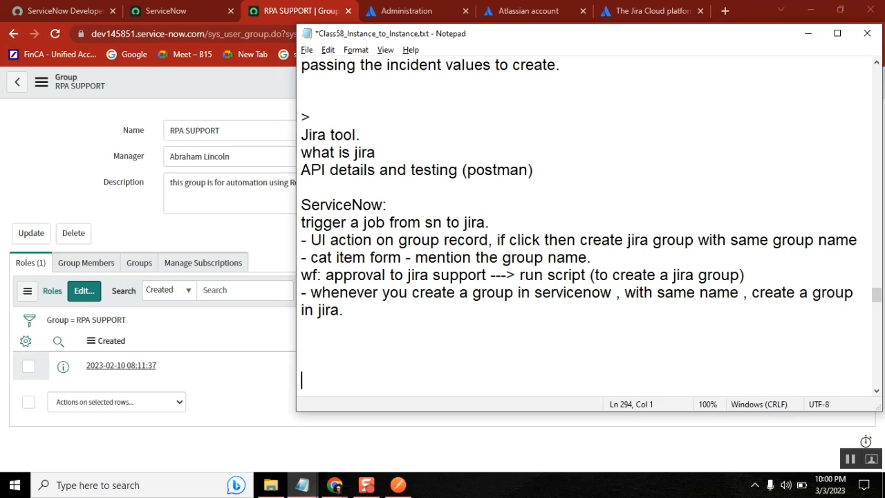
left_click(311, 292)
type("R")
key("BackSpace")
type("BR")
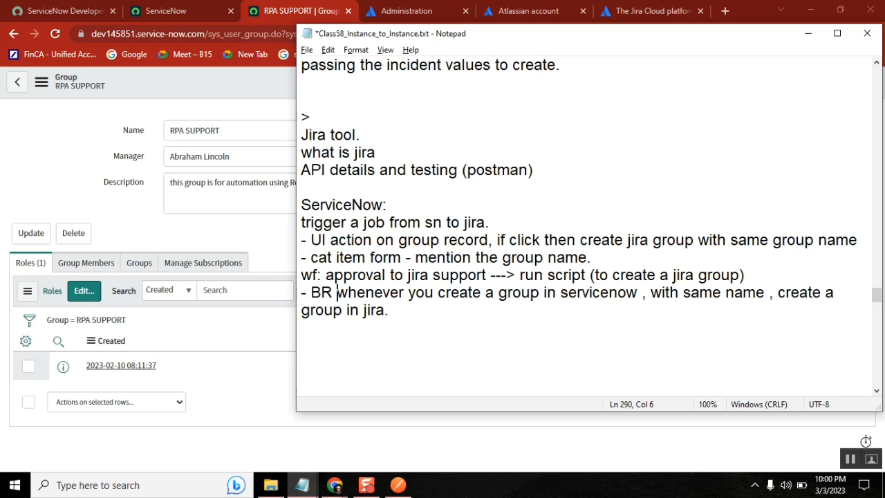
Insert a blank line after the trigger line and return to the ServiceNow group form
left_click(500, 226)
key("Return")
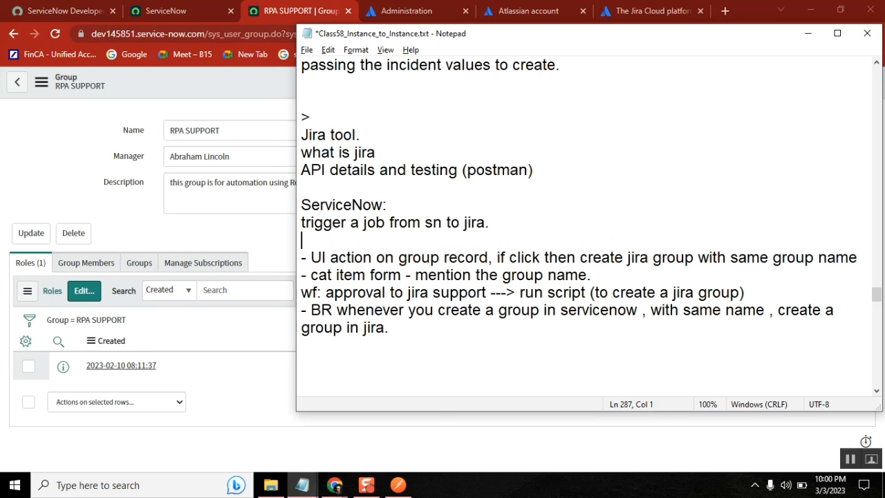
key("shift+Down")
key("shift+Down")
key("shift+Down")
key("shift+Down")
key("shift+Down")
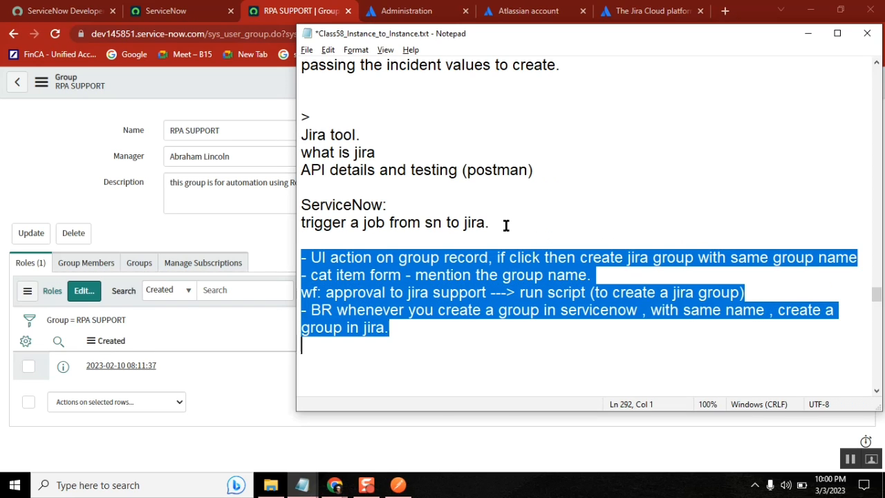
left_click(465, 331)
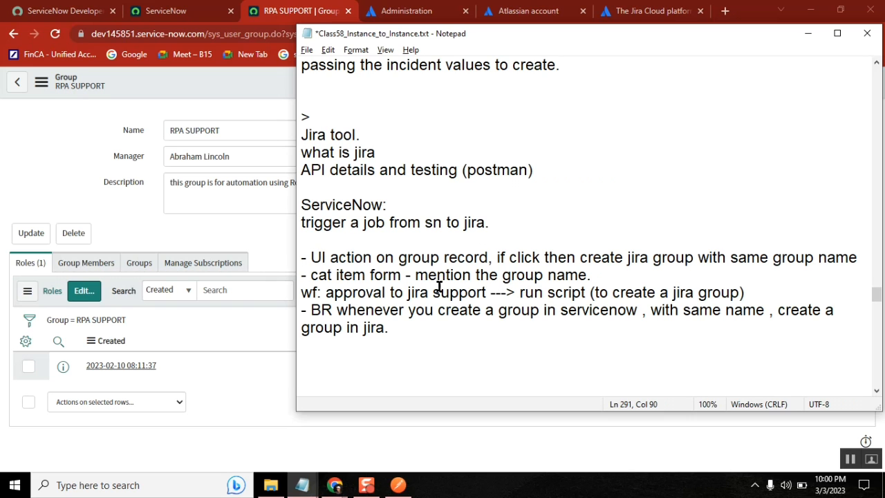
left_click(96, 109)
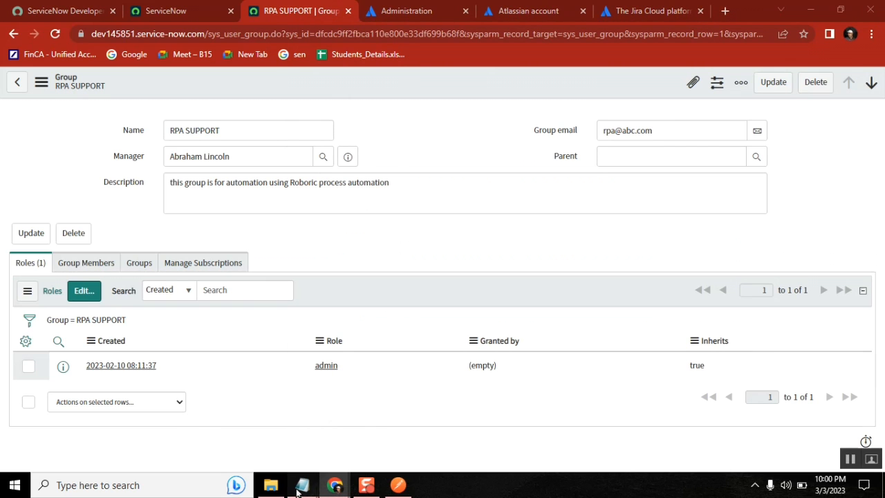
Start a numbered list in the Class58 notes with '1. REST message'
mouse_move(303, 485)
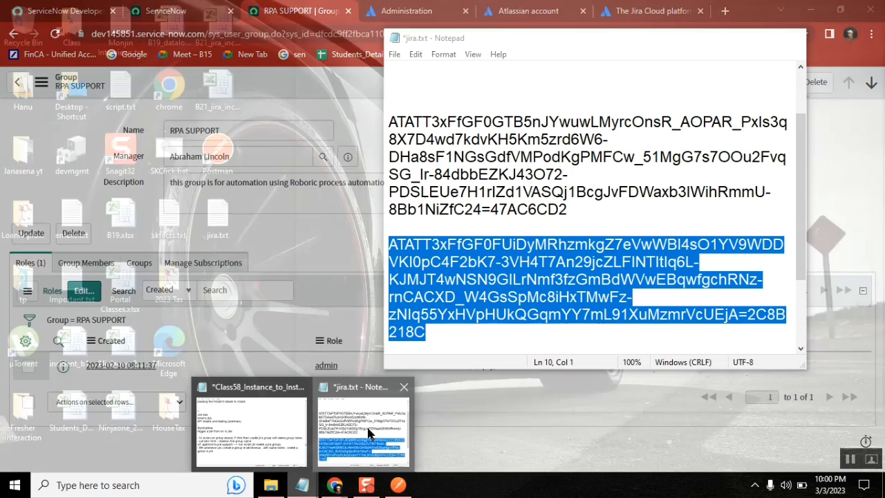
left_click(331, 434)
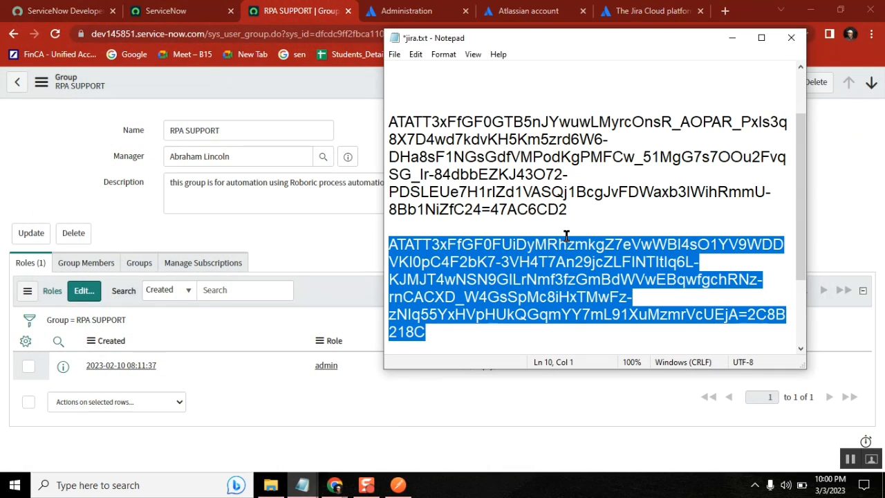
mouse_move(302, 485)
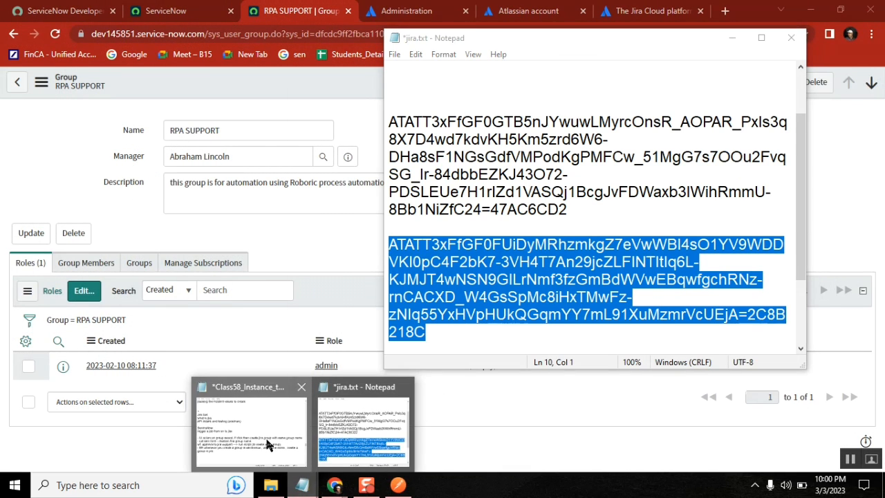
left_click(269, 449)
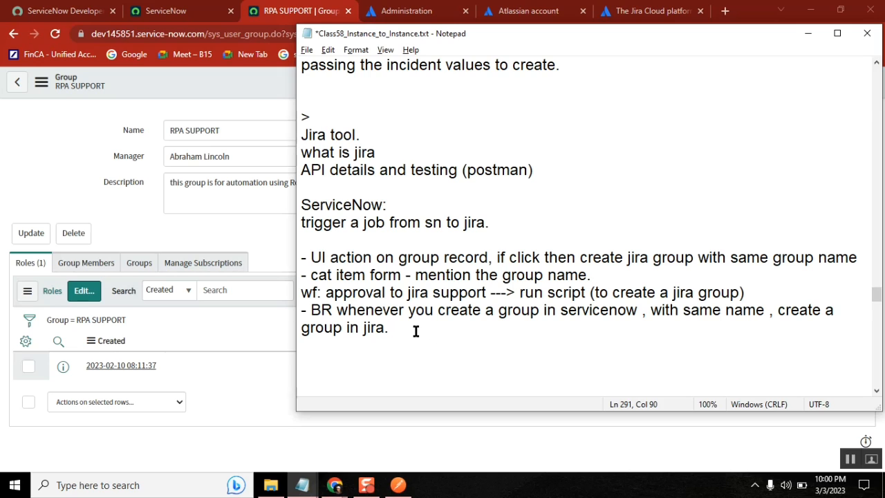
key("Return")
key("Return")
type("1.st")
key("BackSpace")
key("BackSpace")
type("REST message")
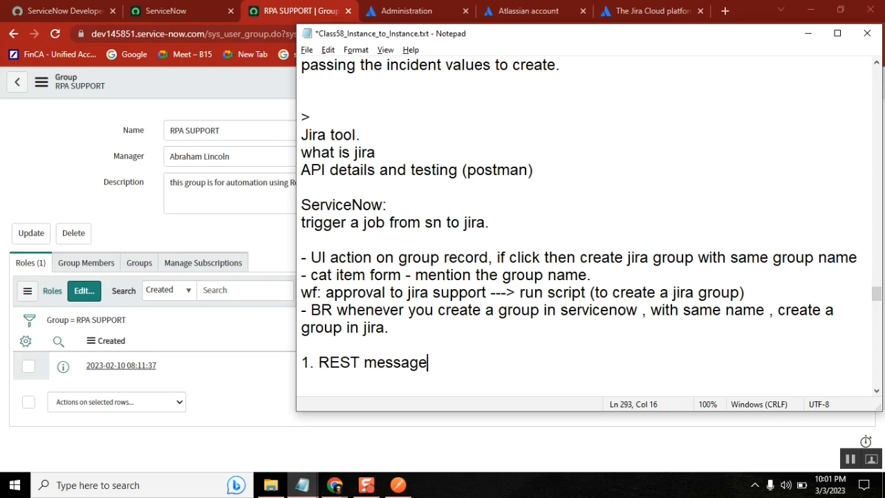
Find 'rest message' in the navigator and open the REST Messages list in a new tab
left_click(176, 11)
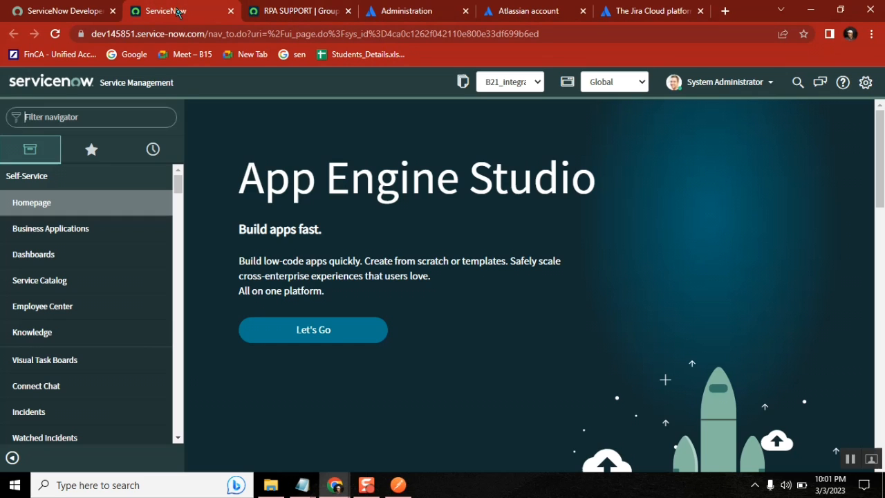
left_click(71, 116)
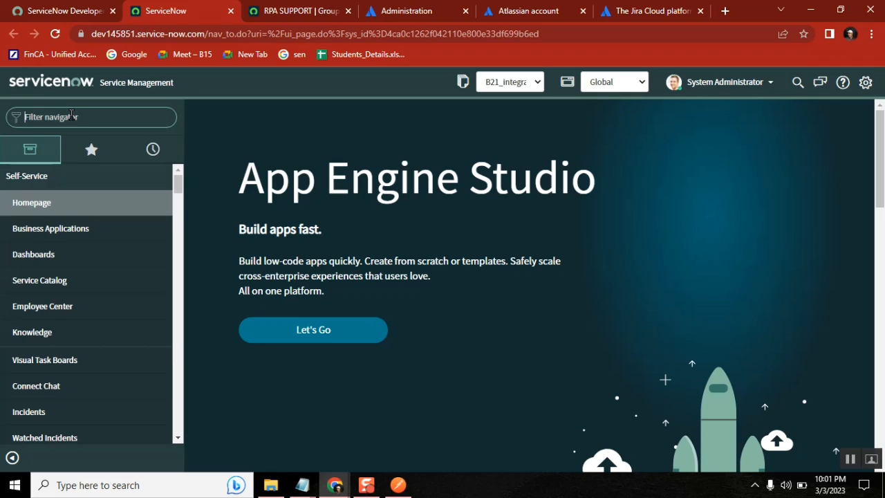
type("rest messa")
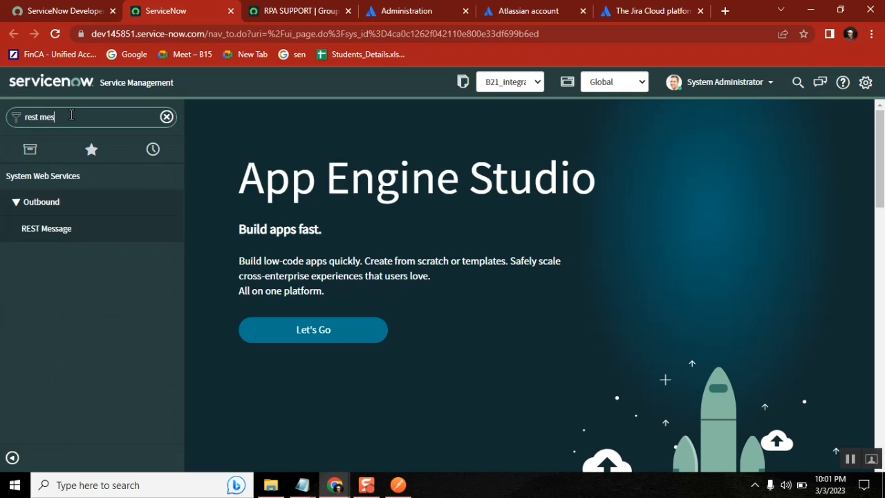
middle_click(59, 235)
left_click(247, 13)
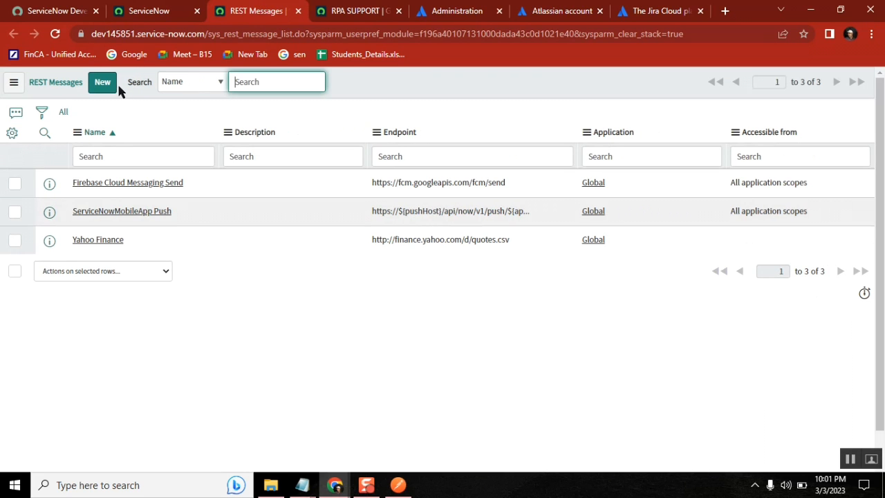
Create a new REST Message record named jira group admin
left_click(102, 83)
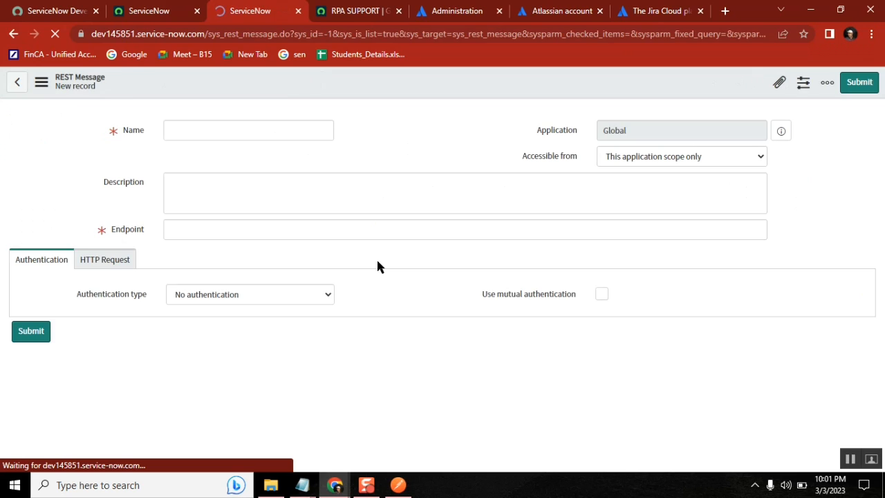
type("jira ")
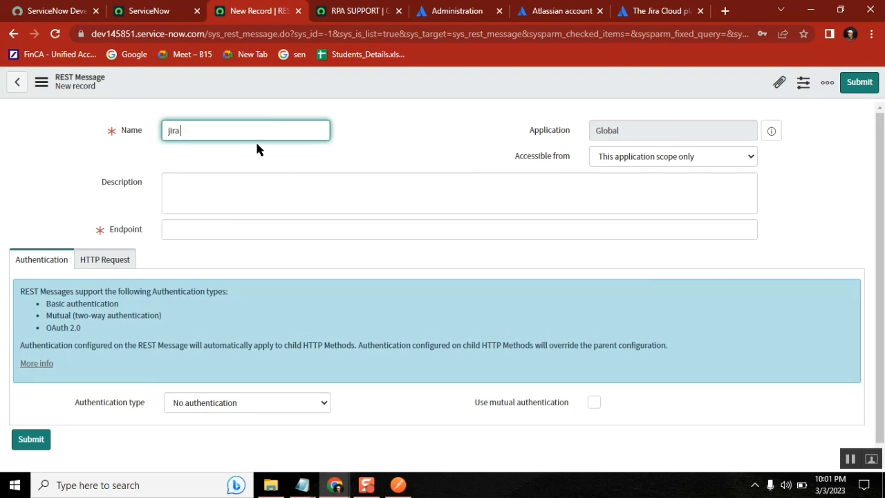
type("group admin")
left_click(233, 234)
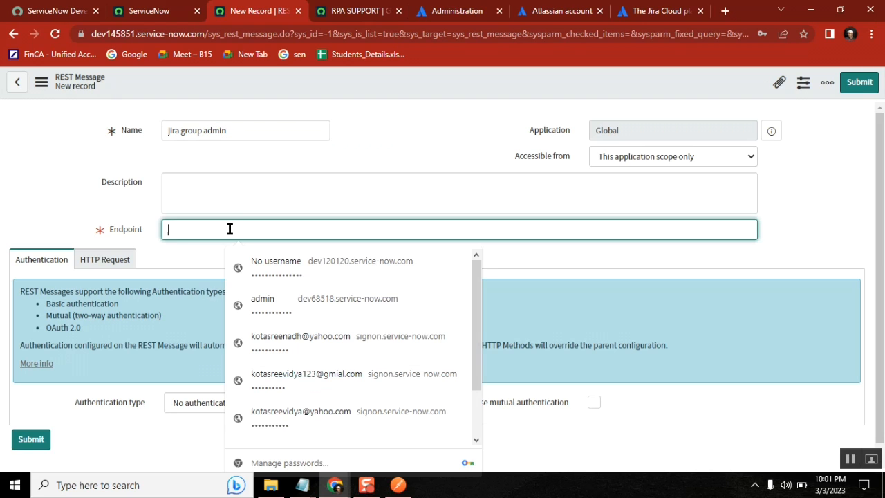
left_click(424, 133)
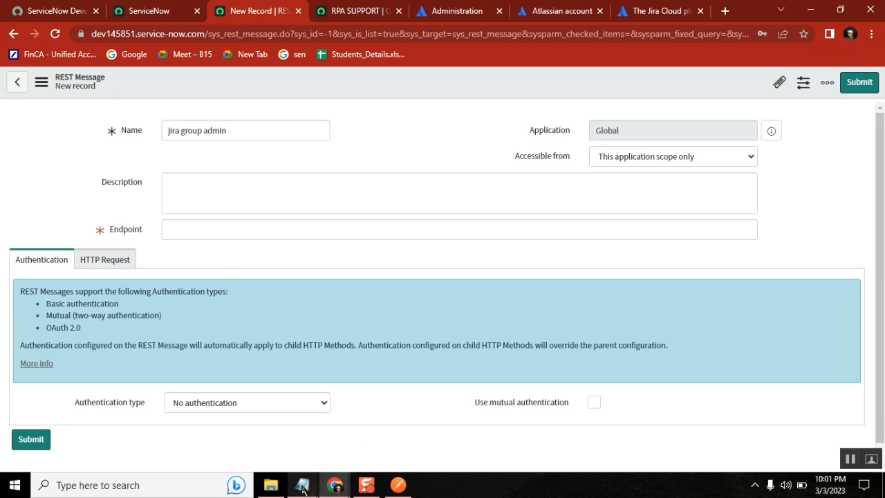
left_click(399, 485)
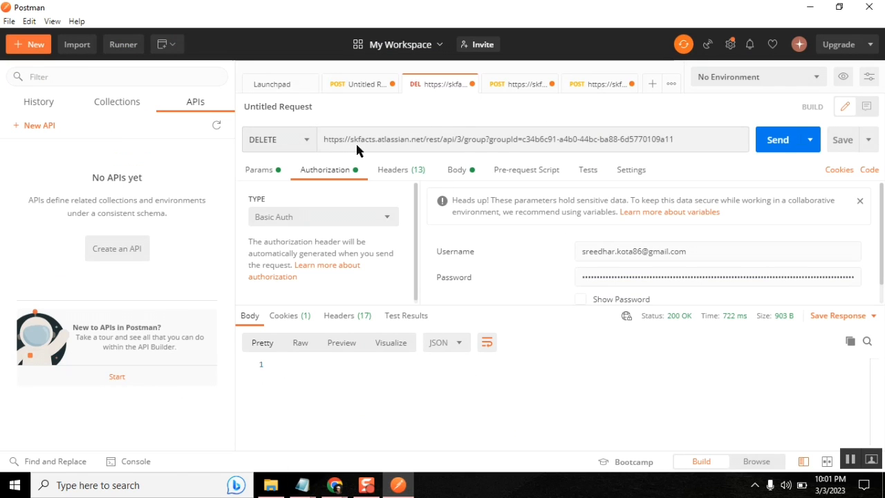
left_click_drag(325, 138, 487, 140)
key("ctrl+c")
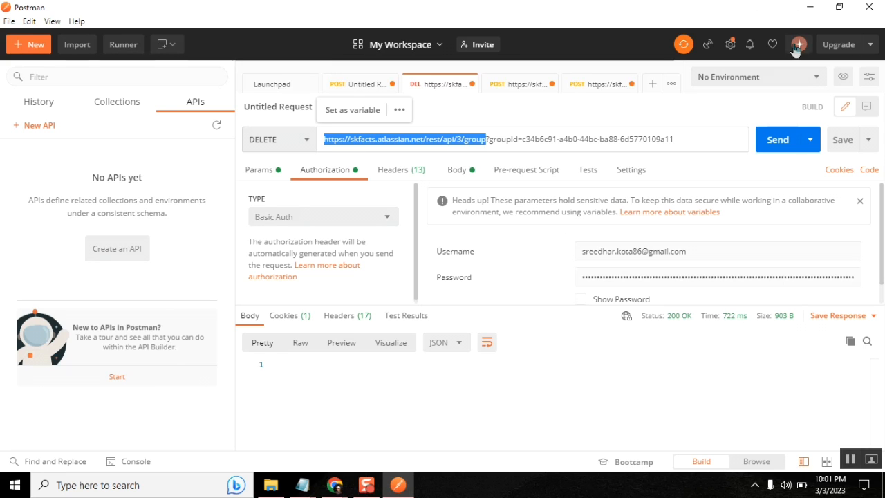
key("alt+Tab")
left_click(316, 229)
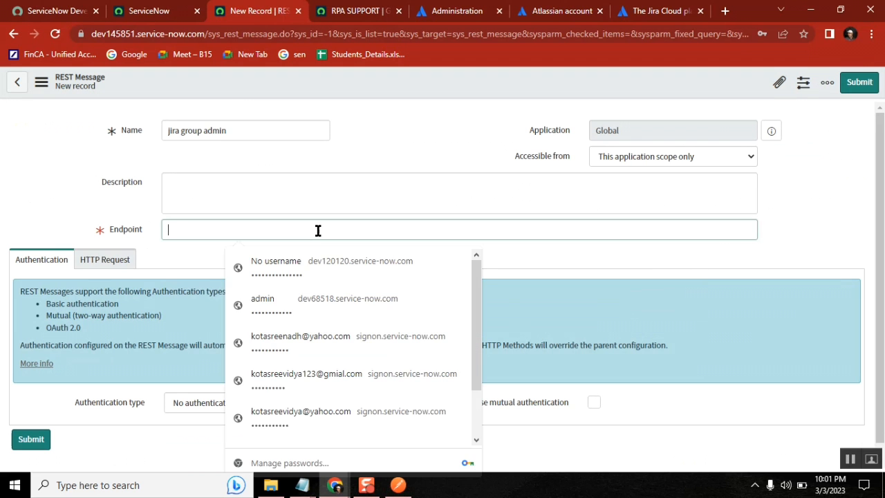
key("ctrl+v")
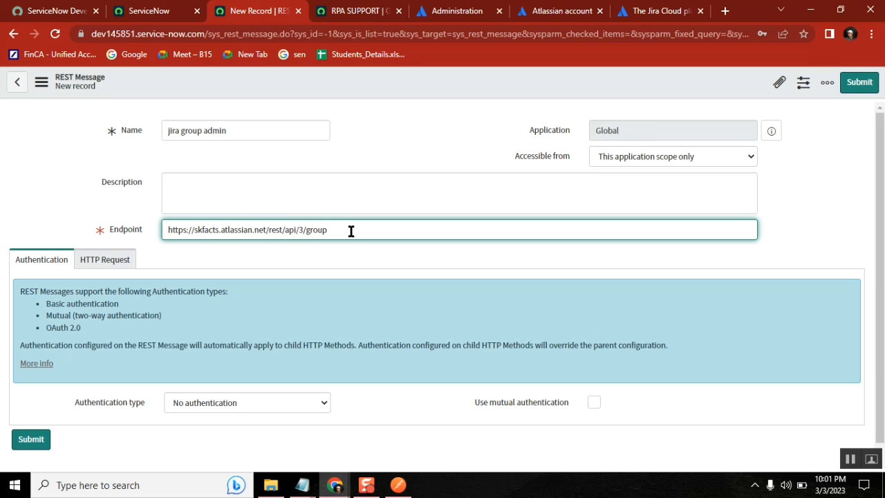
left_click(366, 141)
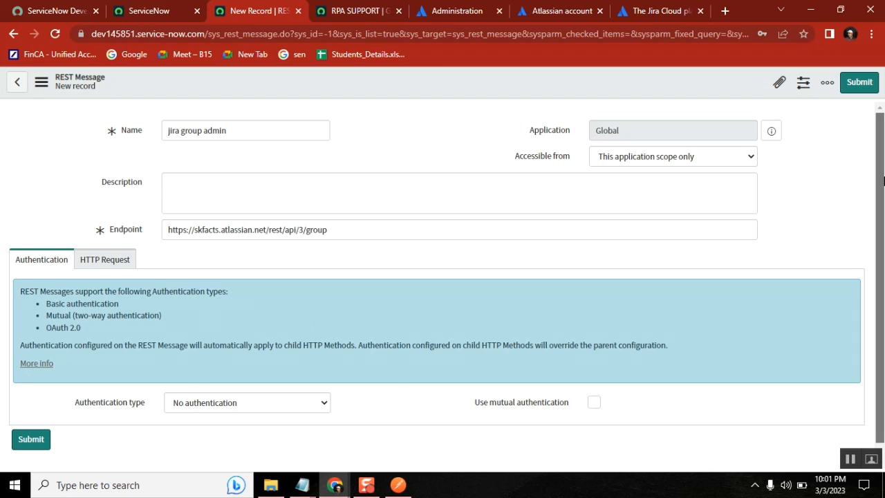
scroll(869, 262, "down", 1)
left_click(282, 384)
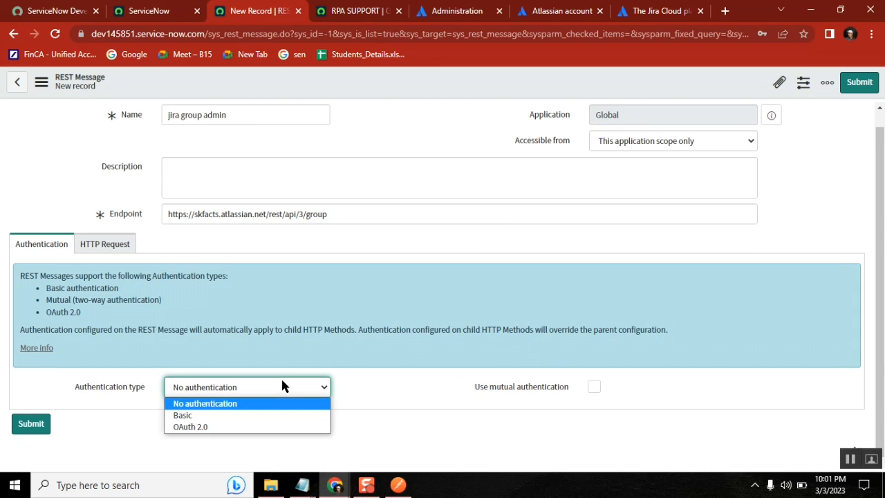
Choose Basic authentication and start a new auth profile named jira
left_click(237, 415)
left_click(320, 413)
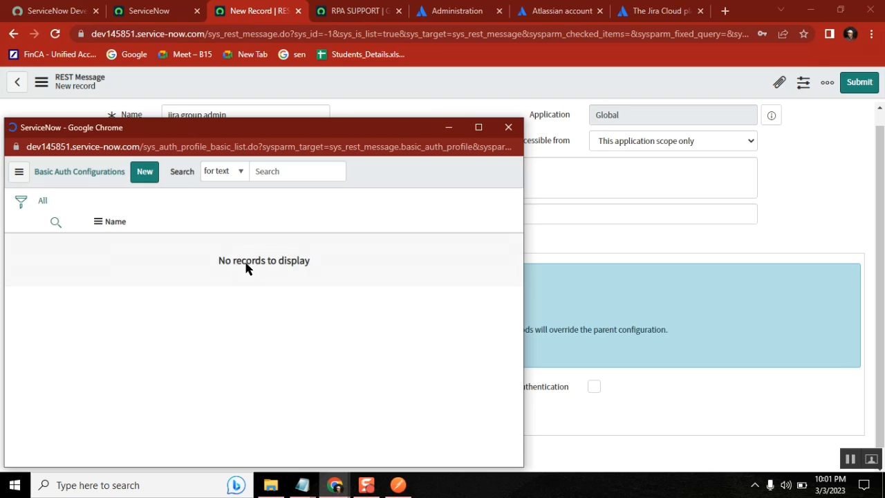
left_click(145, 177)
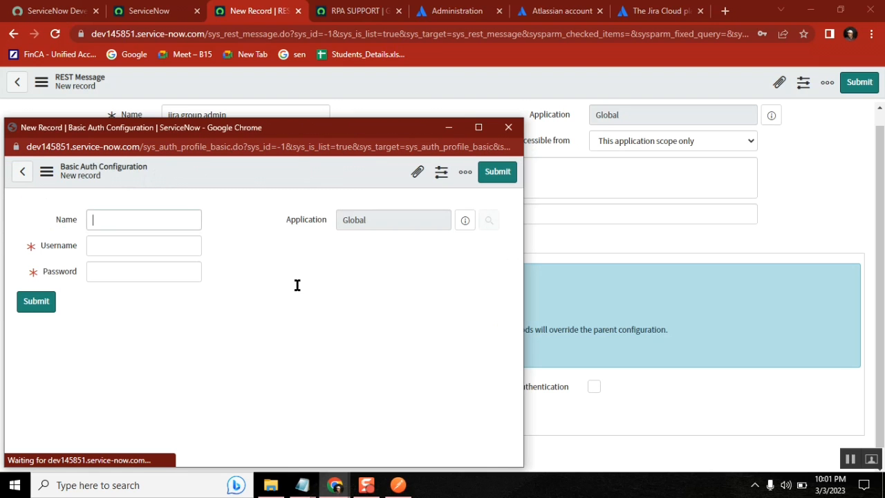
left_click(367, 484)
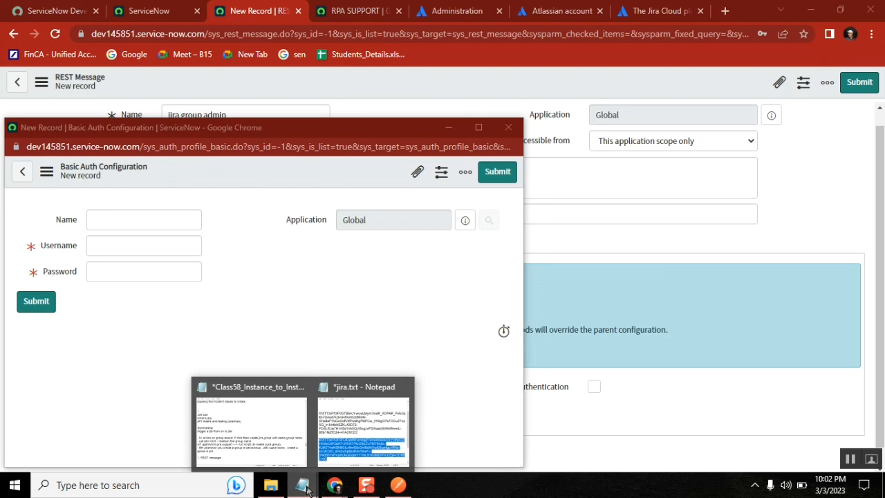
left_click(399, 484)
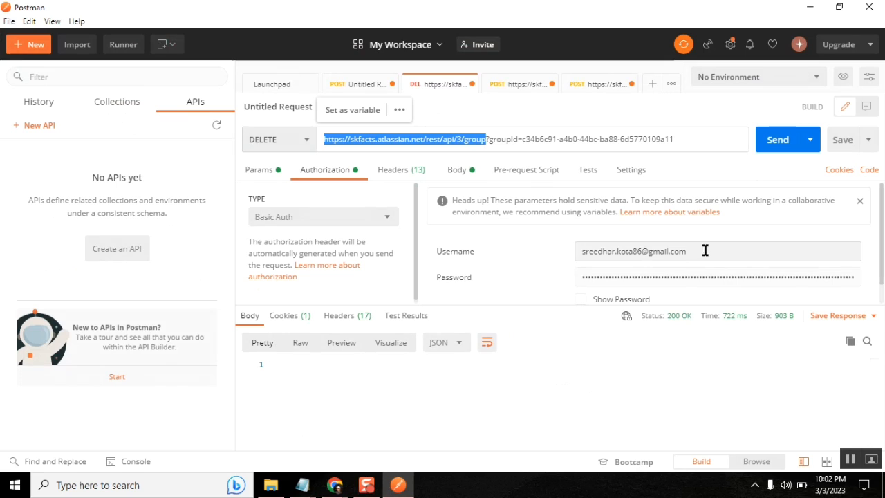
triple_click(601, 251)
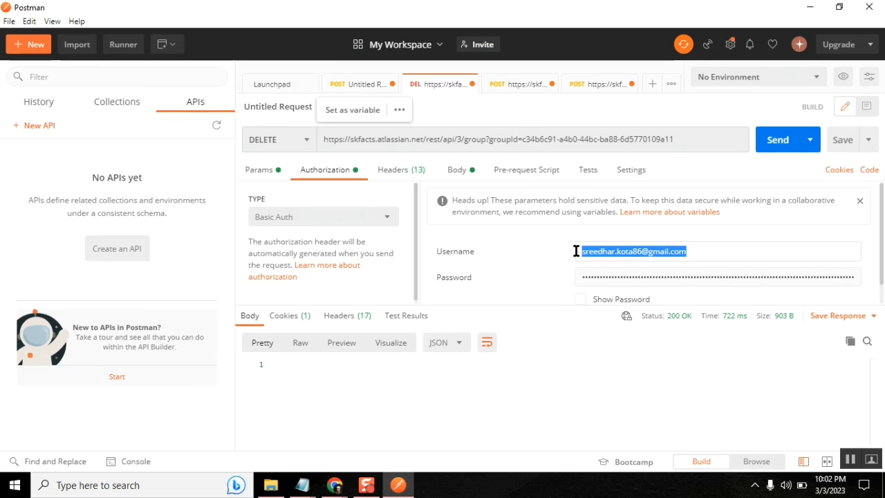
key("alt+Tab")
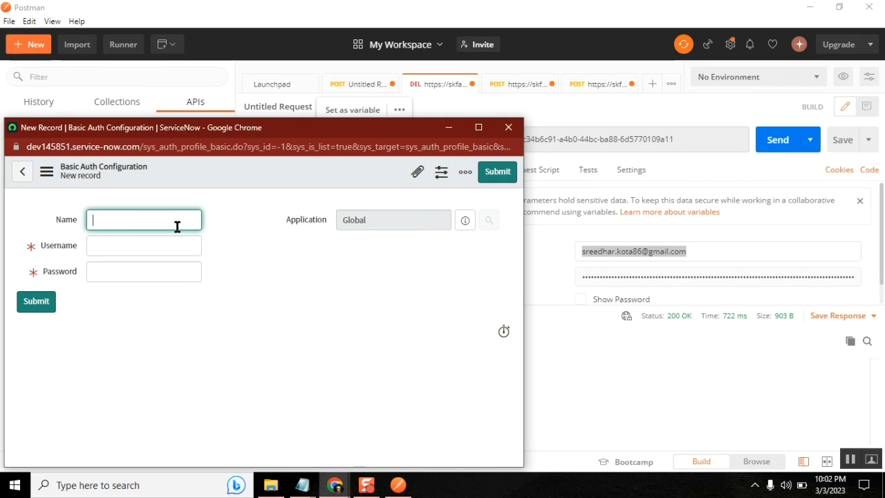
type("jira")
key("Tab")
key("ctrl+v")
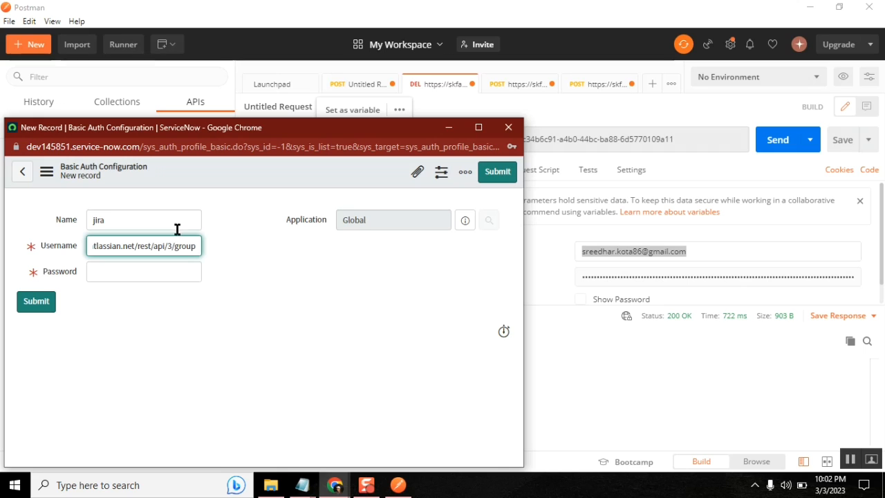
key("ctrl+a")
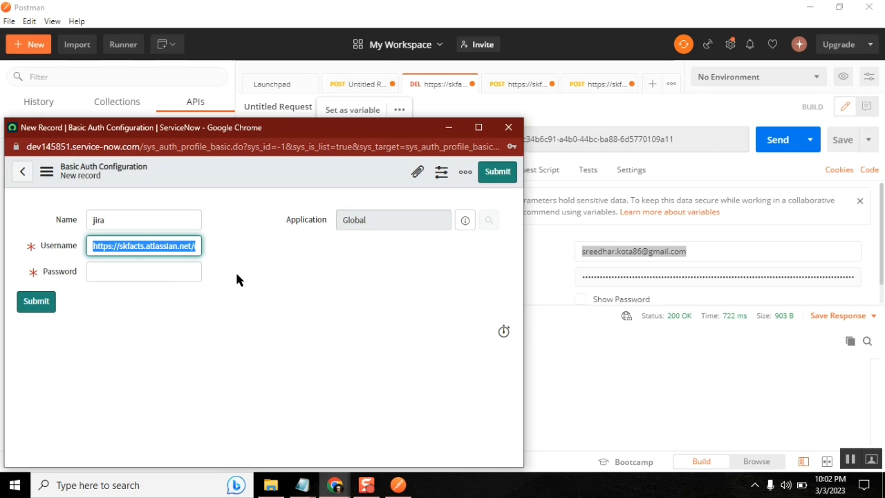
Replace the wrongly pasted URL in Username with the account username copied from Postman
left_click(709, 253)
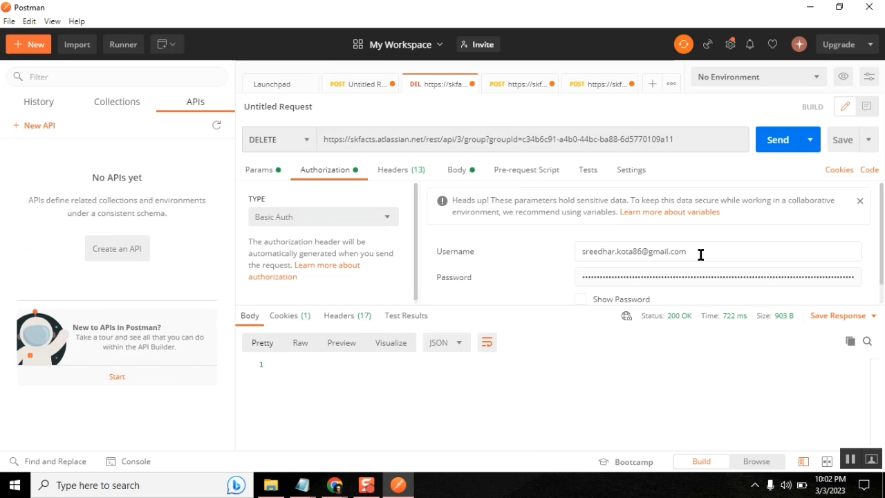
left_click_drag(699, 253, 580, 255)
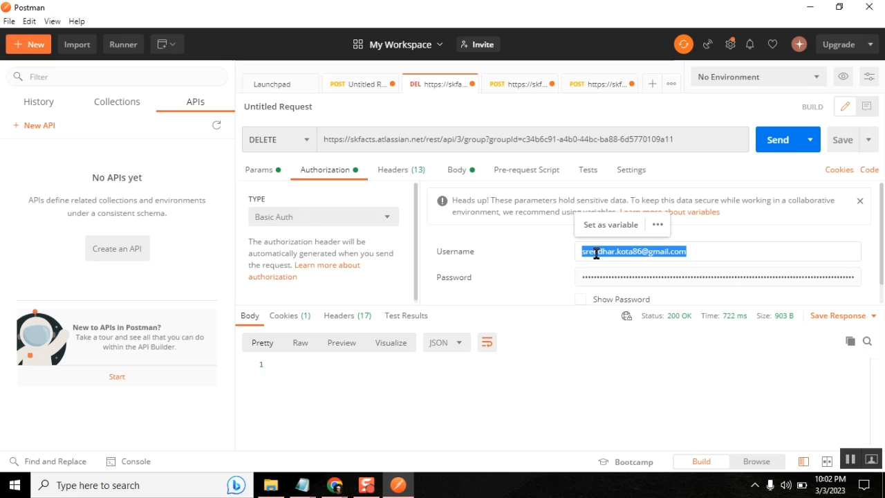
right_click(596, 253)
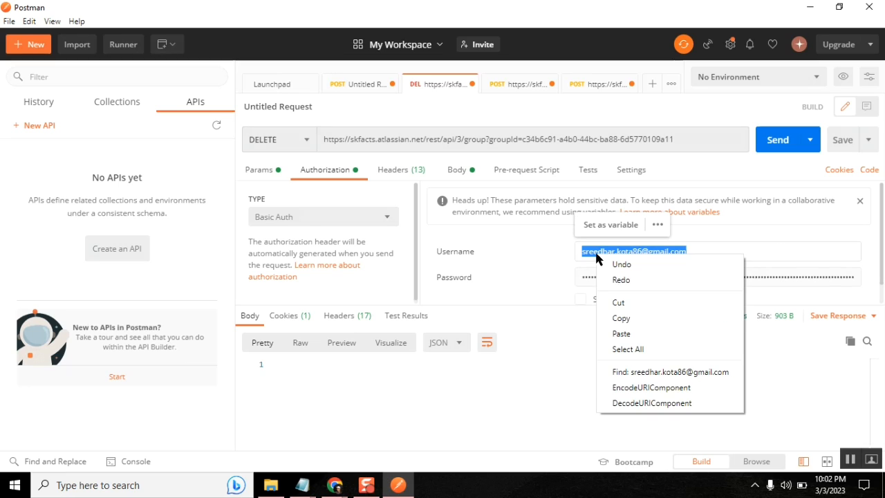
left_click(632, 314)
key("alt+Tab")
left_click(212, 269)
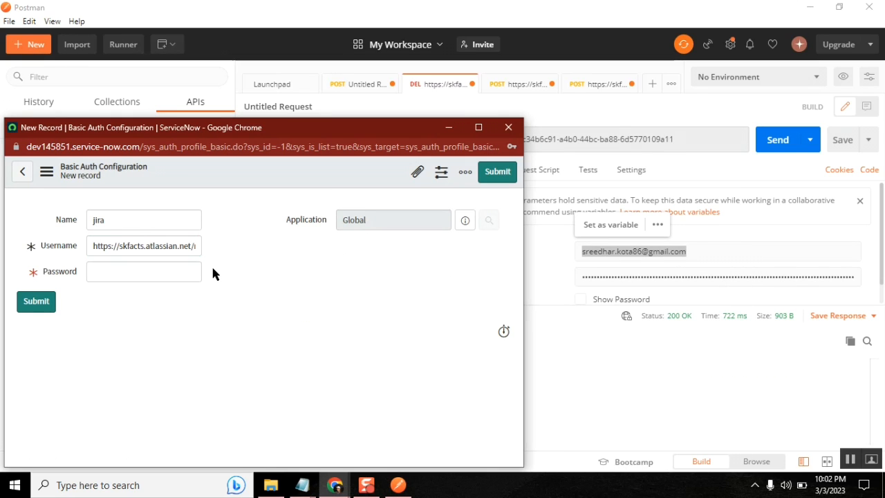
left_click(153, 250)
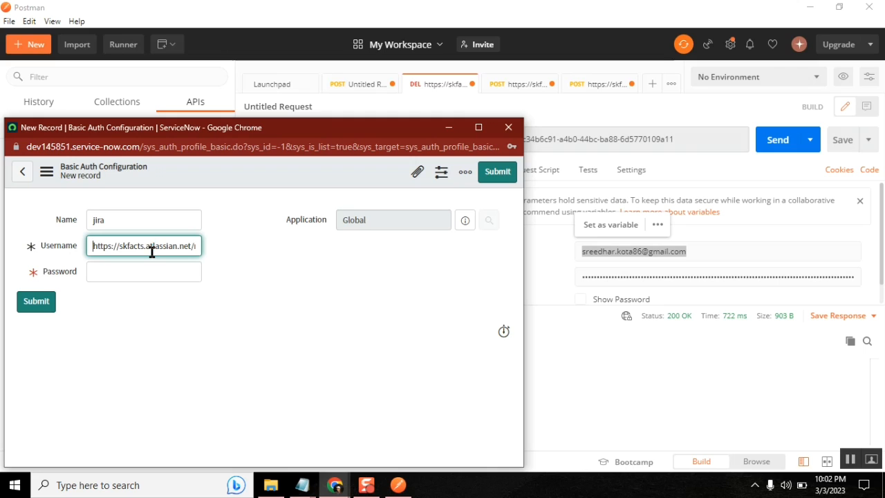
key("ctrl+a")
key("ctrl+v")
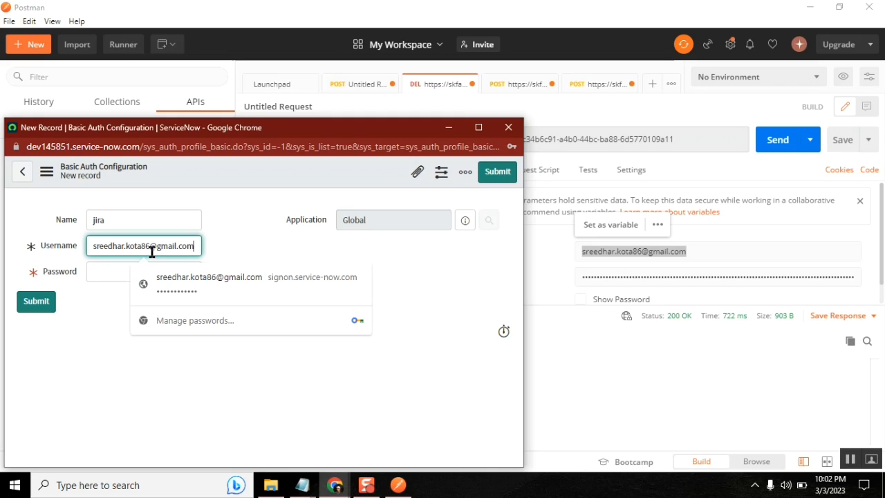
left_click(101, 270)
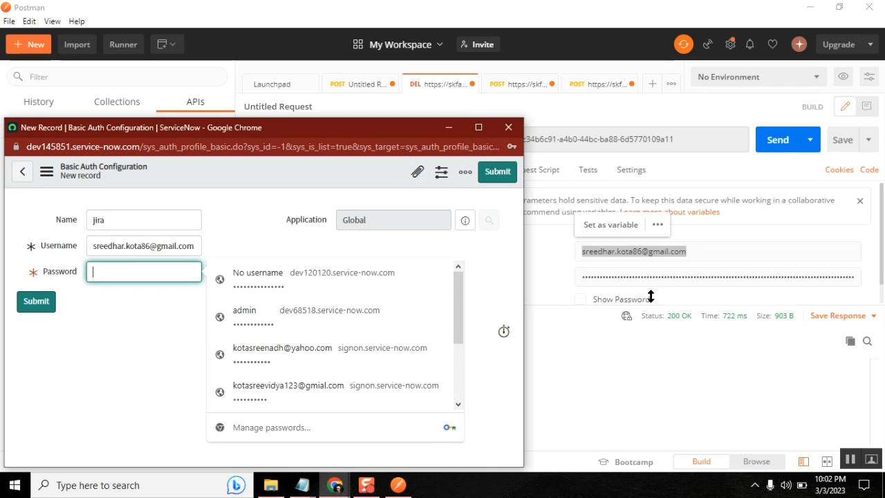
Paste the API token from jira.txt as the password and submit the jira profile
left_click(300, 486)
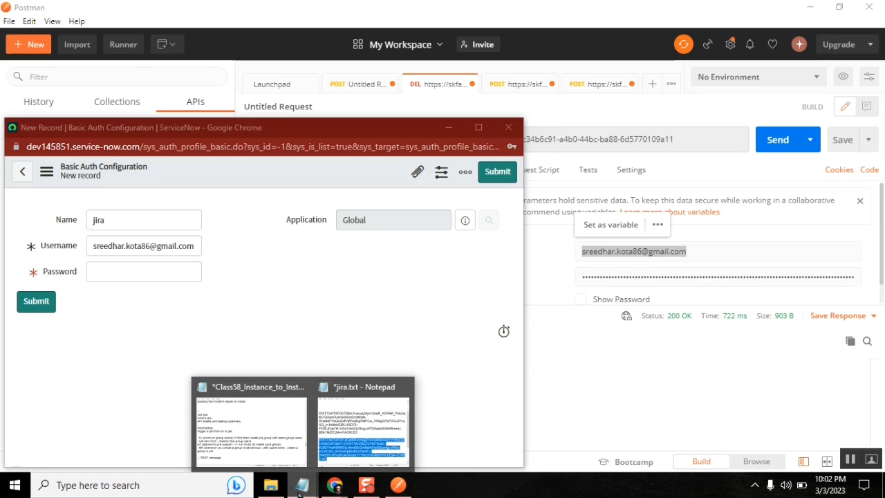
left_click(371, 436)
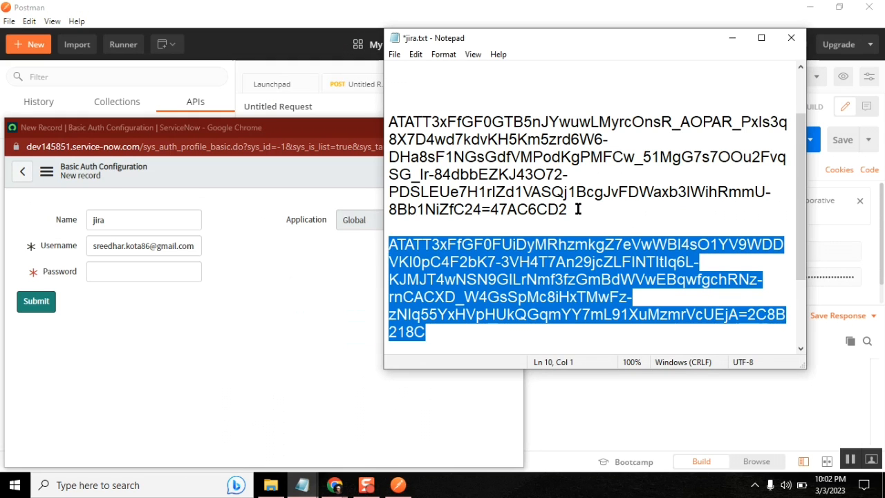
left_click_drag(577, 209, 391, 124)
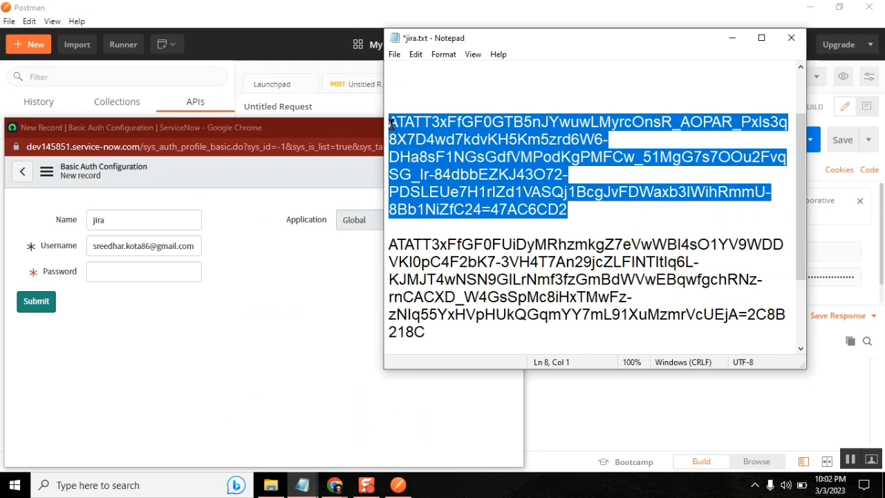
key("ctrl+c")
left_click(121, 269)
key("ctrl+v")
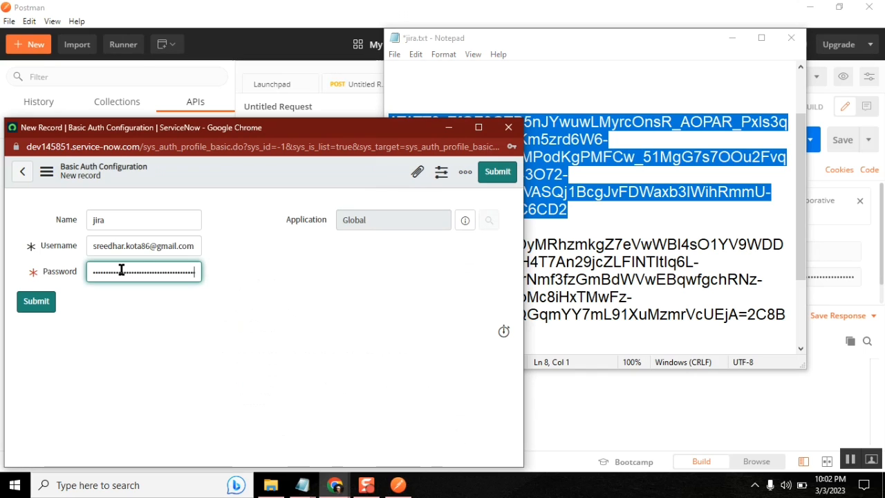
left_click(36, 300)
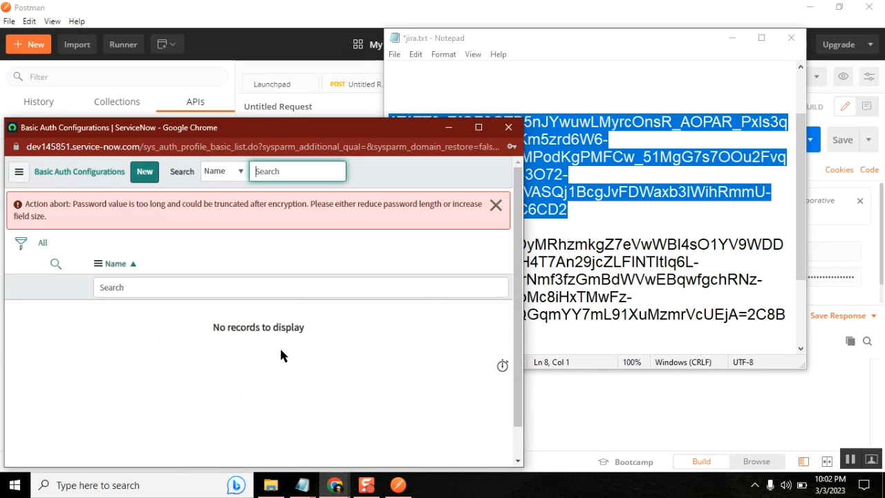
Dismiss the password-too-long error, close the Basic Auth window and return to the REST Message form
left_click(495, 205)
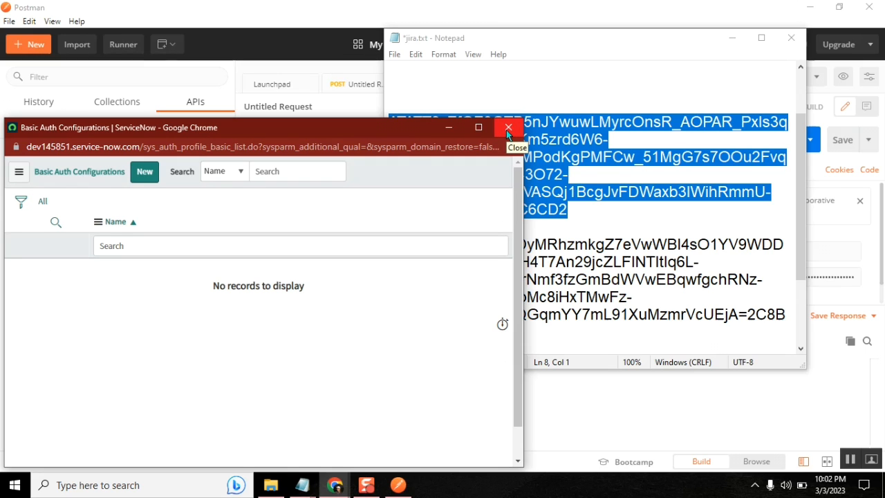
left_click(507, 129)
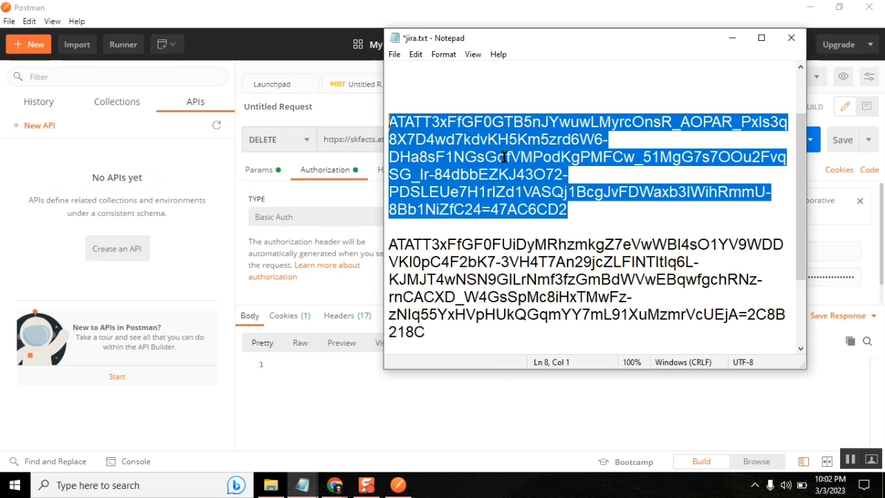
left_click(511, 302)
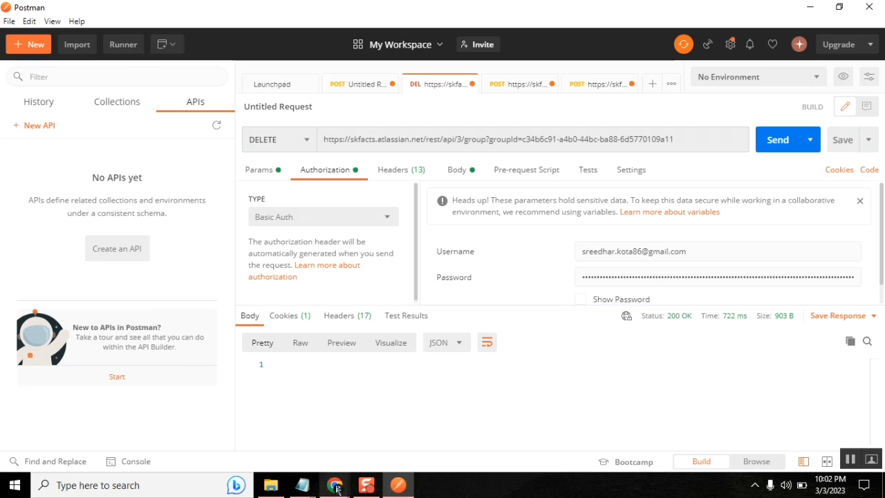
left_click(335, 485)
left_click(248, 444)
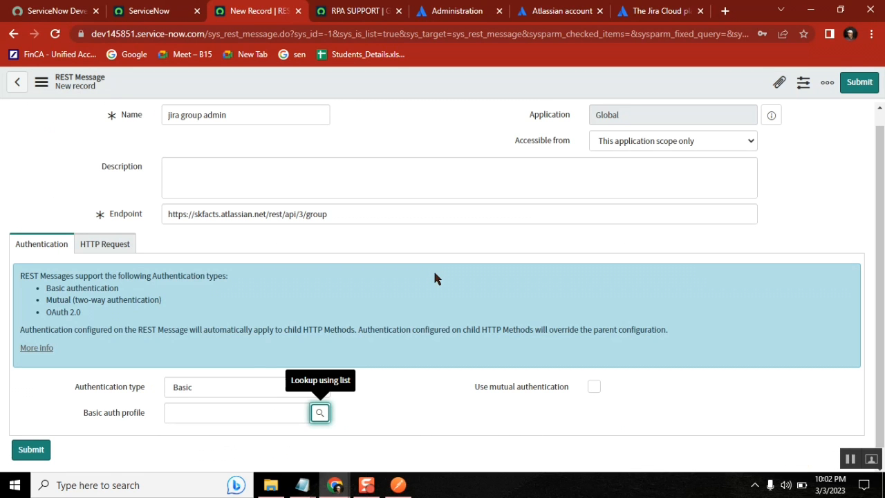
Set Authentication type to No authentication and save the jira group admin REST Message
left_click(209, 389)
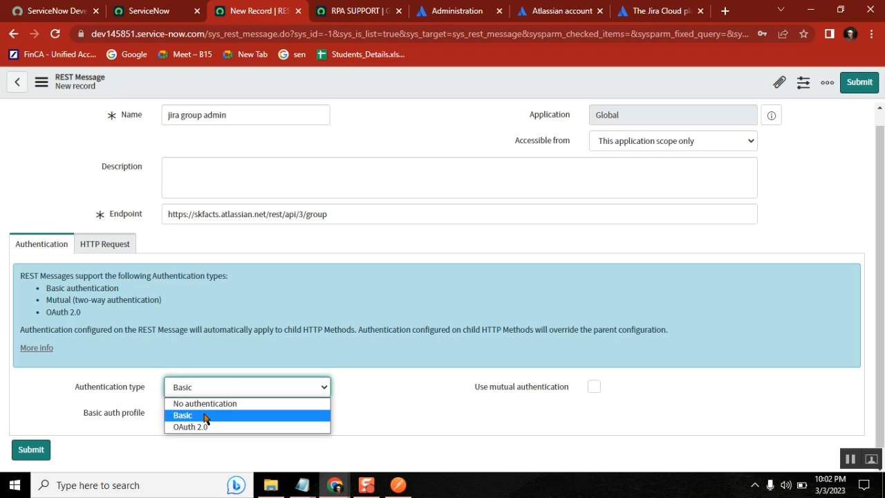
left_click(199, 404)
left_click(119, 255)
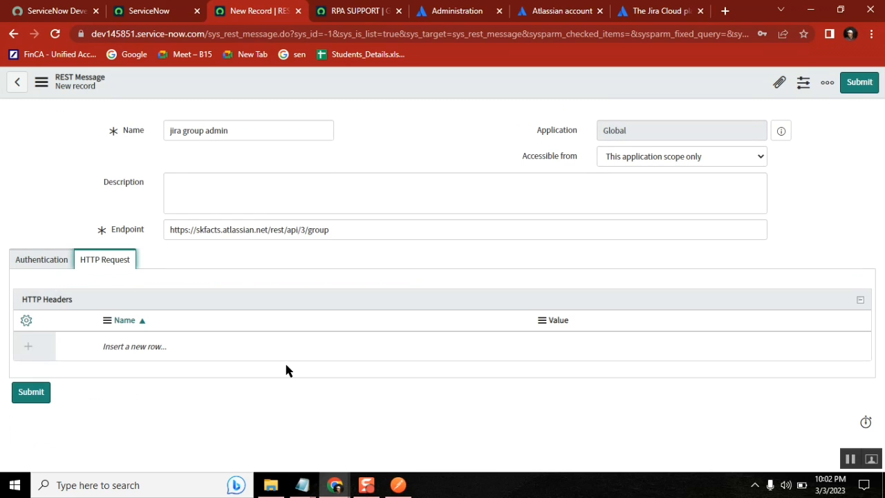
left_click(184, 349)
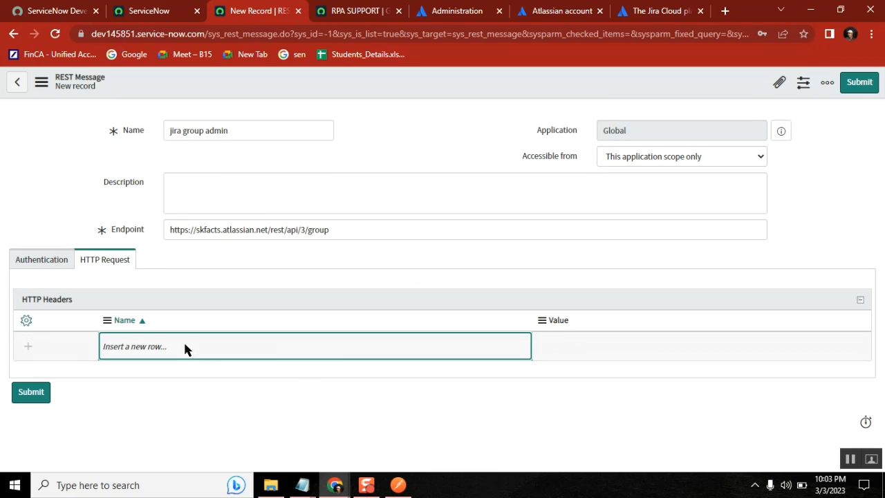
left_click(183, 348)
left_click(28, 255)
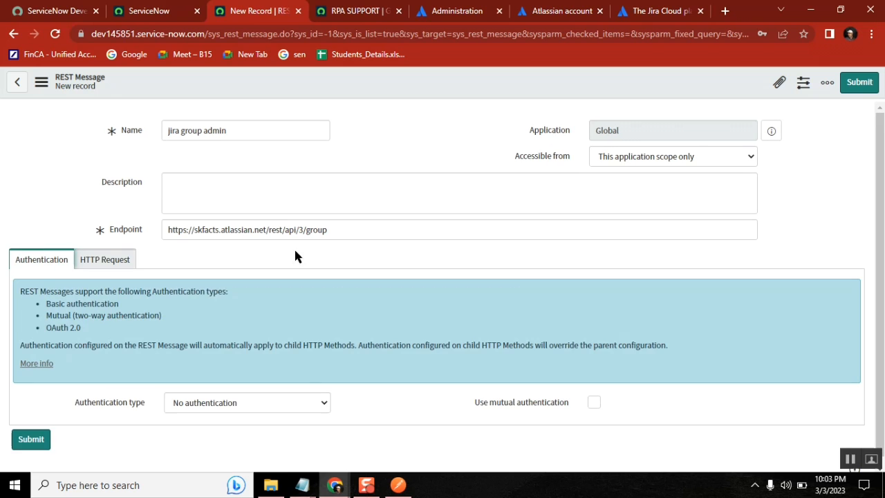
right_click(477, 72)
left_click(508, 82)
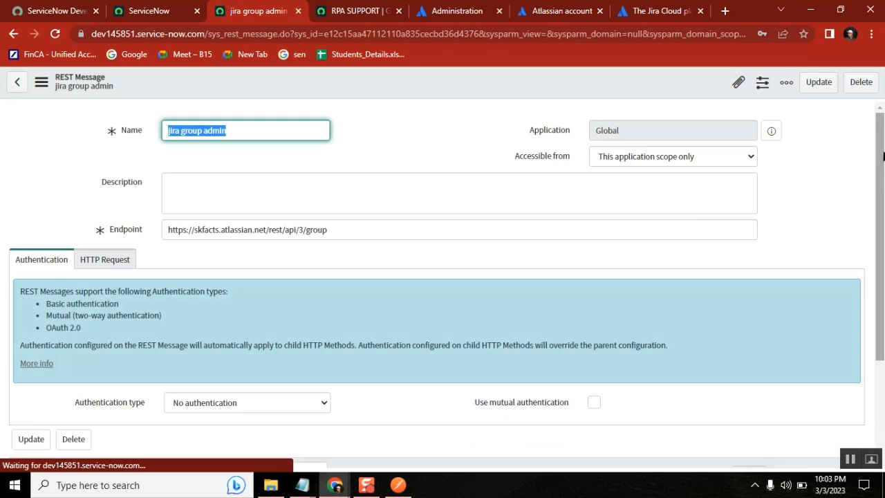
scroll(439, 343, "down", 3)
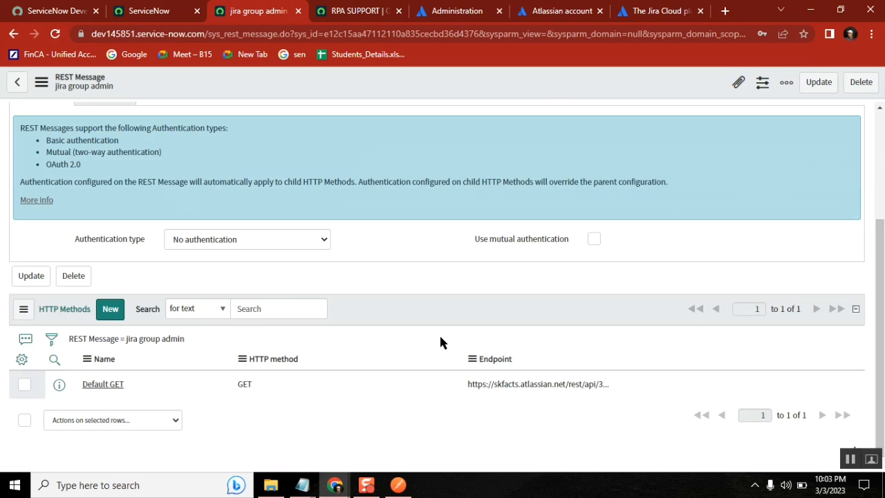
Start a new HTTP Method for jira group admin, keeping authentication inherited from the parent
left_click(105, 310)
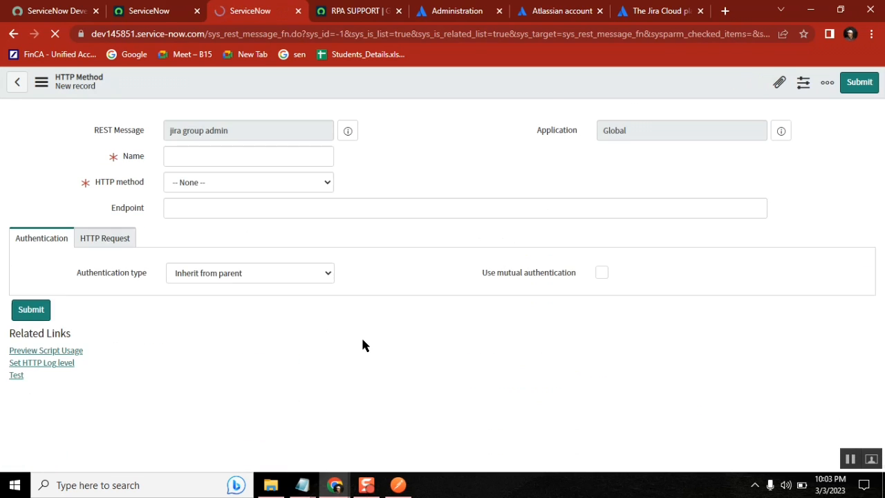
left_click(265, 385)
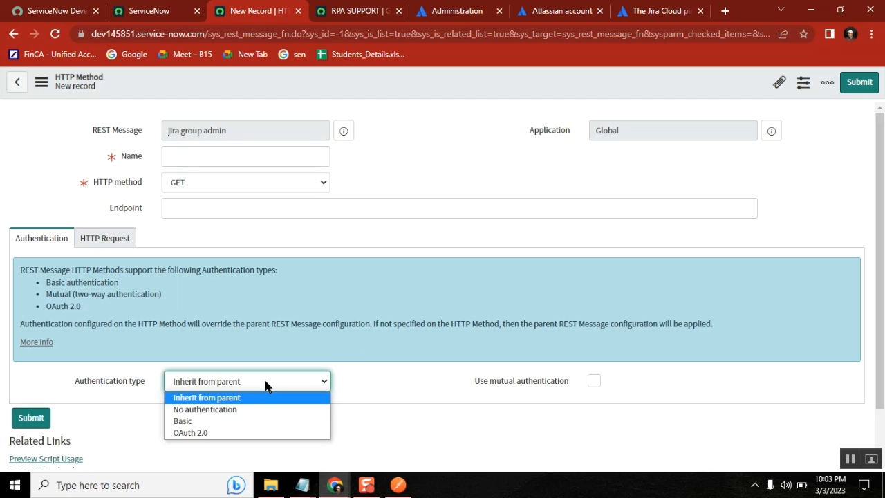
left_click(348, 418)
left_click(109, 247)
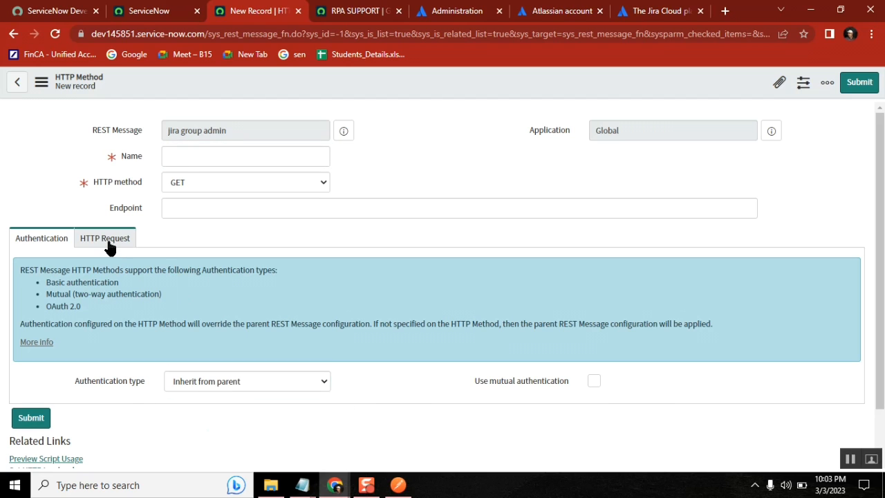
left_click(182, 354)
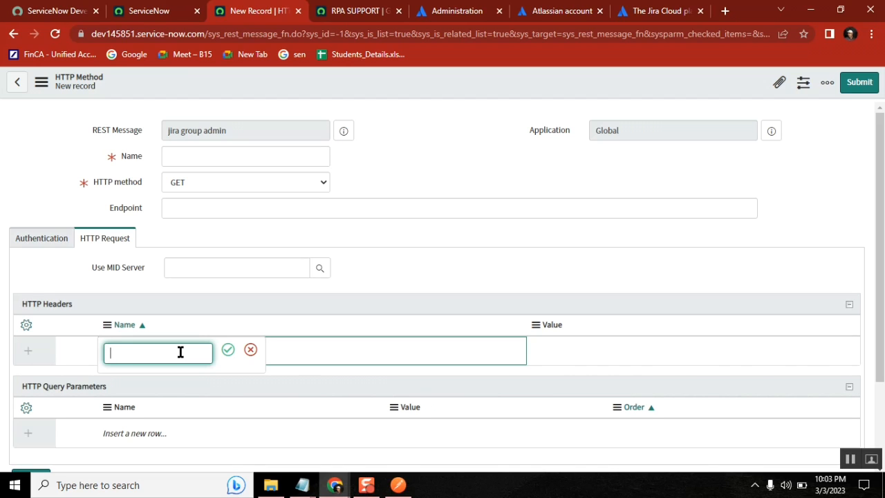
left_click(251, 351)
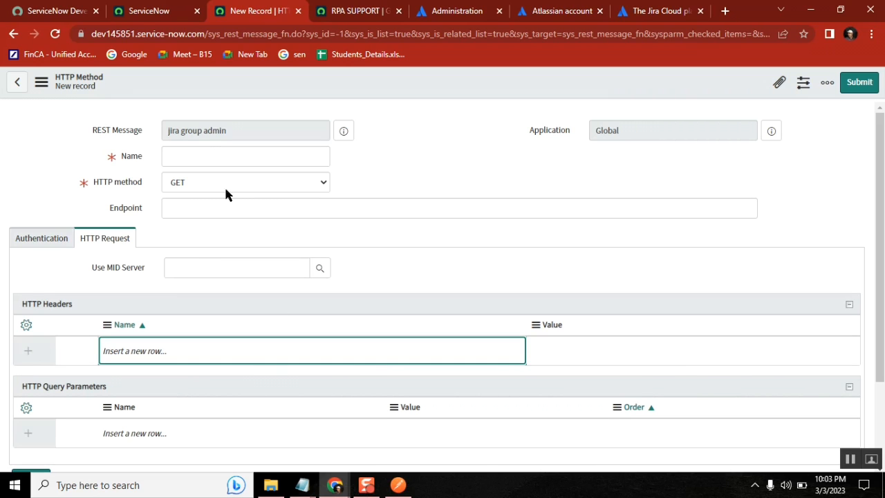
Name the method 'create jira' and set its HTTP method to POST
left_click(206, 155)
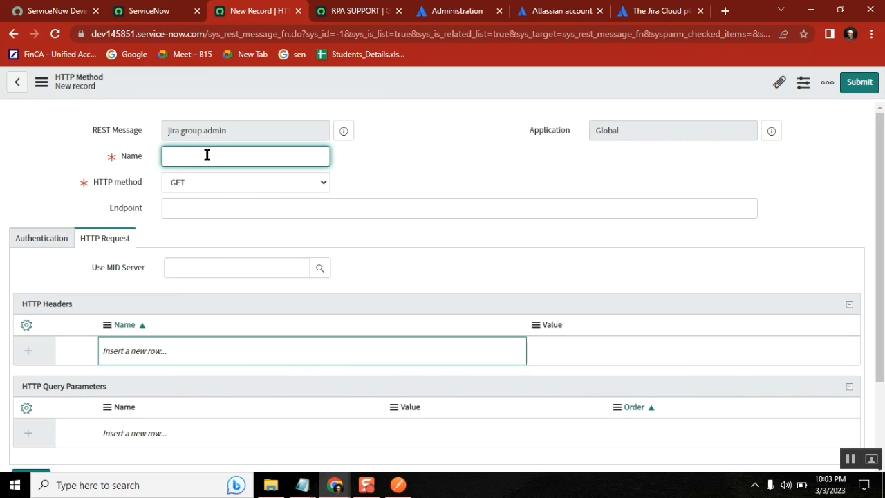
type("create jira")
left_click(189, 181)
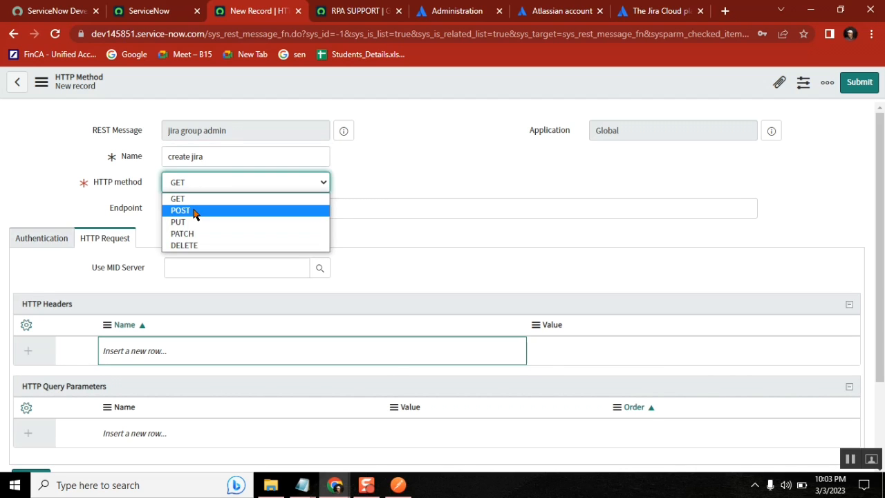
left_click(194, 208)
left_click(427, 159)
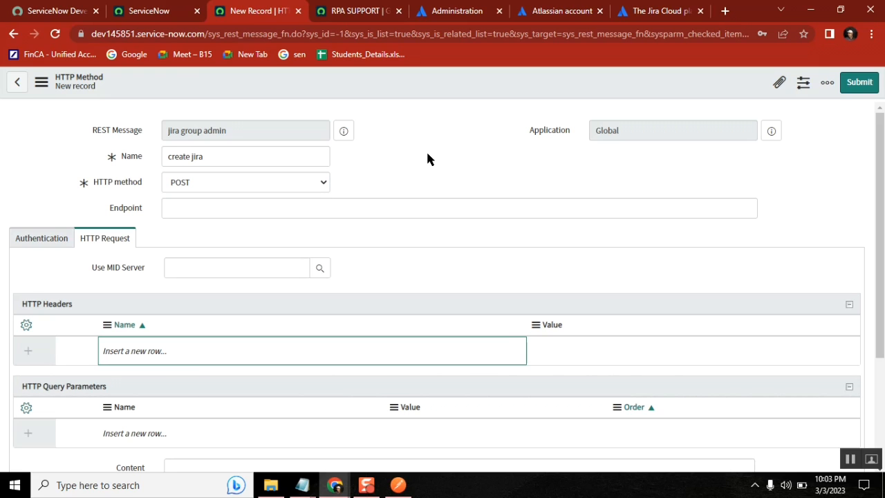
left_click(537, 11)
left_click(458, 11)
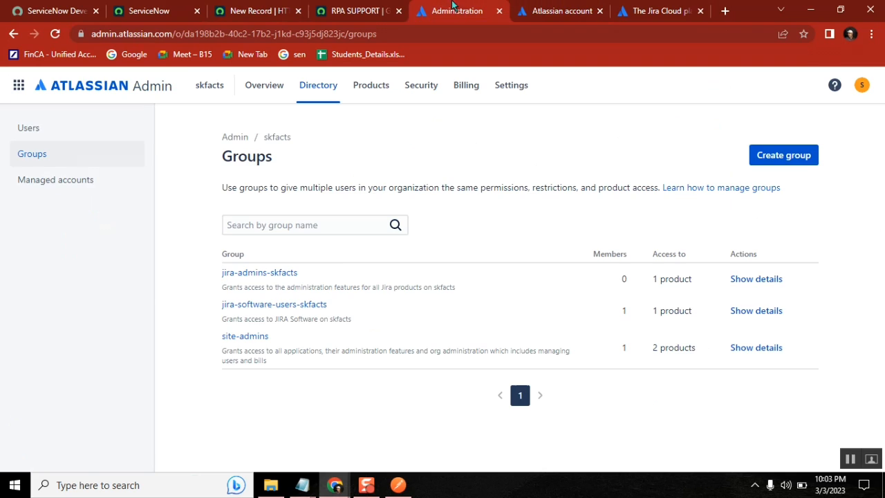
left_click(565, 14)
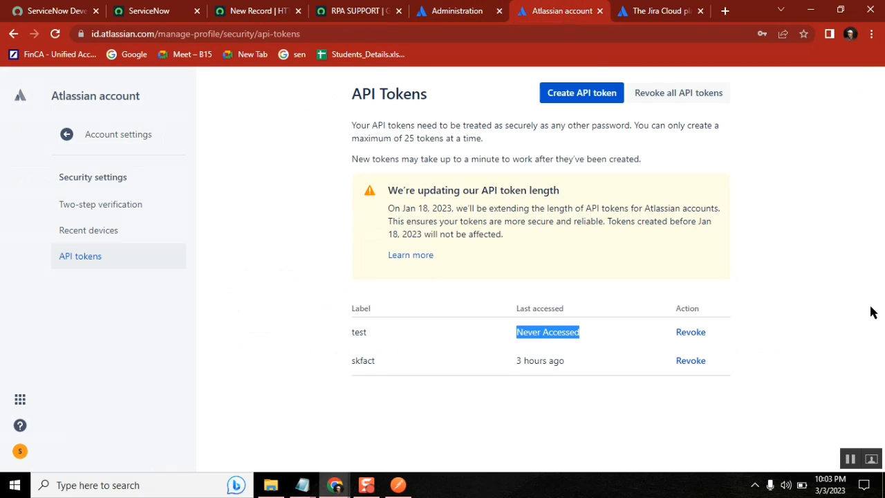
left_click(657, 13)
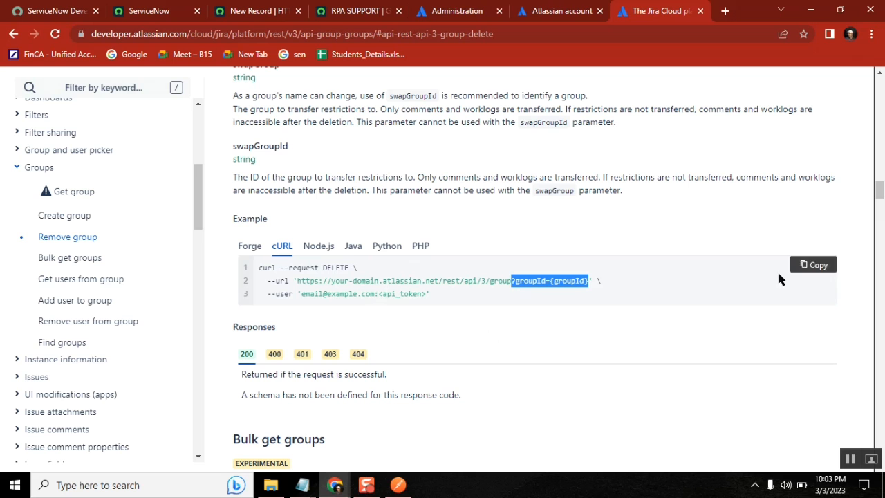
left_click_drag(877, 202, 880, 234)
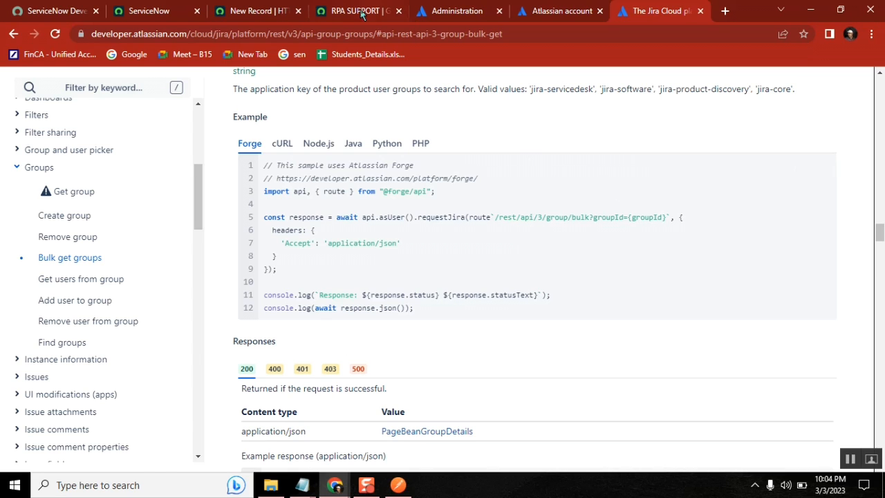
left_click(255, 12)
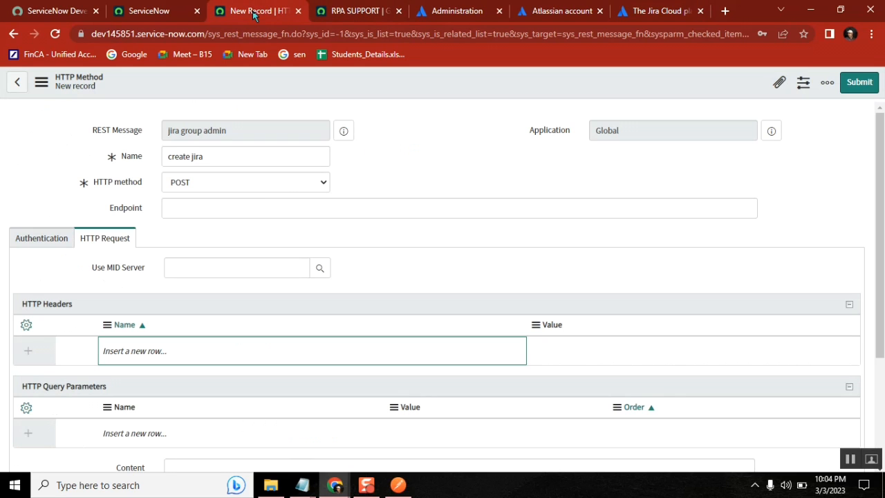
left_click(360, 11)
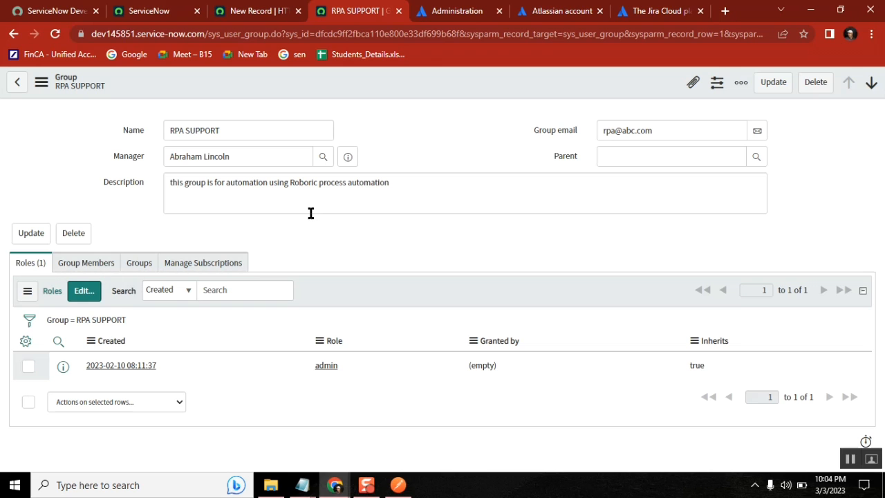
left_click(660, 11)
left_click(559, 11)
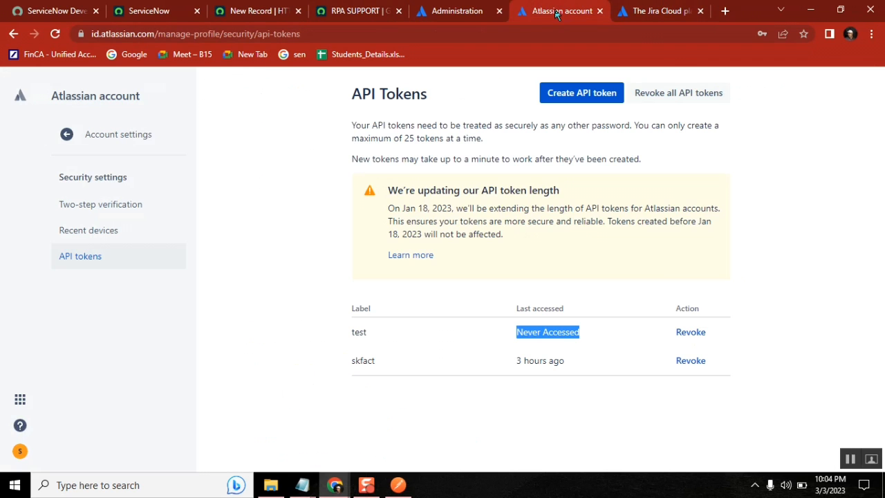
left_click(449, 12)
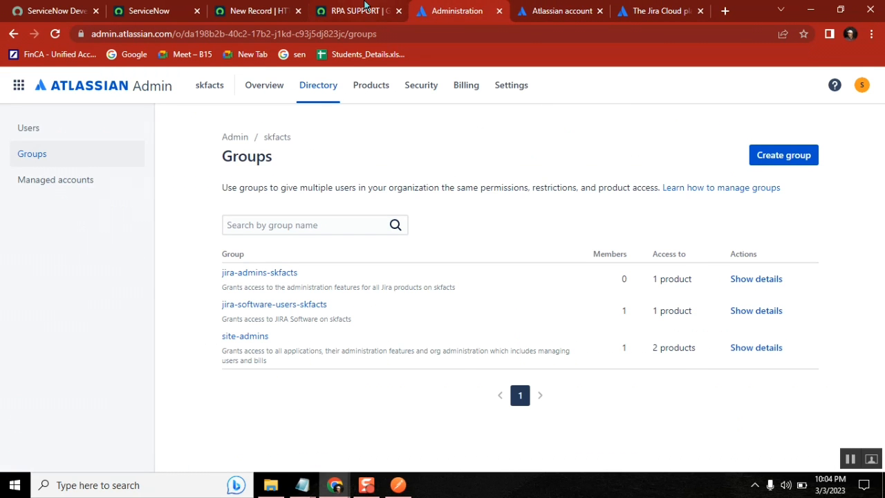
left_click(364, 10)
left_click(260, 11)
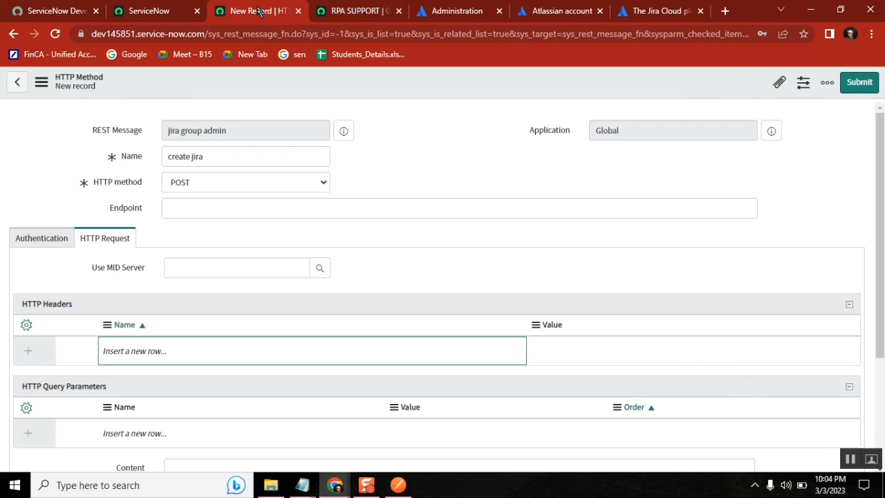
Set the create jira method's authentication type to Basic and check the empty basic auth profile lookup
left_click(42, 238)
left_click(234, 382)
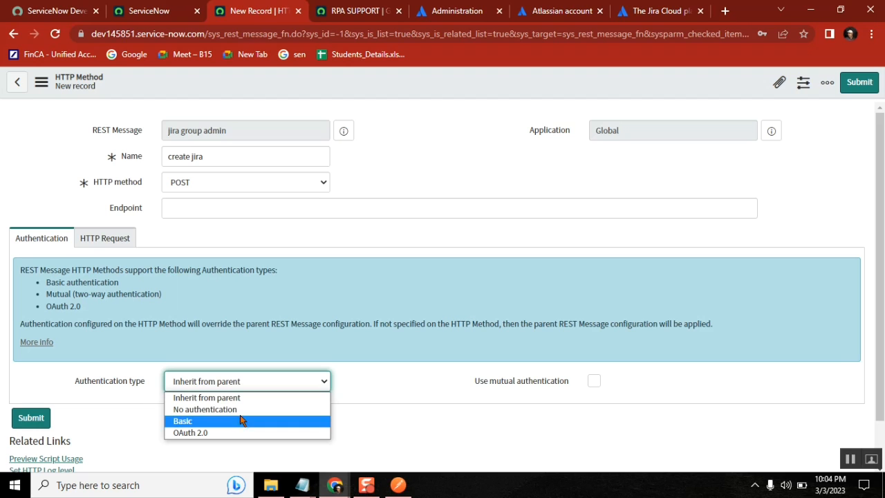
left_click(385, 170)
left_click(280, 382)
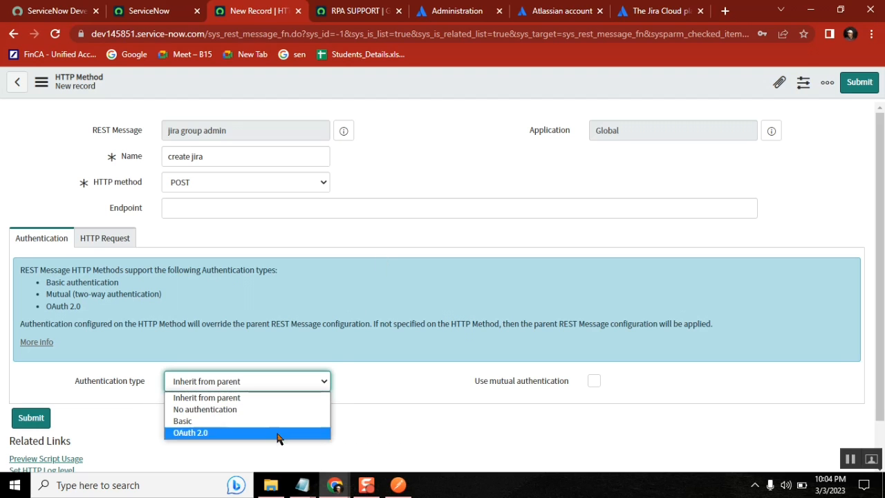
left_click(262, 421)
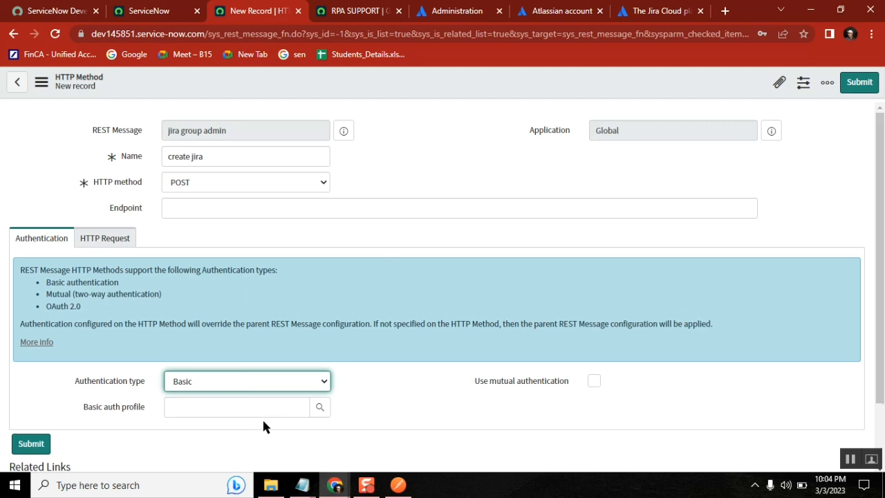
left_click(318, 409)
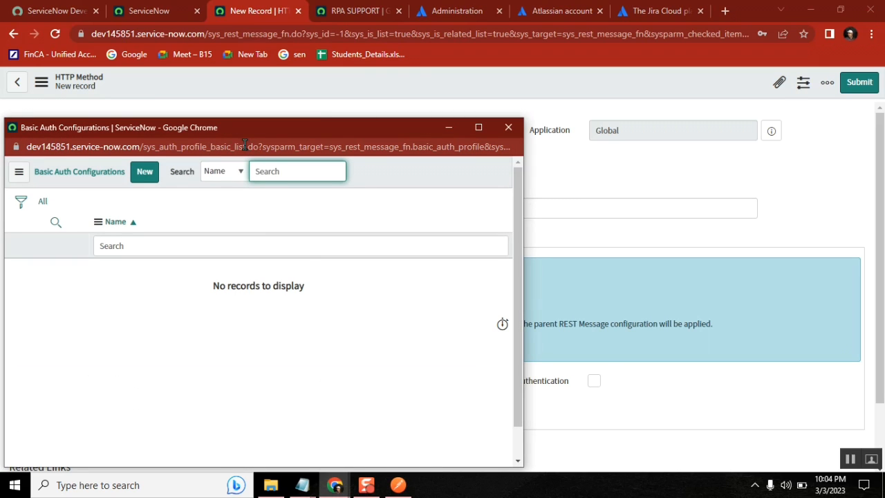
left_click_drag(245, 146, 144, 146)
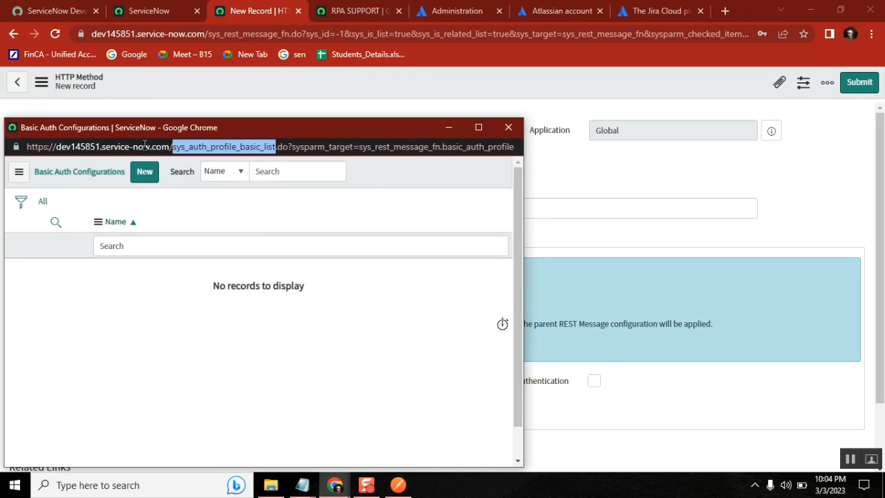
left_click(506, 127)
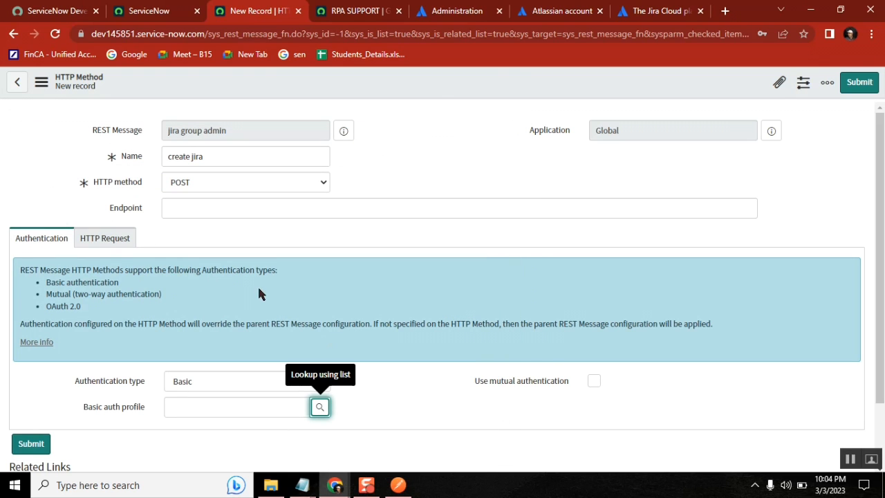
Insert a new HTTP header row and bring up the jira.txt notes
scroll(387, 316, "down", 2)
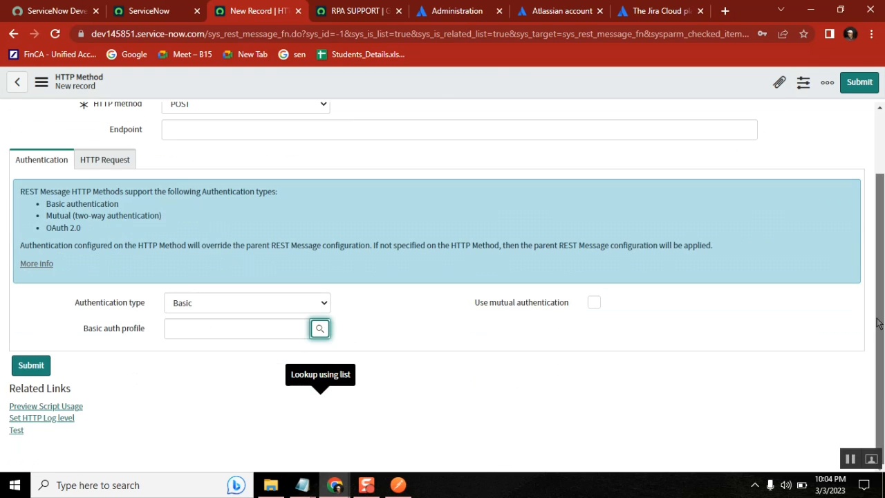
left_click(109, 160)
left_click(168, 262)
left_click(168, 262)
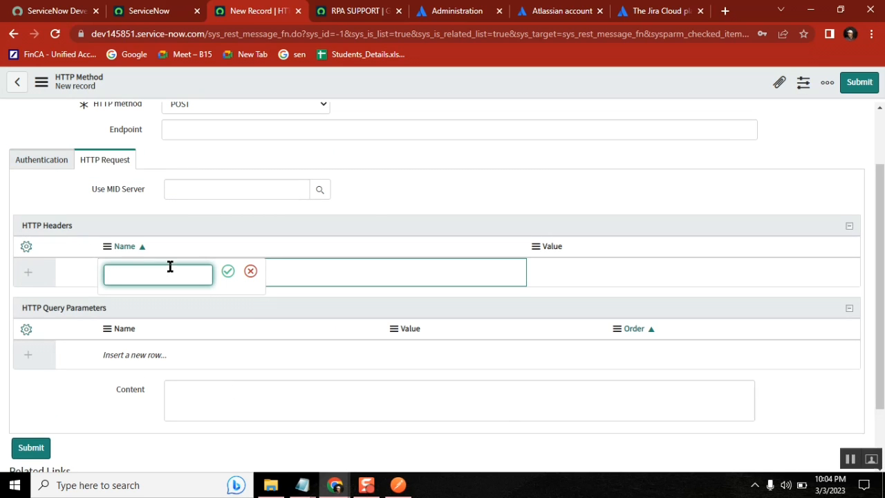
mouse_move(305, 488)
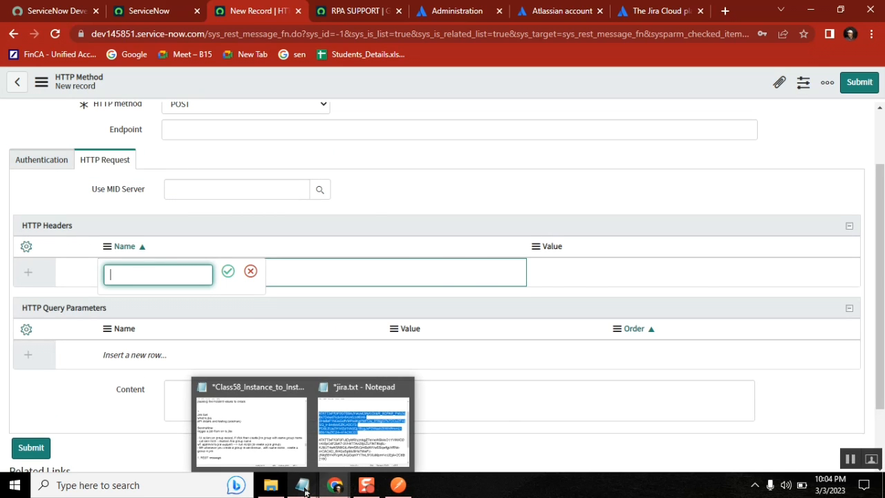
left_click(399, 427)
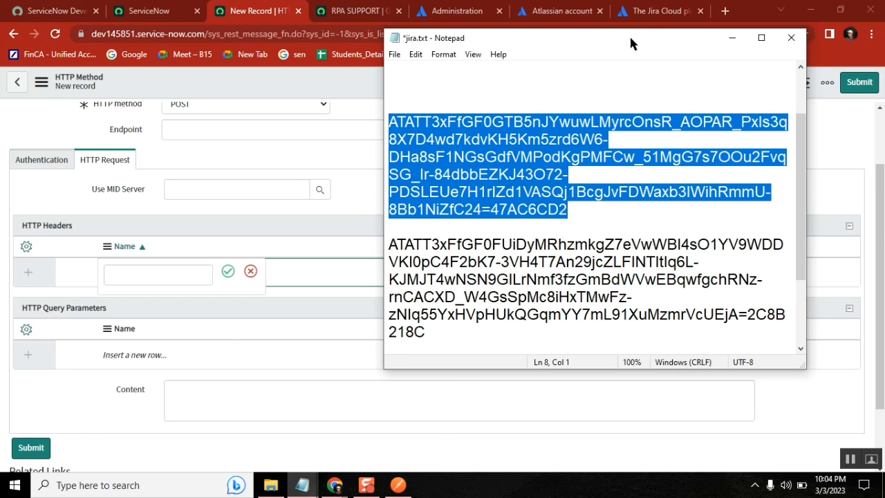
left_click(653, 14)
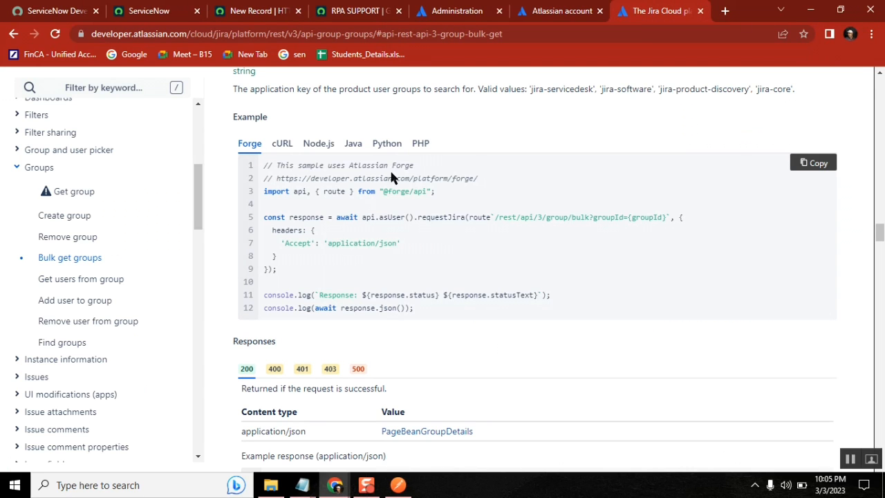
Open the Create group (POST /rest/api/3/group) reference and review its cURL and Java examples
left_click(57, 219)
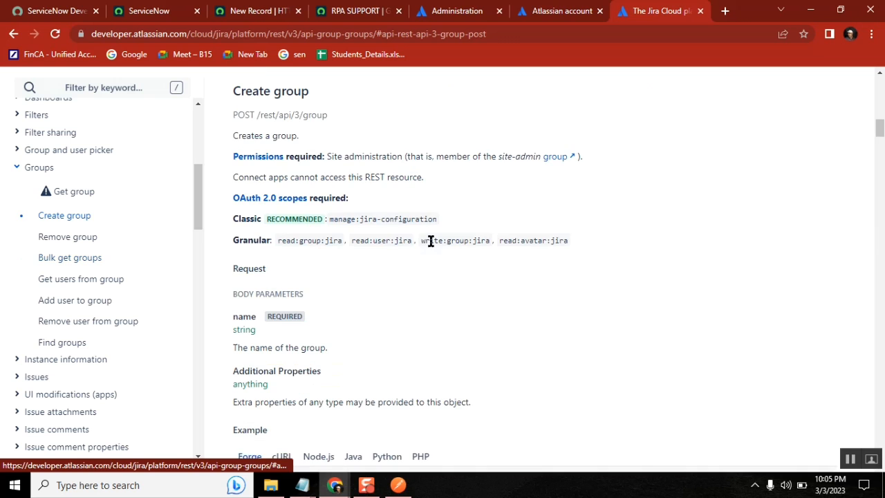
scroll(468, 340, "down", 4)
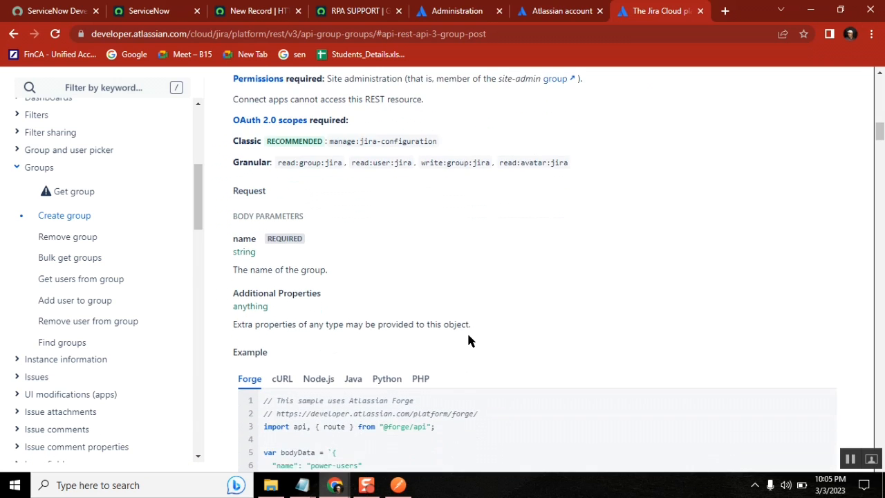
scroll(468, 335, "down", 1)
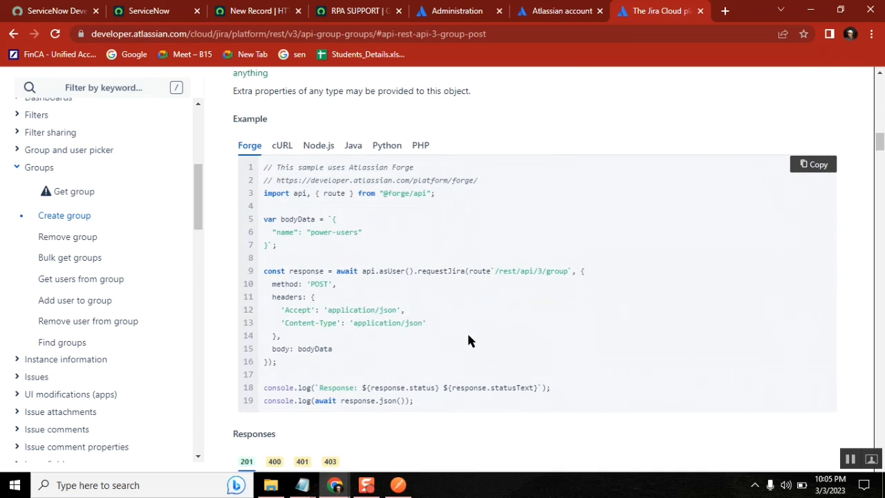
left_click(282, 146)
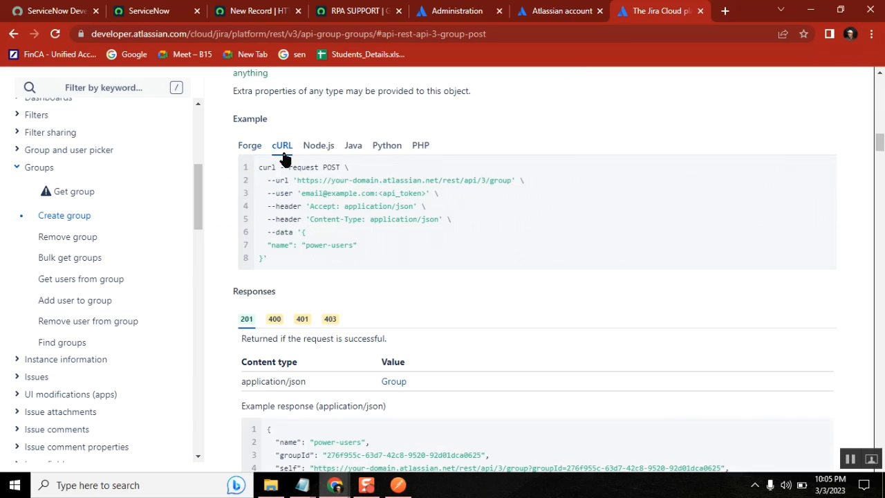
double_click(402, 192)
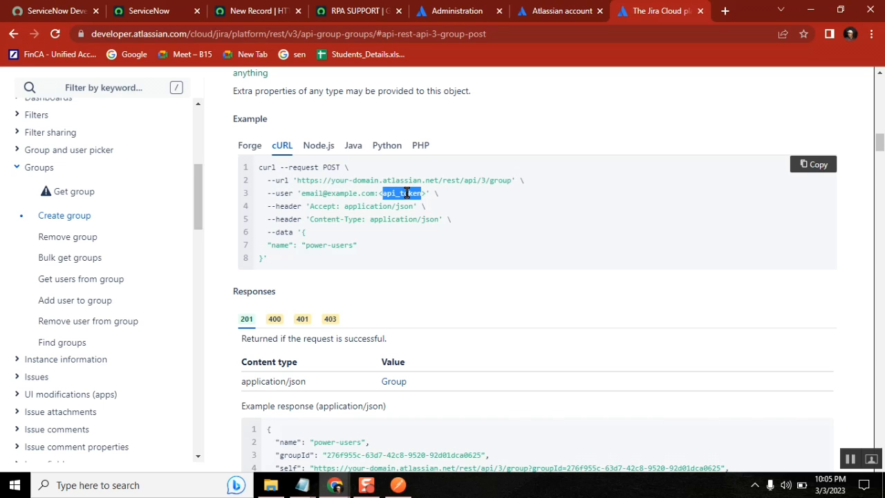
left_click(446, 202)
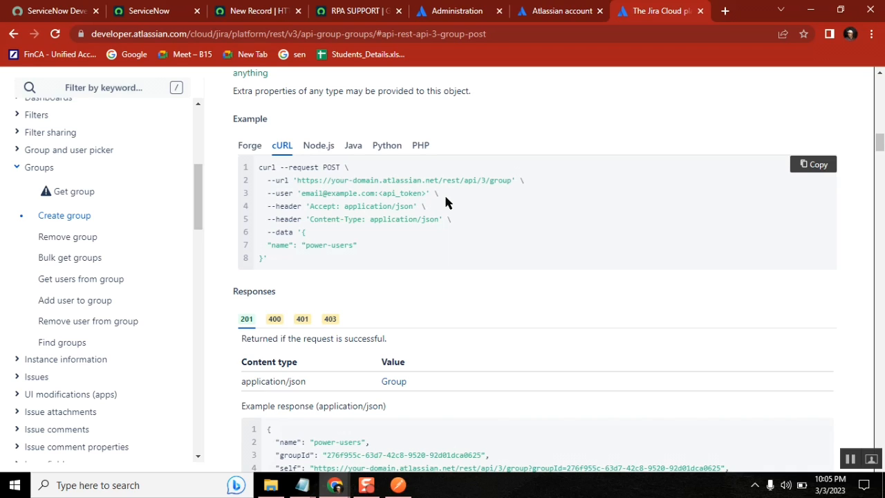
left_click(353, 145)
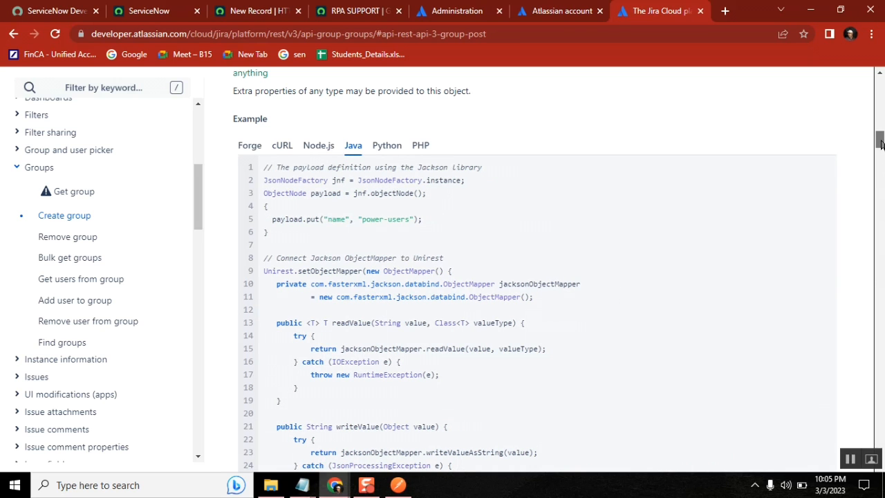
left_click_drag(879, 142, 881, 145)
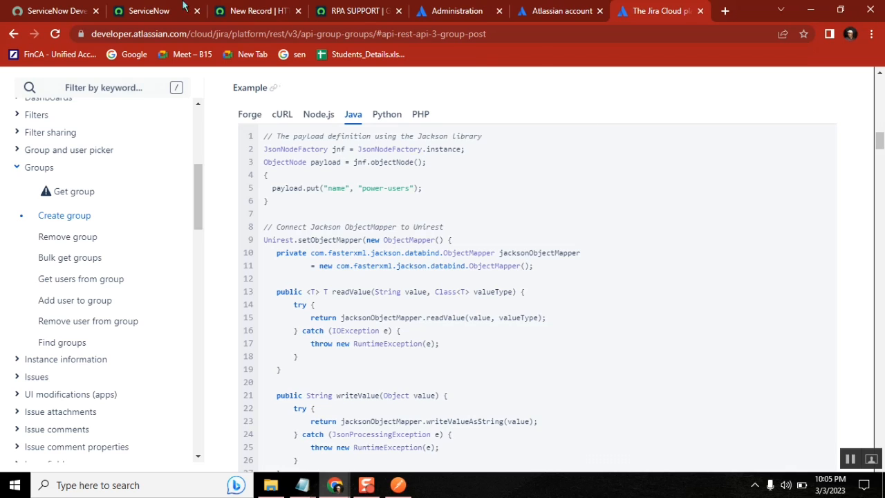
left_click(145, 12)
Filter the navigator for 'rest message' and open the jira group admin message's HTTP request settings
left_click(99, 117)
type("re")
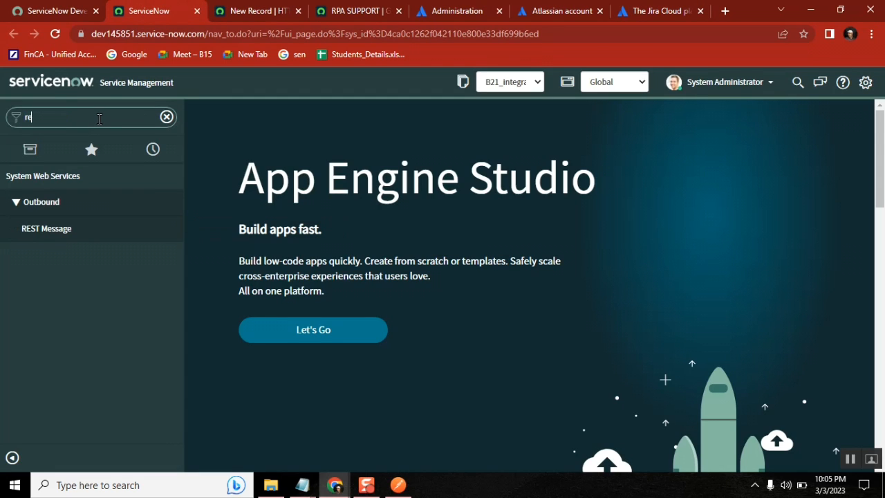
type("st me")
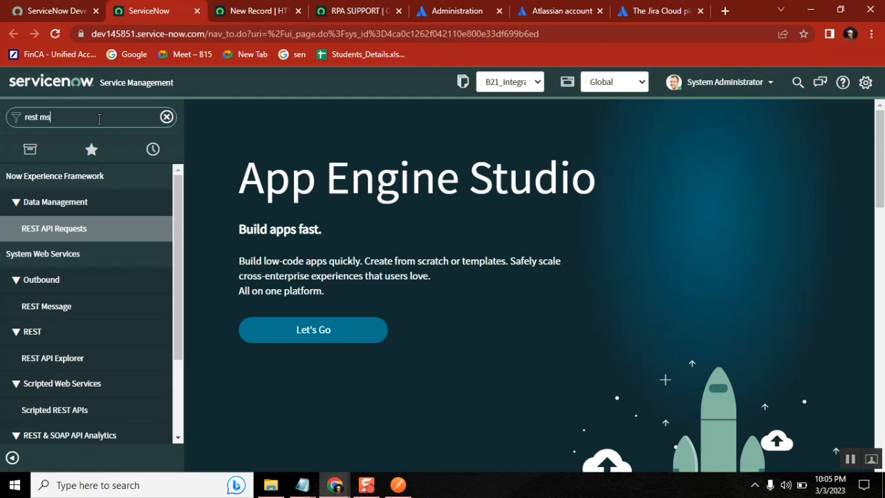
type("ssge")
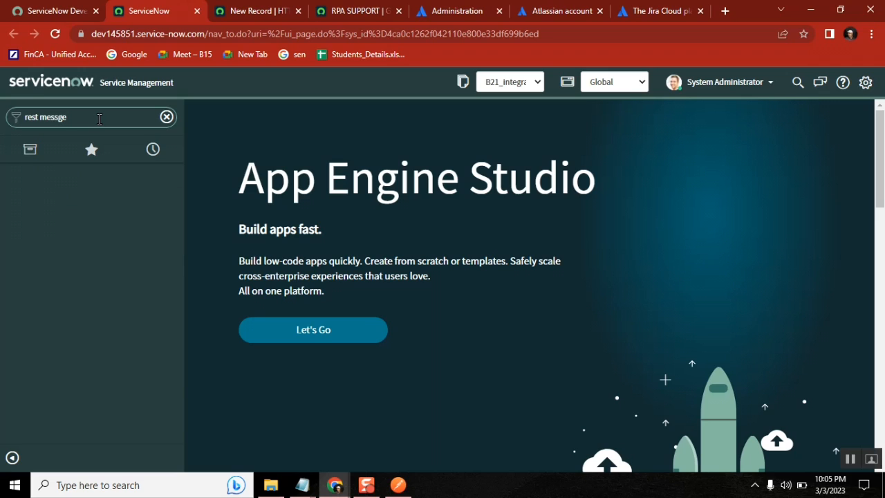
key("BackSpace")
key("BackSpace")
key("BackSpace")
key("BackSpace")
key("BackSpace")
type("ass")
key("BackSpace")
key("BackSpace")
key("BackSpace")
type("e")
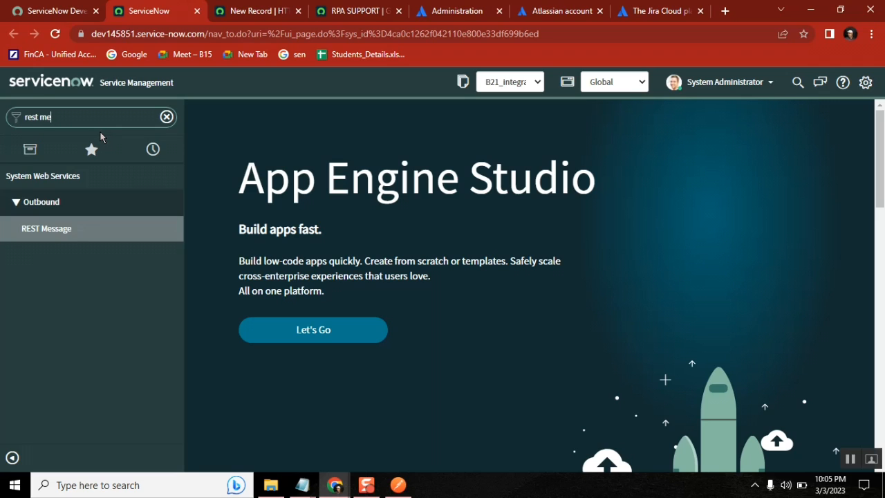
left_click(61, 234)
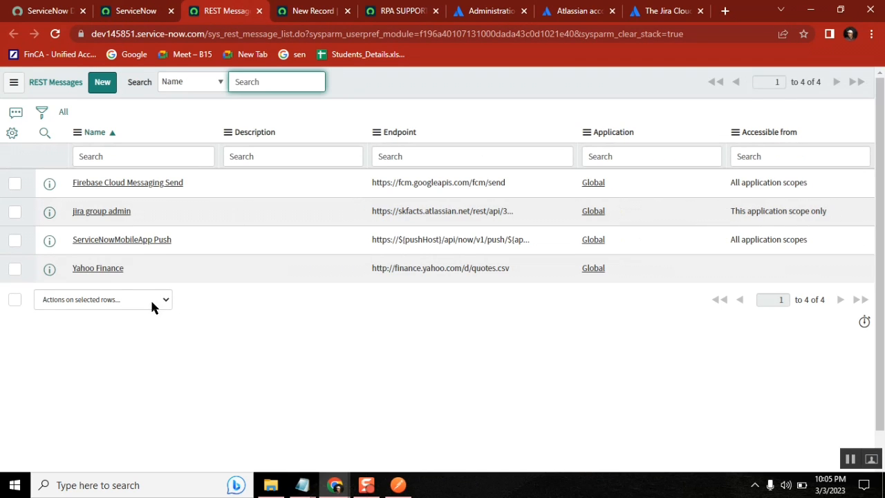
left_click(123, 213)
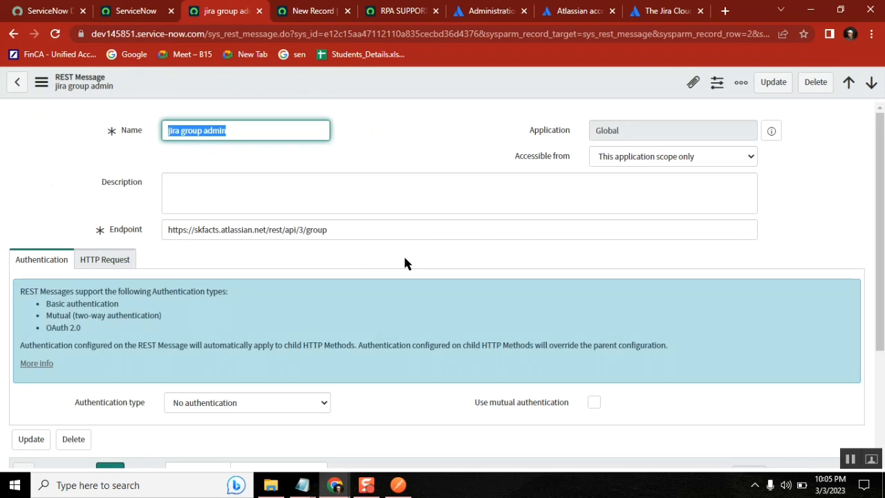
left_click(109, 269)
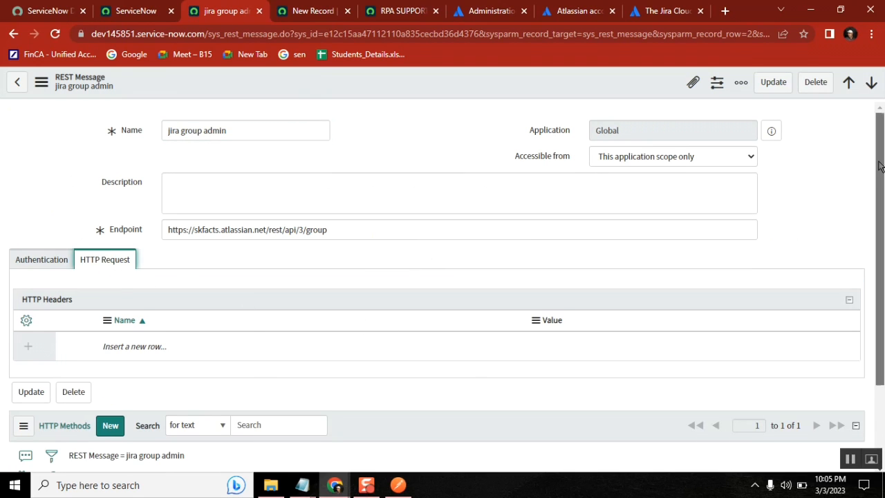
left_click_drag(881, 224, 881, 303)
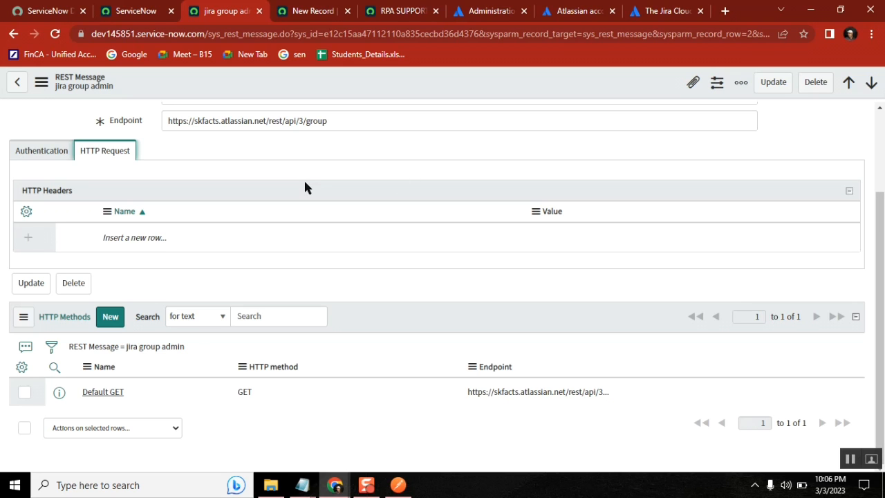
Set the jira group admin message's authentication to Basic and check the empty basic auth profile lookup
left_click(129, 18)
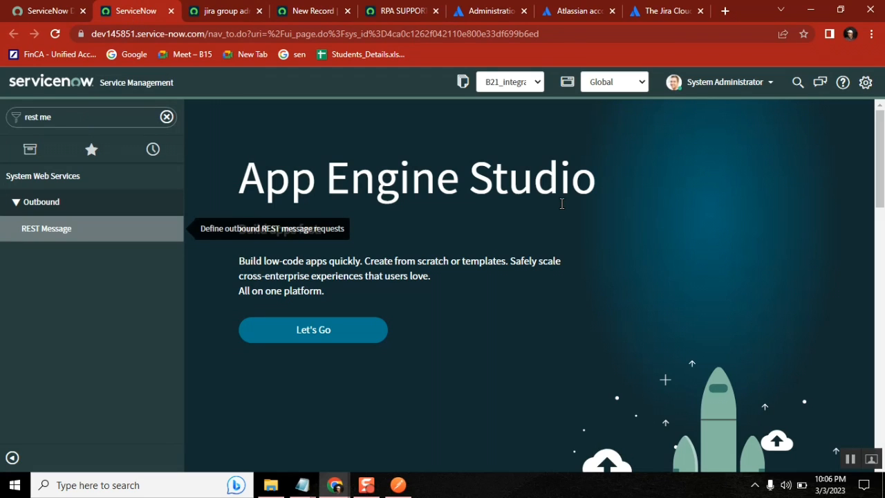
left_click(223, 11)
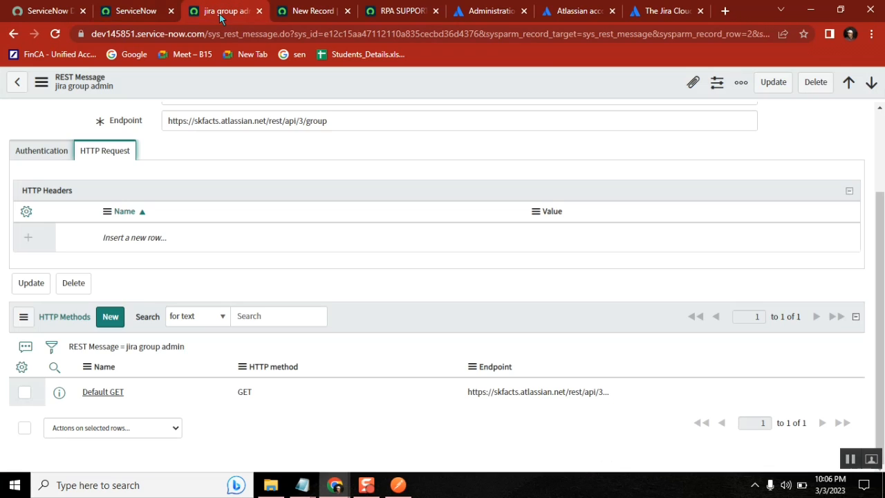
left_click(30, 153)
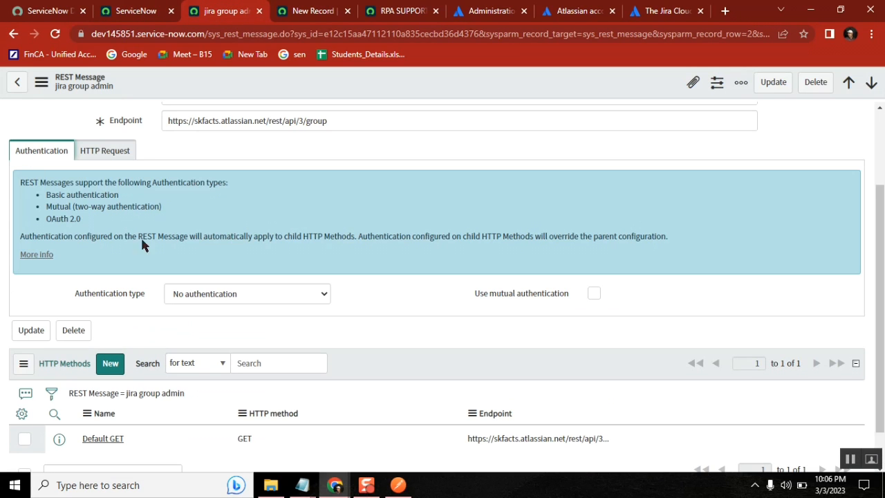
left_click(325, 298)
left_click(219, 321)
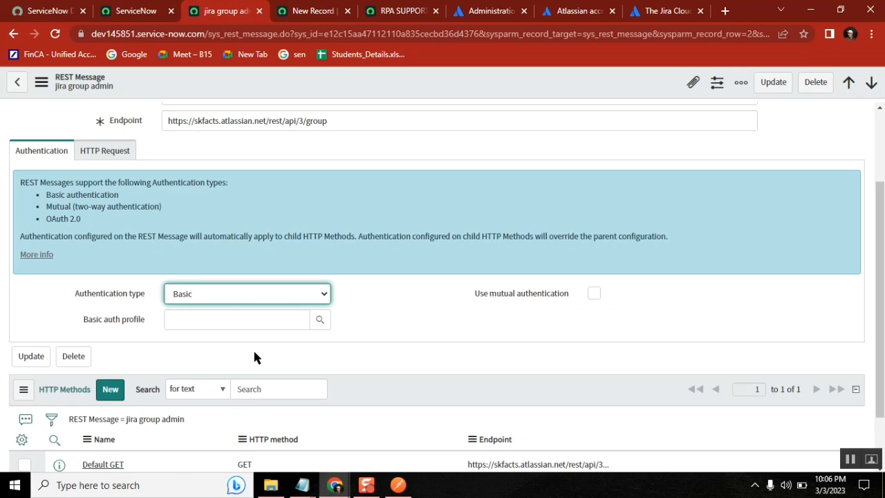
left_click(317, 320)
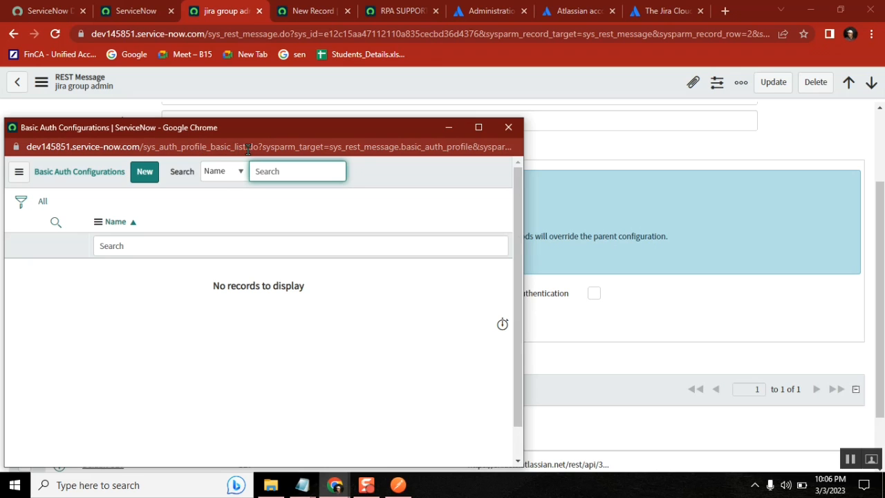
left_click_drag(248, 147, 144, 151)
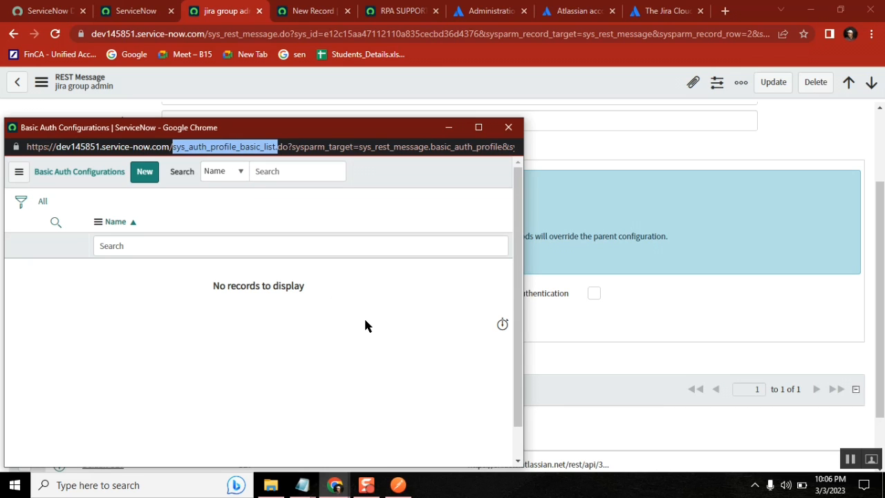
left_click(508, 127)
left_click(136, 11)
Load the sys_auth_profile_basic list, start a new Basic Auth Configuration, and open the Password field options
triple_click(54, 123)
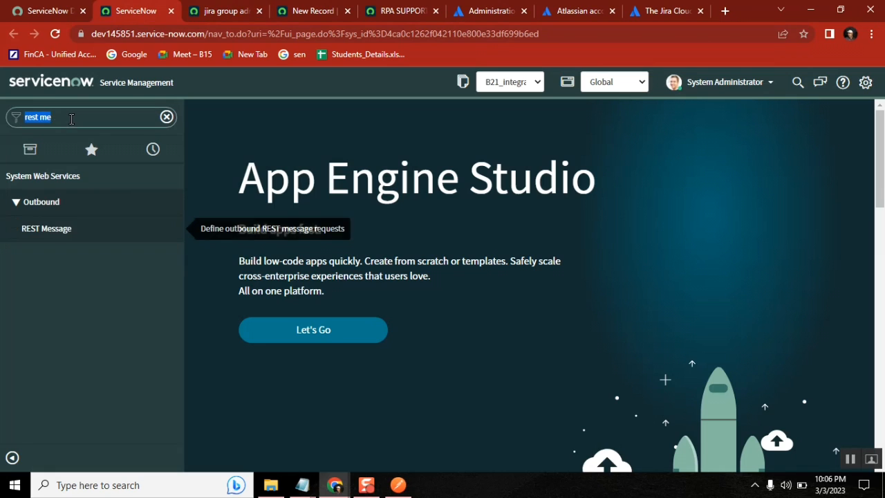
type("sys_auth_profile_basic_list.")
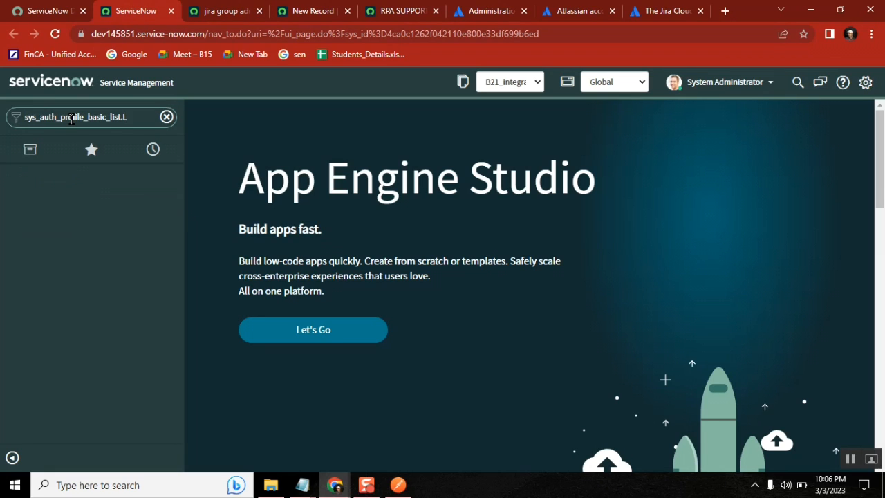
key("Return")
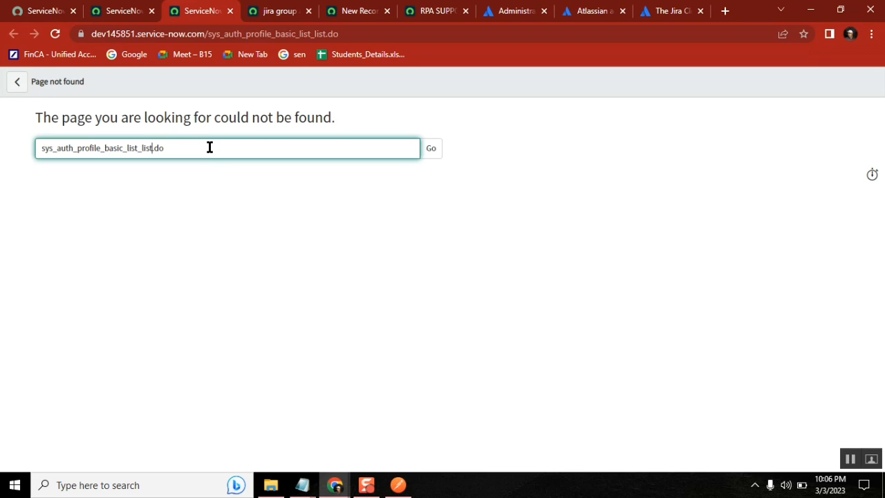
key("BackSpace")
key("BackSpace")
key("BackSpace")
key("Return")
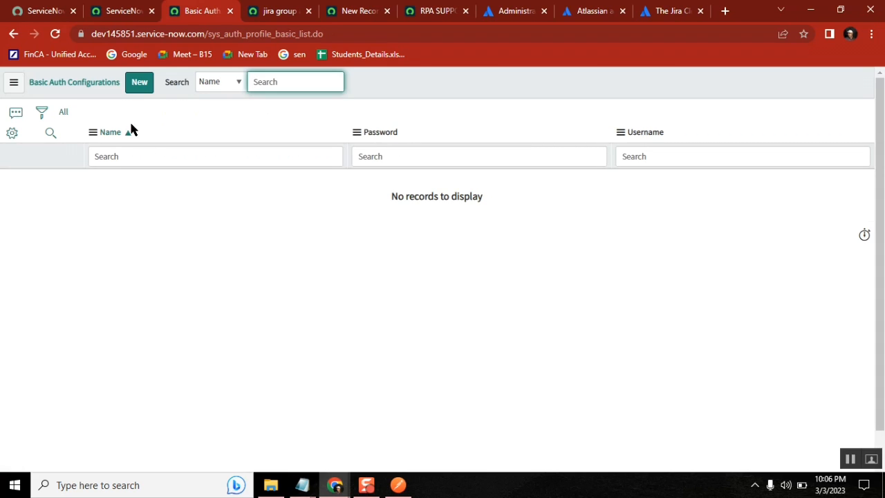
left_click(139, 83)
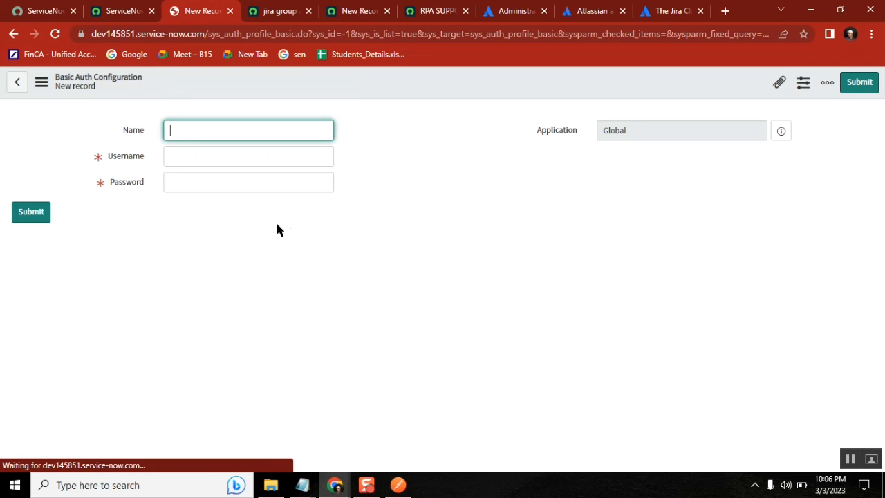
right_click(128, 186)
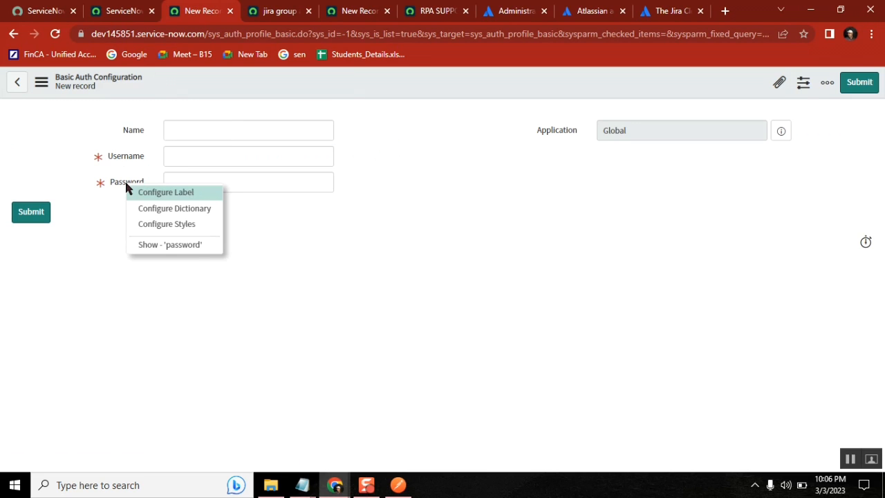
Open the Password field's dictionary entry and search its XML for max length
left_click(177, 211)
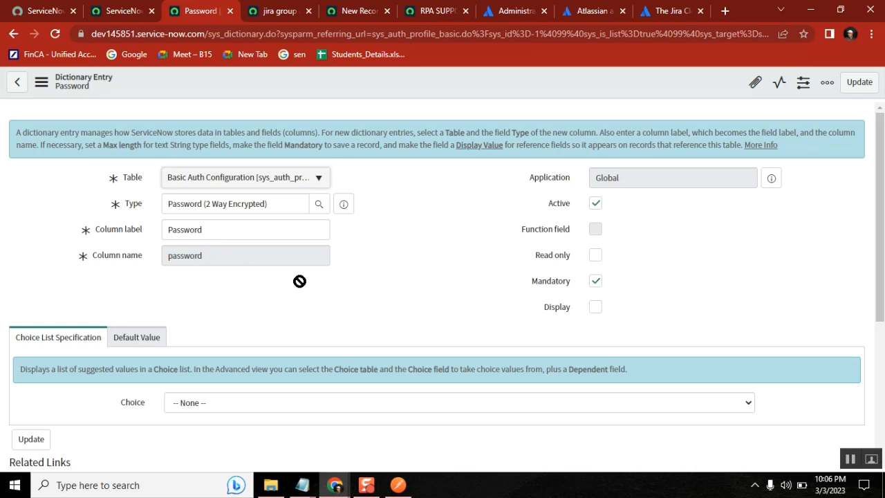
left_click(41, 83)
left_click(100, 278)
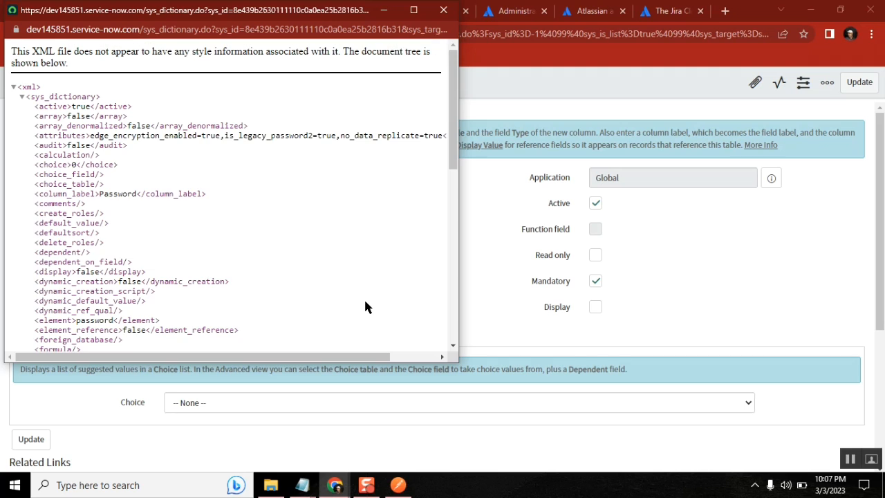
key("ctrl+f")
type("max")
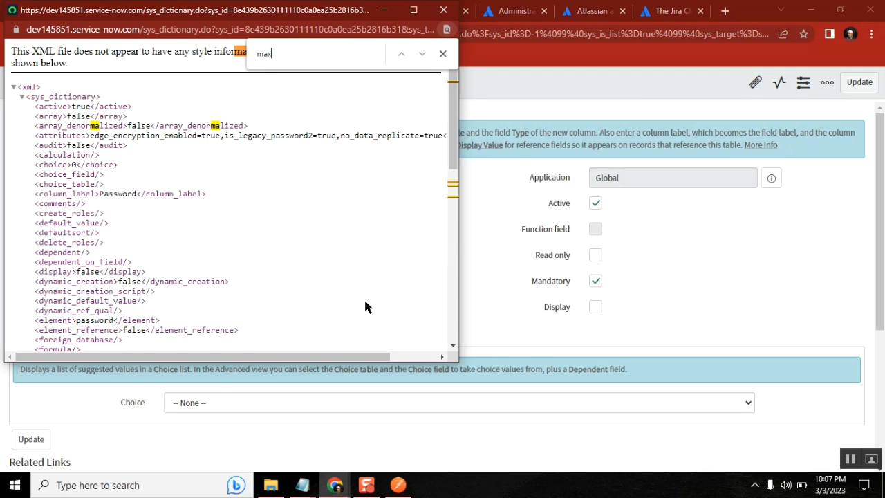
left_click(443, 53)
left_click(443, 14)
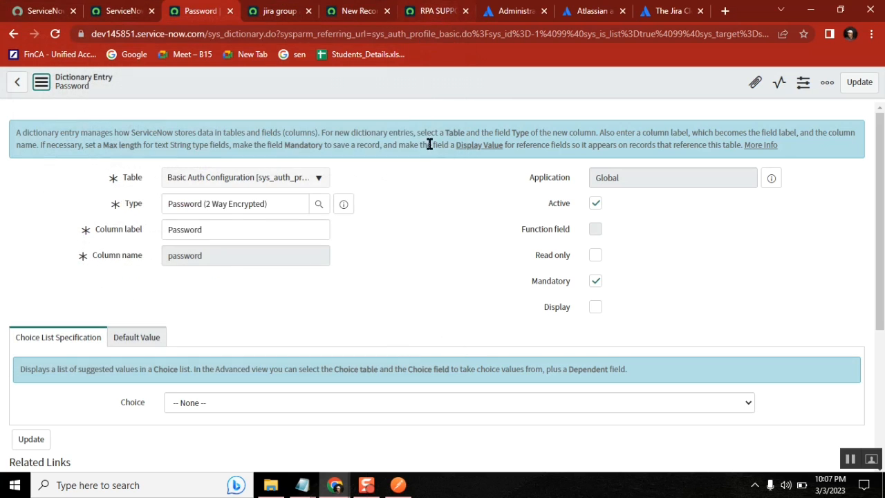
Move Max length above Column label in the dictionary entry form layout and save it
right_click(400, 76)
mouse_move(454, 181)
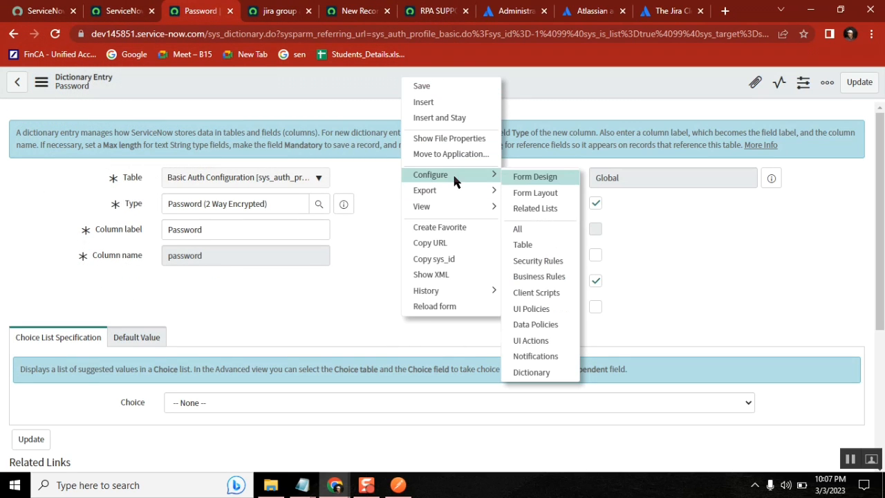
left_click(540, 192)
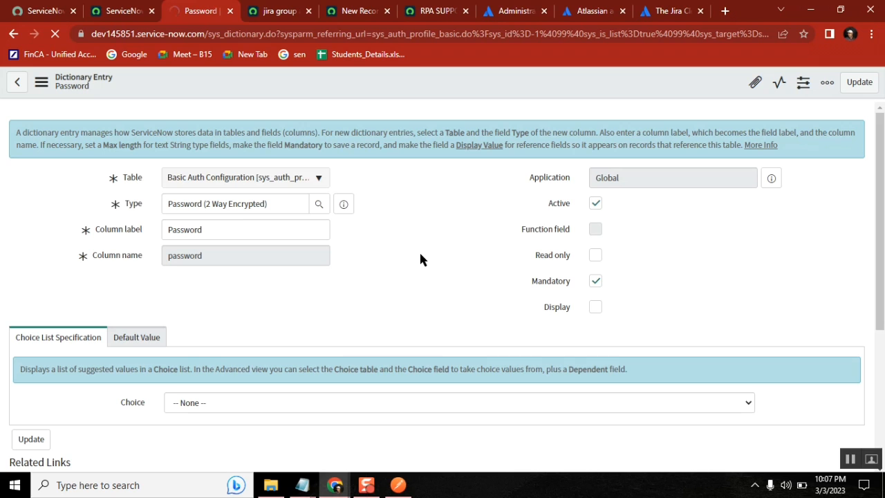
mouse_move(300, 486)
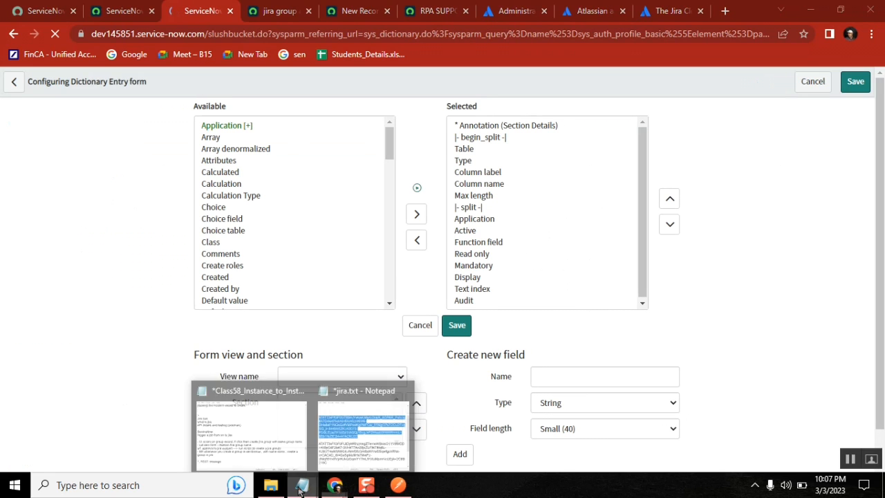
left_click(365, 435)
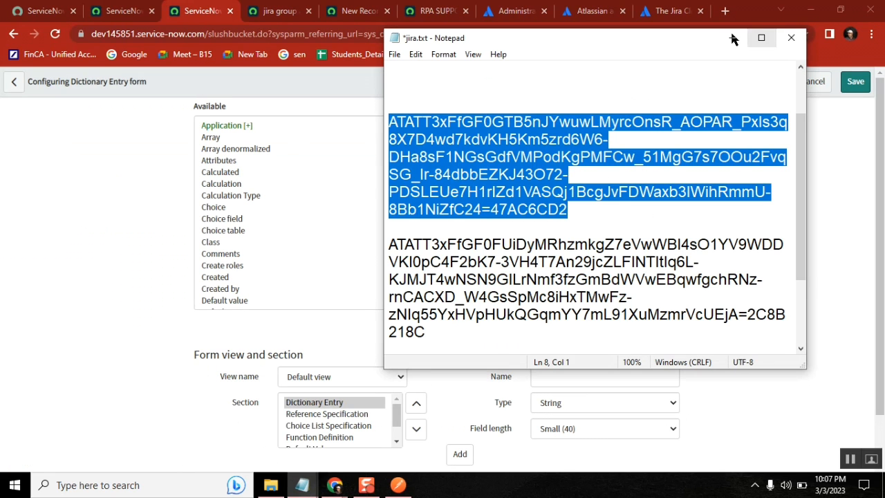
left_click(730, 39)
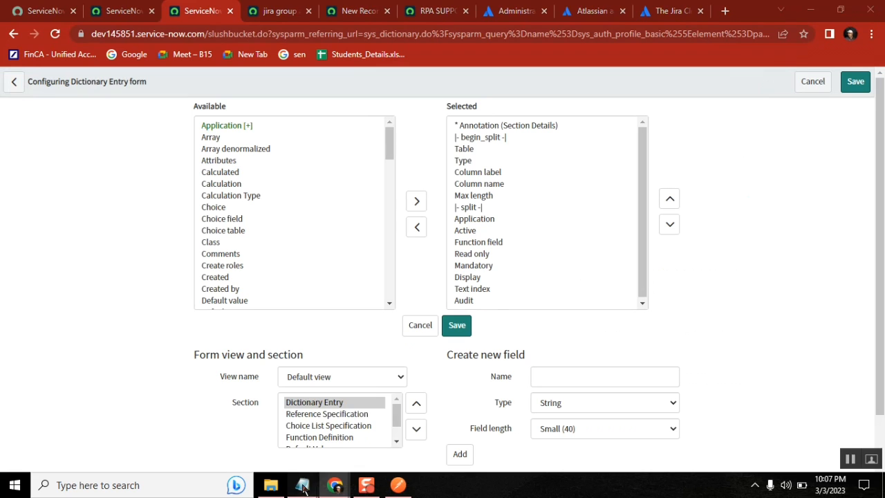
mouse_move(302, 487)
left_click(352, 421)
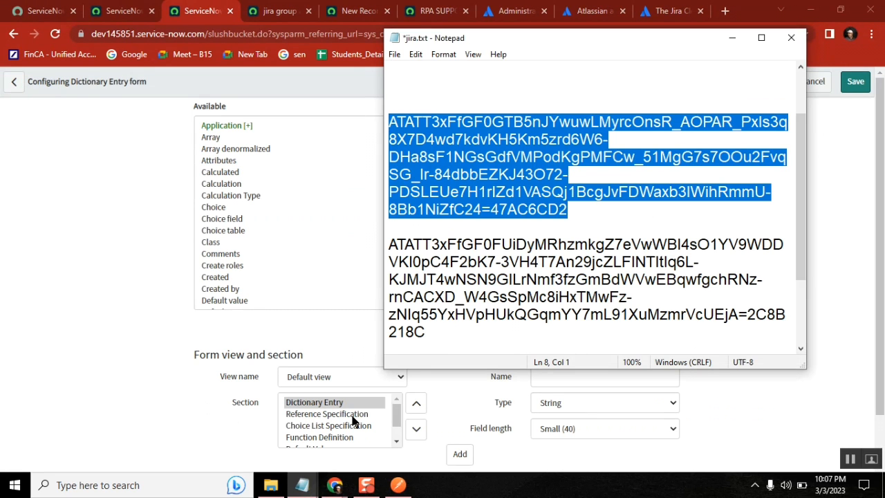
left_click(97, 306)
left_click(237, 184)
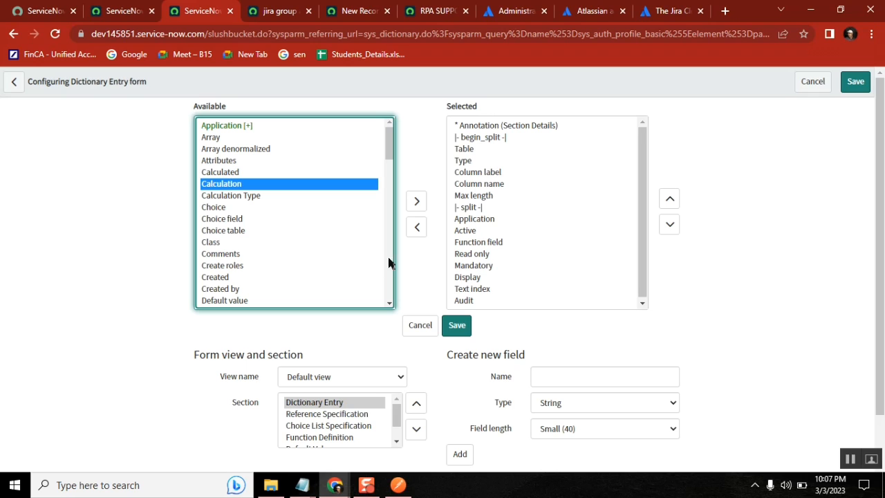
left_click(479, 196)
left_click(668, 200)
left_click(668, 200)
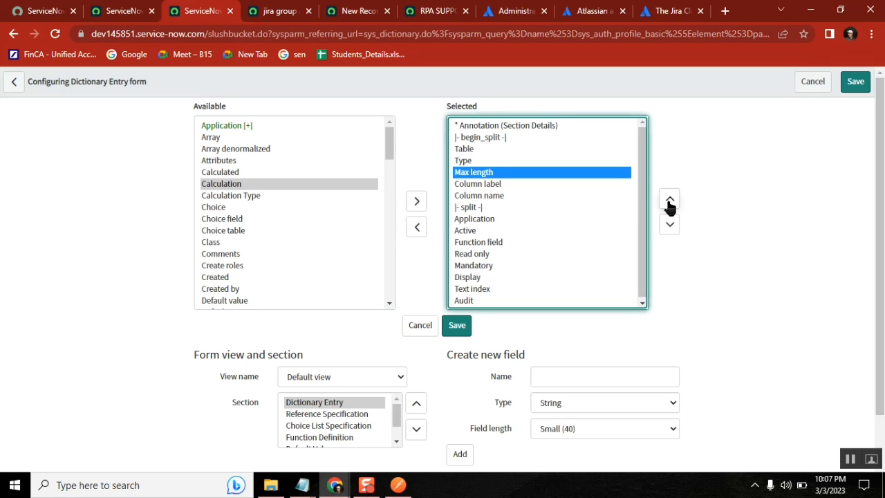
left_click(856, 82)
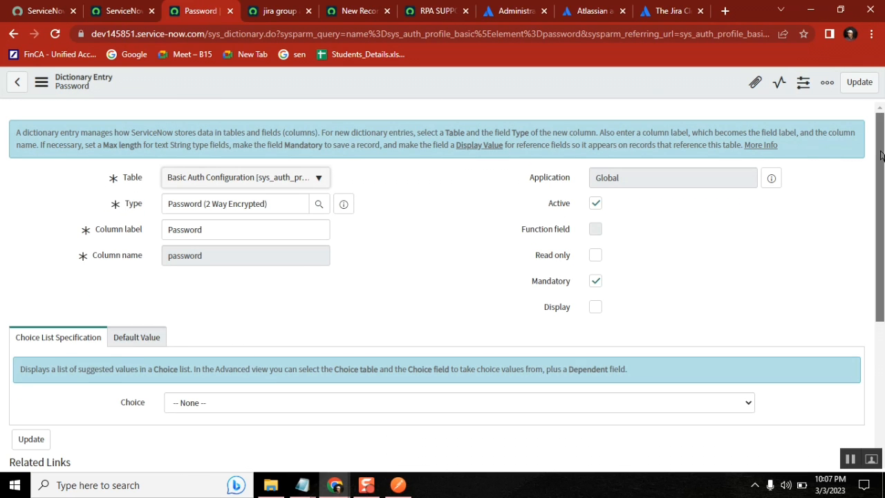
Glance at the default value settings, then go back to the empty Basic Auth Configurations list
scroll(291, 247, "down", 2)
left_click(141, 187)
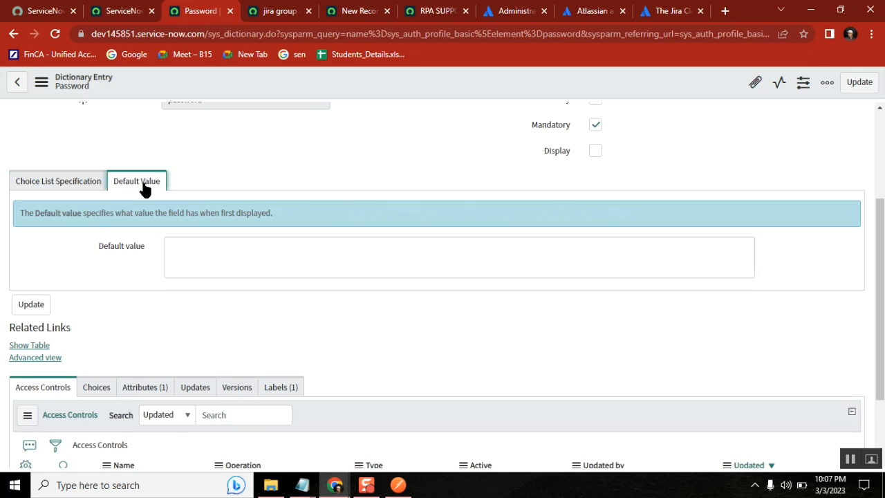
left_click(45, 182)
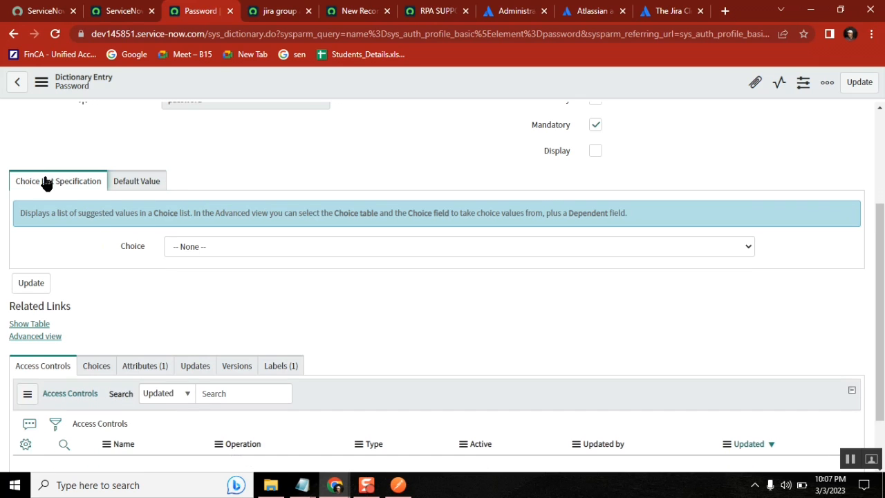
left_click(110, 11)
left_click(188, 11)
left_click(11, 34)
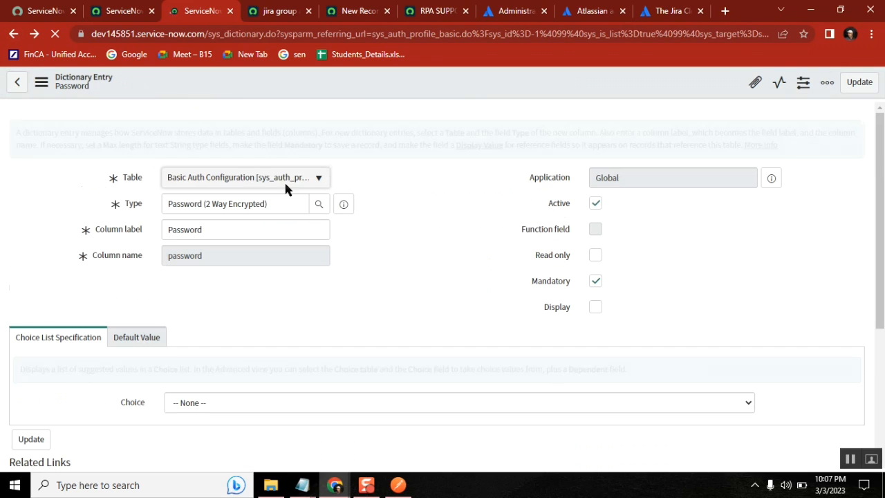
left_click(14, 35)
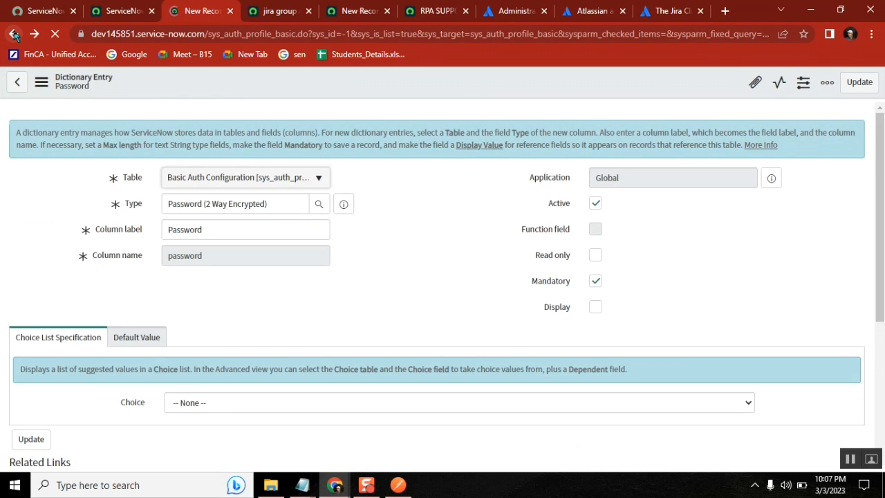
left_click(13, 34)
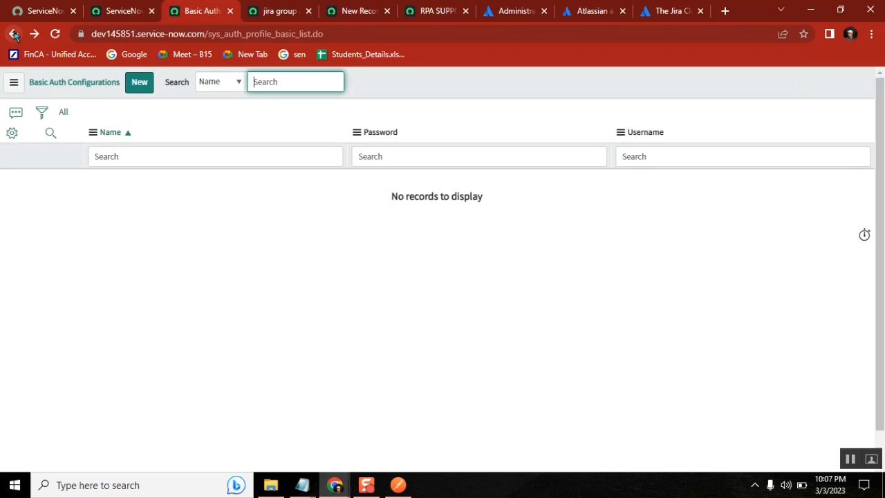
Reopen the sys_auth_profile_basic.password dictionary entry from a new record's Password field options
left_click(13, 133)
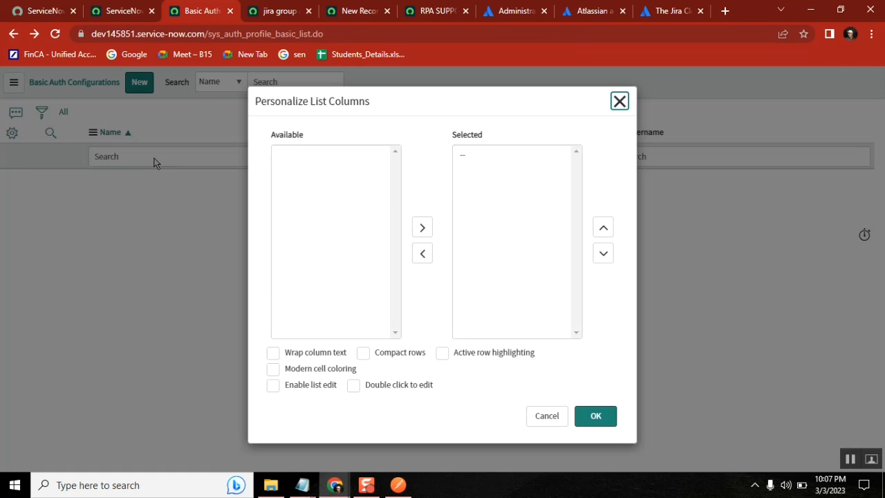
left_click(298, 189)
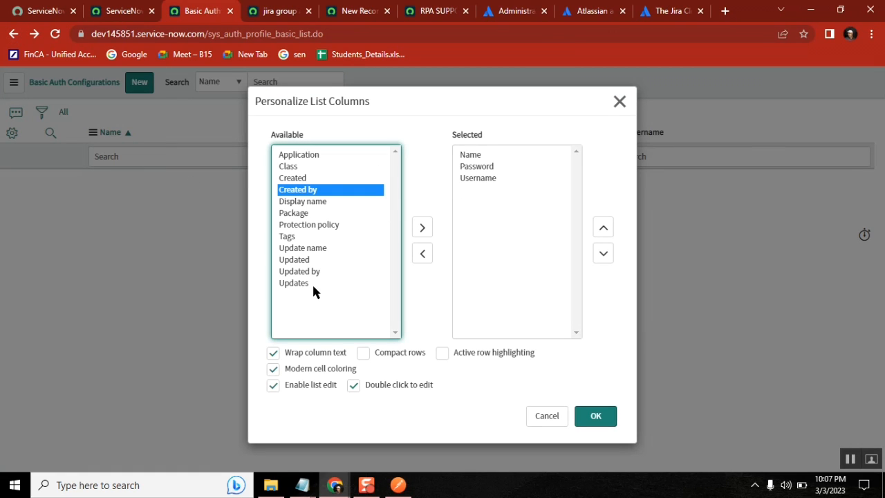
left_click(620, 102)
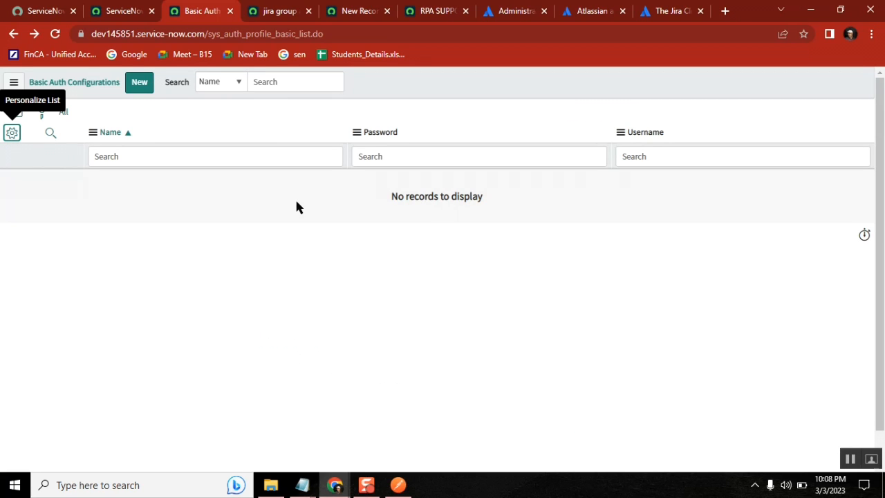
left_click(141, 83)
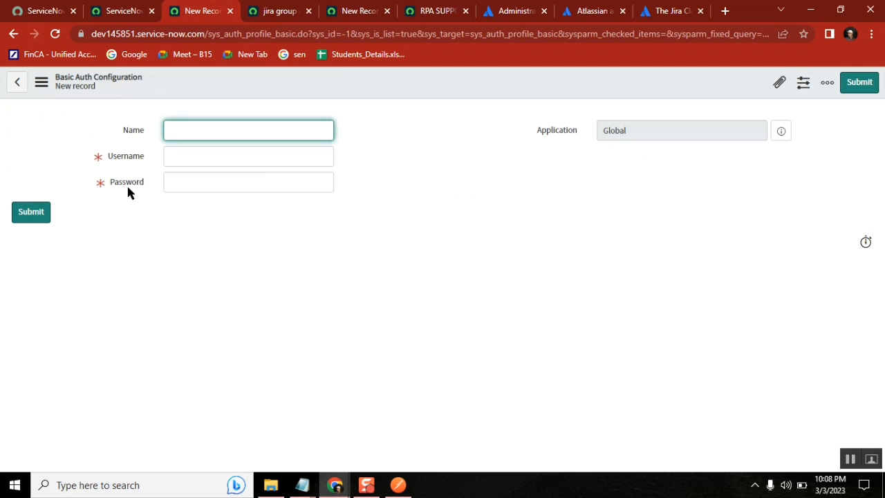
right_click(128, 185)
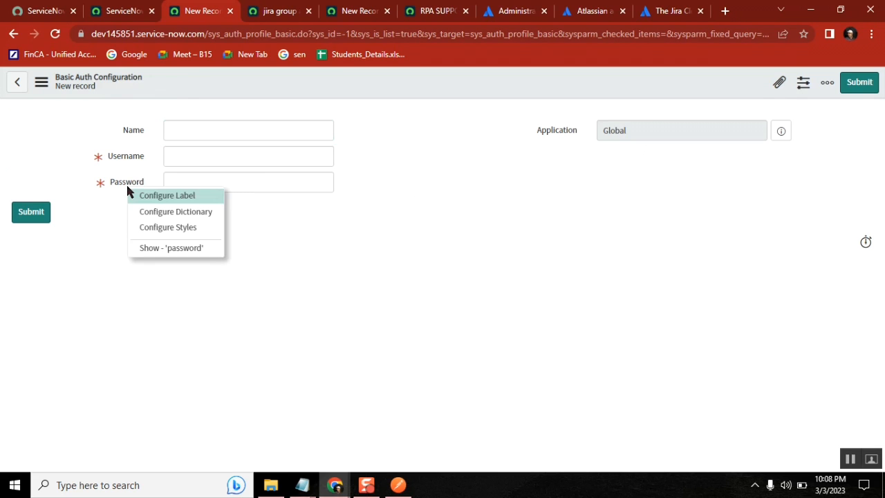
left_click(185, 214)
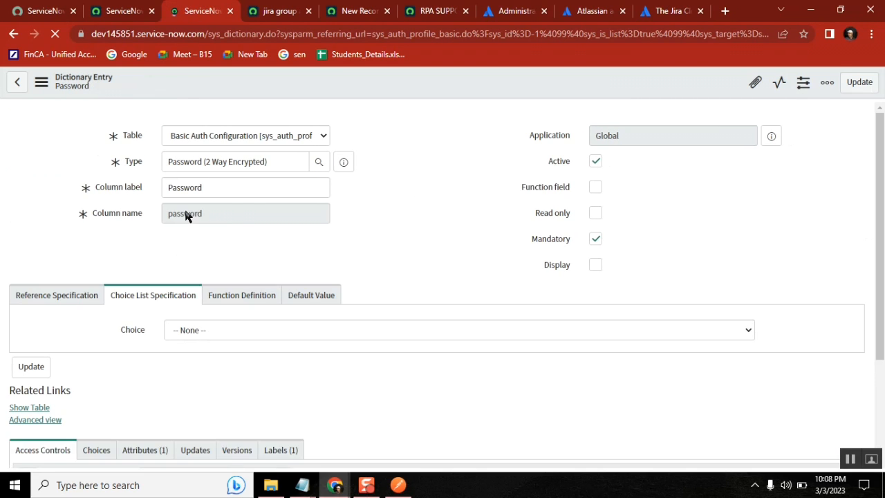
left_click(264, 36)
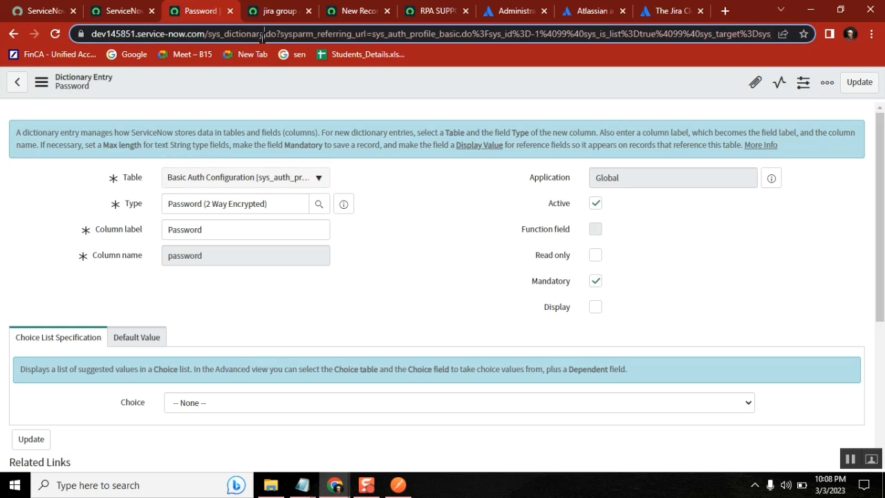
left_click(264, 35)
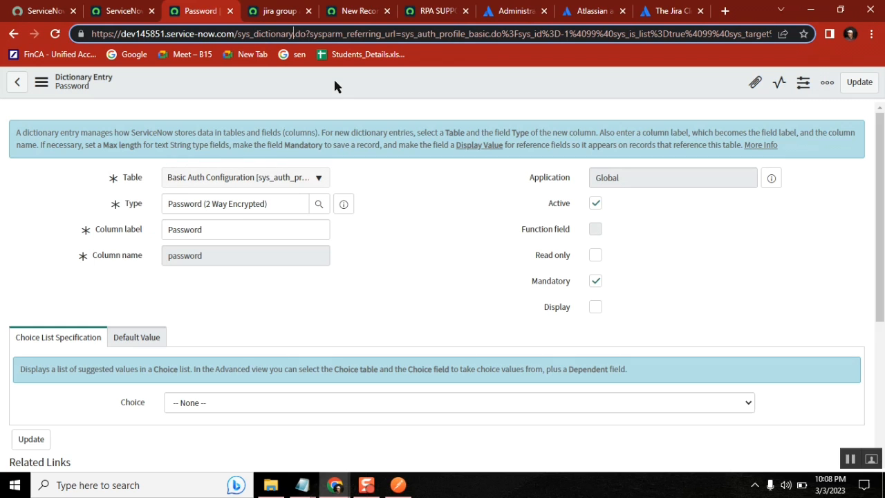
Switch to sys_dictionary_list.do and show Mandatory and Max length columns below Column name
key("Down")
type("_list")
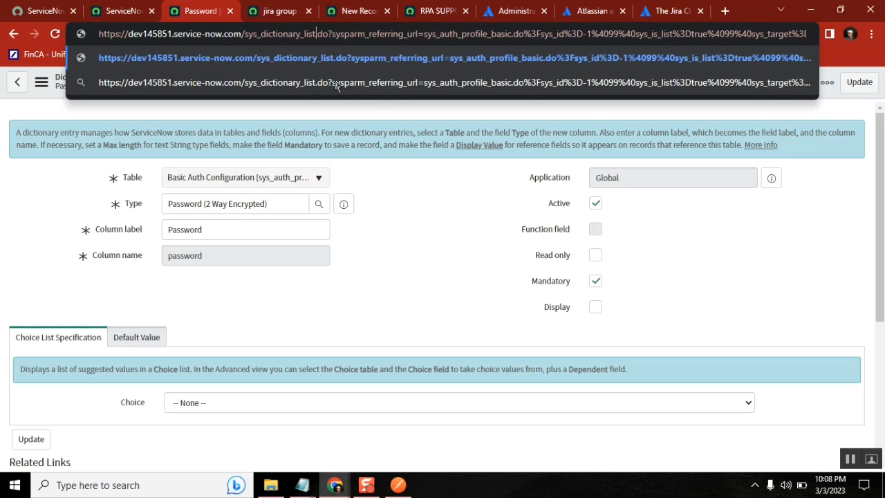
key("Return")
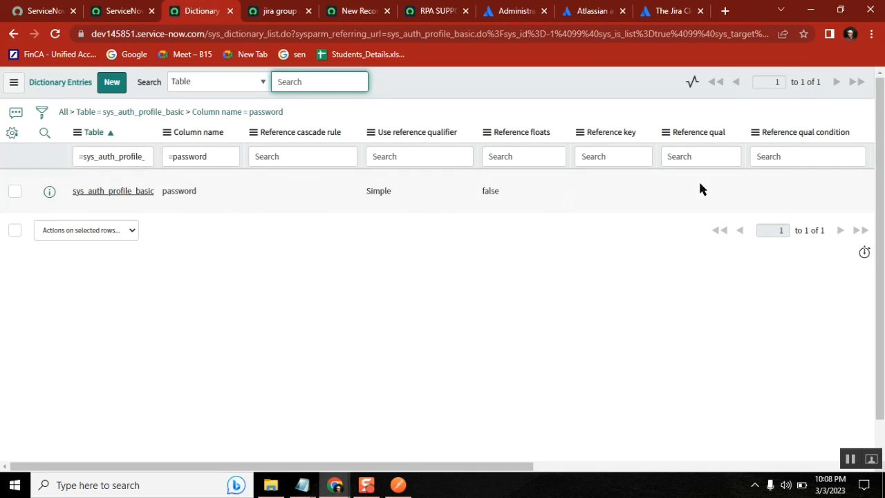
left_click(12, 132)
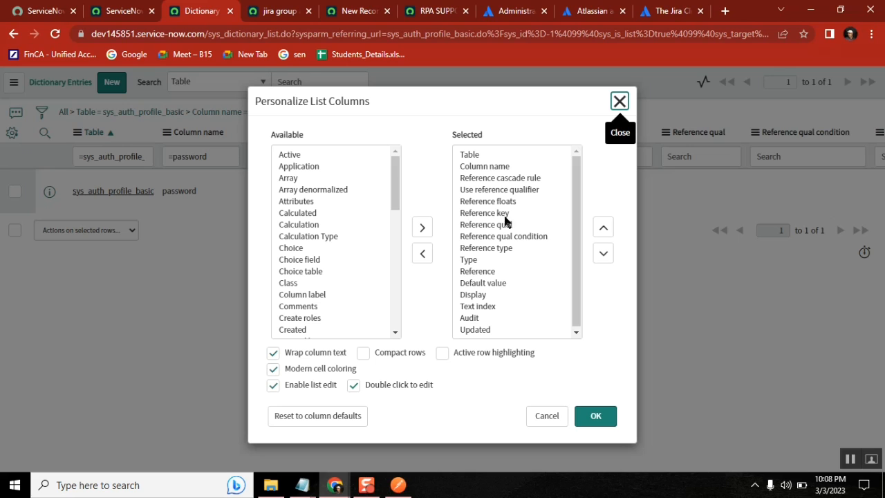
left_click(309, 218)
key("m")
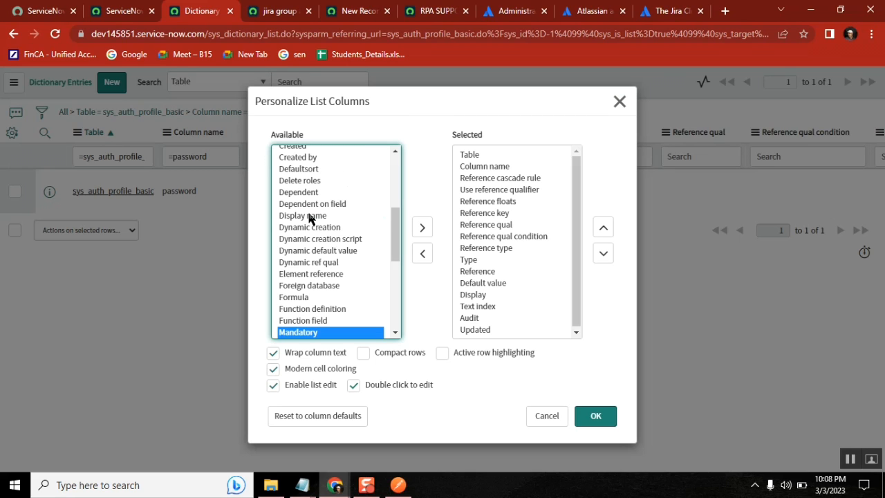
left_click(395, 332)
left_click(315, 266)
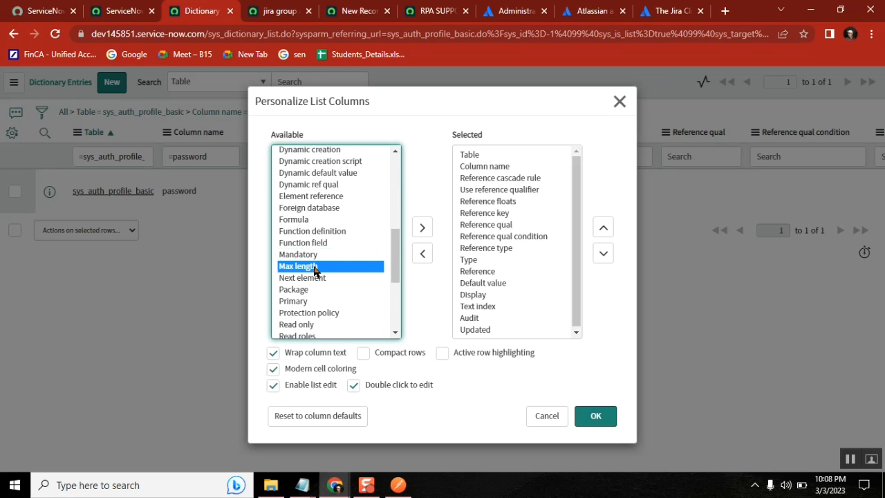
left_click(298, 255, "shift")
left_click(423, 228)
left_click(603, 227)
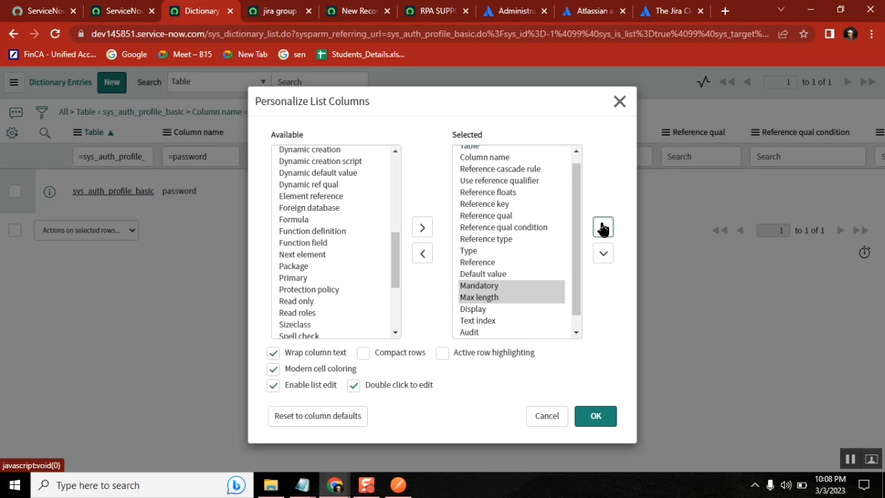
double_click(603, 227)
double_click(602, 227)
double_click(603, 228)
triple_click(603, 228)
left_click(603, 227)
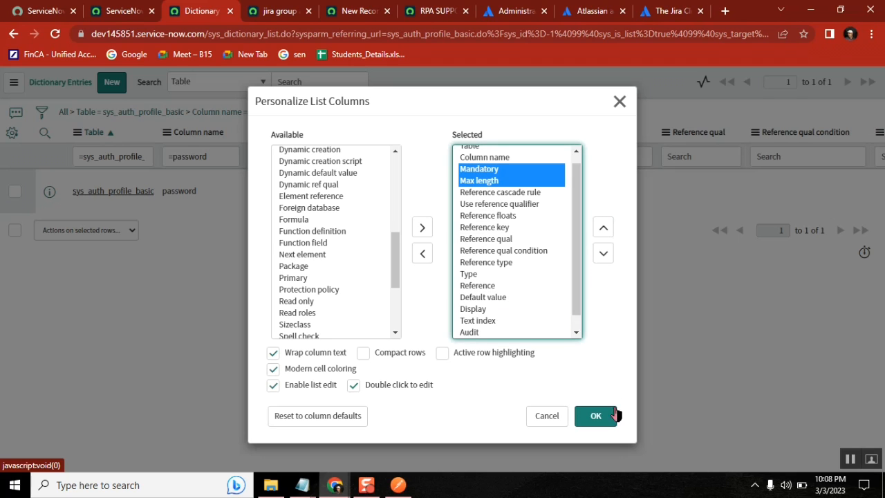
left_click(597, 417)
key("Return")
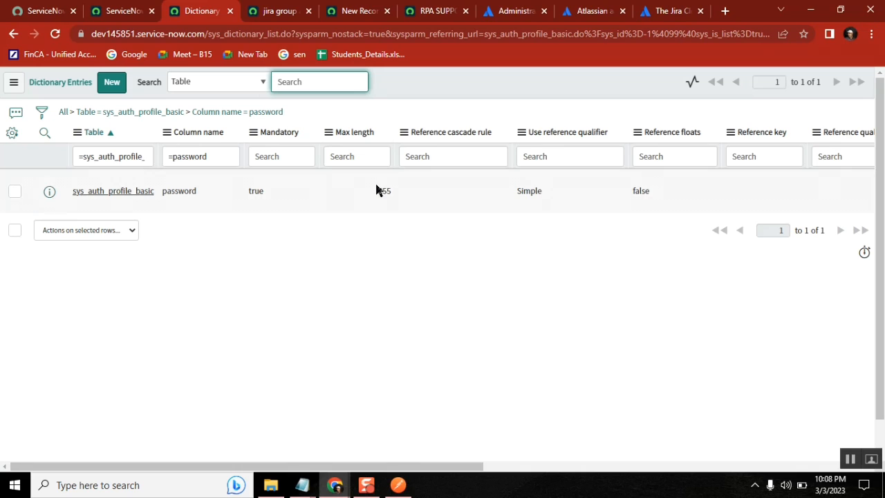
Change the password field's Max length from 255 to 2255
double_click(381, 189)
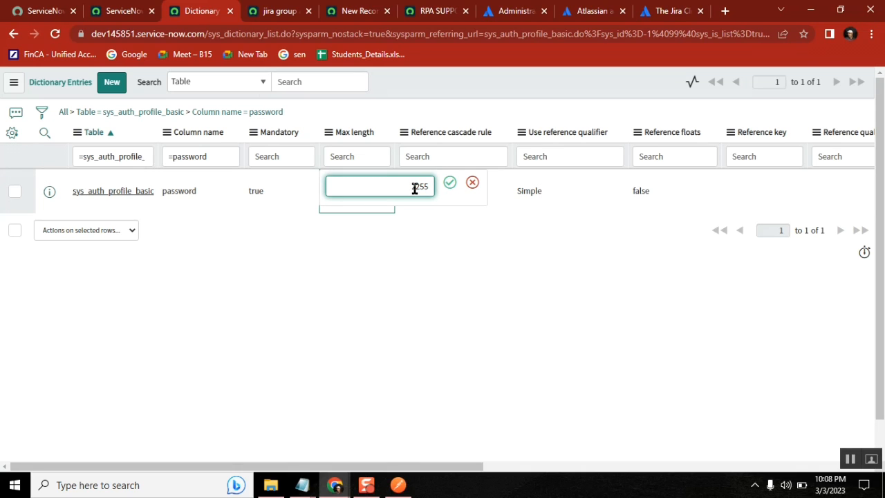
type("2")
left_click(449, 183)
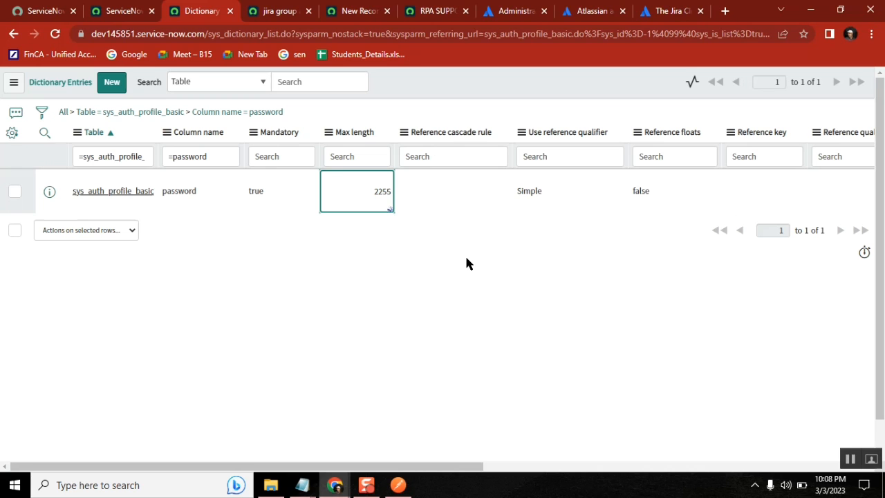
left_click(119, 10)
Create a new basic auth profile named 'jira' with the Jira account username
left_click(271, 10)
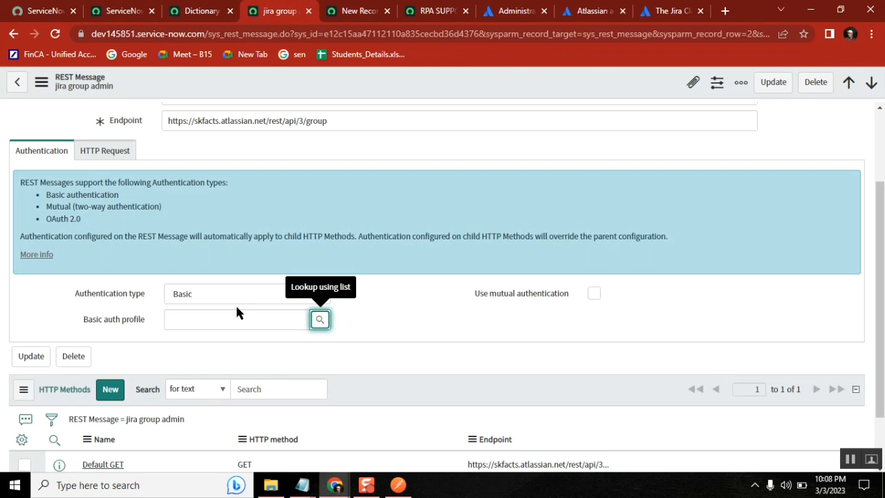
left_click(321, 322)
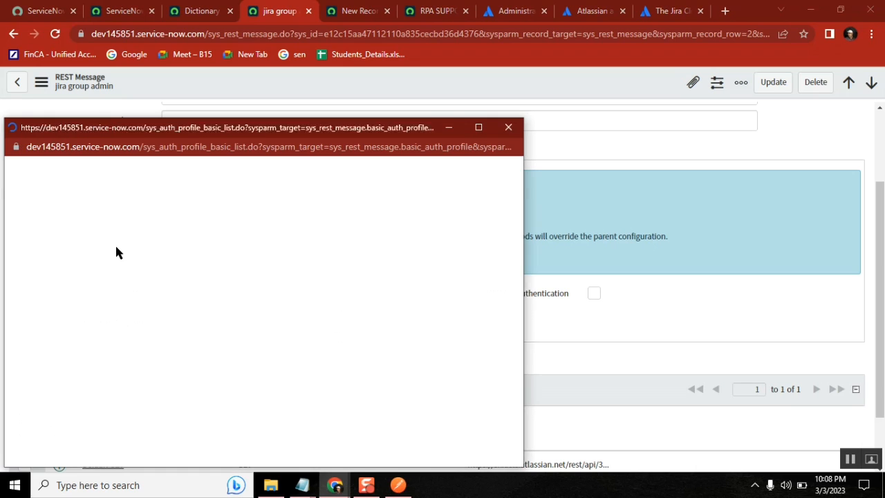
left_click(144, 171)
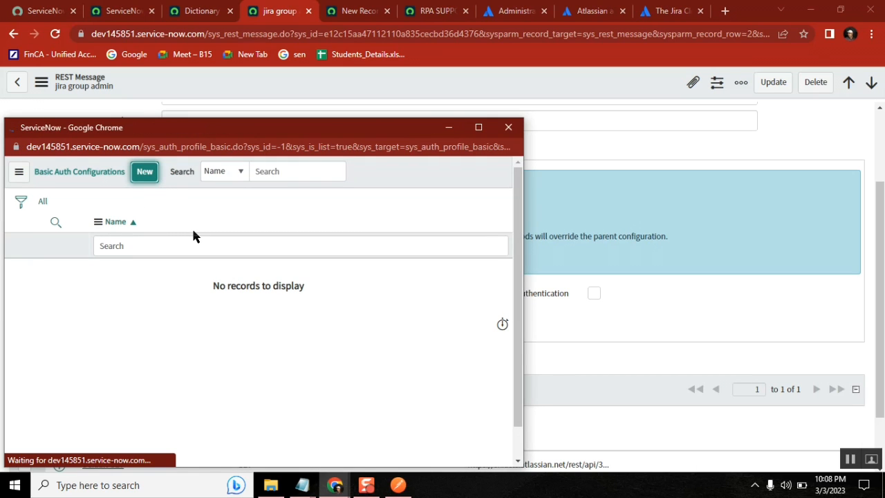
left_click(126, 219)
type("jira")
key("Tab")
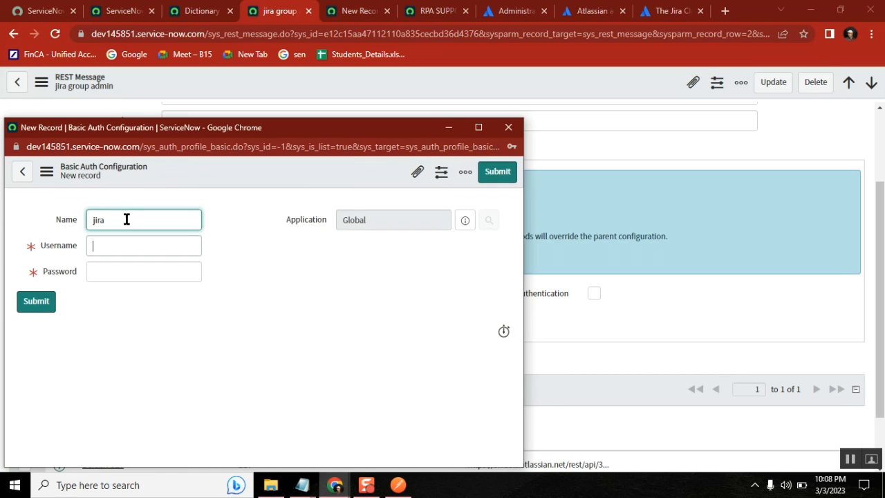
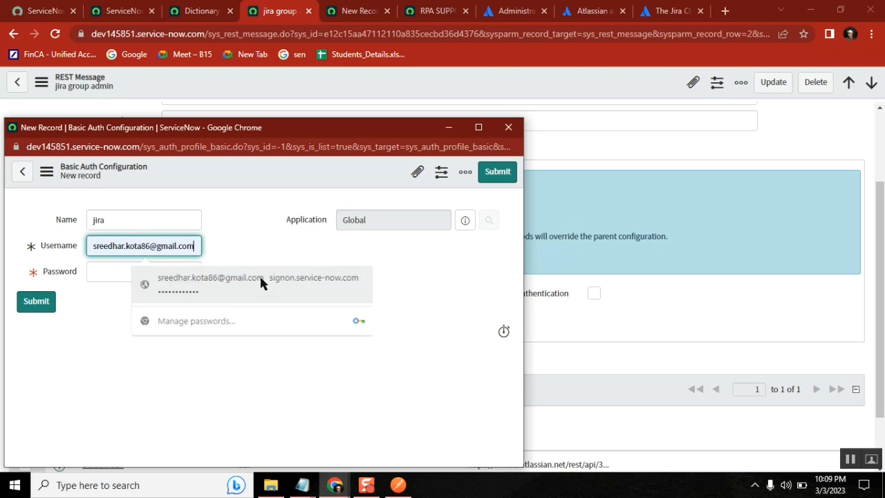
left_click(259, 276)
Paste the Jira API token from jira.txt as the password and submit the profile
left_click(163, 278)
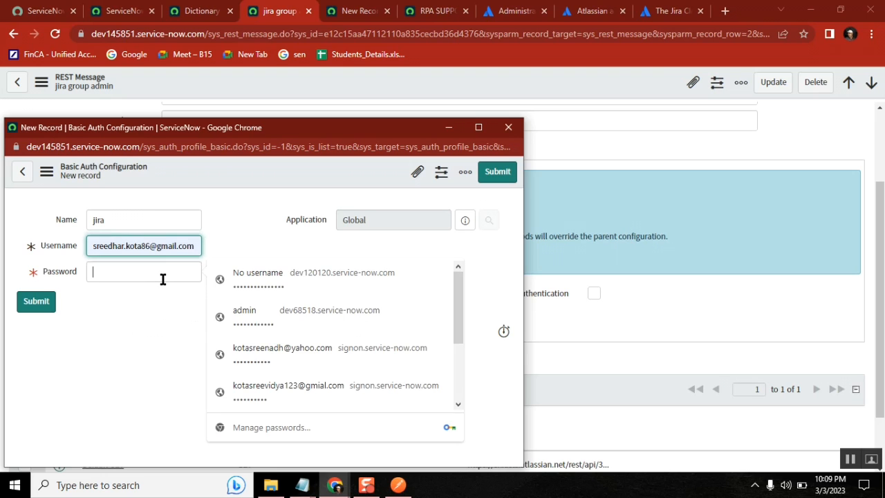
key("ctrl+v")
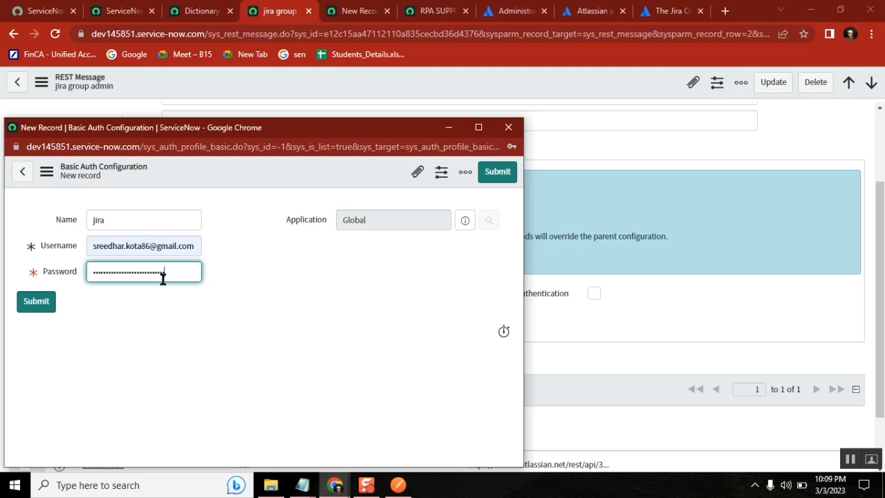
key("ctrl+a")
key("BackSpace")
left_click(302, 484)
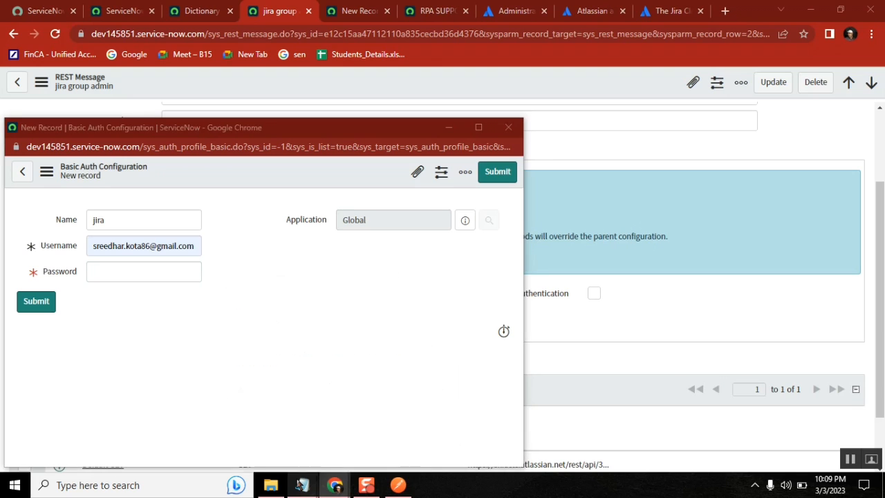
left_click(343, 437)
right_click(506, 175)
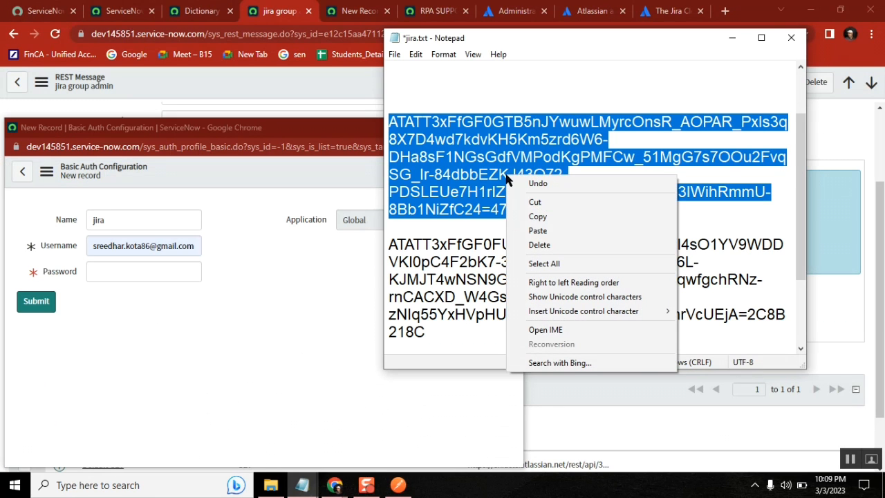
left_click(554, 217)
left_click(143, 275)
key("ctrl+v")
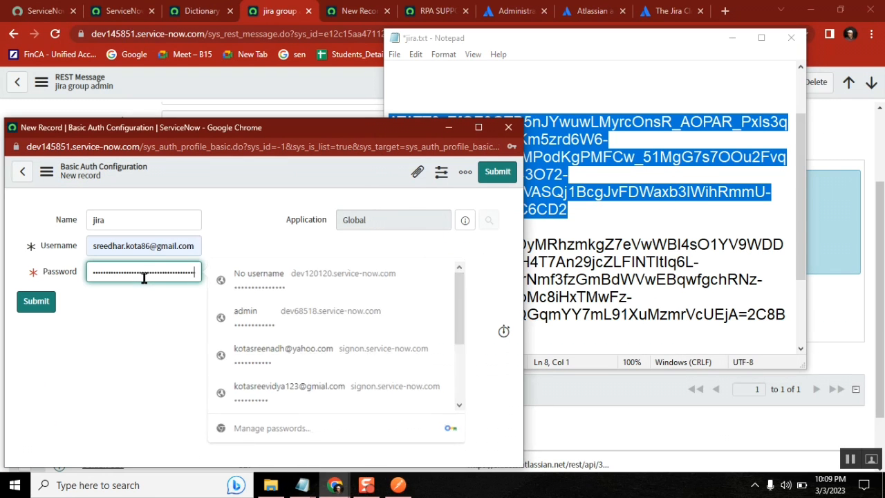
left_click(28, 304)
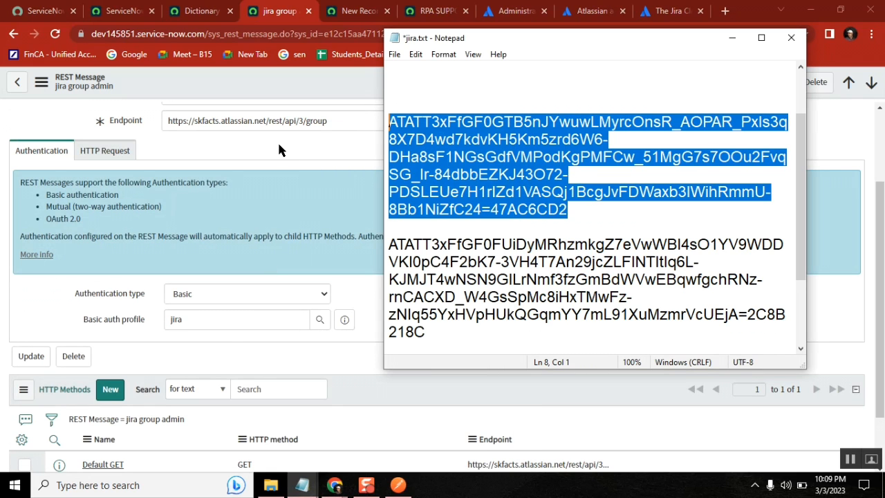
Save the 'jira group admin' REST message, then start a new entry in its HTTP Methods list
left_click(821, 141)
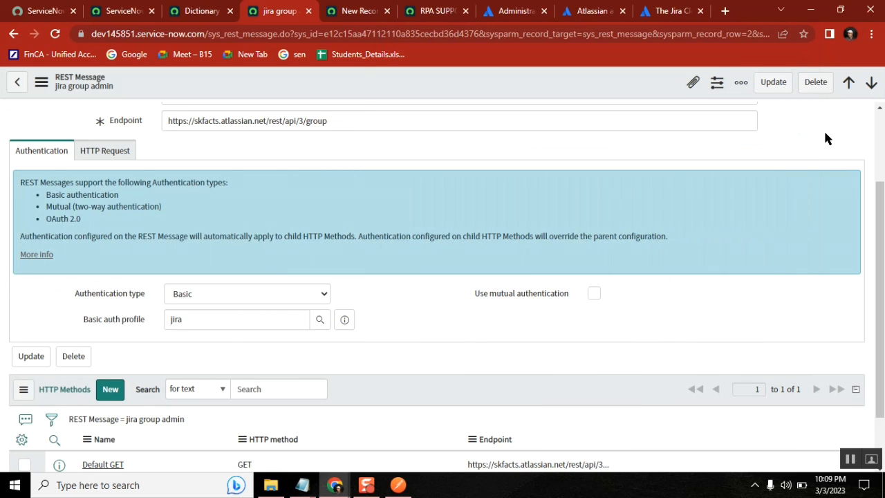
left_click_drag(882, 250, 882, 299)
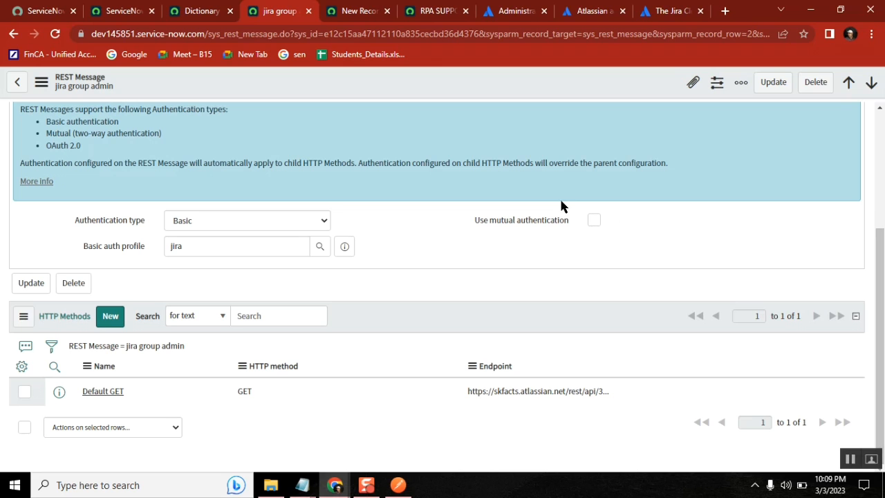
right_click(379, 79)
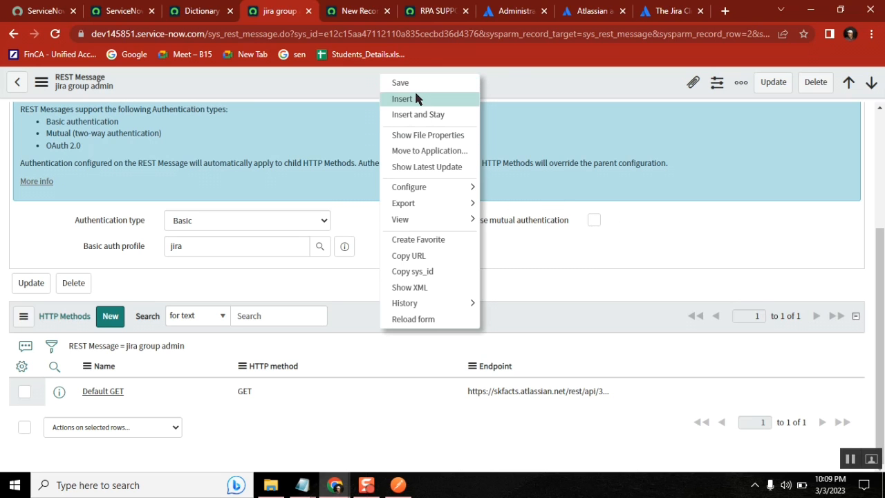
left_click(412, 83)
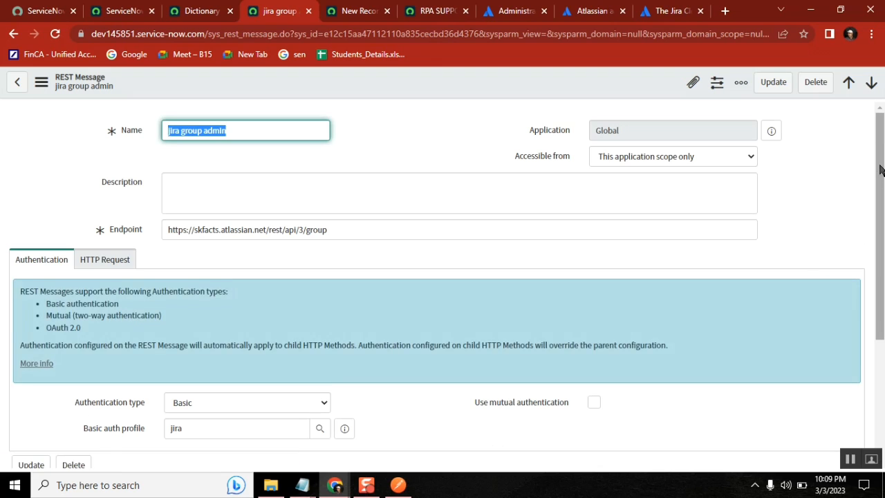
scroll(394, 420, "down", 3)
left_click(113, 311)
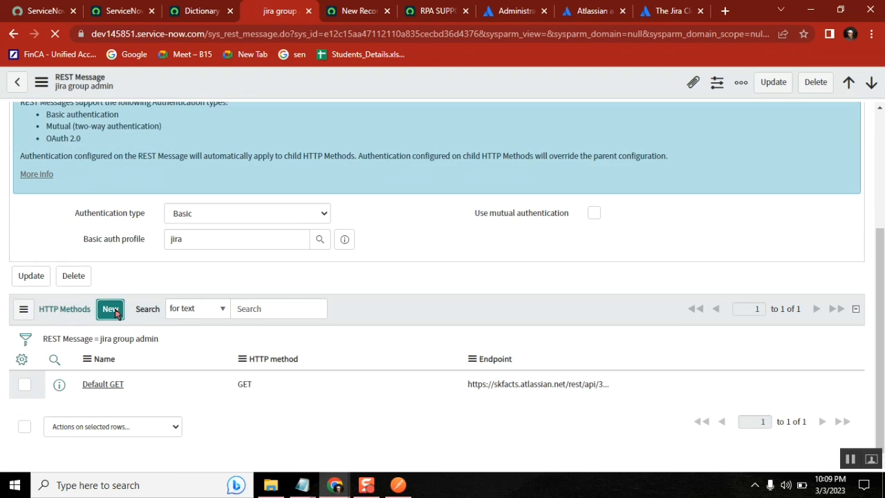
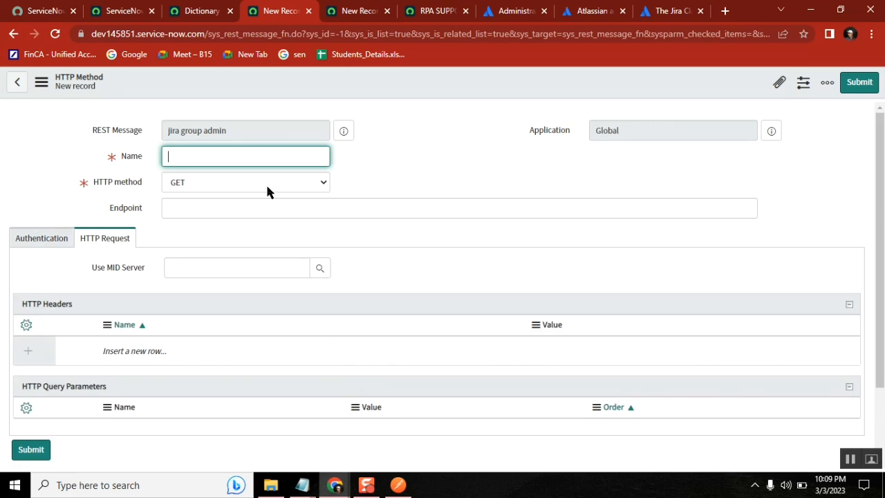
Name the new method 'create jira group' and set its HTTP method to POST
type("create jira group")
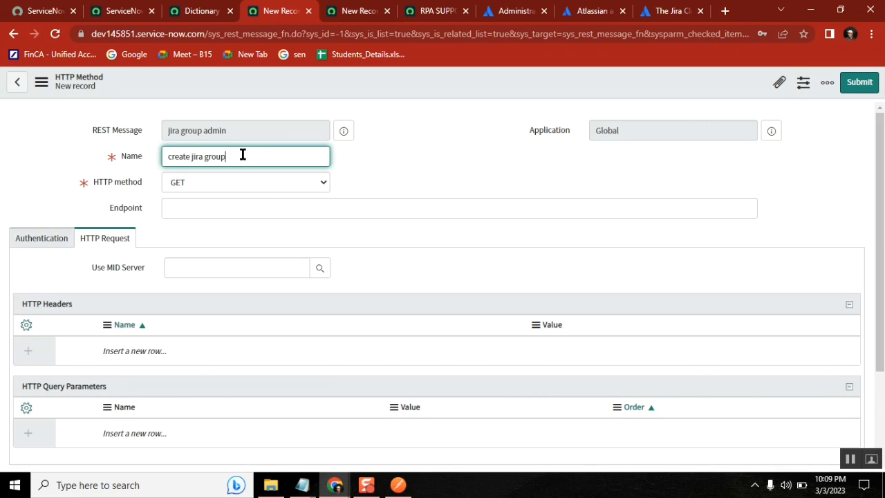
left_click(220, 177)
left_click(198, 207)
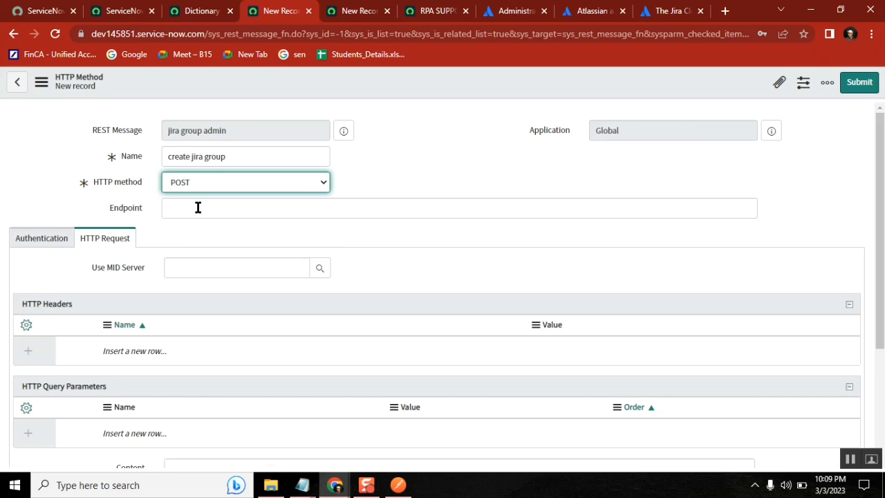
left_click(45, 239)
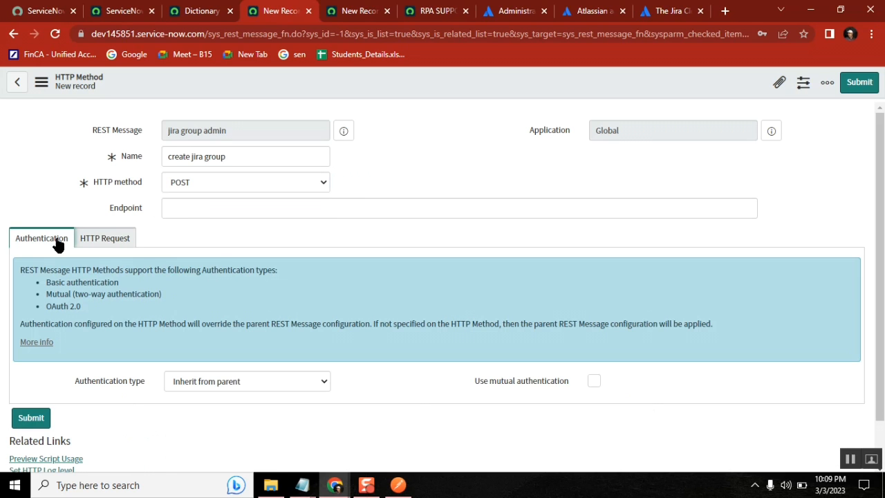
left_click(124, 238)
left_click(247, 207)
Copy the Jira group URL from Postman into the Endpoint field
key("alt+Tab")
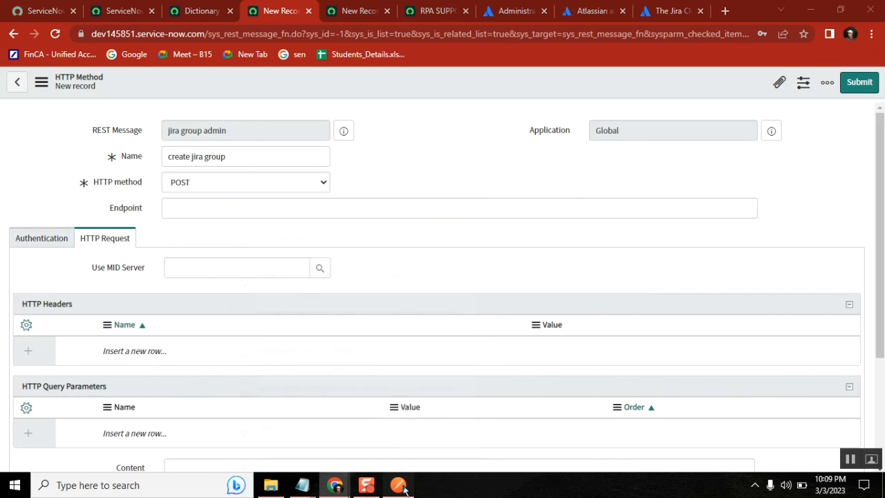
left_click_drag(484, 139, 325, 139)
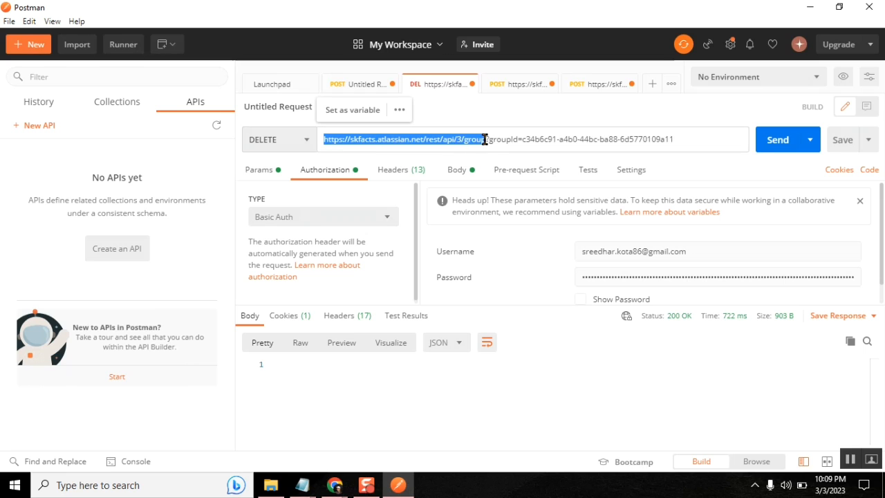
key("ctrl+c")
key("alt+Tab")
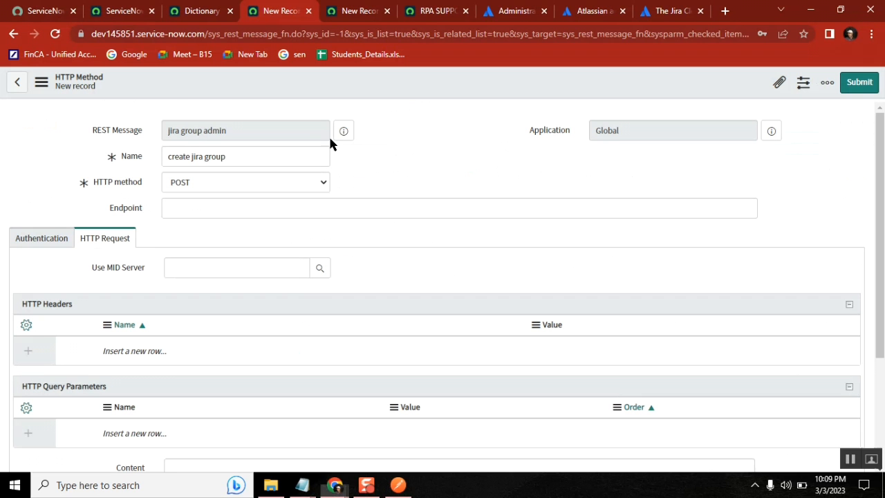
left_click(365, 214)
key("ctrl+v")
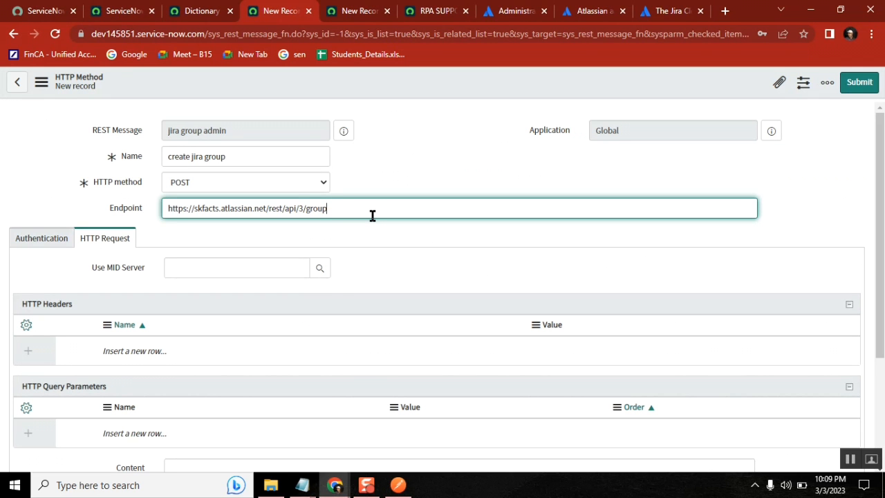
Keep authentication inherited from the parent and save the HTTP method record
left_click(47, 242)
left_click(188, 384)
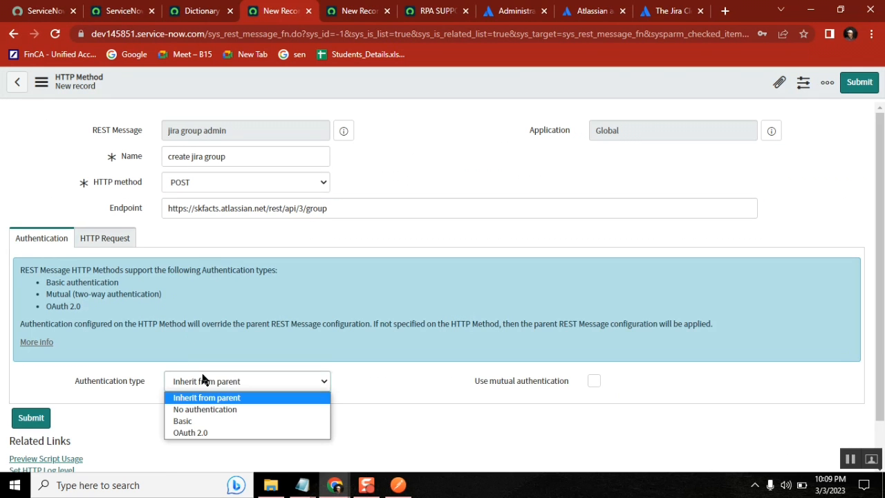
left_click(405, 183)
scroll(776, 214, "down", 1)
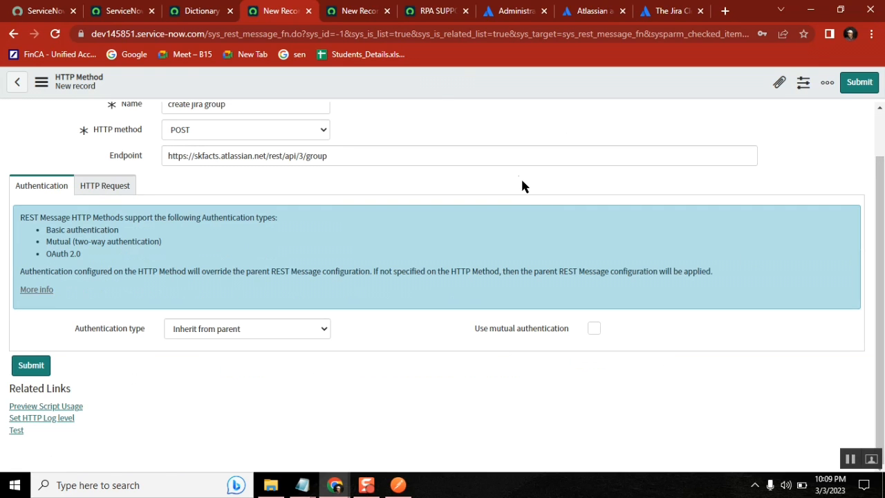
right_click(449, 78)
left_click(476, 86)
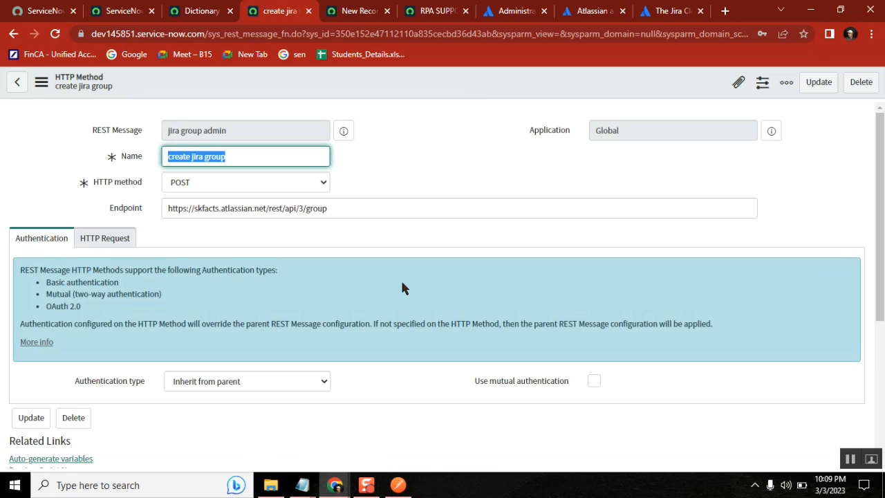
Start a new HTTP header row and find the header details in the class notes
left_click(105, 238)
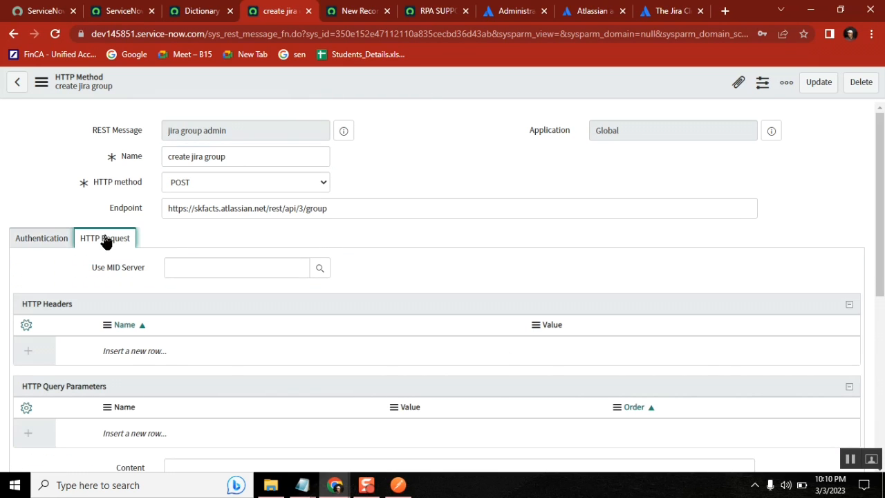
left_click(145, 351)
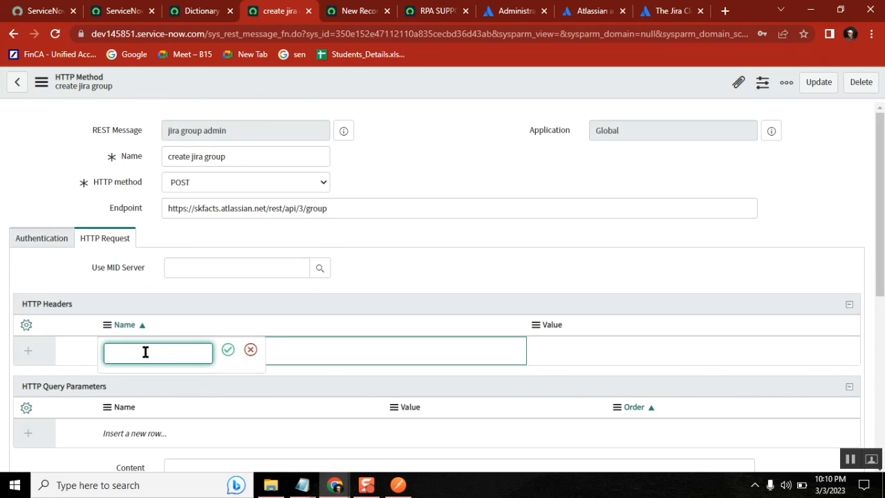
left_click(442, 137)
mouse_move(302, 484)
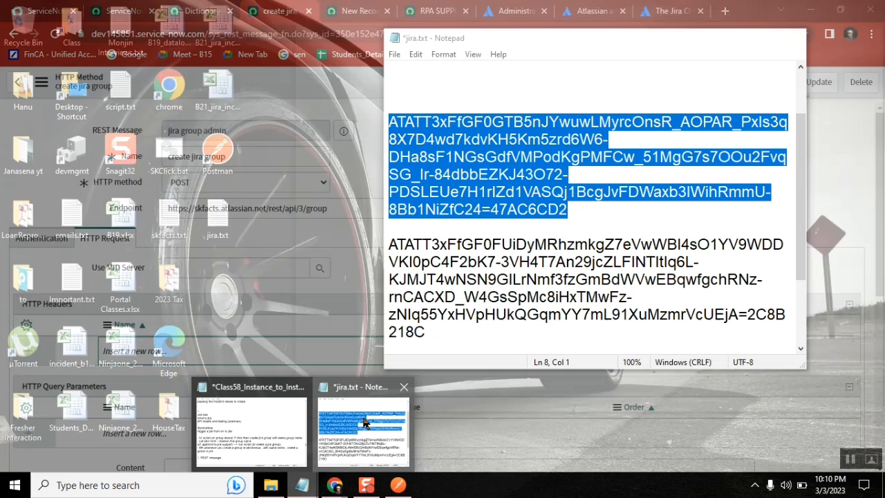
left_click(332, 423)
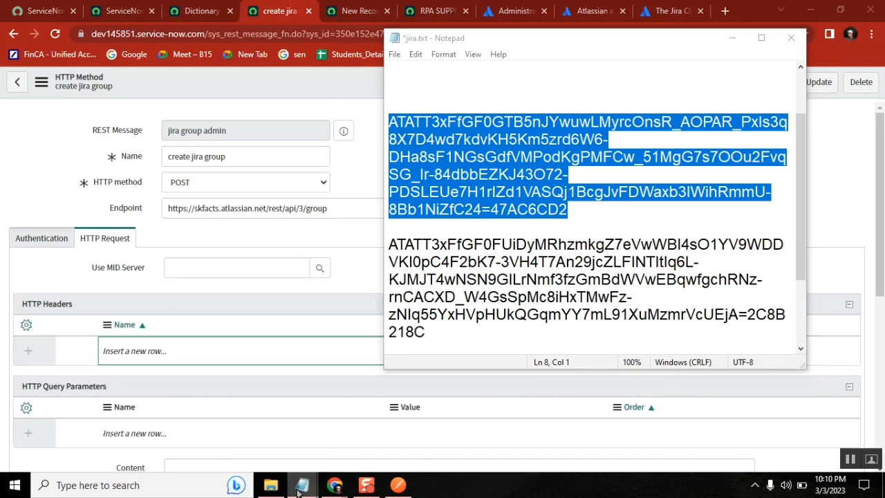
left_click(259, 420)
left_click(415, 221)
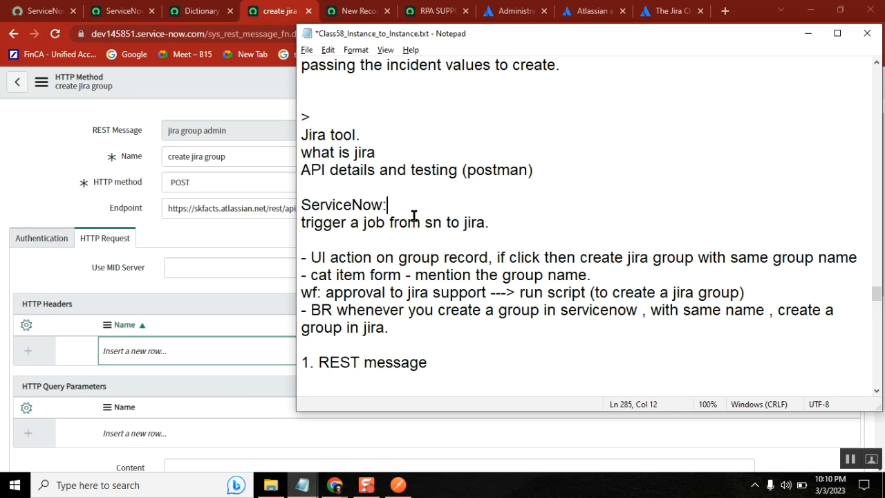
key("Up")
key("Up")
key("Up")
key("Up")
key("Up")
key("Up")
key("Up")
key("Up")
key("Up")
key("Up")
key("Up")
key("Up")
key("Up")
key("Up")
key("Up")
key("Up")
key("Up")
key("Up")
key("Up")
key("Up")
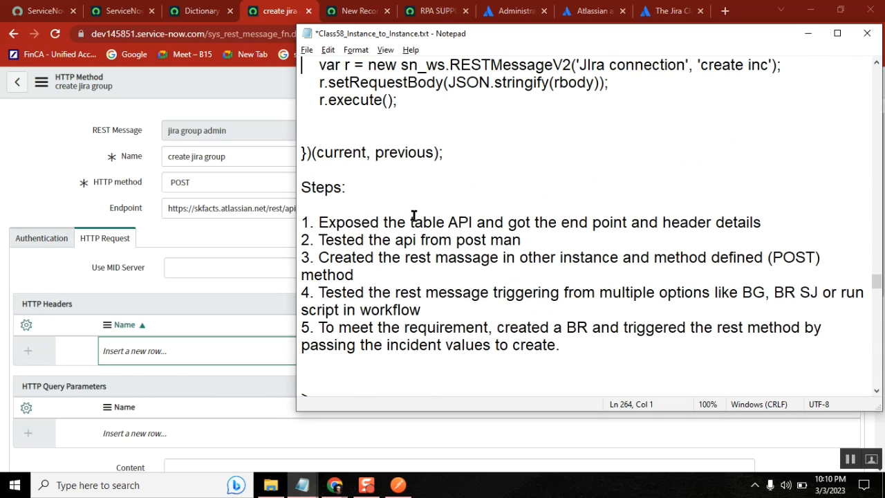
key("Up")
key("Up")
key("Up")
key("Up")
key("Up")
key("Up")
key("Up")
key("Up")
key("Up")
key("Up")
key("Up")
key("Up")
key("Up")
key("Up")
key("Up")
key("Up")
key("Up")
key("Up")
key("Up")
key("Up")
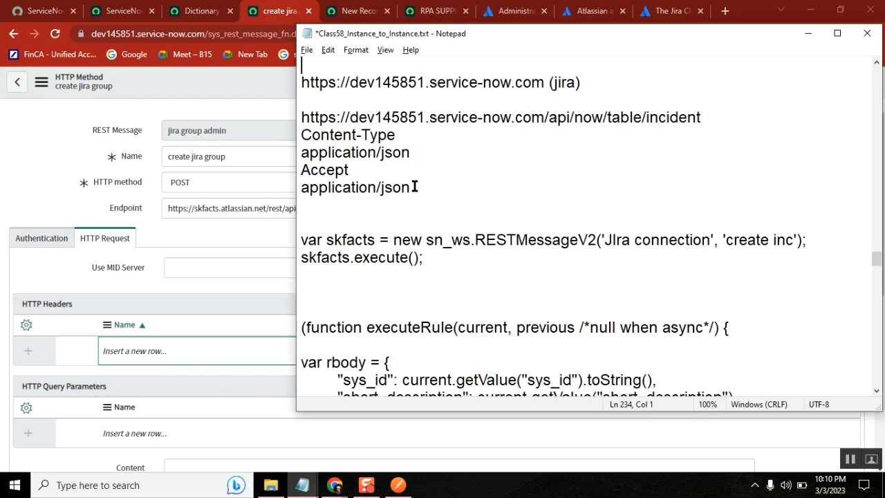
Add an HTTP header named Accept, copied from the class notes
left_click(351, 170)
left_click_drag(351, 170, 302, 170)
left_click(300, 169)
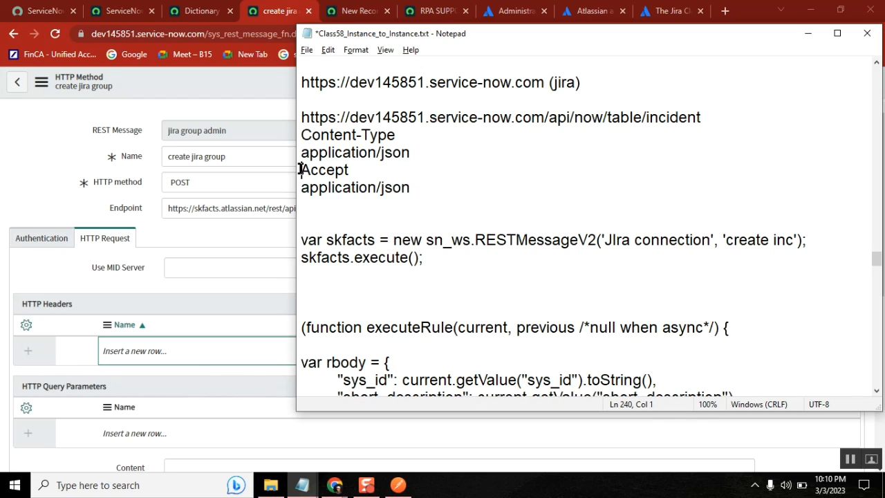
double_click(339, 170)
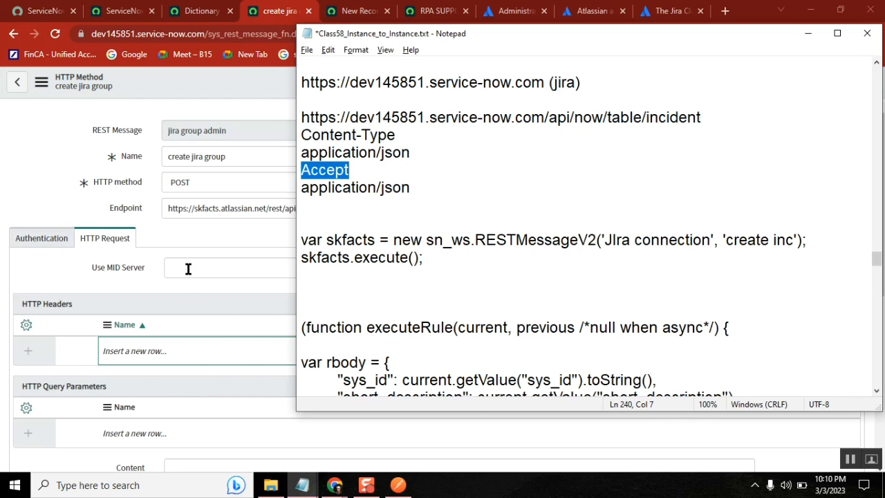
left_click(166, 349)
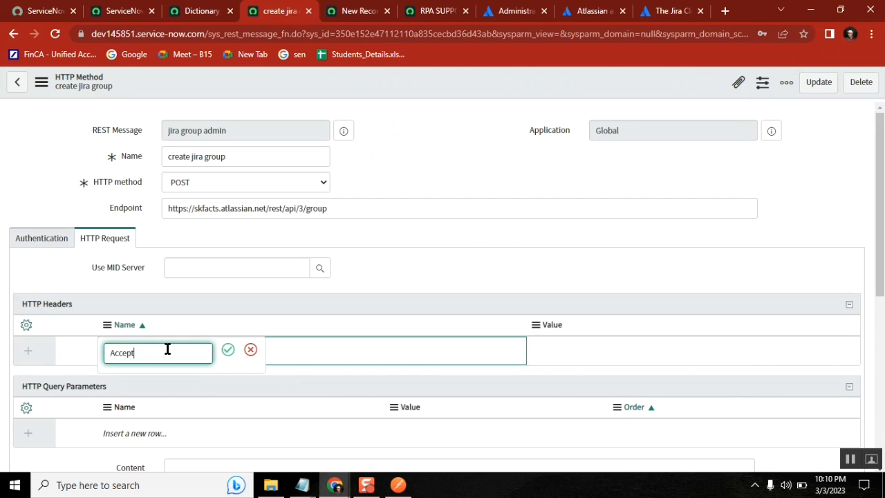
left_click(228, 349)
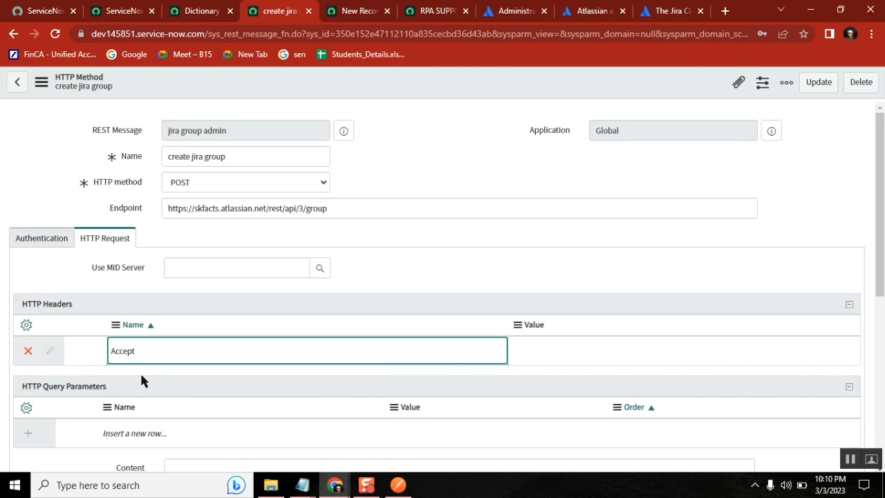
Add a second HTTP header named Content-Type, copied from the notes
left_click(199, 380)
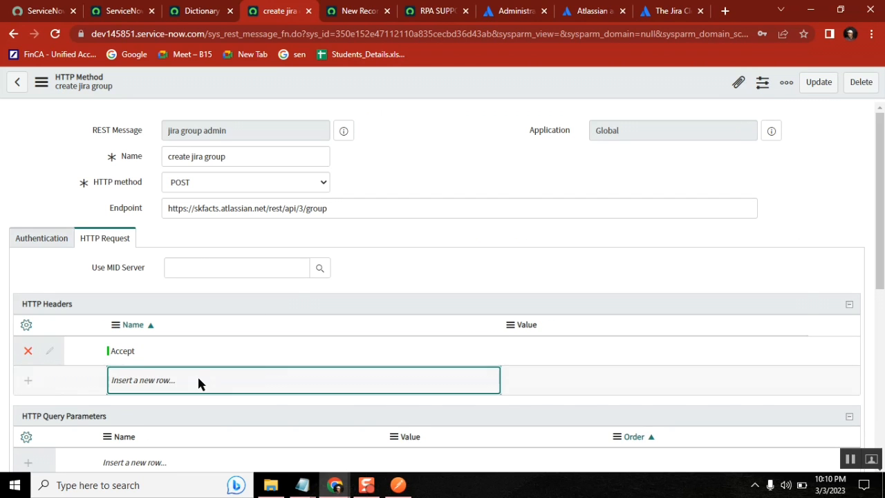
key("alt+Tab")
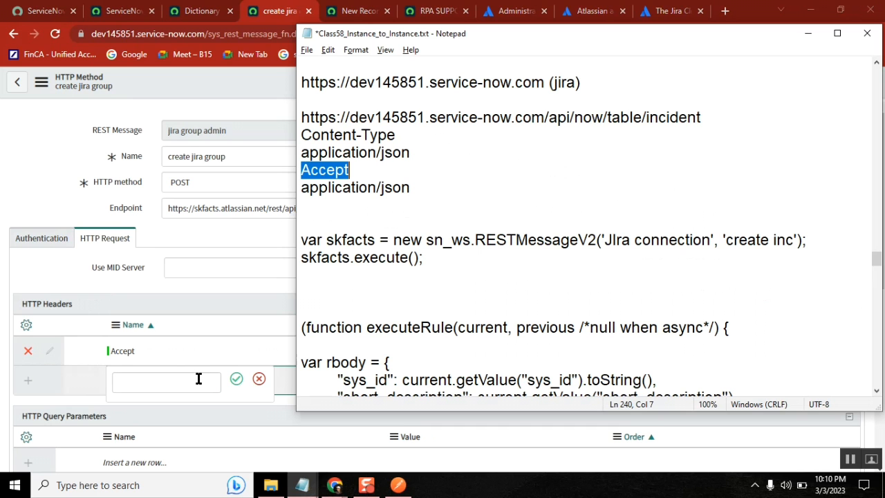
left_click(387, 136)
left_click(303, 137, "shift")
key("ctrl+c")
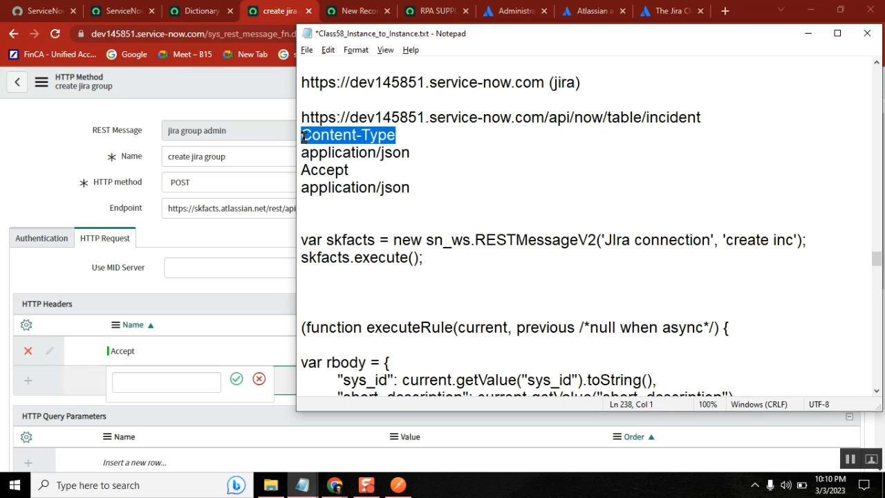
left_click(166, 385)
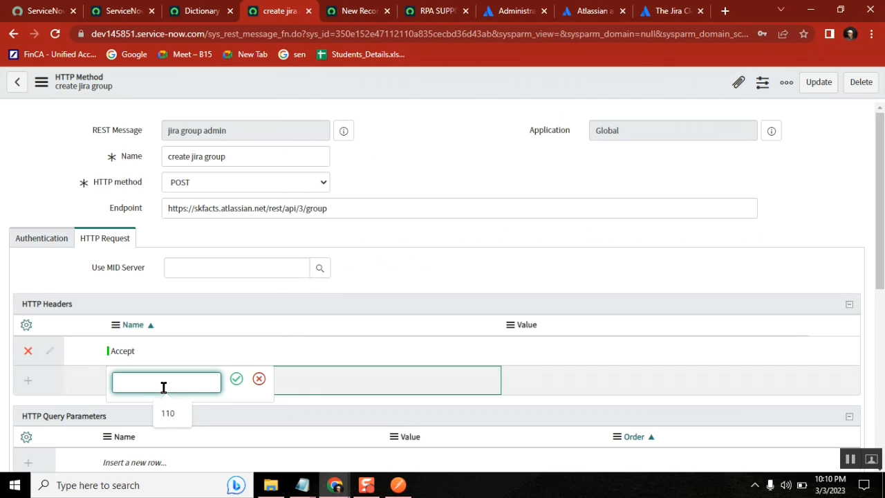
key("ctrl+v")
left_click(234, 379)
Set both the Accept and Content-Type header values to application/json
key("alt+Tab")
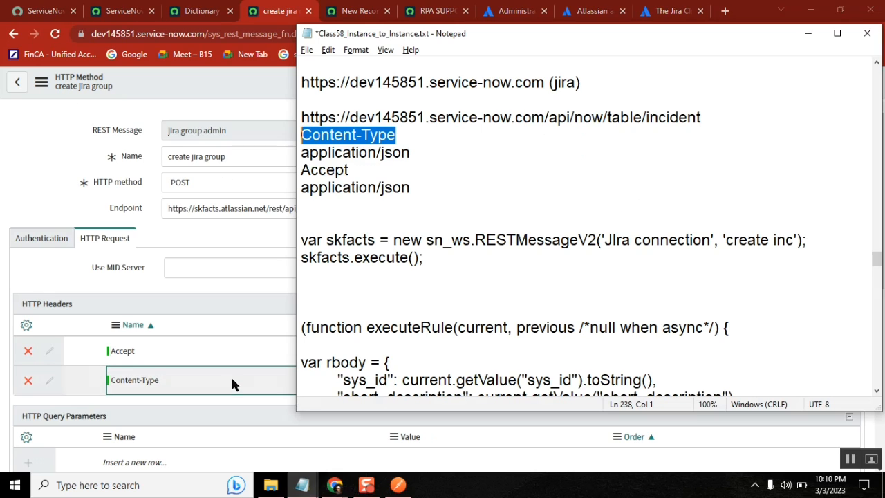
left_click(420, 153)
left_click(301, 152, "shift")
key("ctrl+c")
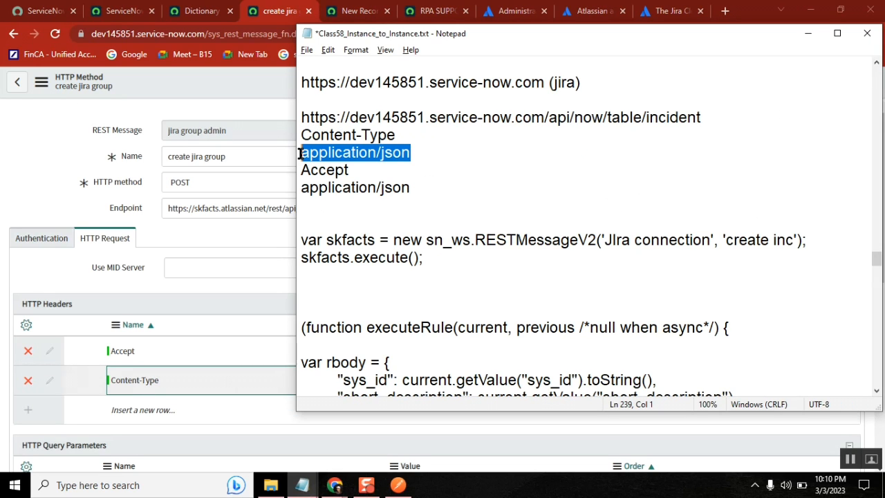
key("alt+Tab")
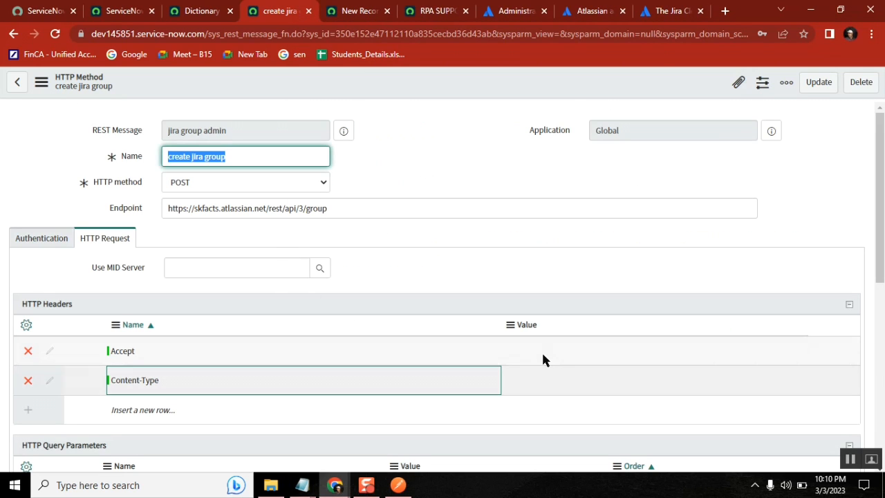
double_click(542, 353)
key("ctrl+v")
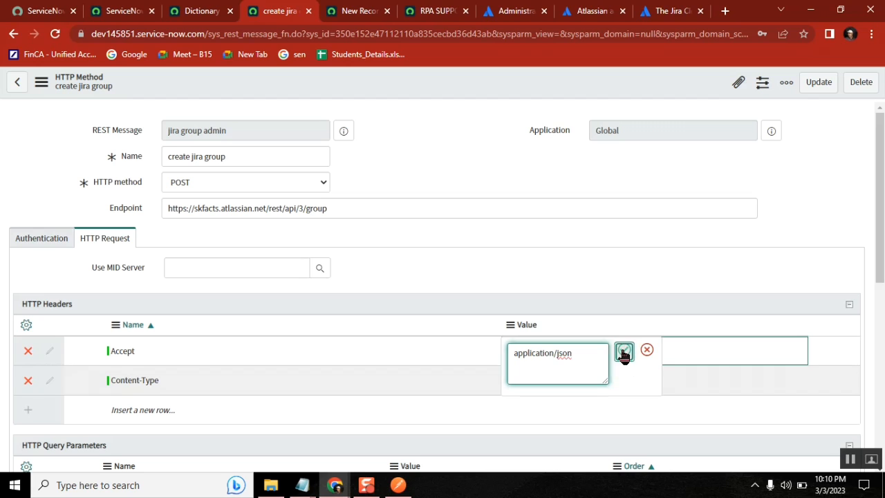
left_click(624, 353)
left_click(569, 385)
left_click(569, 382)
key("ctrl+v")
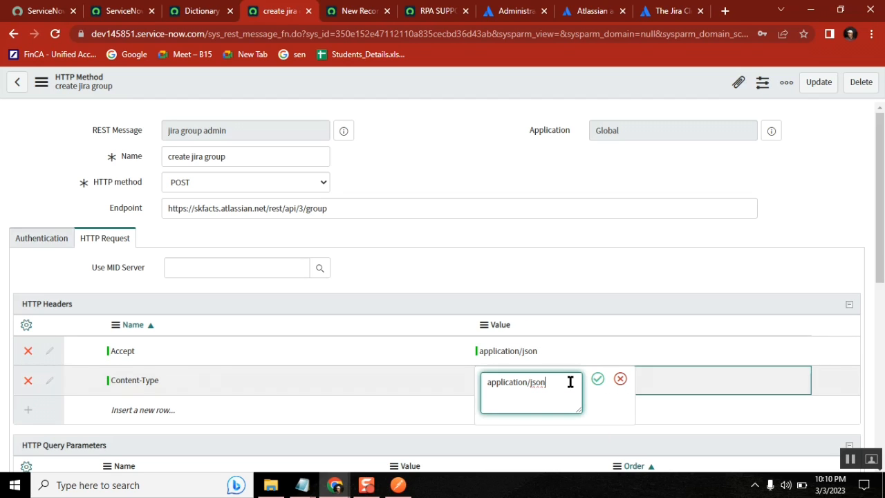
left_click(598, 379)
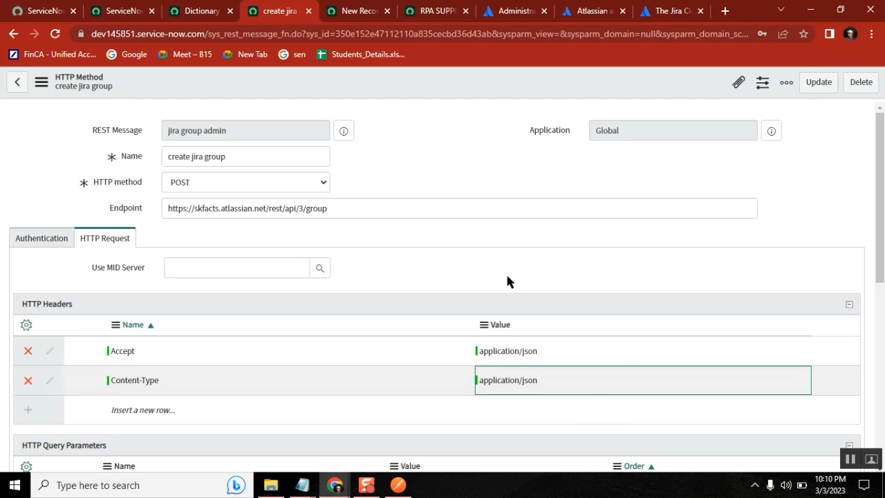
left_click_drag(881, 266, 880, 447)
left_click_drag(882, 392, 882, 308)
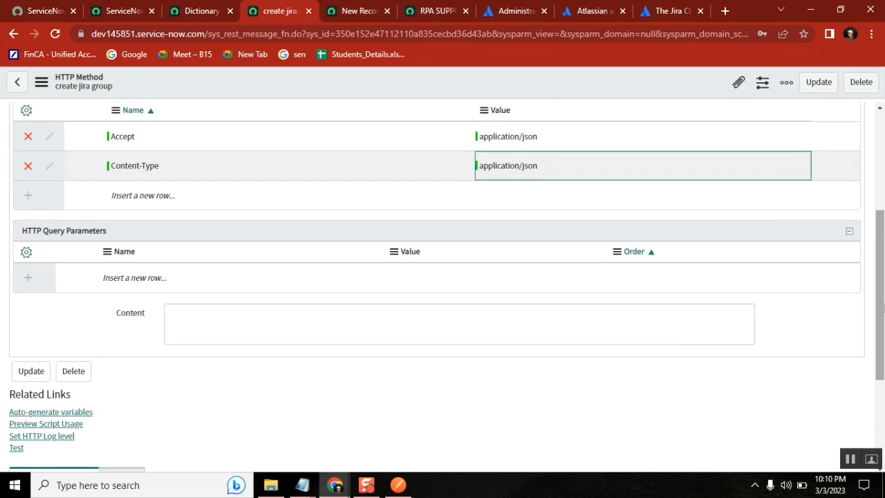
Save the create jira group method with its new headers
right_click(505, 76)
left_click(533, 85)
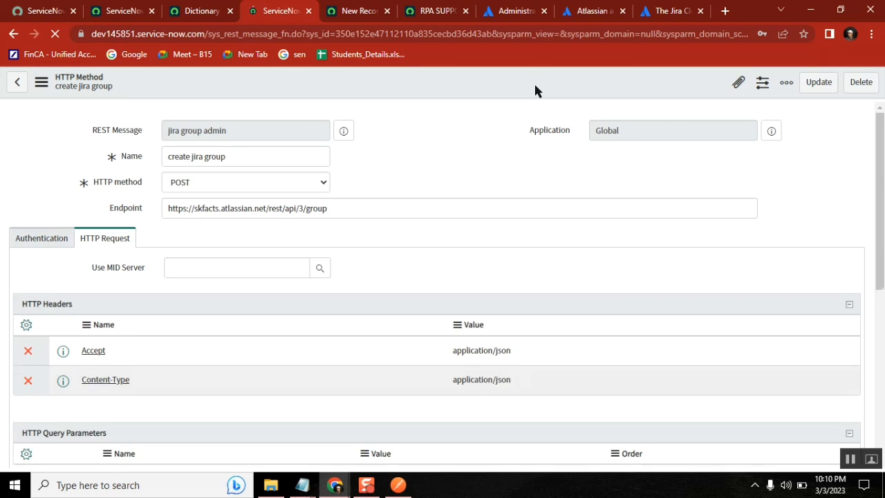
left_click_drag(883, 169, 882, 357)
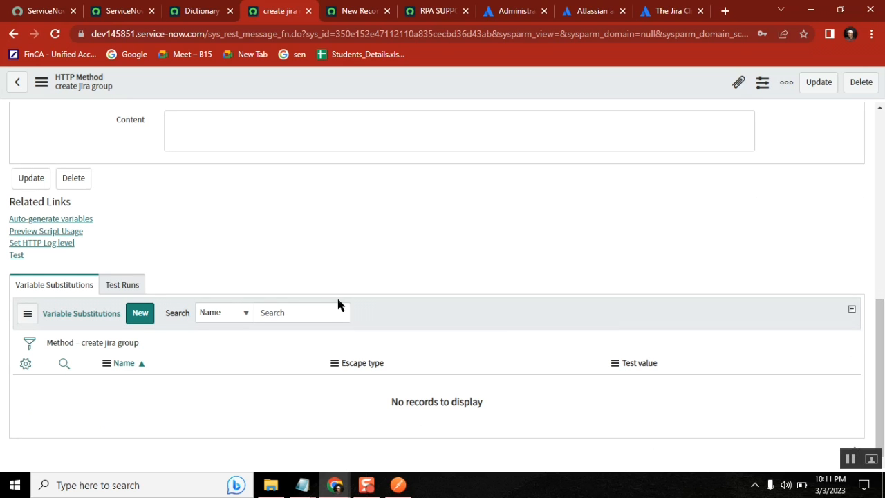
Test the method, note the HTTP 400 empty-content error, and go back
left_click(16, 256)
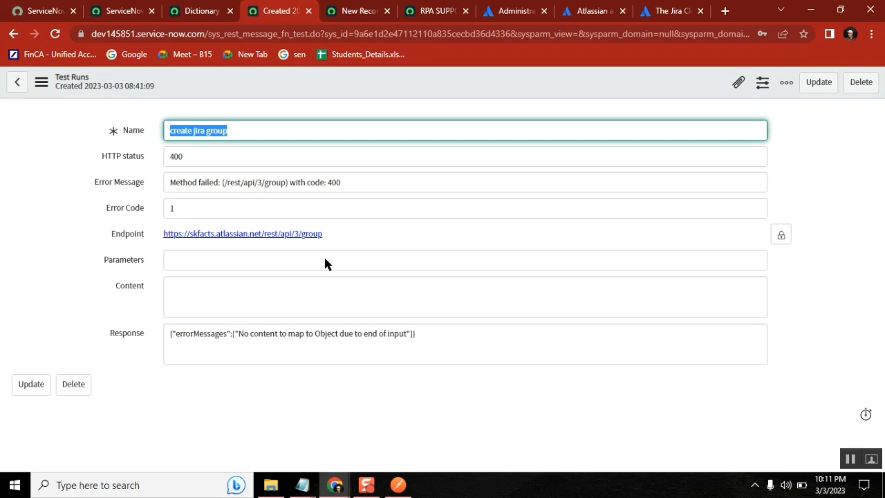
double_click(174, 157)
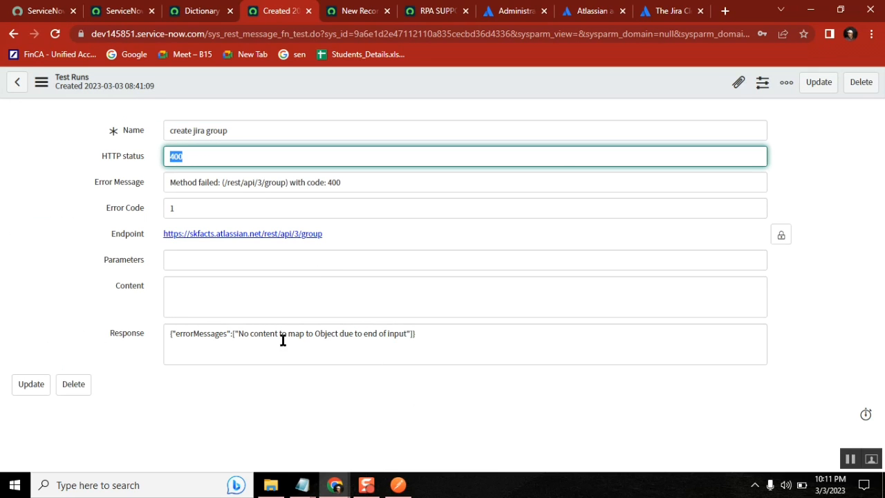
left_click_drag(268, 335, 401, 339)
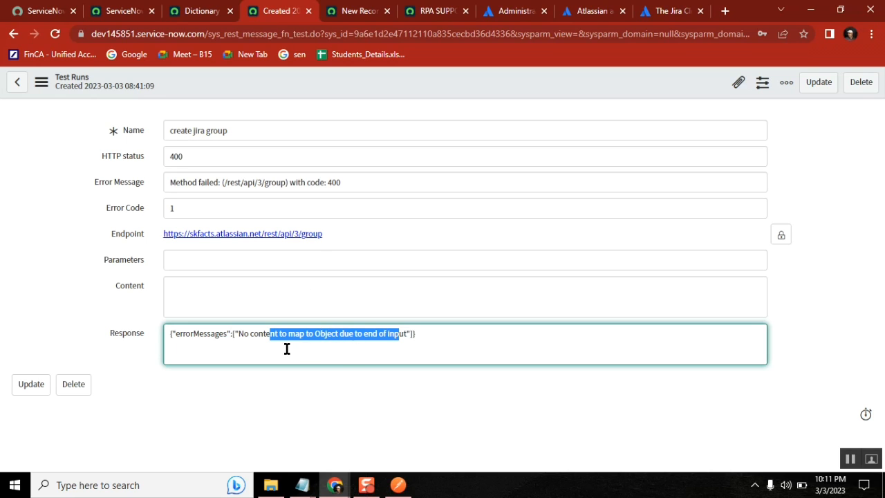
left_click(247, 336)
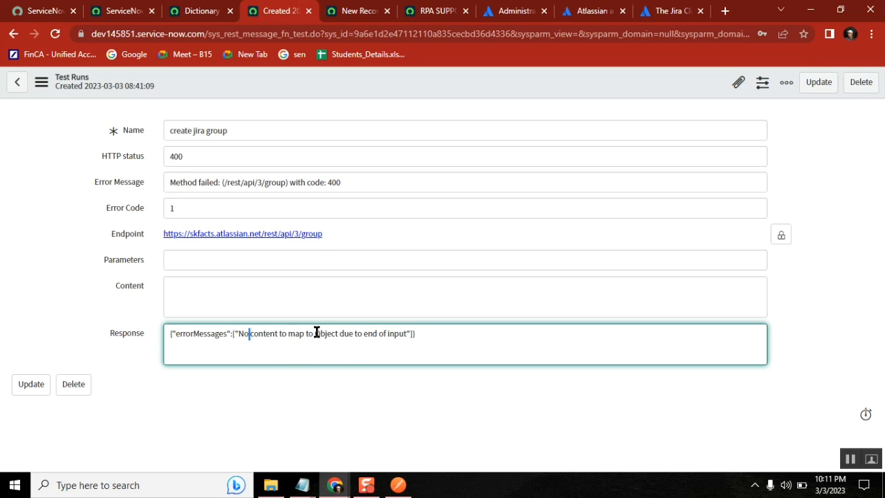
left_click(13, 34)
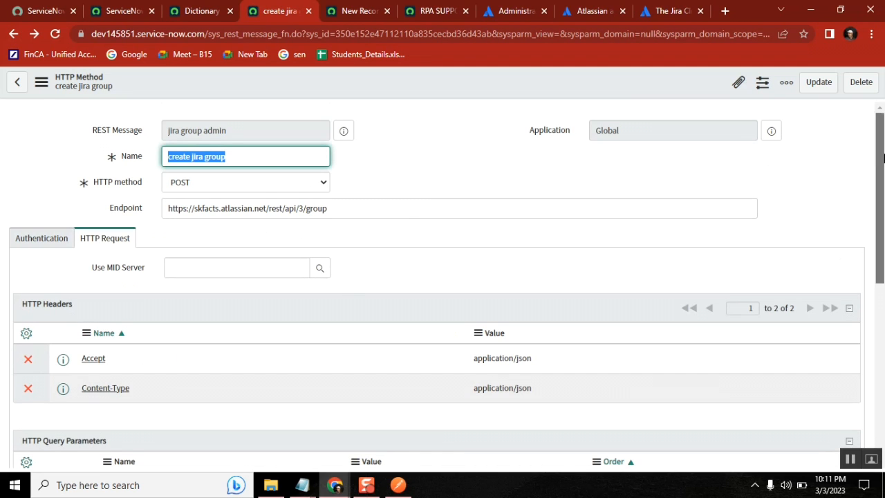
left_click_drag(883, 158, 858, 166)
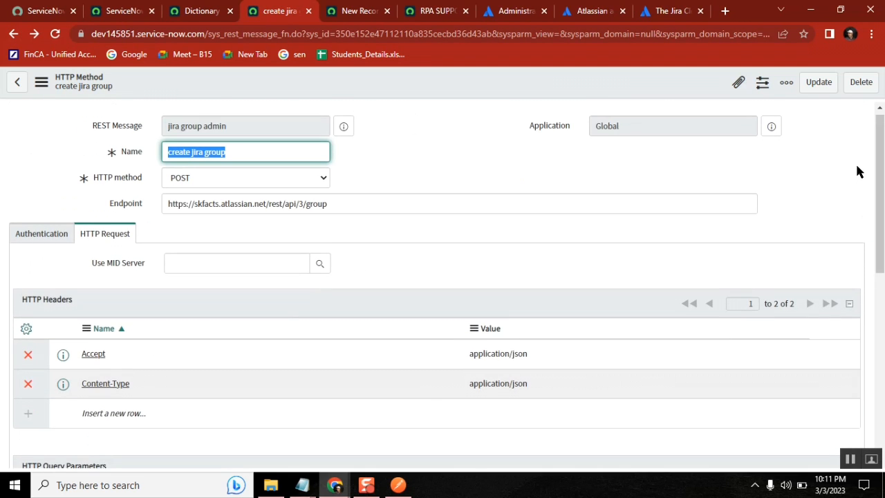
left_click(118, 11)
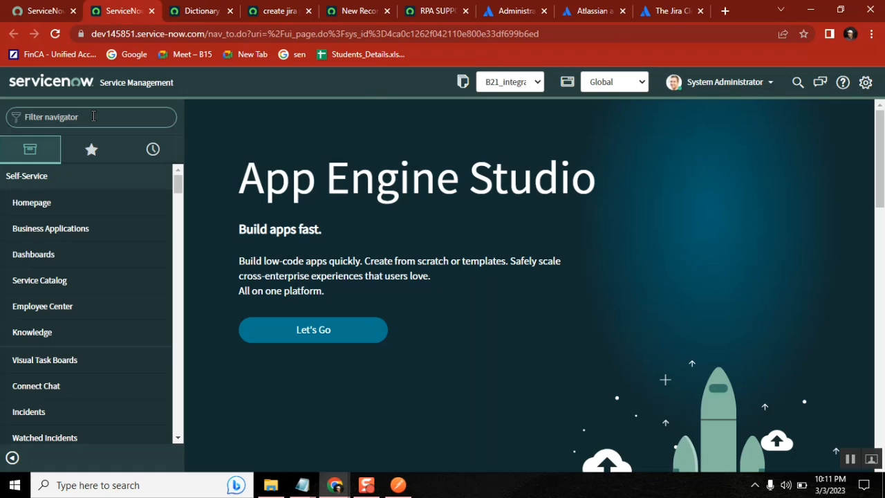
Filter the navigator for 'back' and open Scripts - Background in a new tab
type("ba")
key("BackSpace")
key("BackSpace")
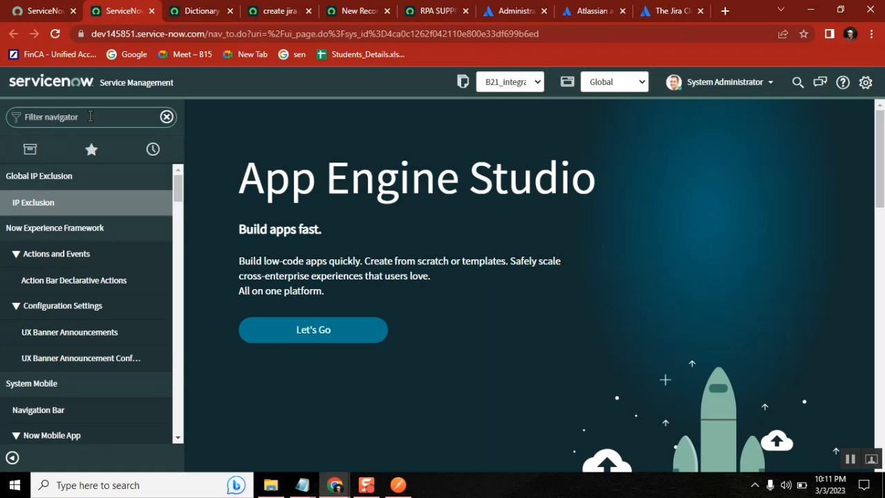
type("script b")
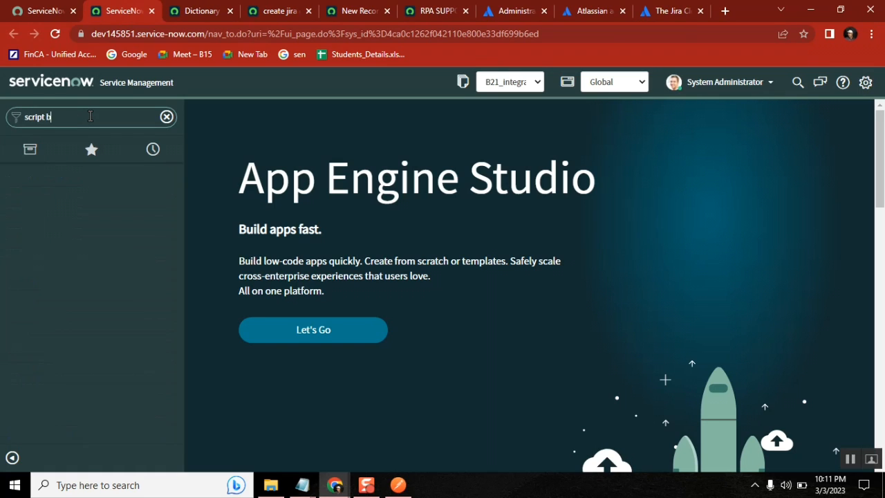
key("BackSpace")
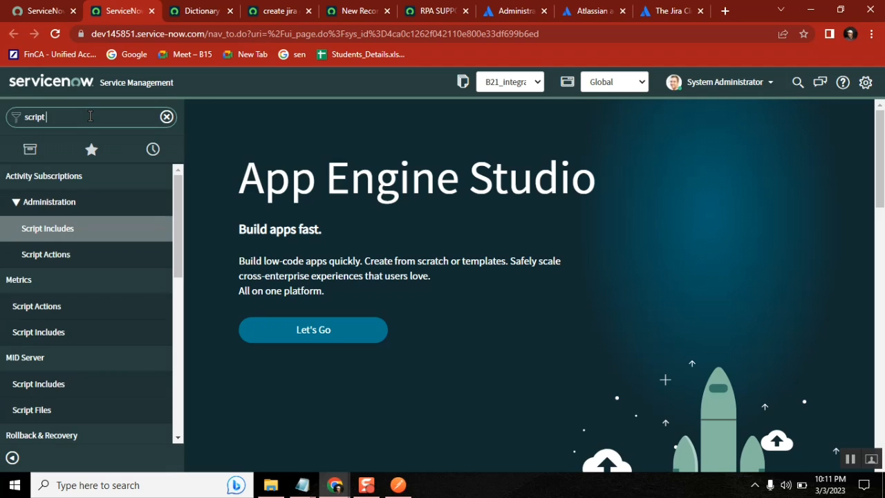
key("BackSpace")
key("BackSpace")
key("BackSpace")
key("BackSpace")
key("BackSpace")
key("BackSpace")
type("back")
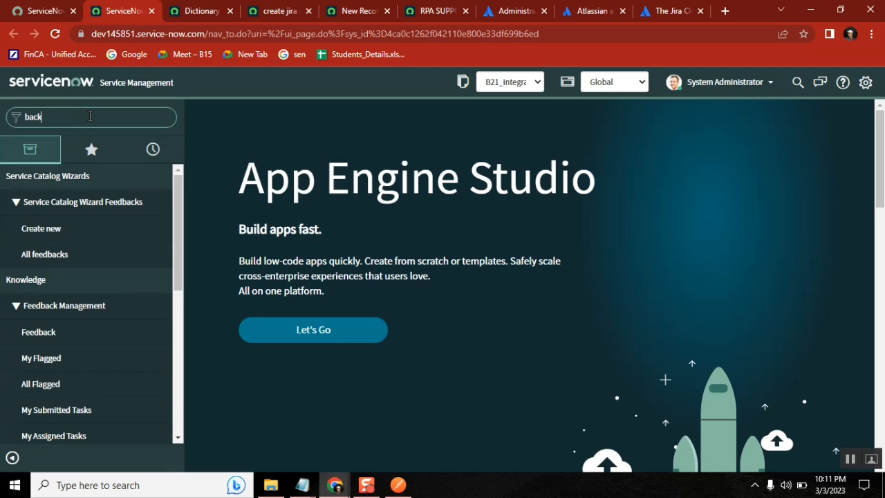
key("Down")
scroll(184, 302, "down", 5)
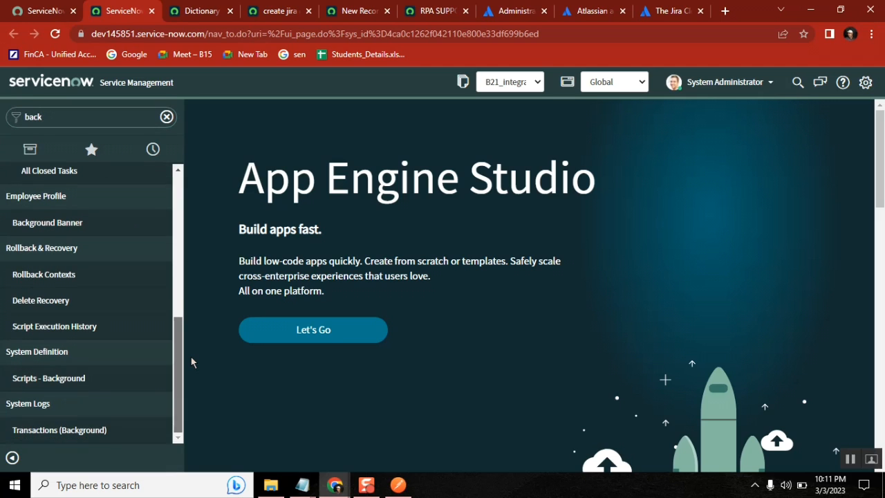
middle_click(87, 387)
left_click(168, 12)
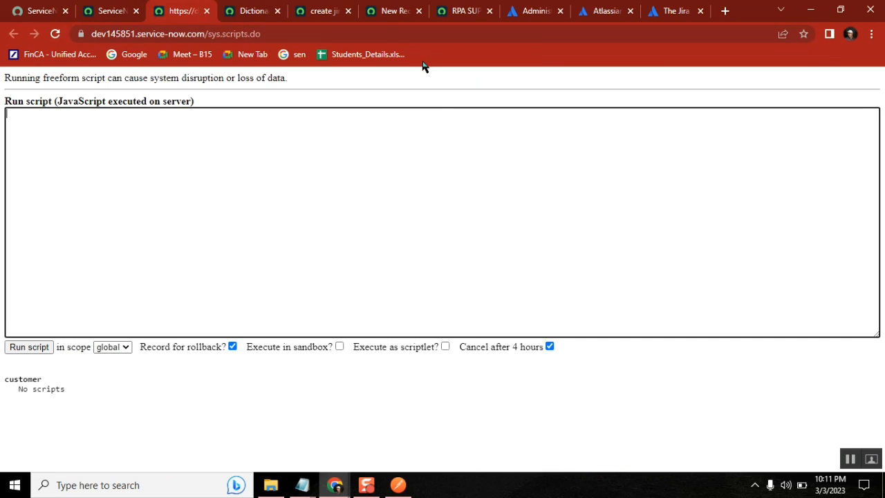
Review the create jira group record and preview its jira group admin REST message
left_click(383, 11)
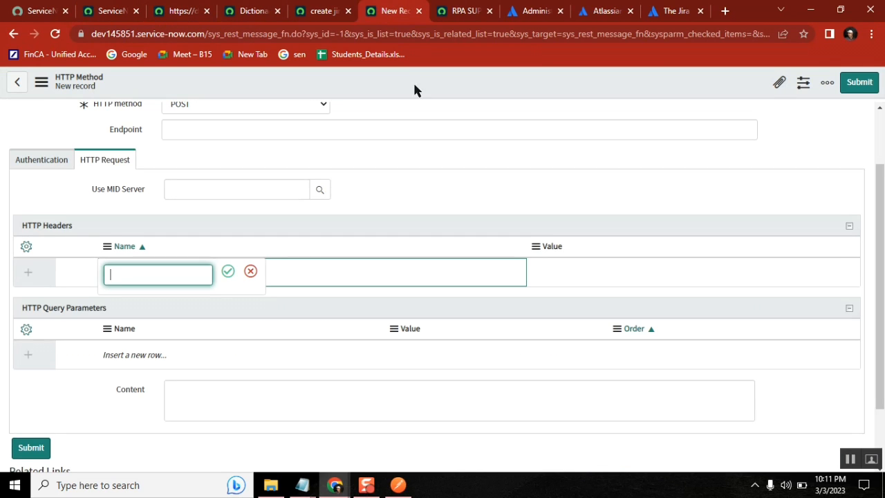
left_click(315, 9)
left_click(379, 168)
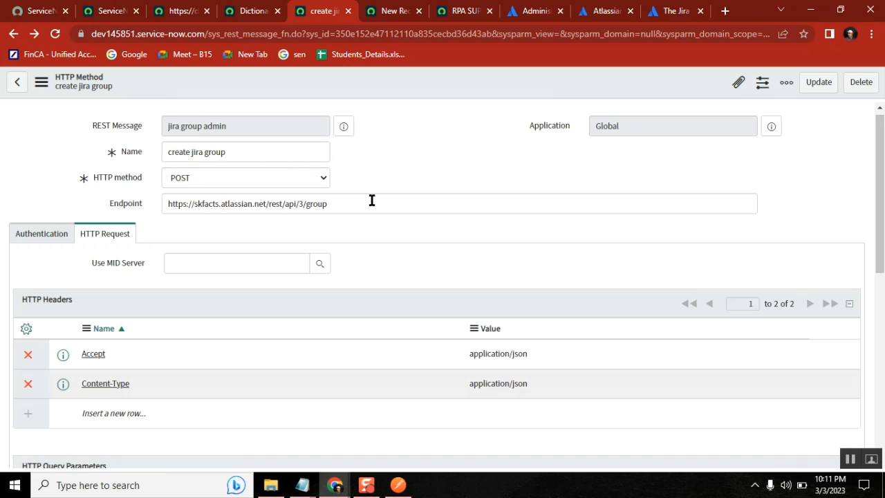
left_click(346, 127)
left_click(432, 117)
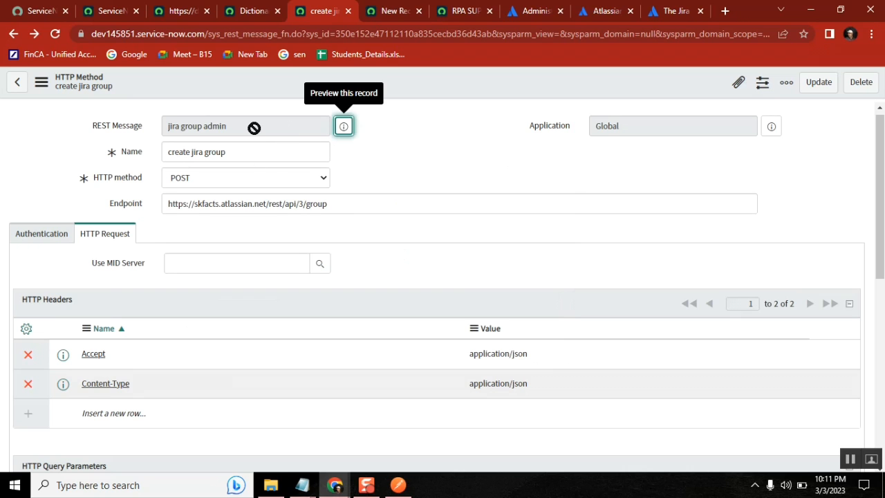
left_click_drag(254, 129, 138, 123)
Copy the RESTMessageV2 call and execute() lines from the Class58 notes into the Run script box
left_click(181, 14)
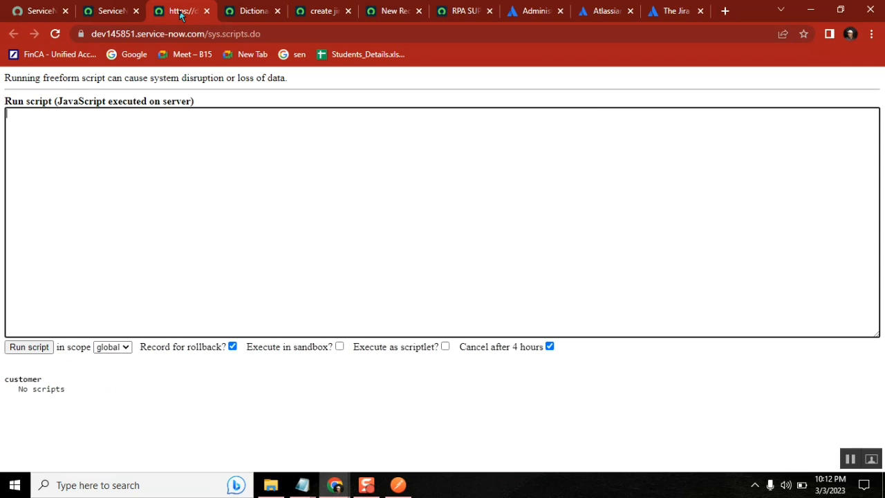
left_click(302, 485)
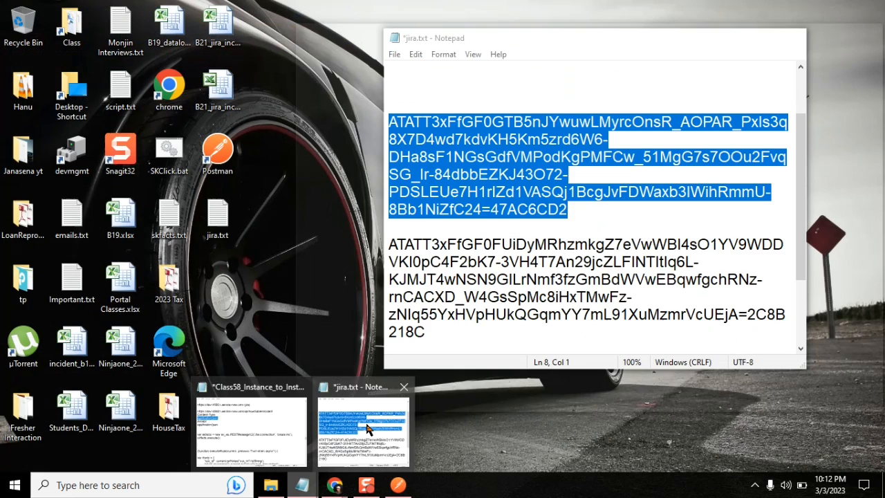
left_click(365, 423)
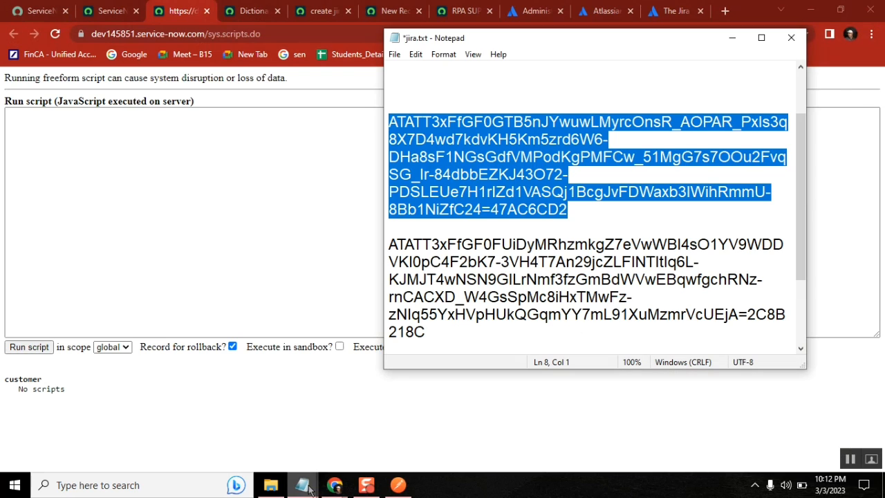
mouse_move(303, 485)
left_click(269, 423)
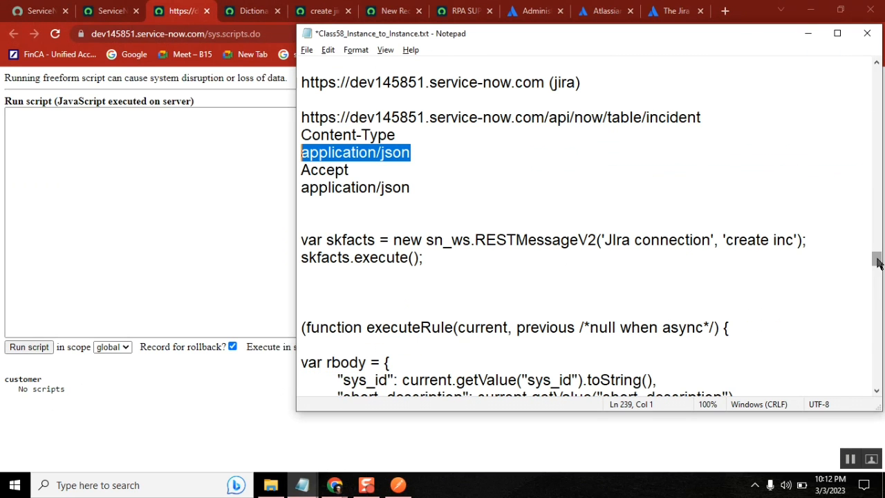
left_click(454, 259)
left_click_drag(454, 258, 299, 240)
key("ctrl+c")
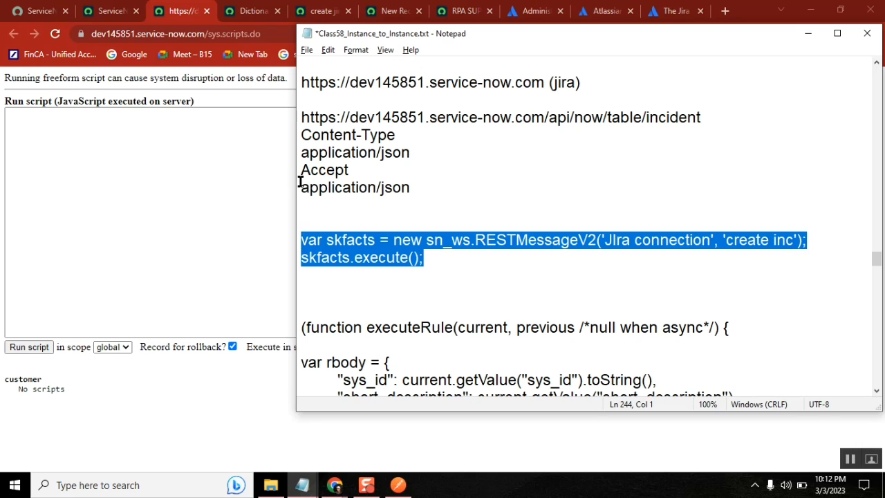
left_click(300, 182)
left_click(192, 146)
key("ctrl+v")
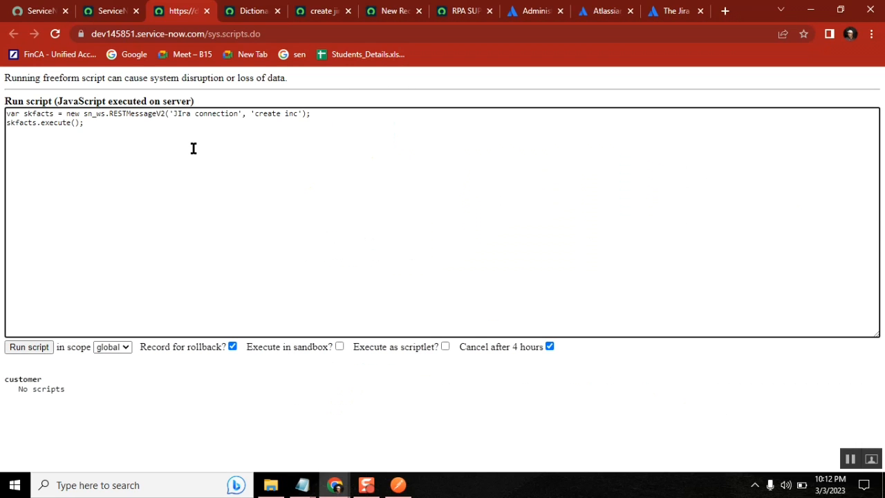
Add a first script line reading 'var bd = {'
key("Return")
key("BackSpace")
key("Up")
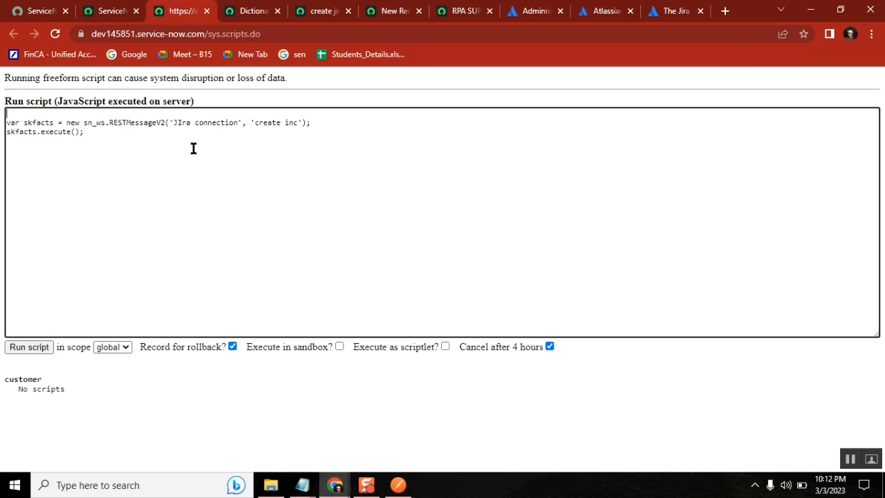
type("var bd = {")
Select the whole rbody object in the Class58 notes
mouse_move(303, 484)
left_click(249, 422)
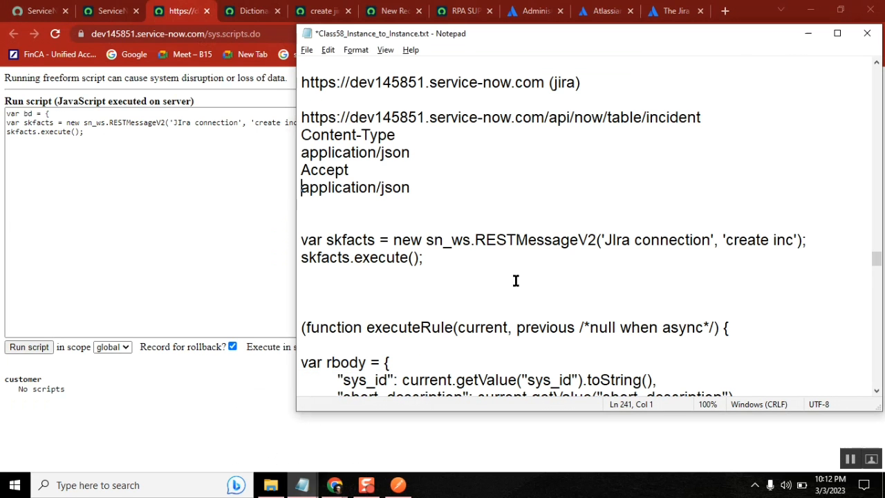
key("Up")
key("Up")
key("Up")
key("Up")
key("Up")
key("Up")
key("Up")
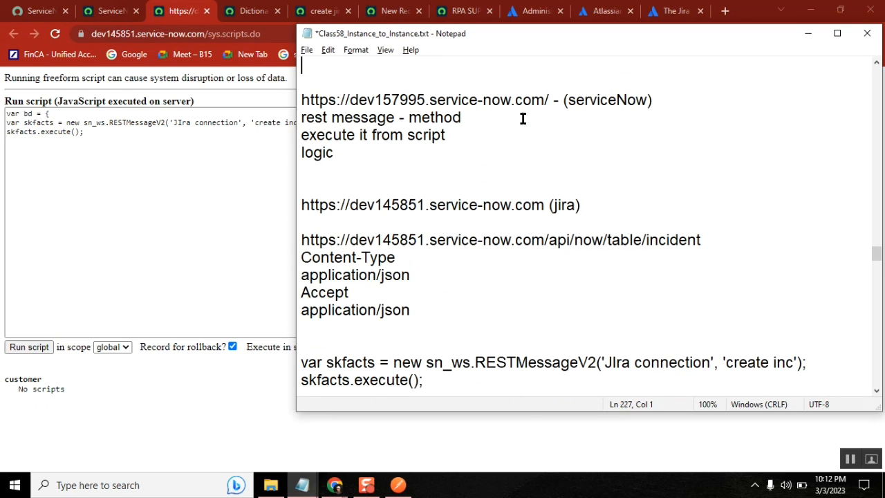
key("Down")
key("Down")
key("Down")
key("Down")
key("Down")
key("Down")
key("Down")
key("Down")
key("Down")
key("Down")
key("Down")
key("Down")
key("Down")
key("Down")
key("Down")
key("Down")
key("Down")
key("Down")
key("Down")
key("Down")
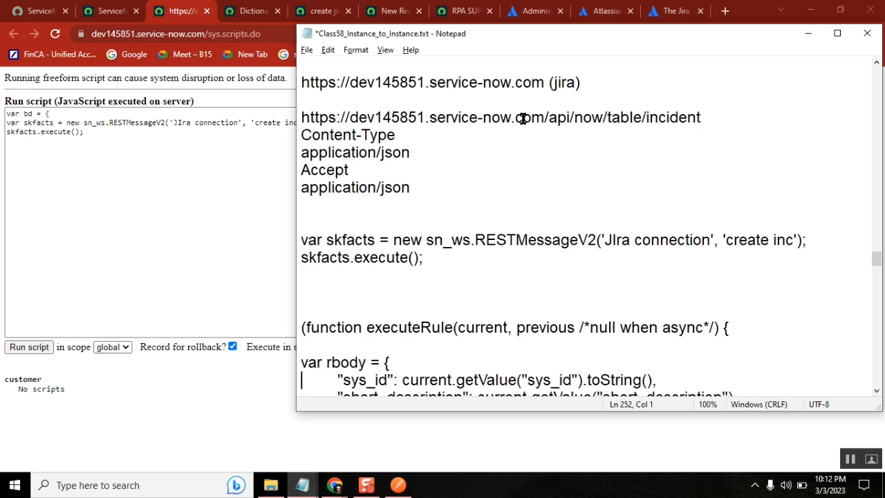
key("Down")
key("Down")
key("Down")
key("Down")
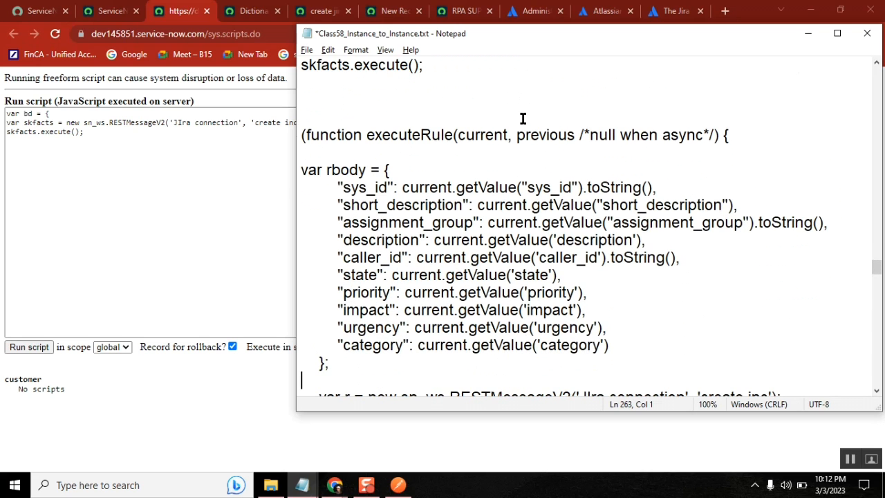
left_click_drag(331, 364, 299, 170)
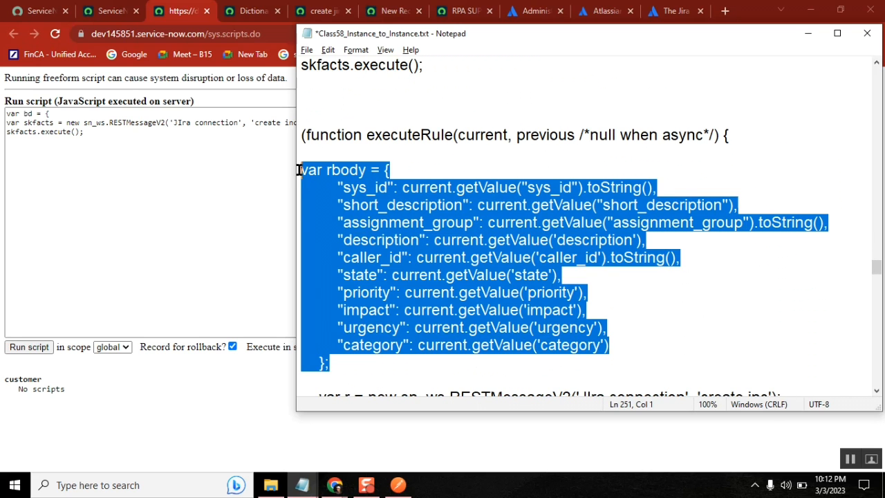
left_click(88, 129)
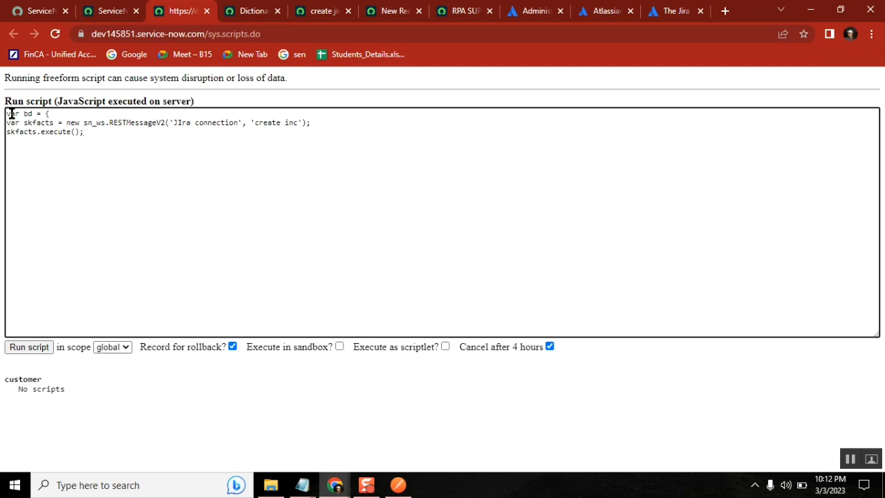
Replace the var bd line with the rbody object and delete its extra fields
left_click_drag(8, 114, 68, 114)
key("ctrl+v")
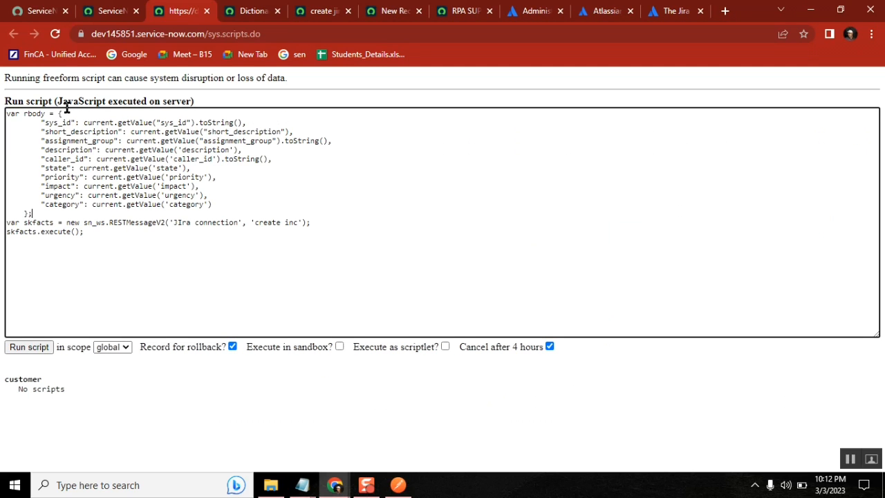
left_click_drag(41, 123, 224, 206)
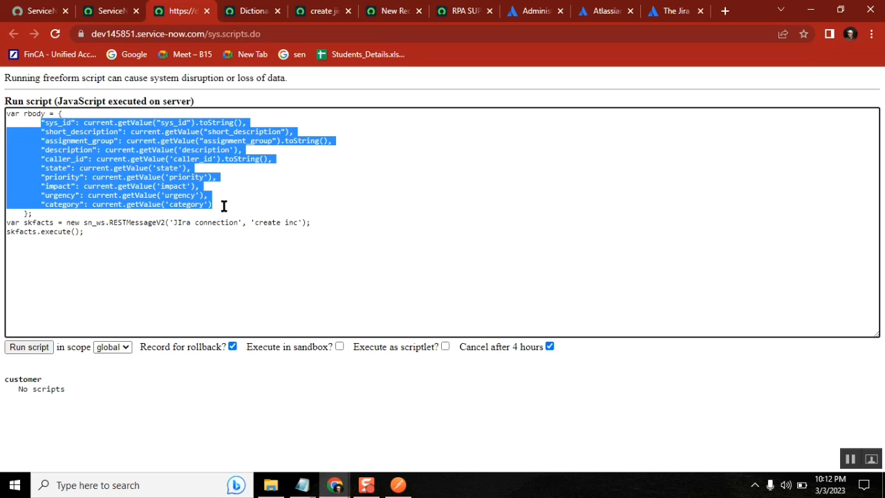
left_click(40, 131)
left_click(224, 204, "shift")
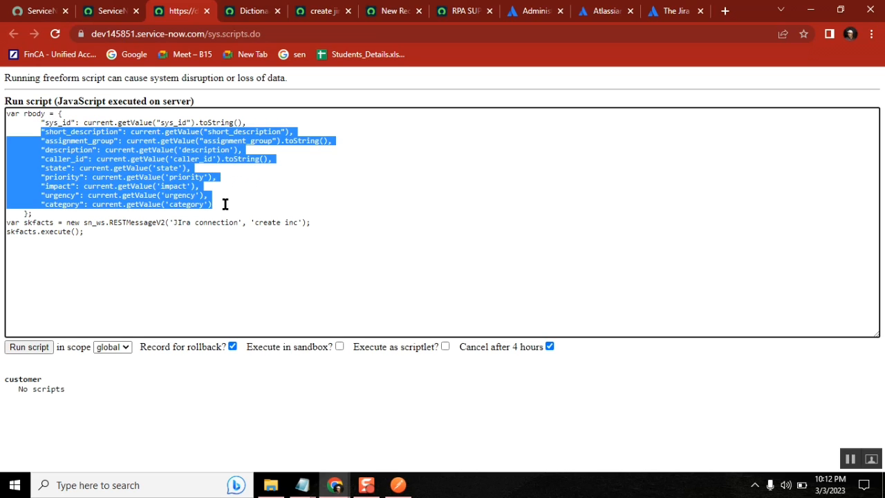
key("BackSpace")
Rename the sys_id key to name, matching the Jira create-group docs example
left_click(70, 122)
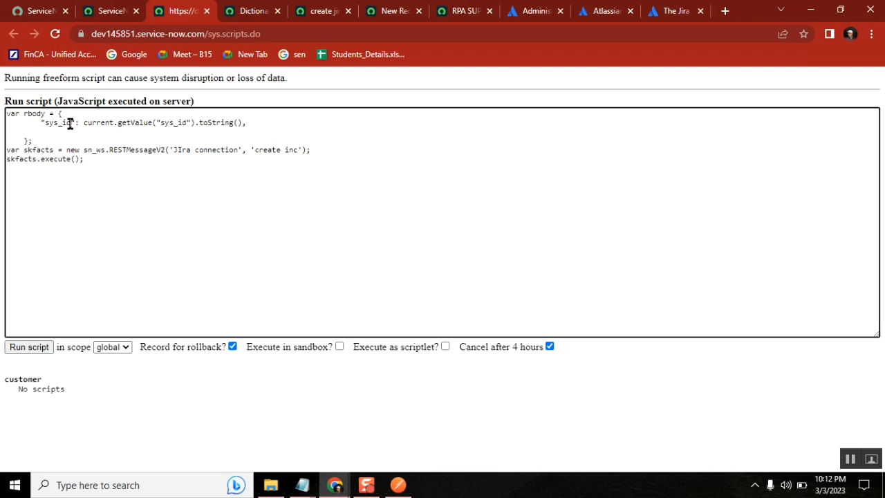
key("BackSpace")
key("BackSpace")
key("BackSpace")
key("BackSpace")
key("BackSpace")
key("BackSpace")
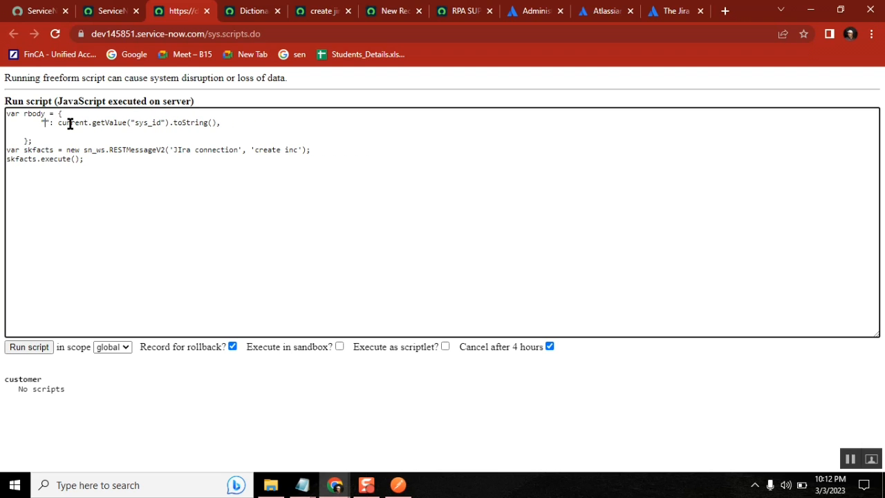
type("name")
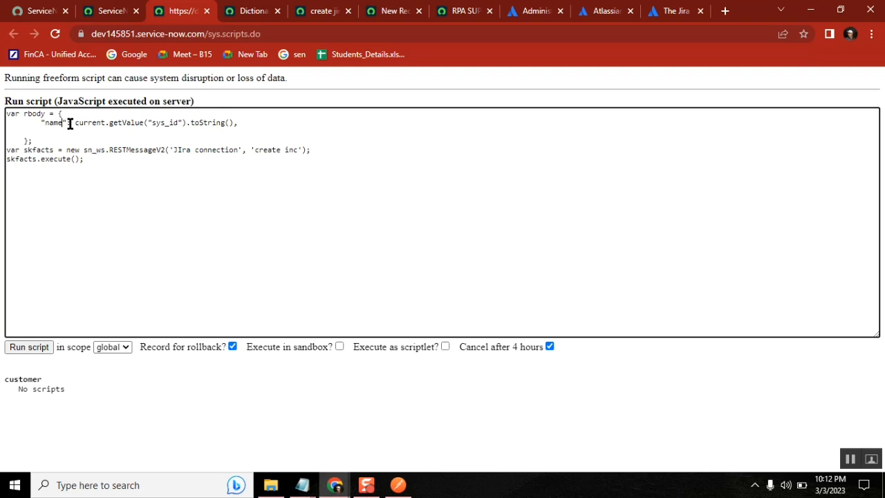
left_click(533, 17)
left_click(674, 12)
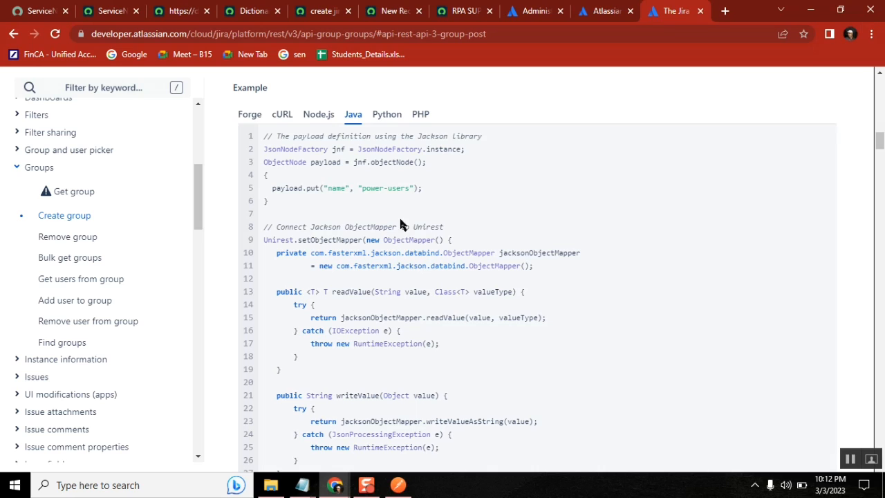
double_click(336, 188)
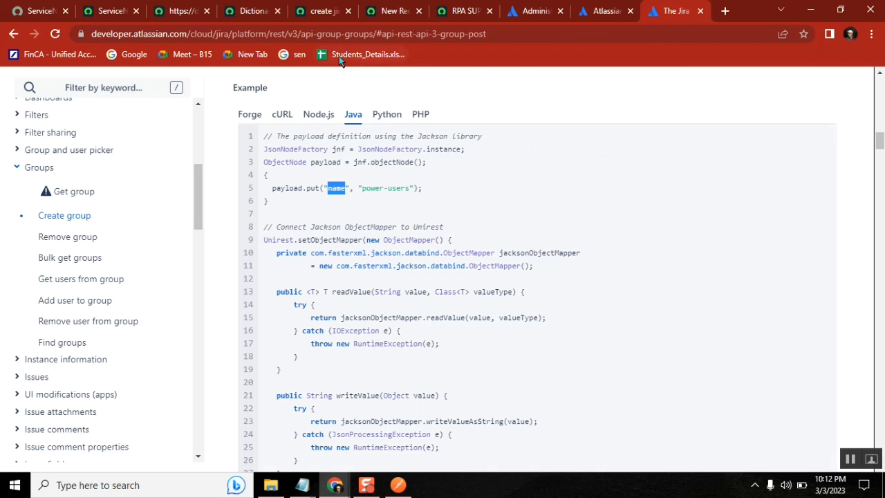
Delete the old sys_id value expression from the name field
left_click(179, 12)
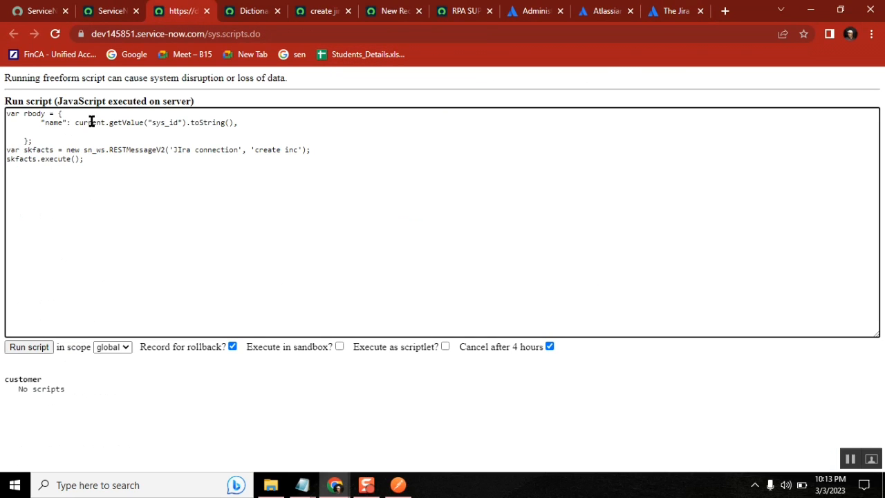
left_click(74, 122)
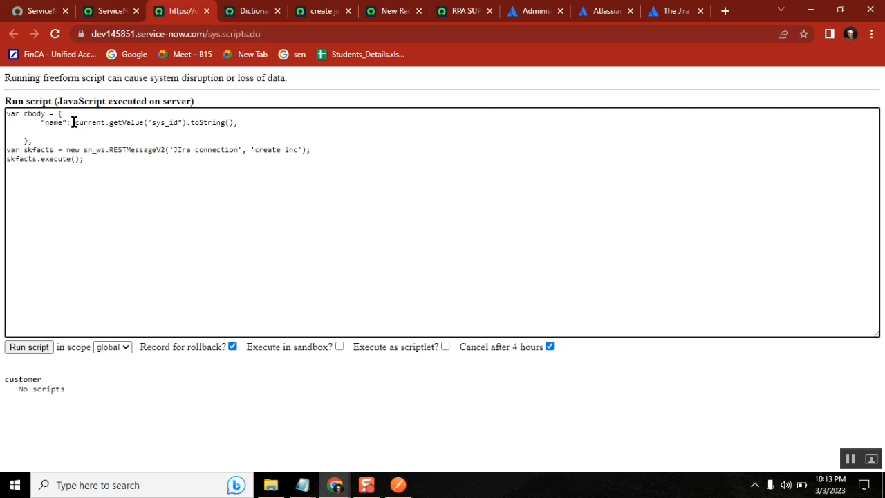
left_click(229, 124, "shift")
key("BackSpace")
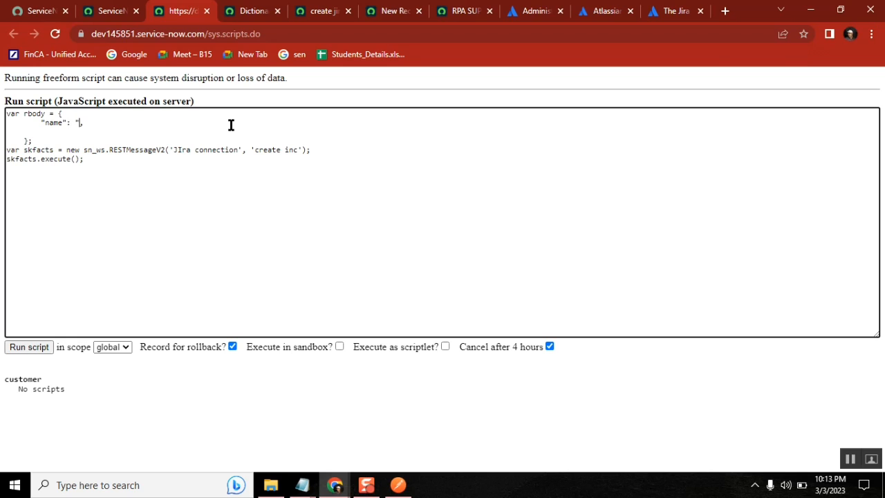
type("Testing")
key("BackSpace")
key("BackSpace")
key("BackSpace")
key("BackSpace")
key("BackSpace")
key("BackSpace")
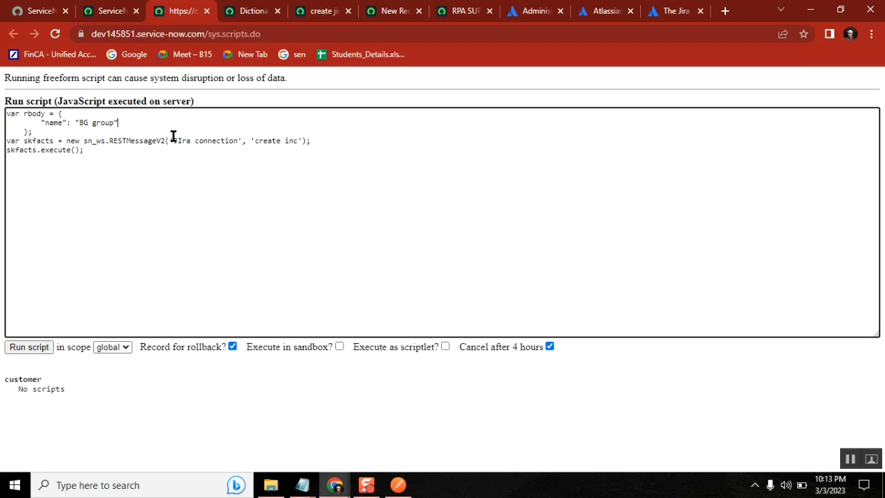
Copy r.setRequestBody(JSON.stringify(rbody)); from the Class58 notes into the script below the REST message line
left_click(302, 484)
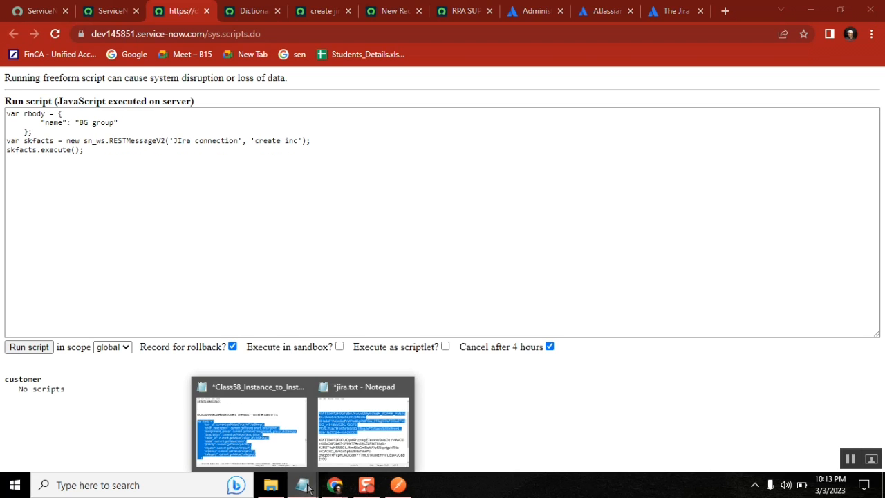
left_click(271, 436)
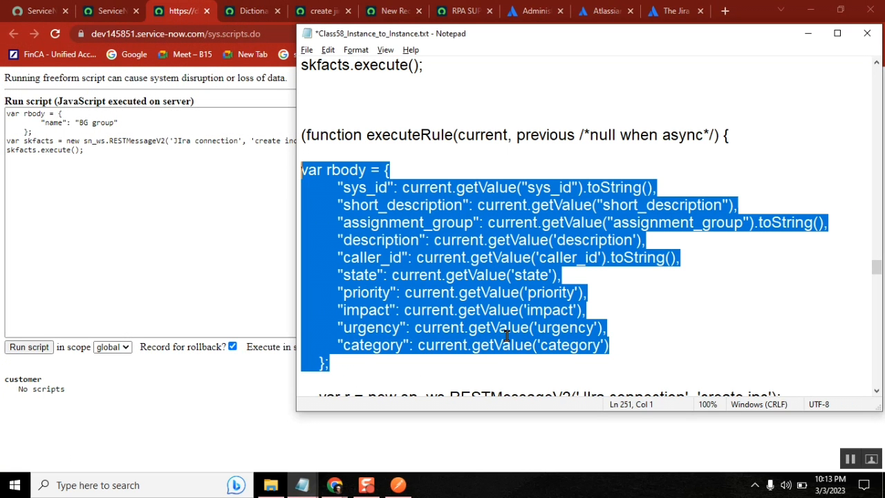
left_click(629, 350)
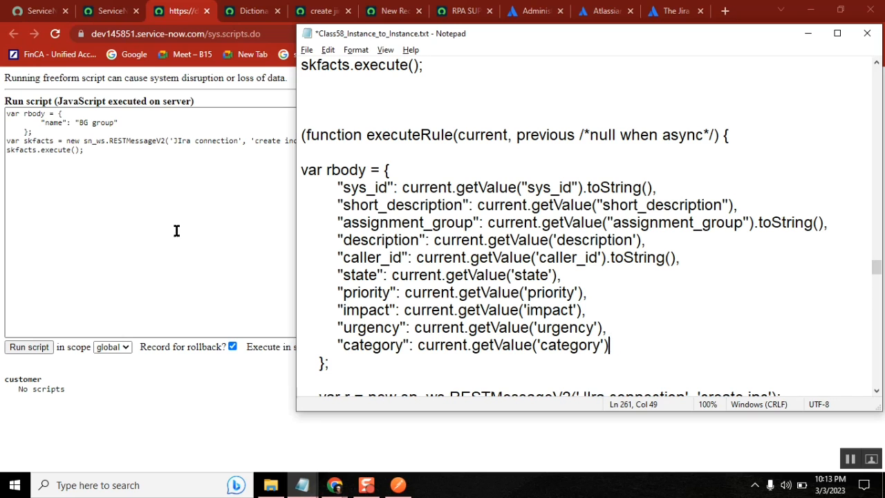
key("Down")
key("Down")
key("Down")
key("Down")
key("Down")
key("Down")
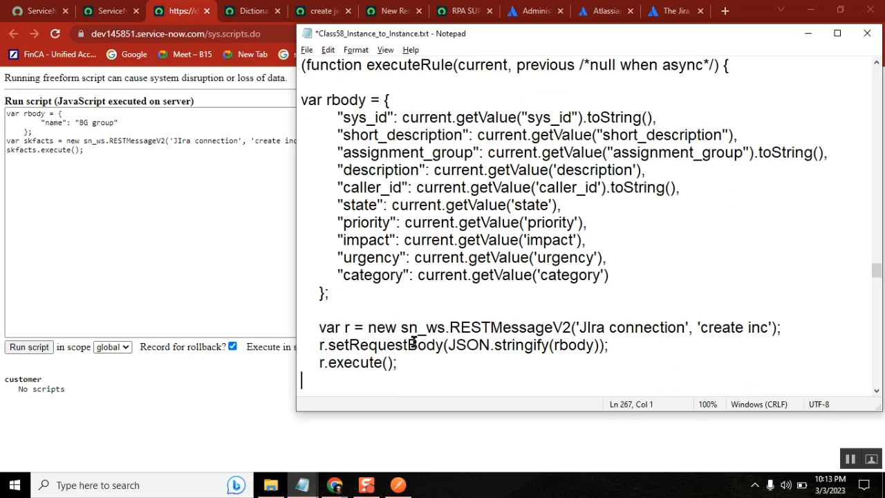
left_click_drag(624, 348, 320, 347)
key("ctrl+c")
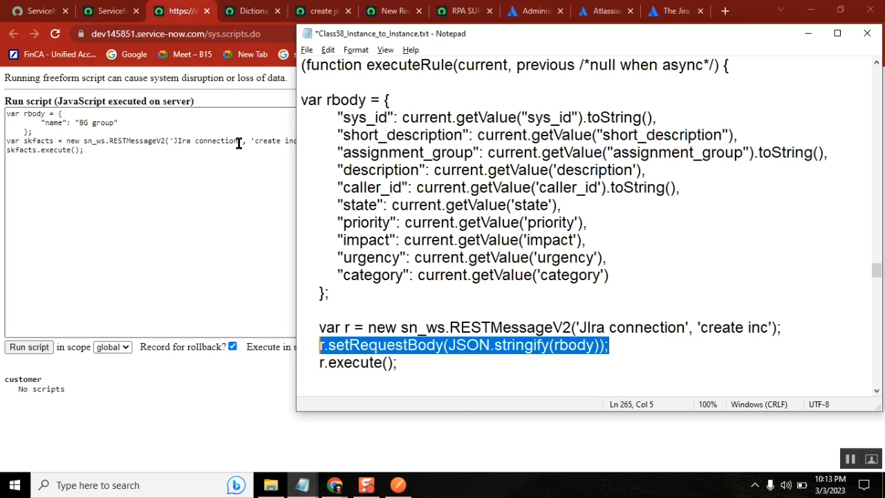
left_click_drag(239, 142, 340, 134)
left_click(331, 142)
key("Return")
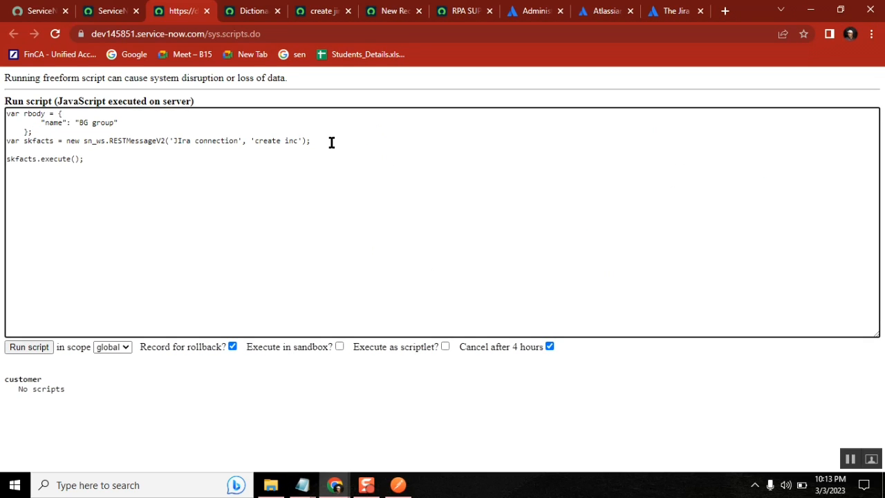
key("ctrl+v")
Rename the request variable to skfacts on the setRequestBody line
double_click(37, 140)
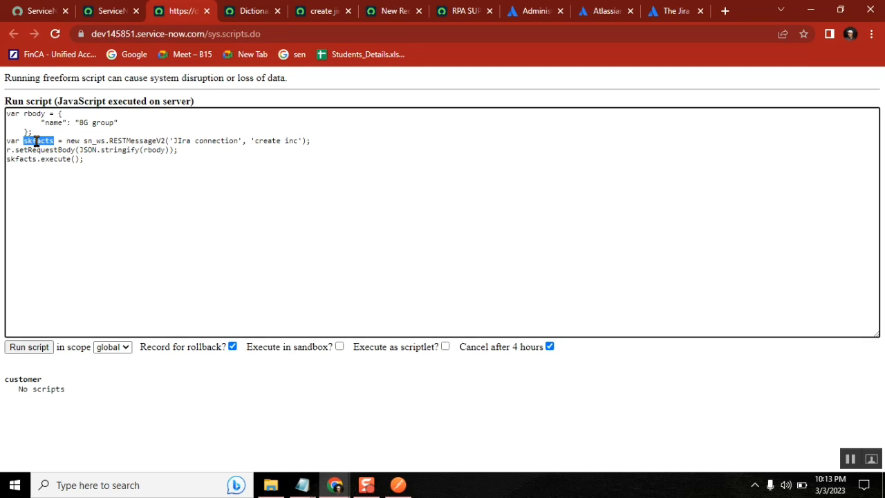
key("ctrl+c")
left_click(10, 150)
key("BackSpace")
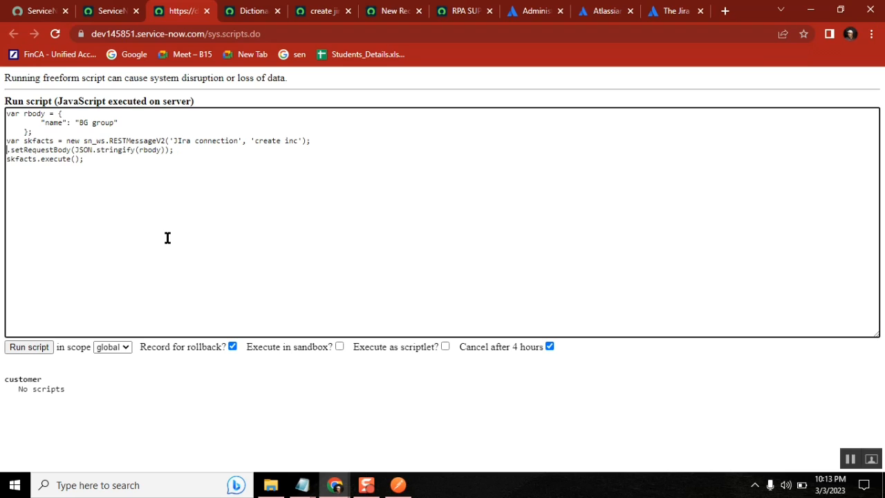
key("ctrl+v")
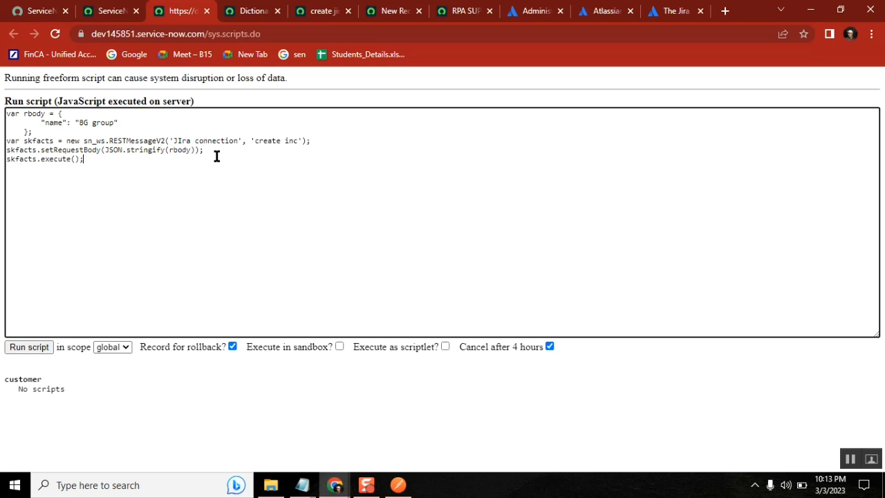
left_click(127, 123)
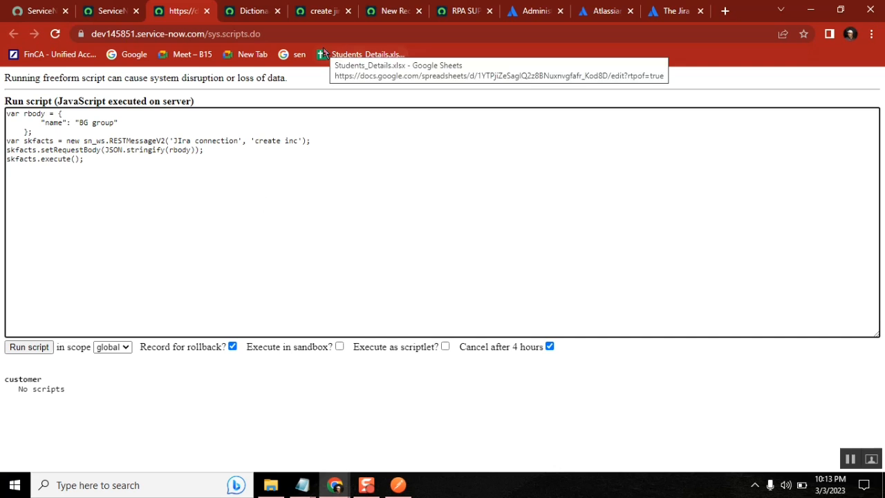
Replace the script's REST message name with 'jira group admin' from the HTTP Method record
left_click(320, 15)
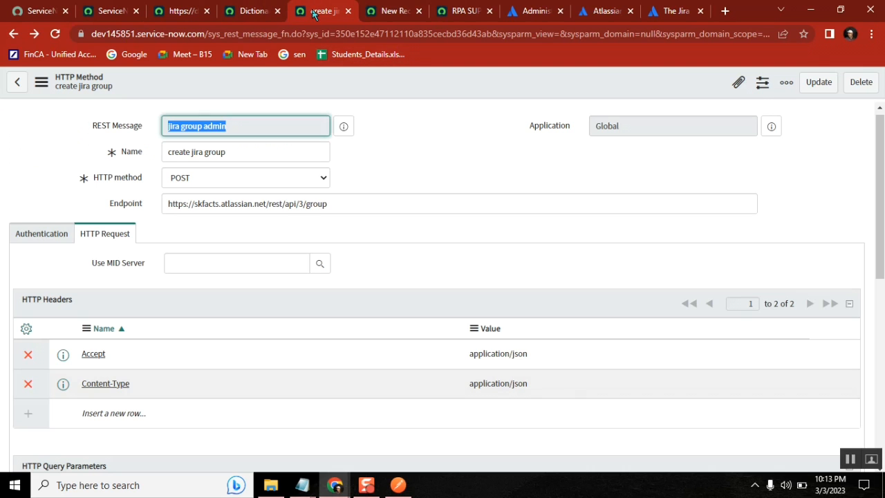
right_click(217, 132)
left_click(238, 138)
left_click(180, 13)
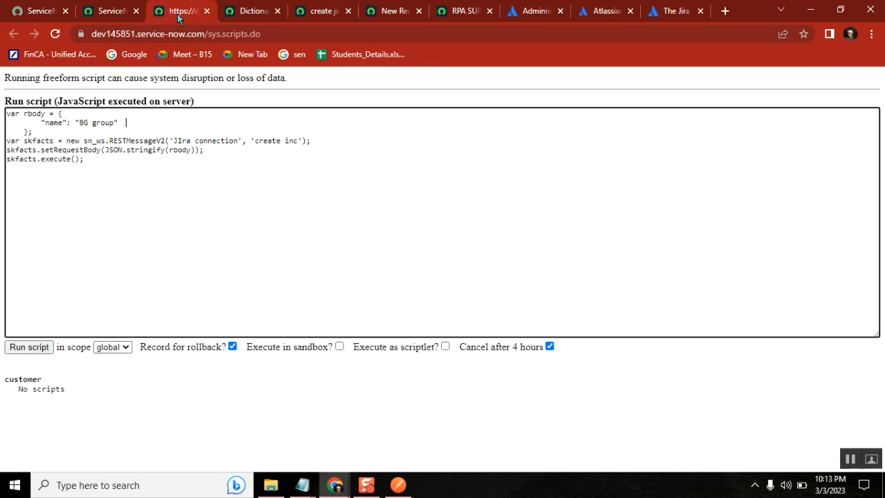
left_click(173, 140, "shift")
key("ctrl+v")
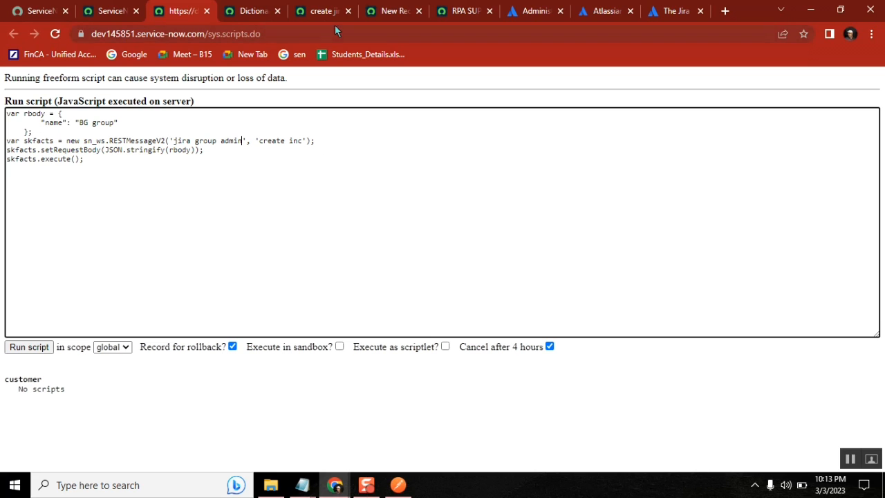
Change the method name from 'create inc' to 'create jira group' and run the background script
left_click(320, 14)
left_click(233, 150)
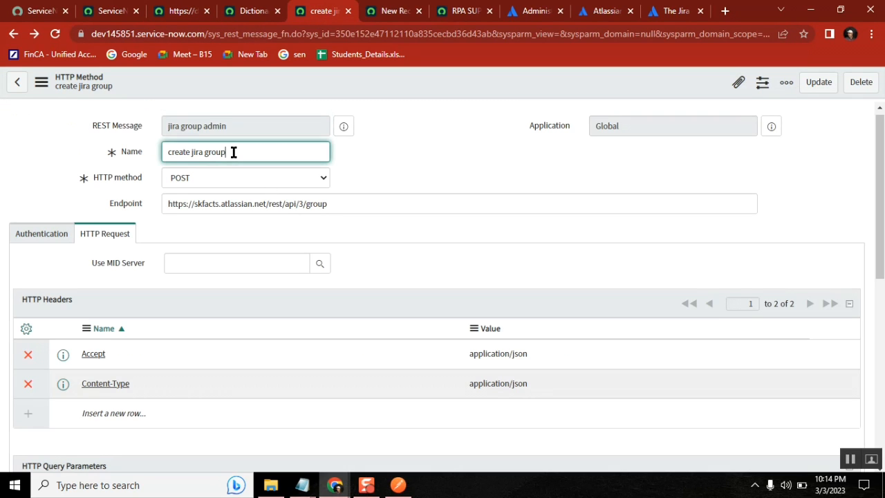
left_click_drag(233, 150, 88, 152)
key("ctrl+c")
left_click(180, 10)
left_click(302, 141)
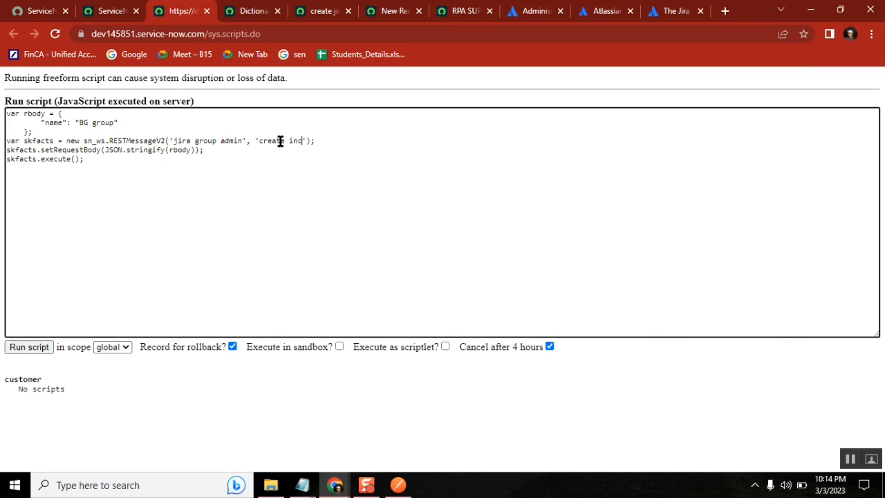
left_click(259, 140, "shift")
key("ctrl+v")
left_click(169, 149)
left_click(39, 350)
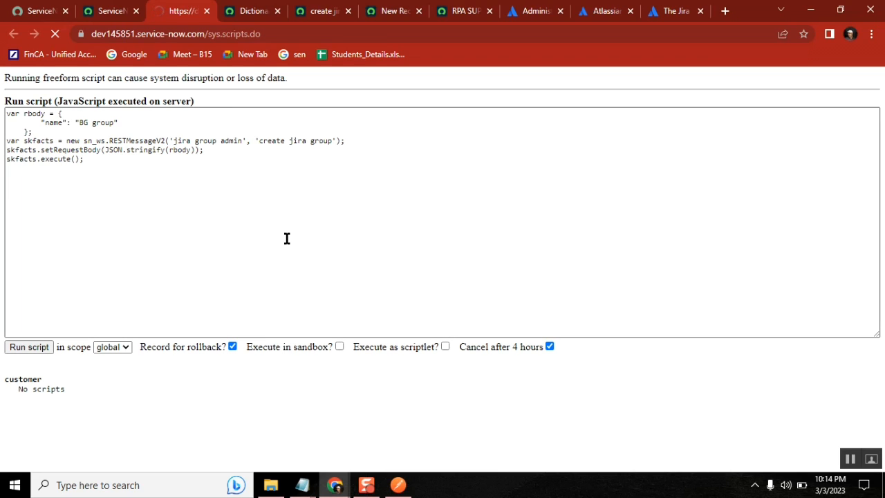
Reload the Atlassian Admin Groups list and confirm BG group now appears
left_click(532, 11)
left_click(28, 128)
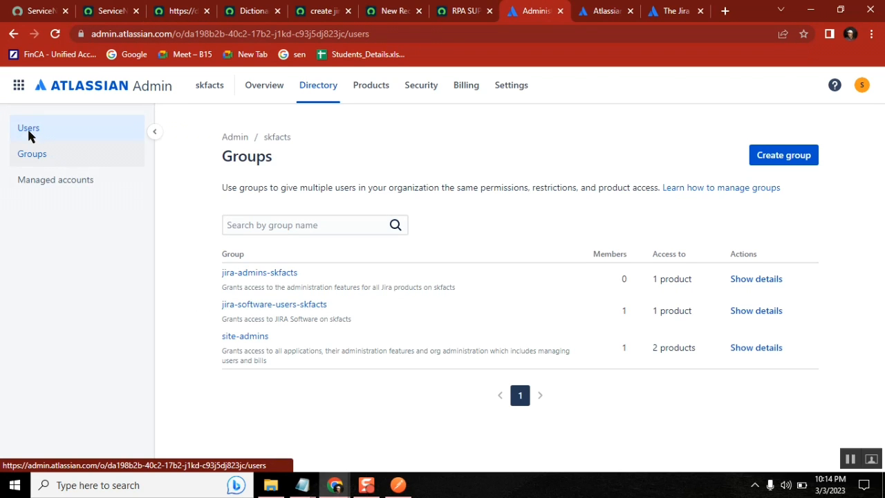
left_click(33, 154)
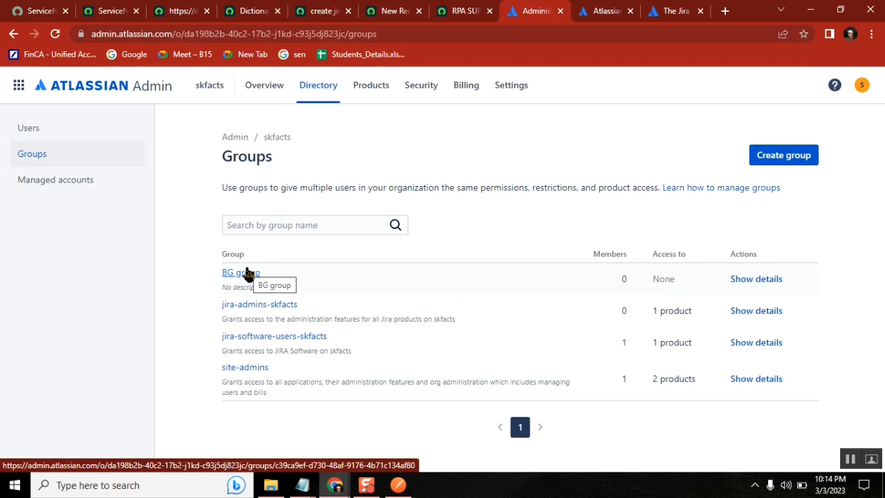
Scroll the Class58 notes down to the business rule requirement line
mouse_move(302, 484)
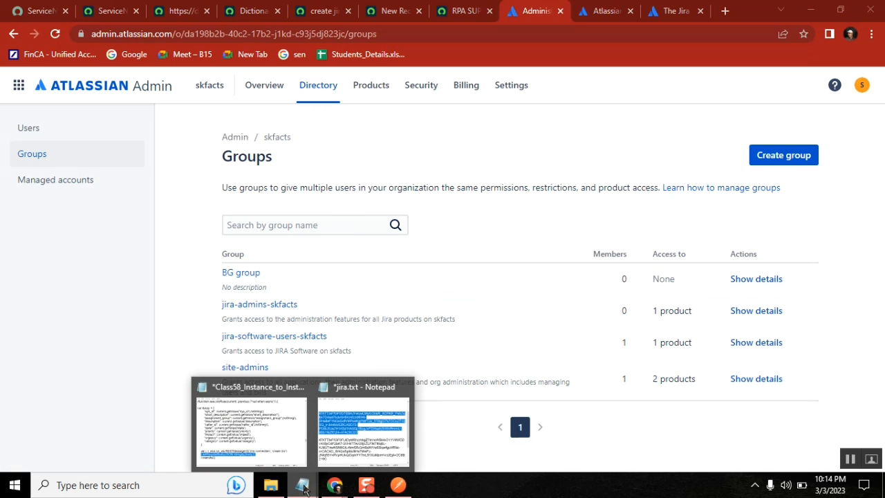
left_click(270, 419)
left_click(462, 348)
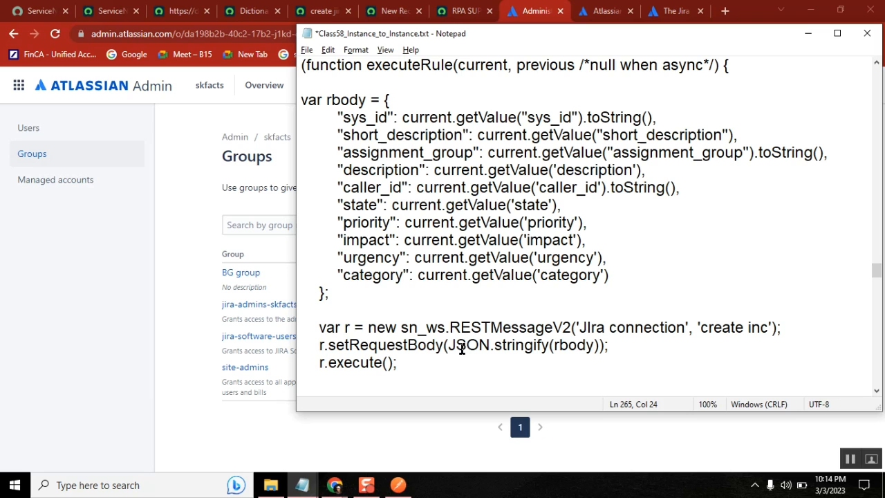
key("Down")
key("Down")
key("Down")
key("Down")
key("Down")
key("Down")
key("Down")
key("Down")
key("Down")
key("Down")
key("Down")
key("Down")
key("Down")
key("Down")
key("Down")
key("Down")
key("Down")
key("Down")
key("Down")
key("Down")
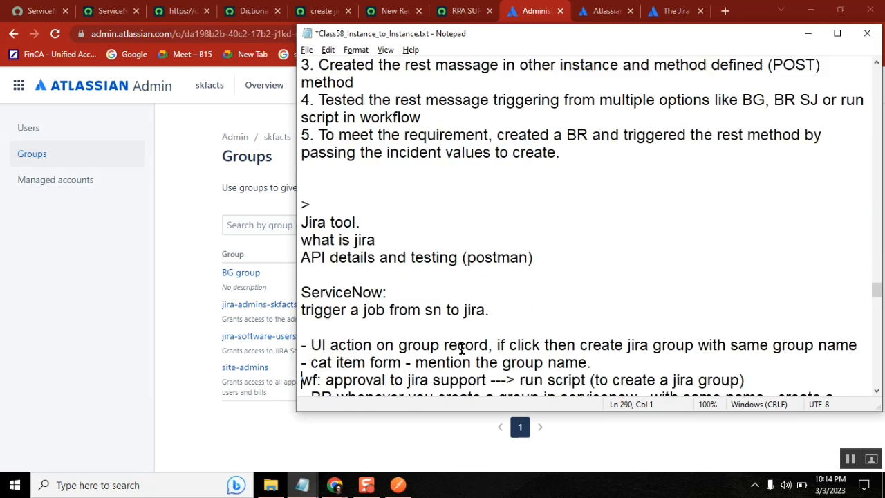
key("Down")
key("Down")
key("Down")
left_click_drag(407, 346, 299, 327)
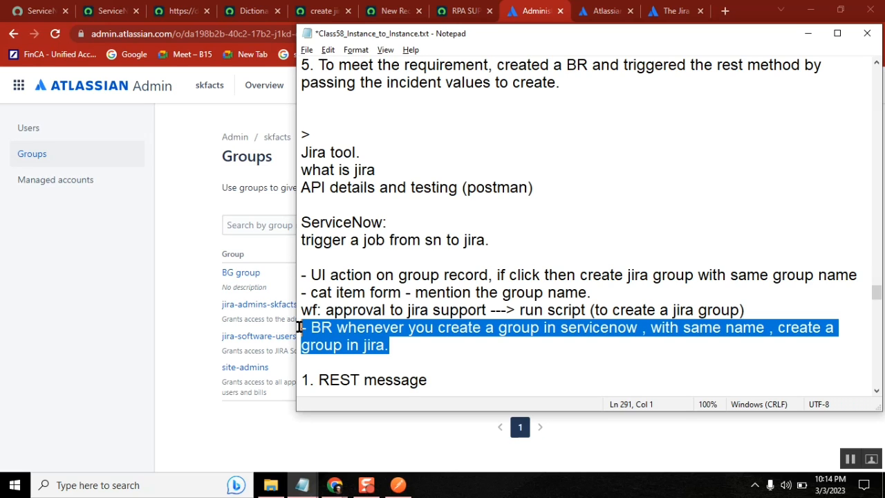
Highlight the UI action and business rule options as the planned ways to create Jira groups
left_click(311, 274)
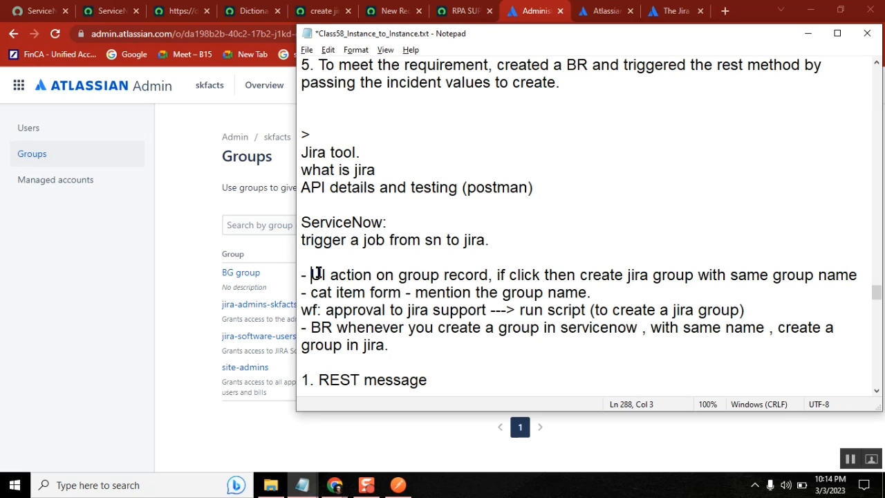
left_click(852, 276, "shift")
left_click(861, 277, "shift")
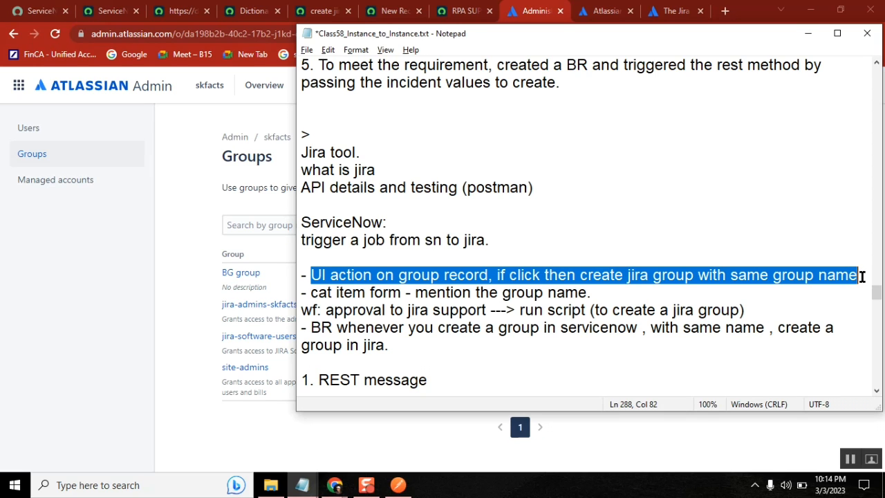
left_click(406, 343)
left_click(304, 323, "shift")
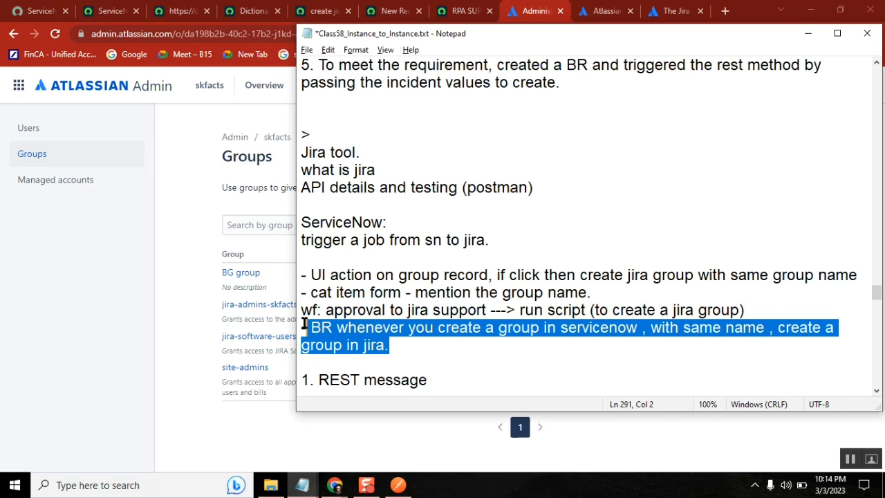
left_click(179, 11)
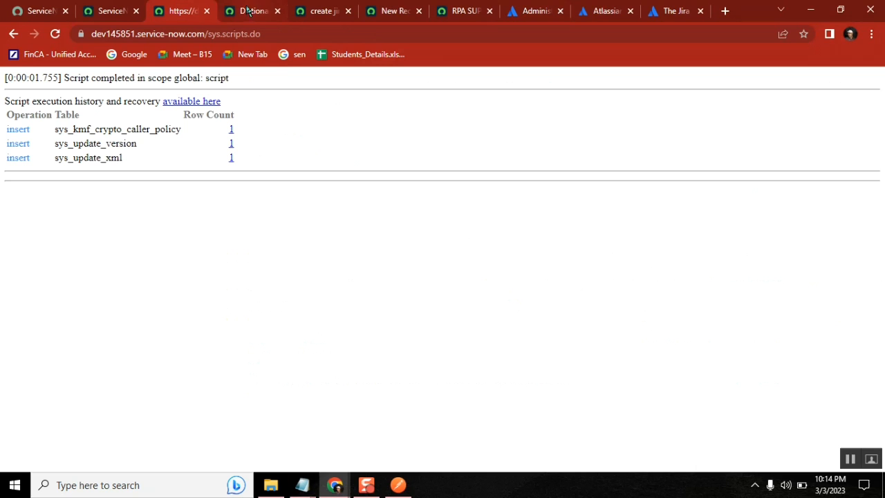
Open the RPA SUPPORT group record from the sys_user_group.LIST list
left_click(6, 35)
left_click(238, 12)
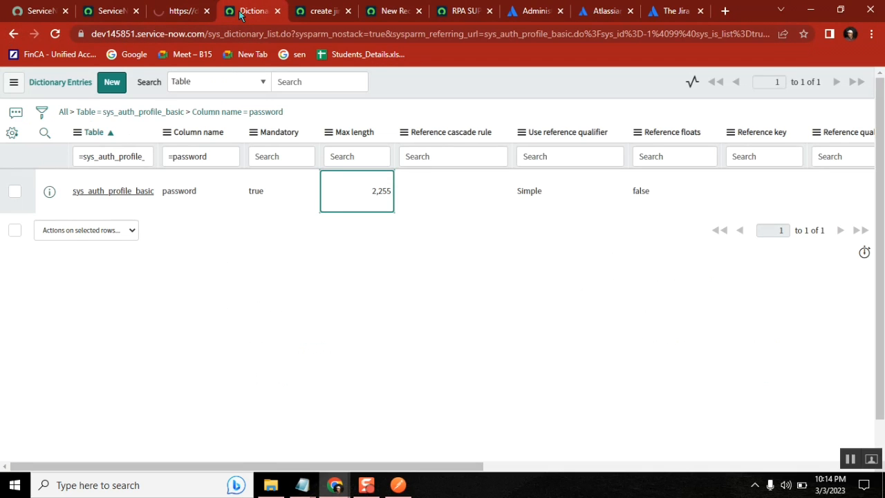
left_click(99, 10)
left_click(69, 115)
type("sys")
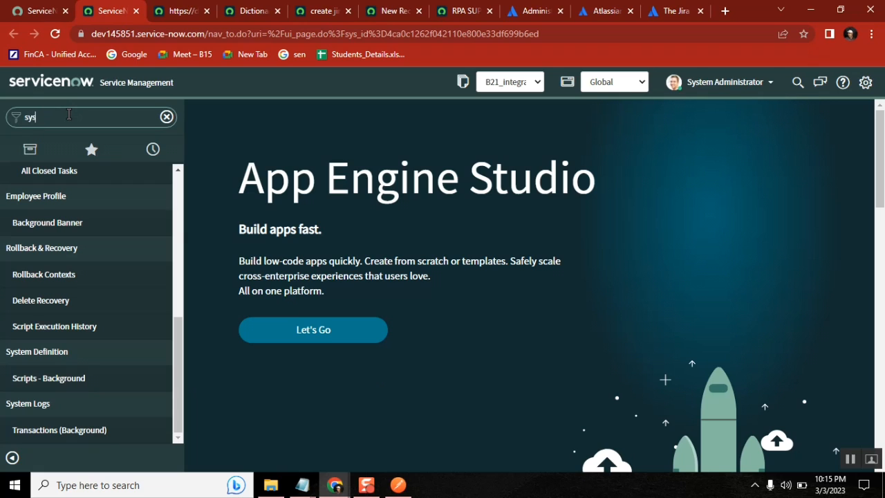
type("_user")
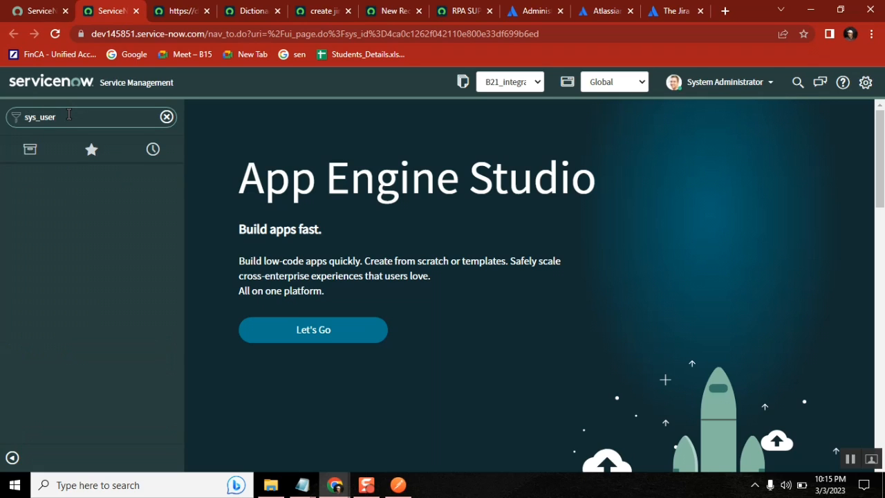
type("_group.LIST")
key("Return")
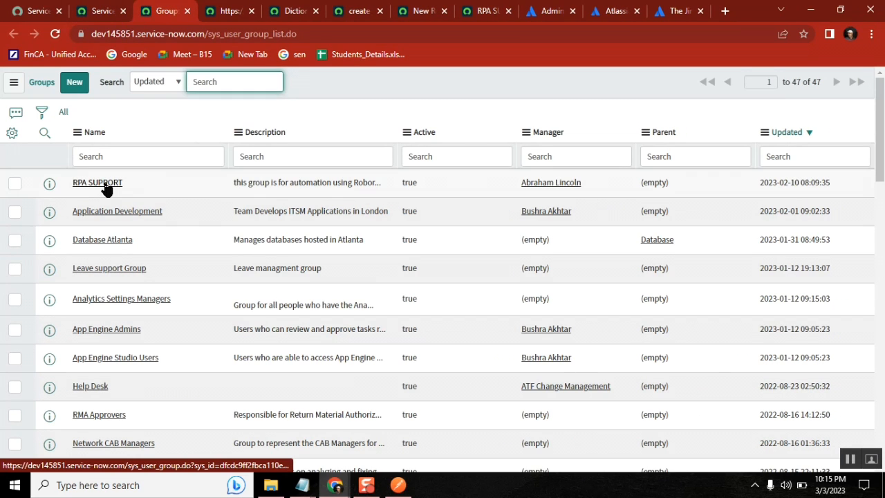
left_click(106, 186)
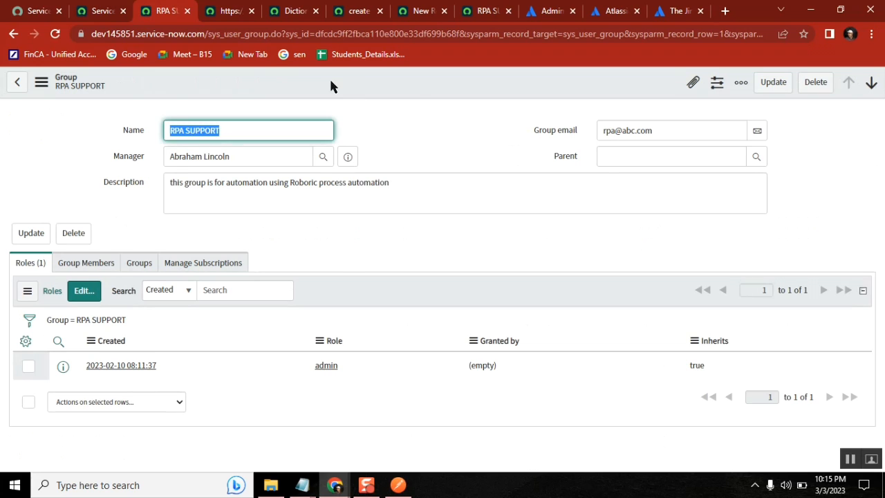
Start a new business rule for the Group table from the form's Configure menu
right_click(330, 84)
mouse_move(368, 148)
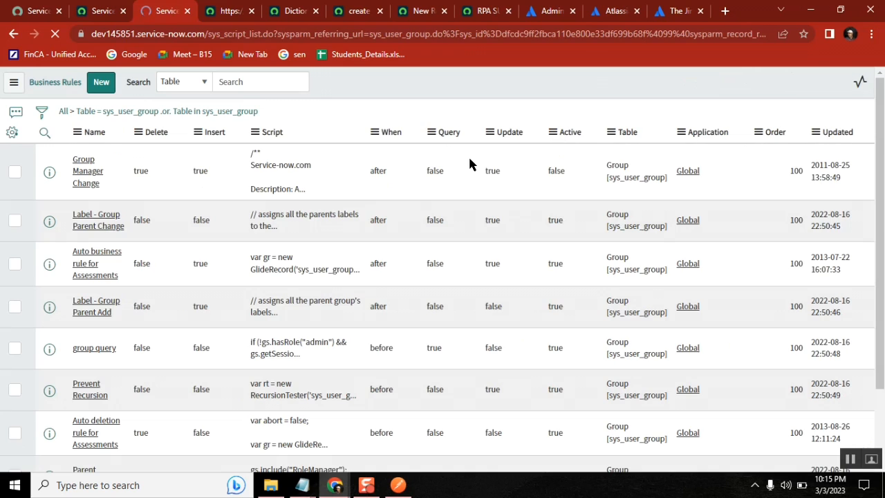
left_click(101, 82)
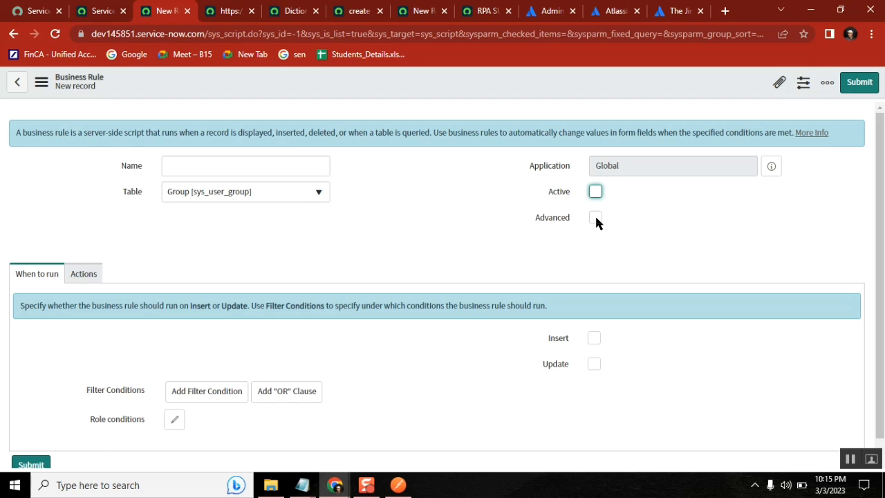
Enable Advanced and name the rule 'jira group creation'
left_click(596, 218)
left_click(184, 165)
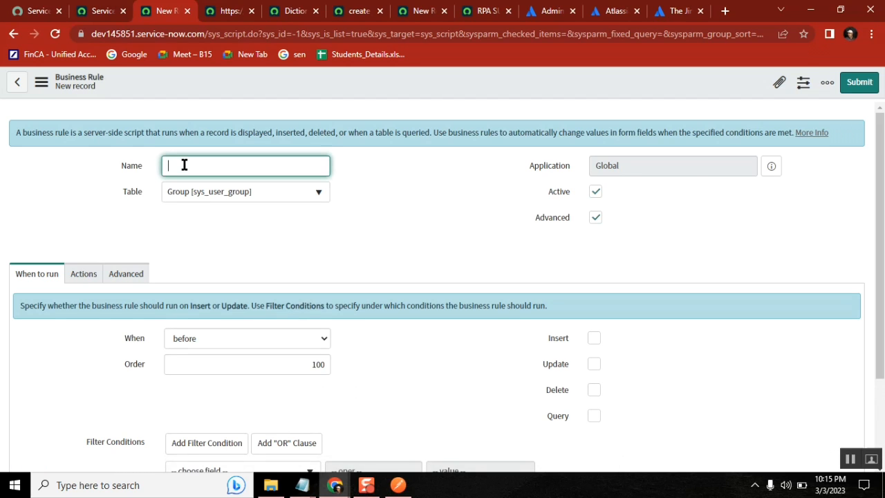
type("jira grou")
type("ra")
type("ation")
Set the rule to run async on Insert with priority 1000
left_click(211, 339)
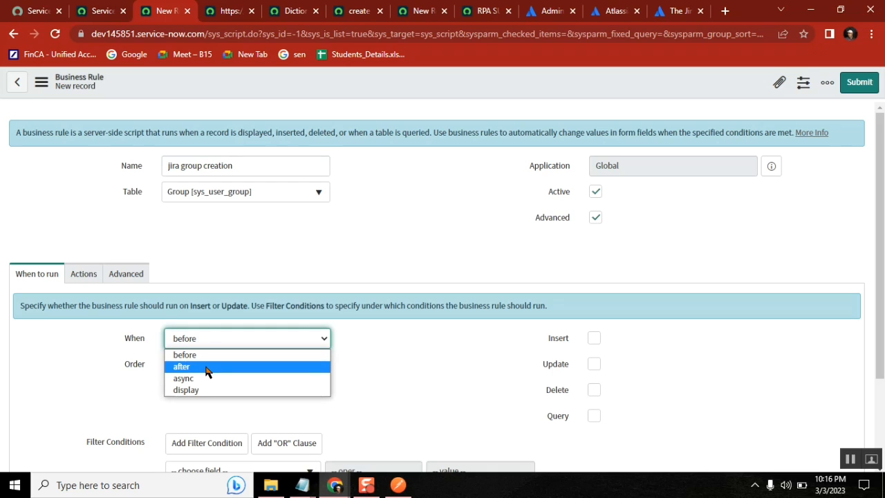
left_click(205, 366)
left_click(591, 340)
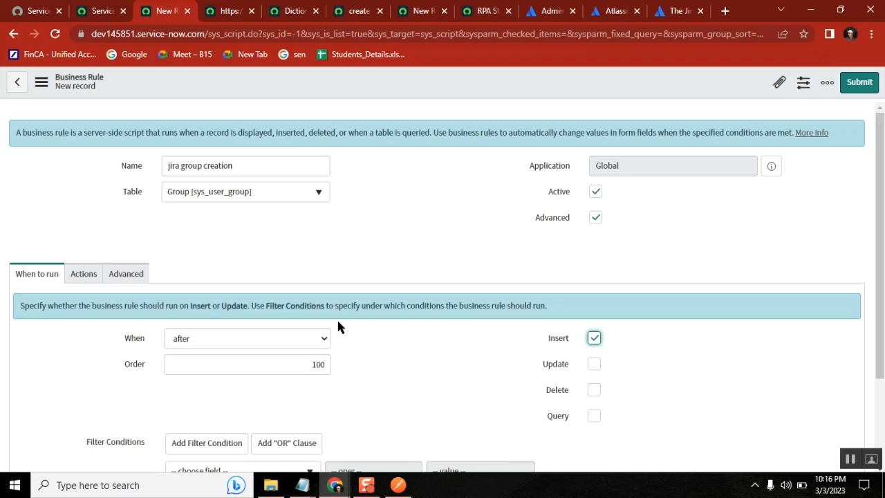
left_click(209, 338)
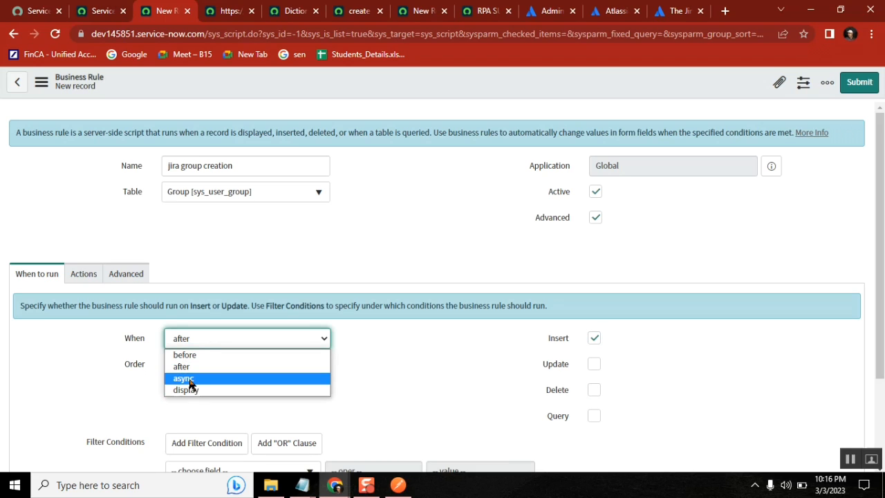
left_click(188, 378)
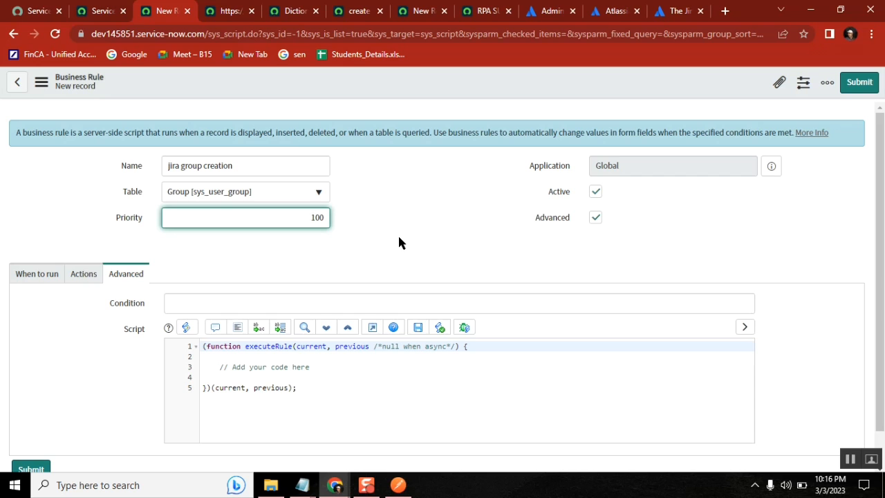
type("0")
left_click(31, 275)
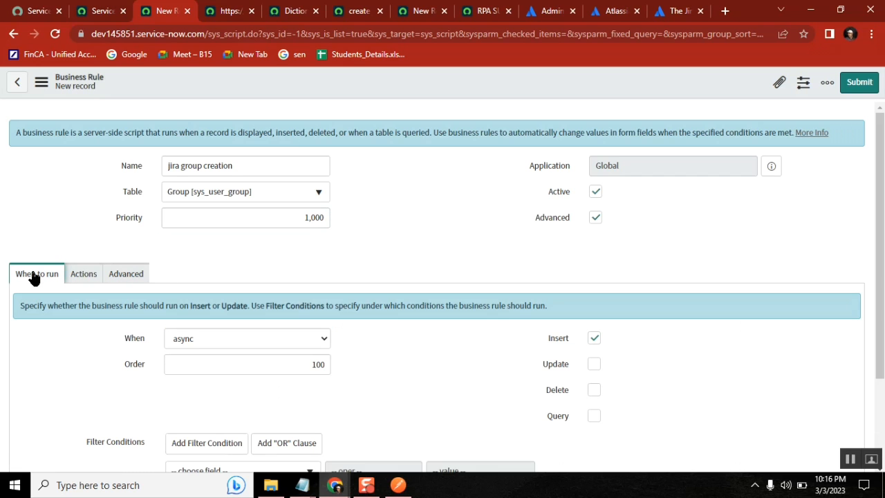
scroll(881, 197, "down", 1)
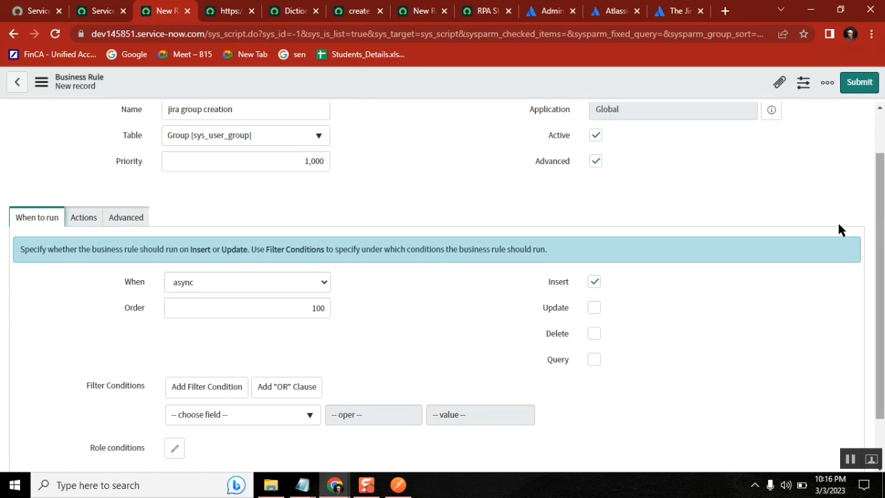
Delete the placeholder comment from the rule's script body
left_click(130, 221)
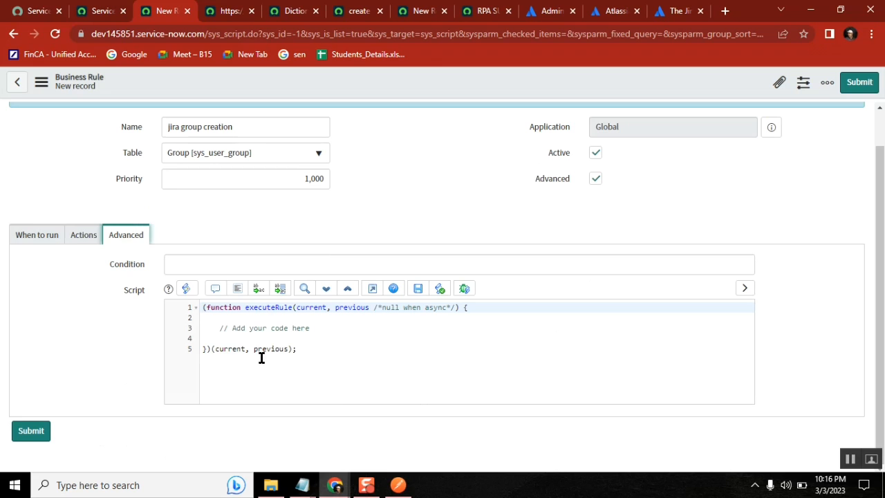
left_click(326, 328)
key("shift+Home")
key("BackSpace")
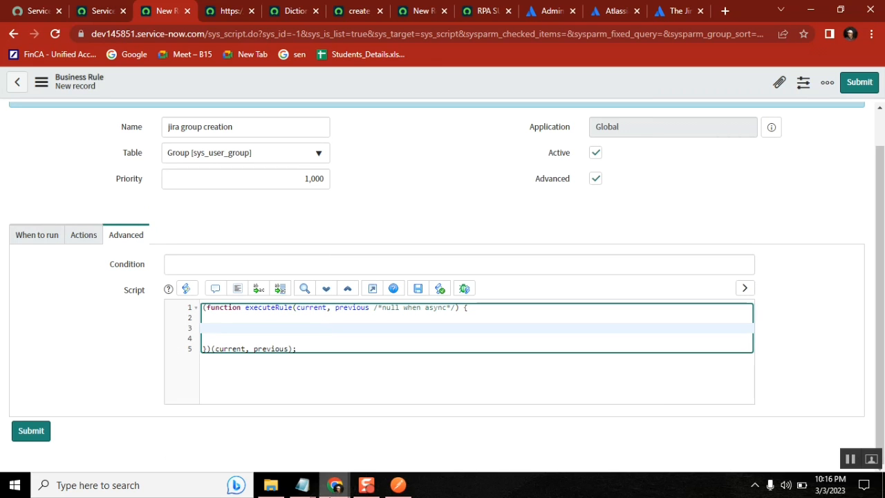
left_click(229, 11)
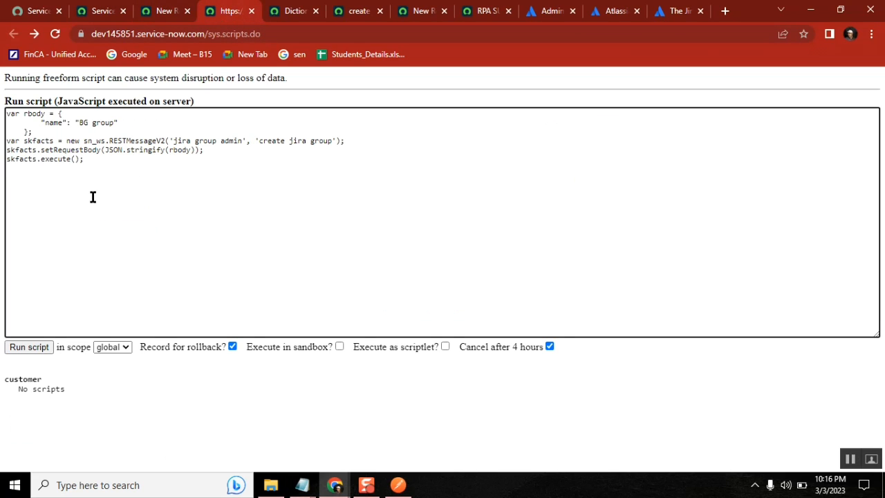
Copy the tested rbody and skfacts REST script into line 3 of the rule script
left_click_drag(98, 159, 7, 140)
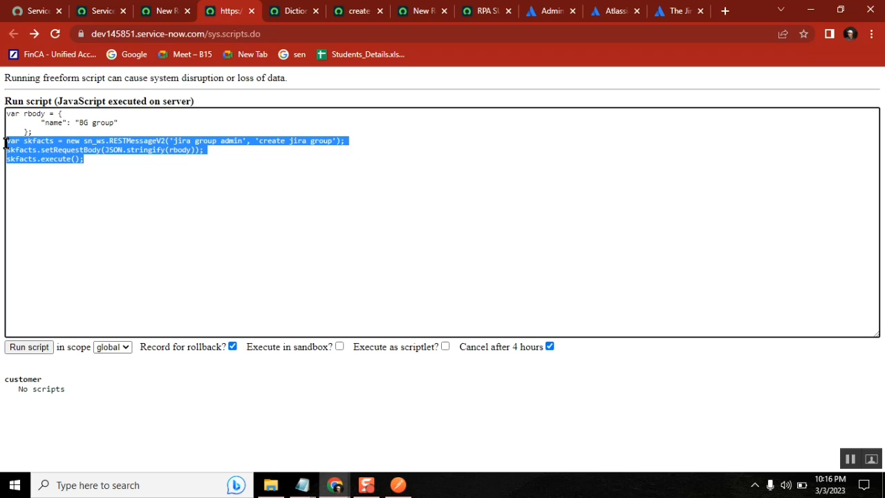
left_click_drag(94, 159, 5, 119)
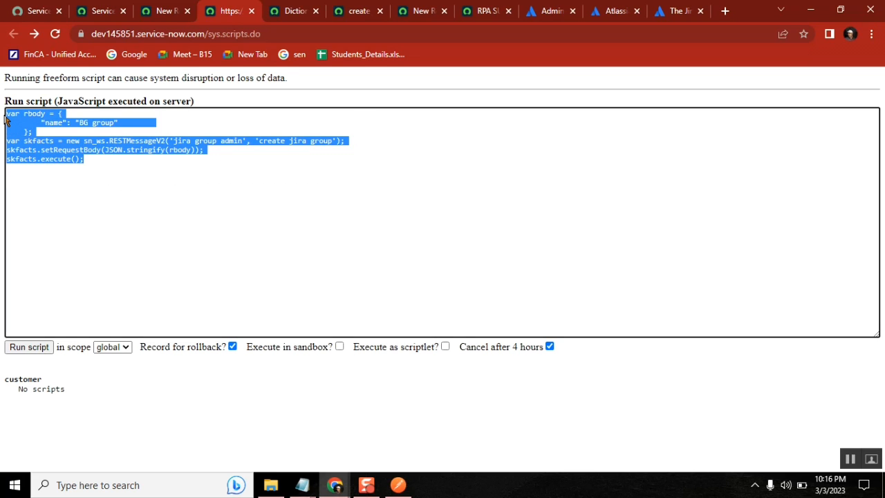
key("ctrl+c")
left_click(156, 11)
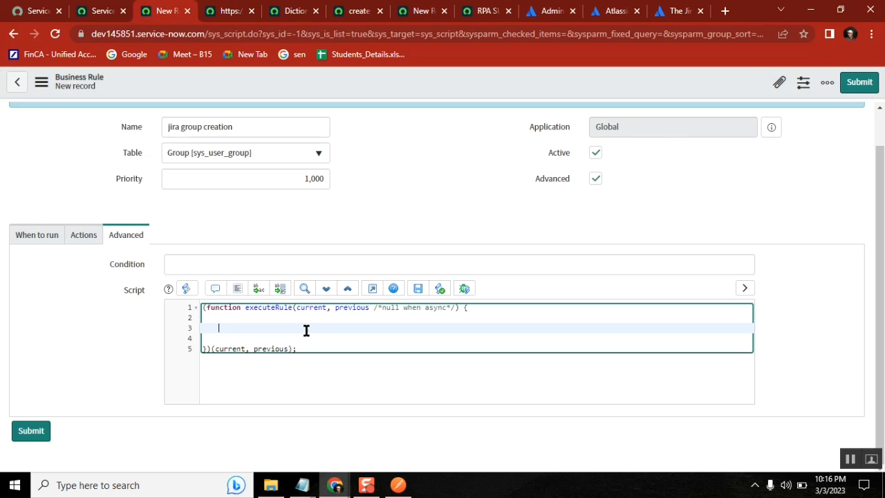
left_click(259, 325)
key("ctrl+v")
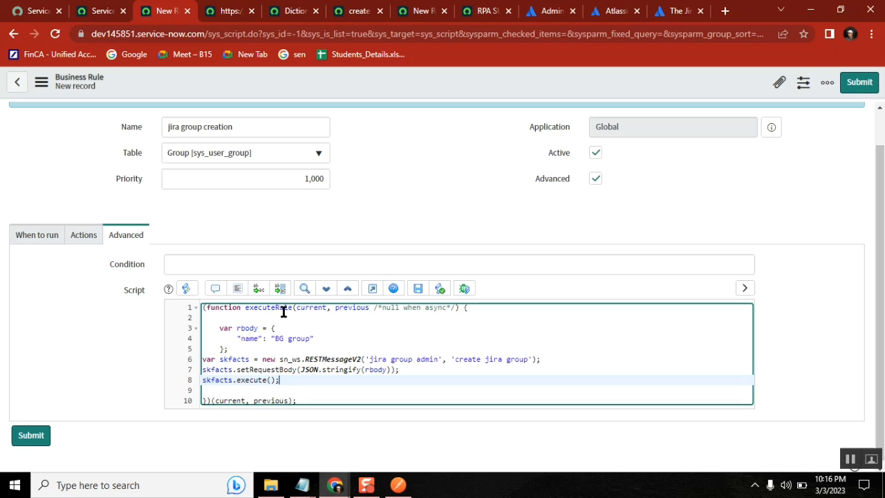
Auto-format the rule script so the skfacts request lines sit indented inside the function
left_click(236, 291)
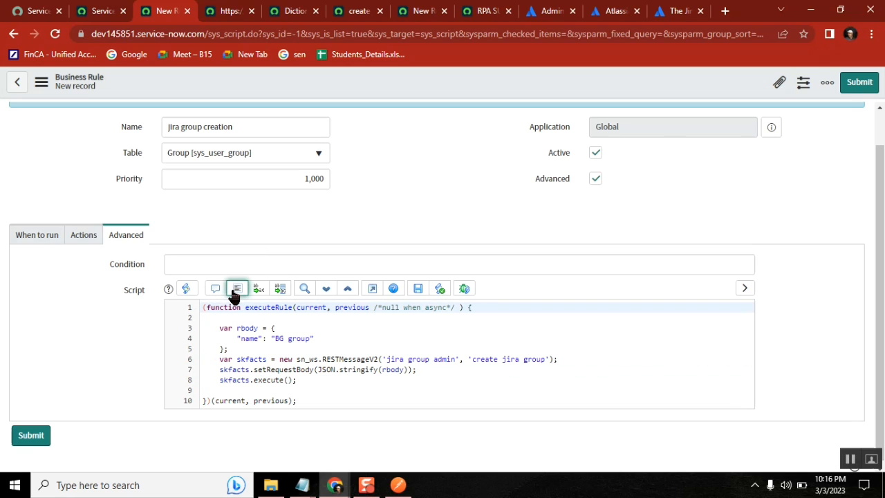
left_click(363, 340)
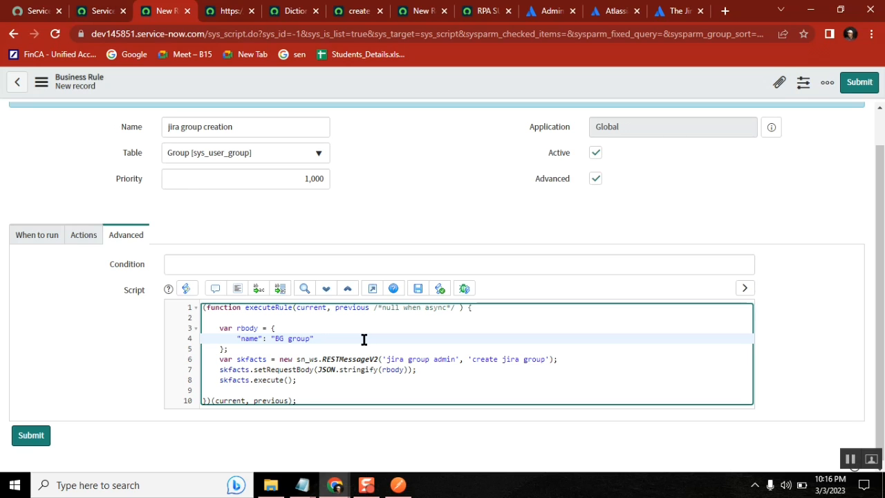
Find the earlier incident rule's request body in the notes and select its impact getValue line
mouse_move(303, 485)
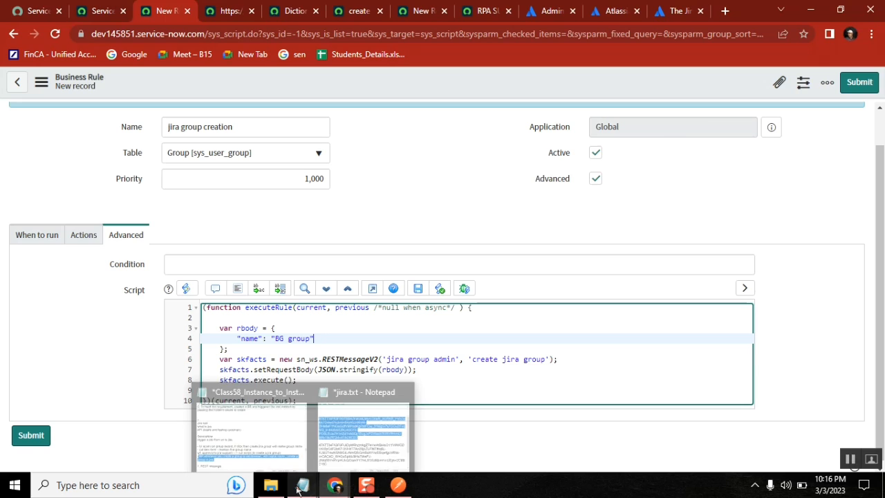
left_click(252, 428)
left_click(452, 127)
key("Up")
key("Up")
key("Up")
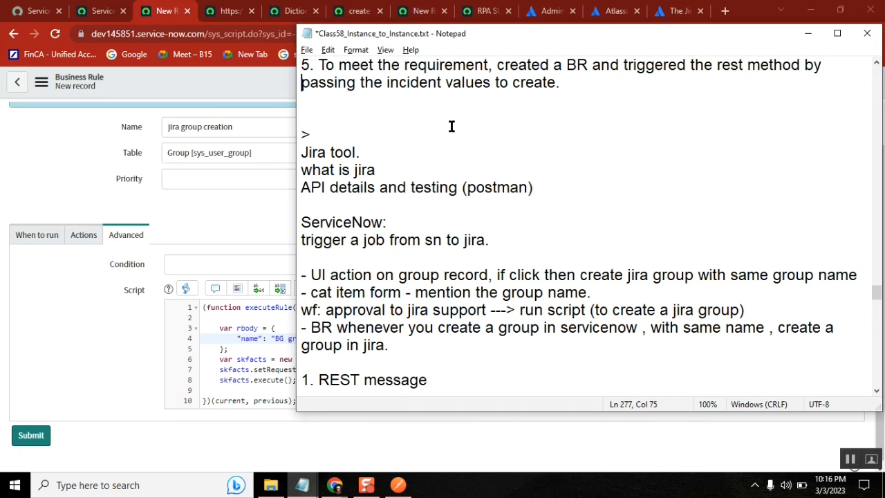
key("Up")
key("Up")
key("Up")
key("Up")
key("Up")
key("Up")
key("Up")
key("Up")
key("Up")
key("Up")
key("Up")
key("Up")
key("Up")
key("Up")
key("Up")
key("Up")
key("Up")
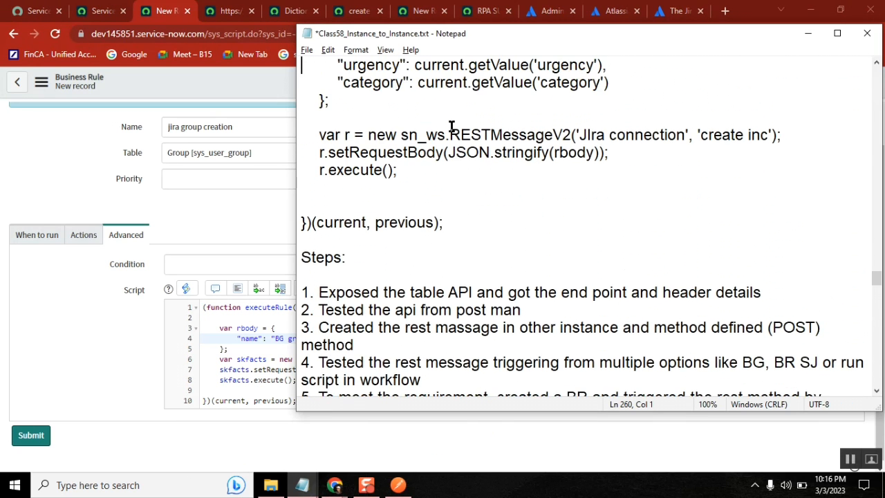
key("Up")
key("Up")
key("Up")
key("Up")
key("Up")
key("Up")
key("Up")
key("Up")
key("Up")
key("Up")
key("Up")
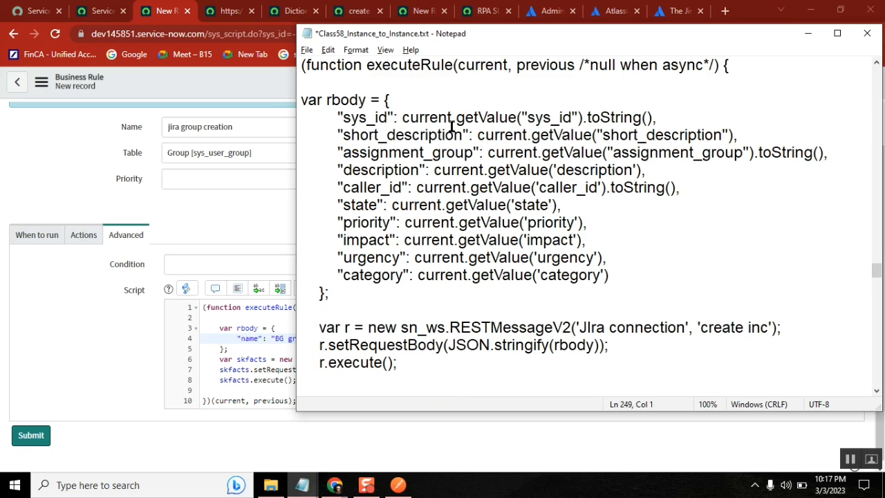
left_click(337, 118)
left_click(335, 238)
left_click(603, 238, "shift")
key("ctrl+c")
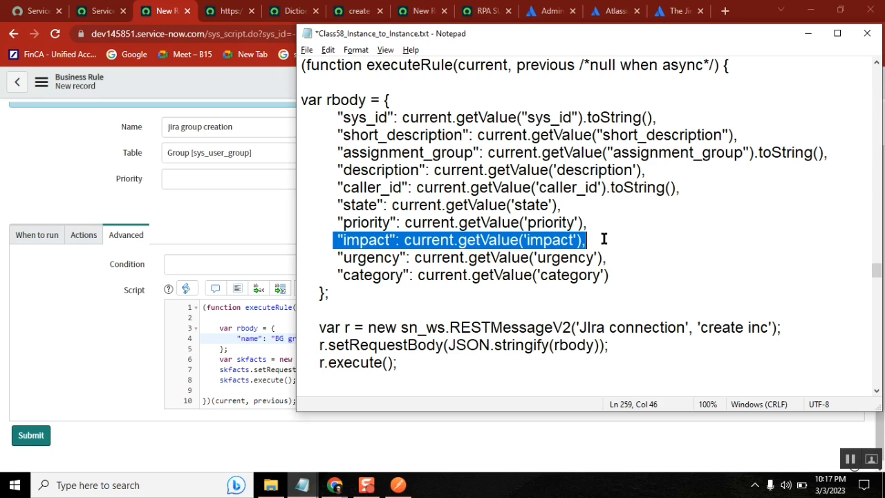
left_click(238, 213)
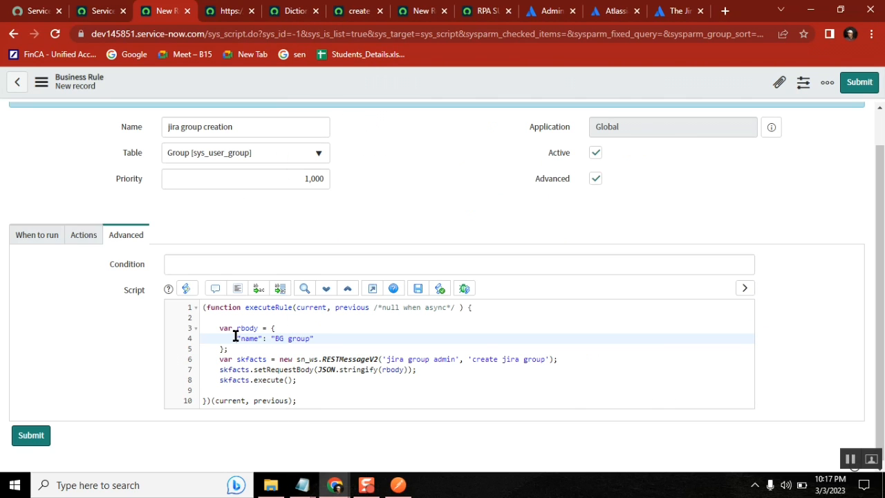
Replace the hard-coded 'BG group' value on line 4 with current.getValue('impact')
left_click_drag(236, 337, 335, 336)
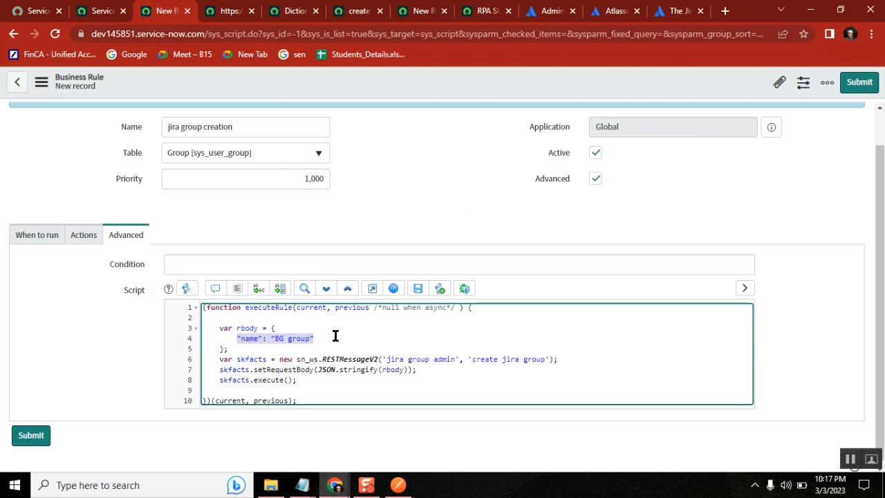
left_click(273, 337)
key("Delete")
key("Delete")
key("Delete")
key("Delete")
key("Delete")
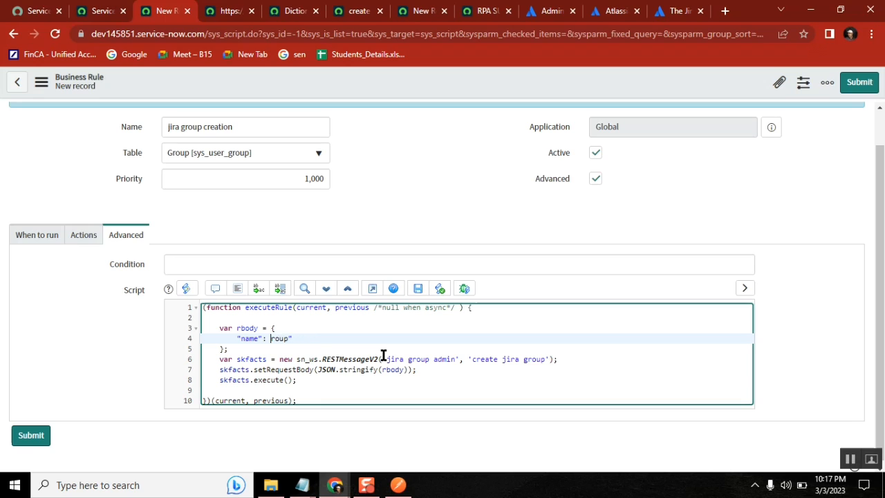
key("Delete")
key("Delete")
key("Delete")
key("ctrl+v")
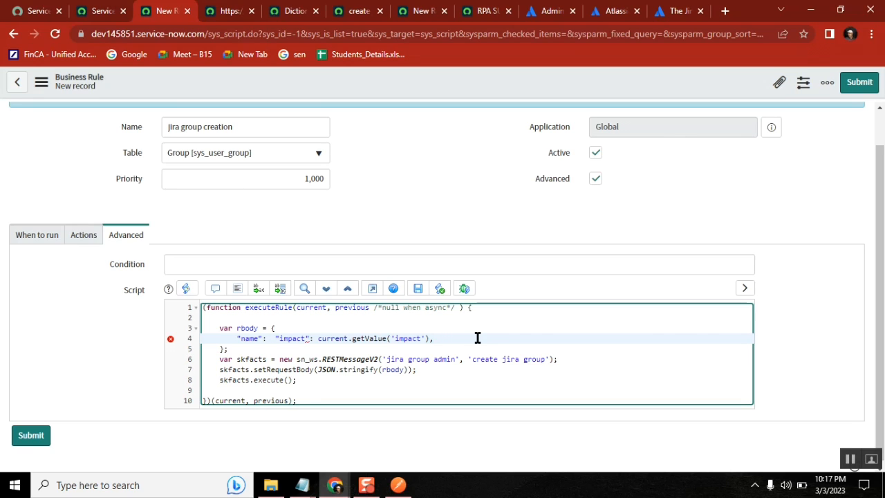
left_click_drag(317, 338, 272, 337)
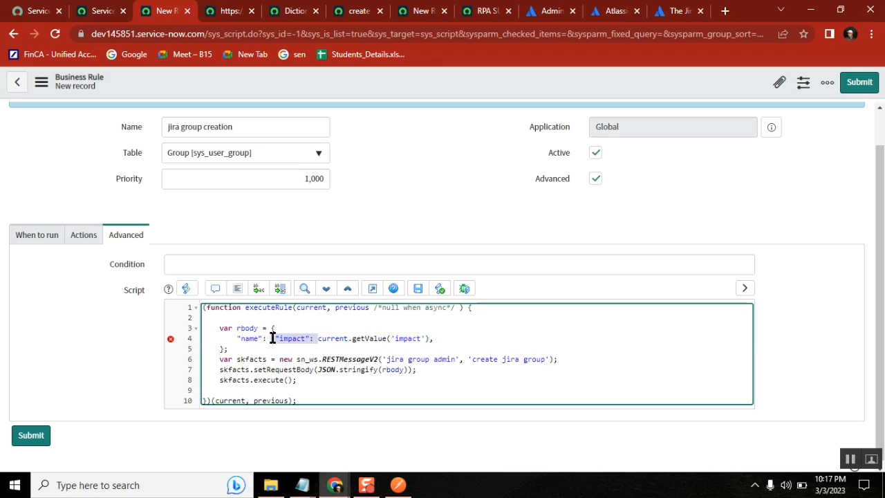
key("BackSpace")
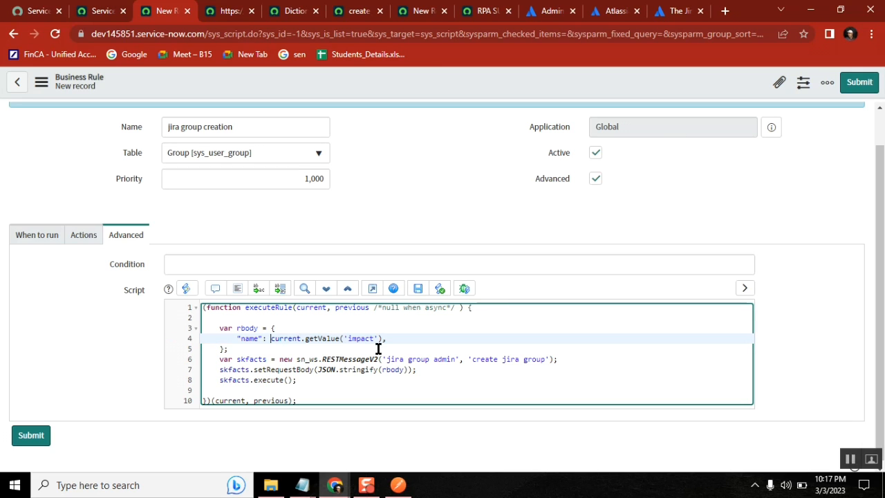
left_click(97, 11)
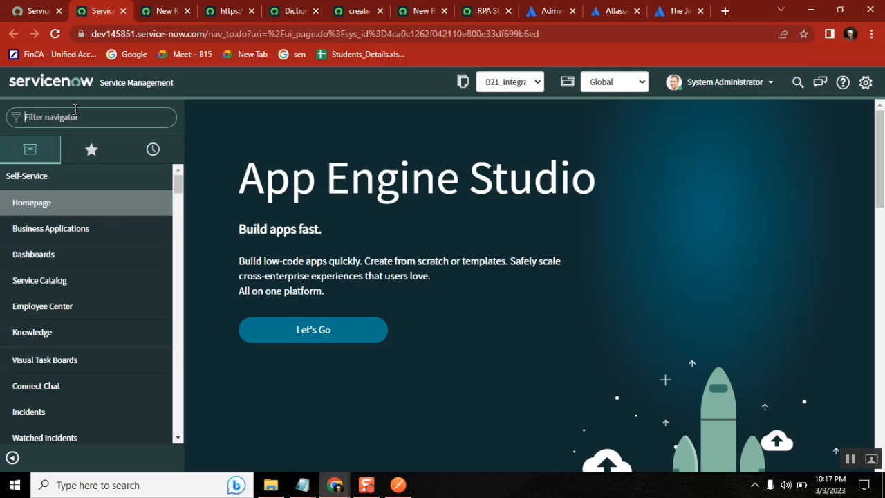
Open a new Group form via sys_user_group.form and confirm the Name field's column is 'name'
type("sys_user")
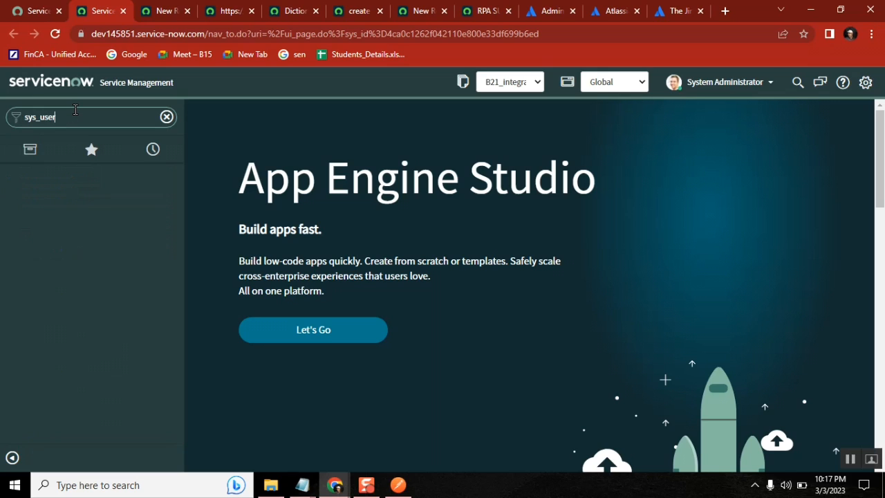
type("_group.form")
key("Return")
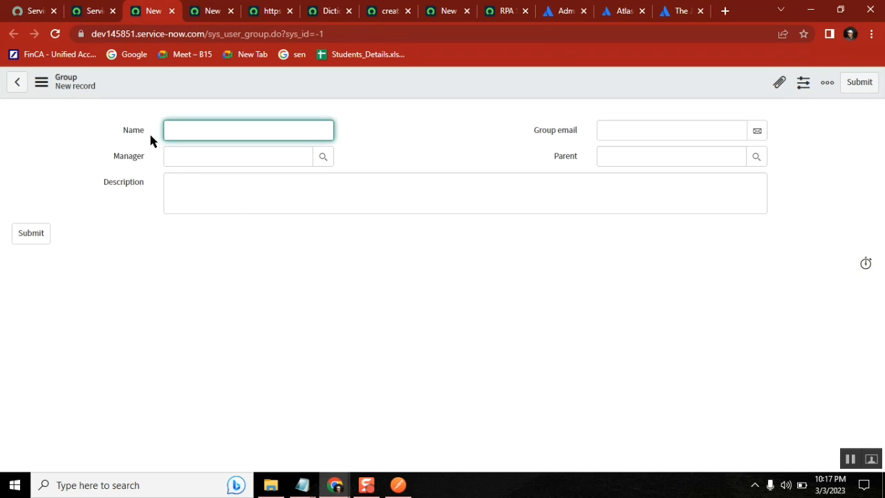
right_click(136, 134)
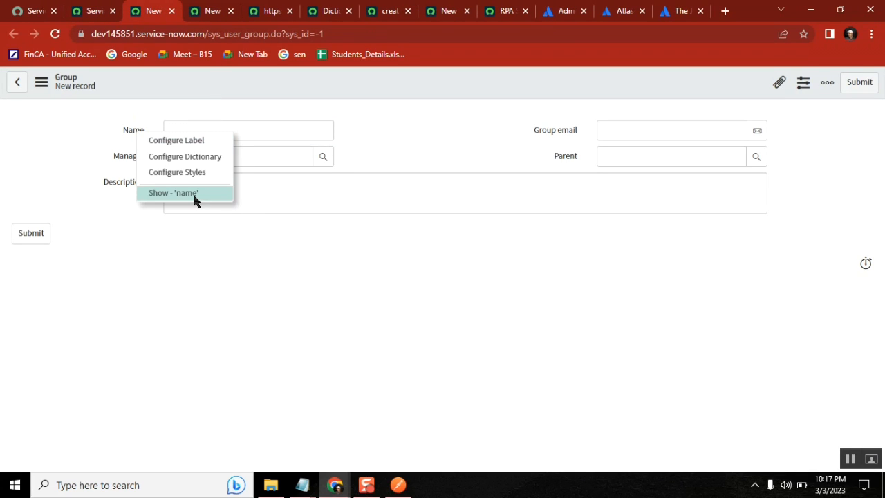
left_click(208, 13)
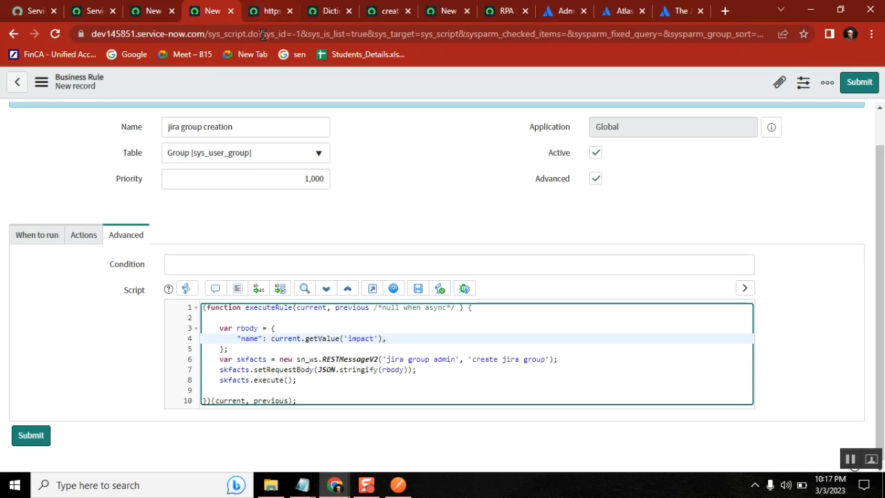
Replace 'impact' with 'name' in the script's getValue call and save the business rule
double_click(246, 338)
key("ctrl+c")
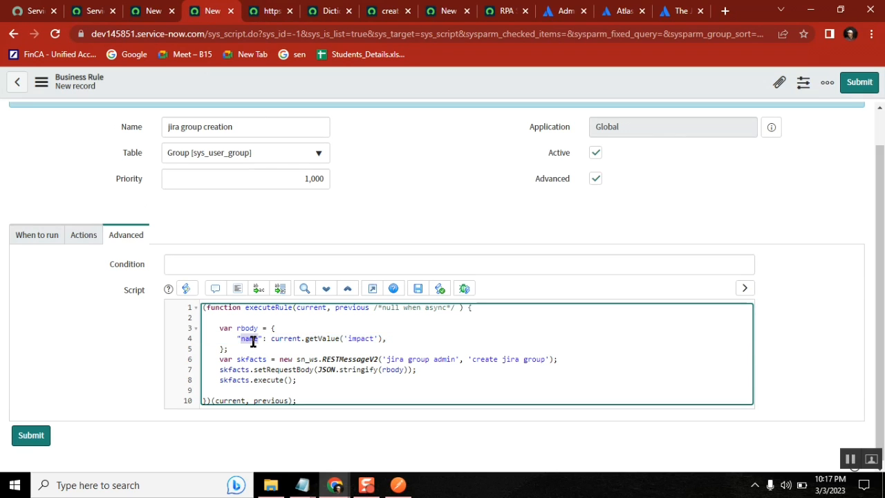
double_click(359, 339)
key("ctrl+v")
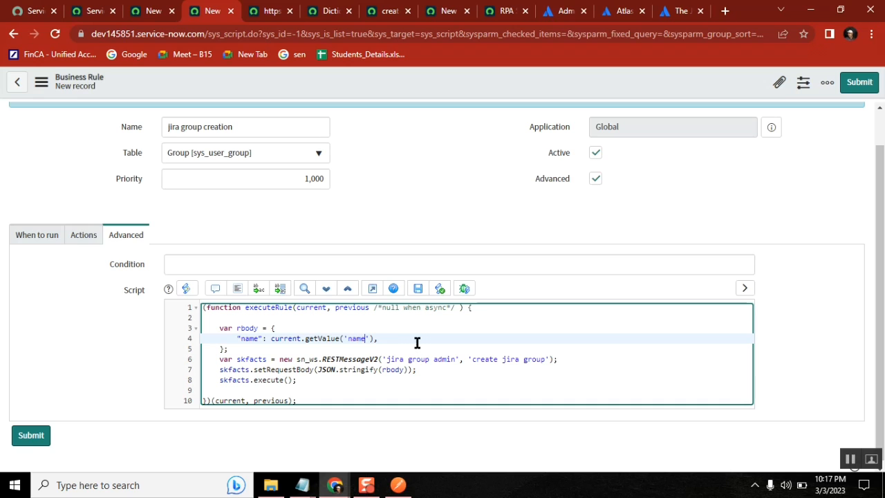
double_click(357, 338)
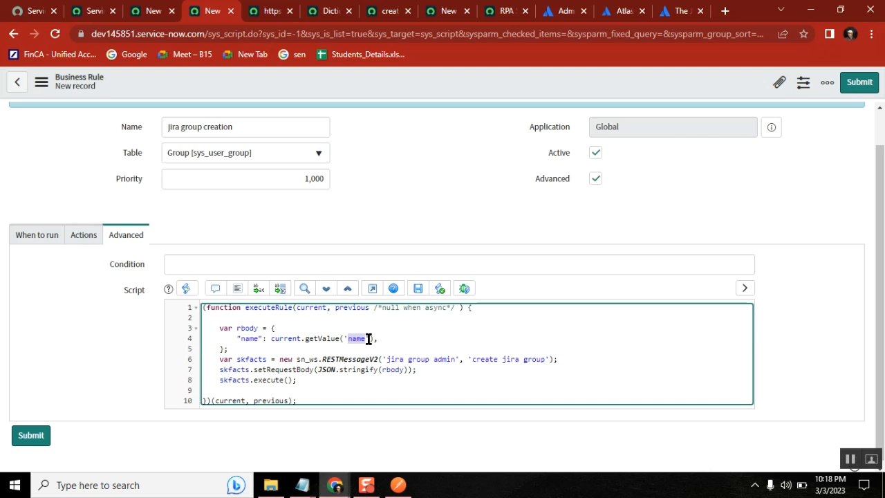
double_click(249, 338)
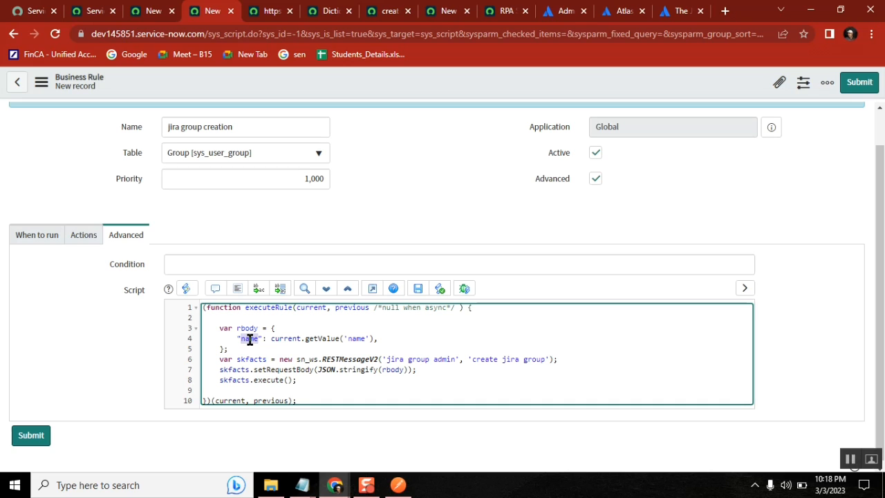
right_click(696, 81)
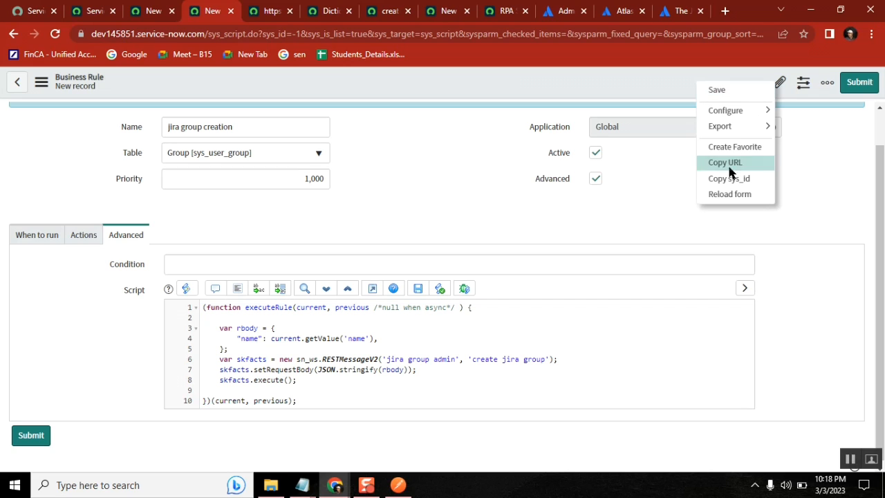
left_click(716, 91)
Enter 'Jira B21 Group' as the new group's Name and save the record
left_click(152, 11)
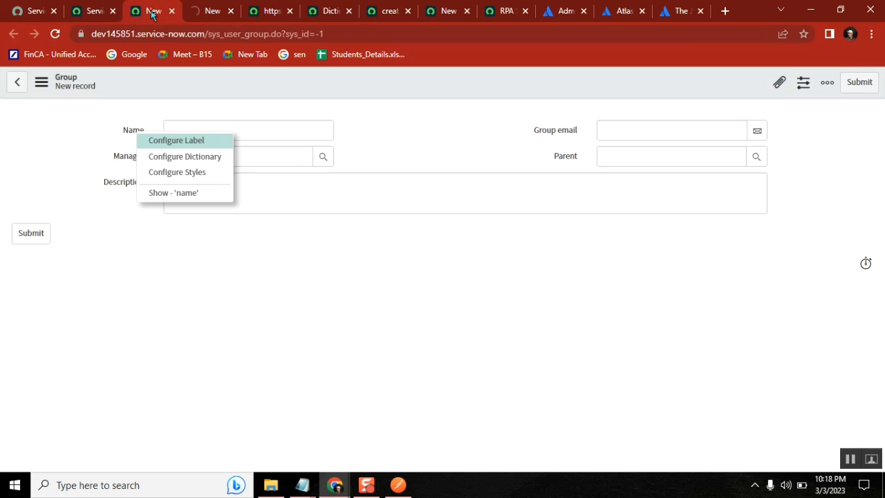
left_click(257, 131)
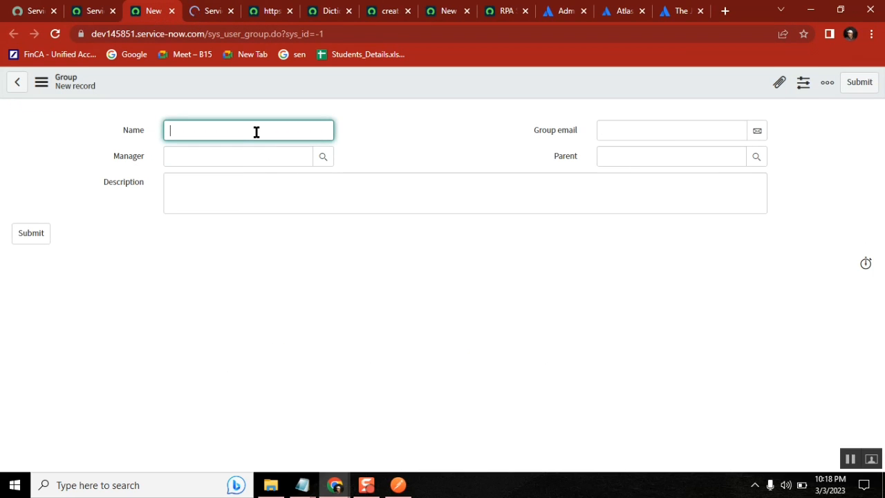
type("S")
key("BackSpace")
type("Jira B1")
key("BackSpace")
type("21 Group")
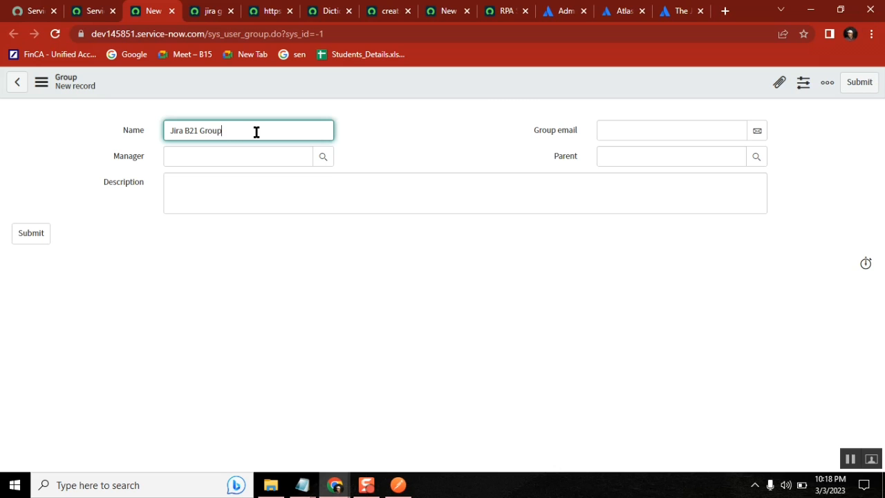
right_click(461, 81)
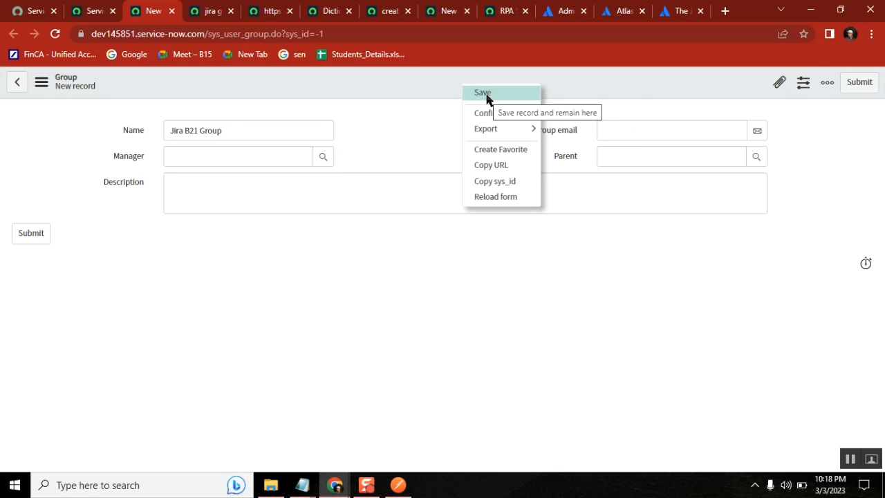
left_click(484, 94)
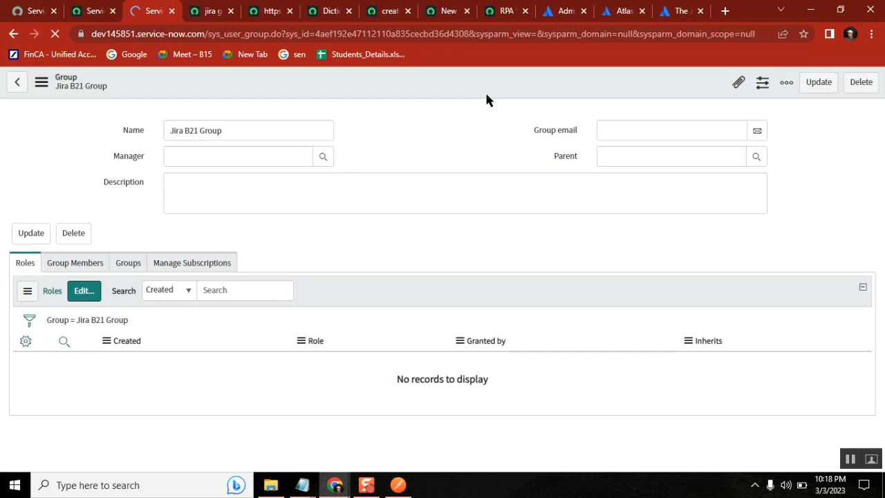
Refresh Atlassian Admin's Groups list to show Jira B21 Group, then bring the Notepad notes forward
left_click(556, 10)
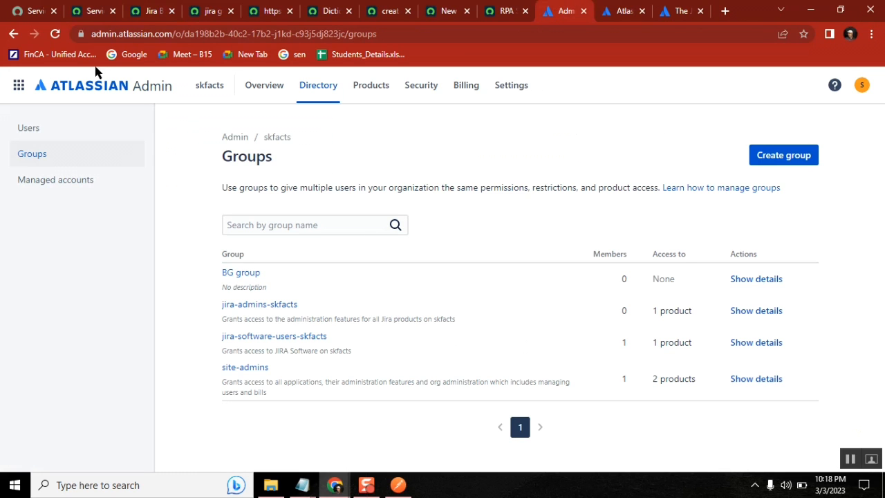
left_click(28, 123)
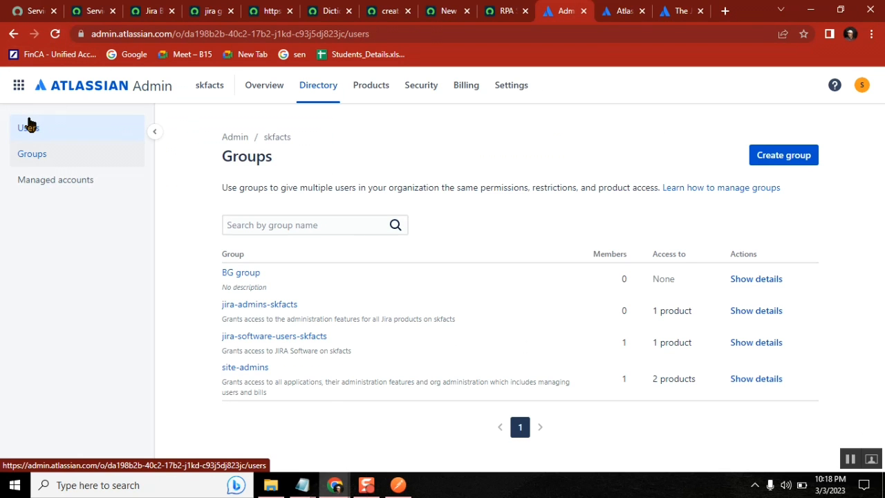
left_click(30, 159)
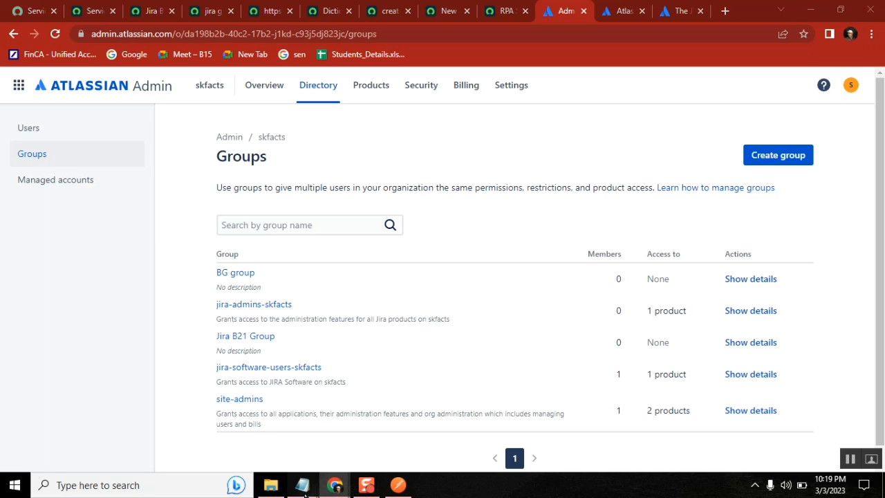
mouse_move(302, 484)
left_click(266, 436)
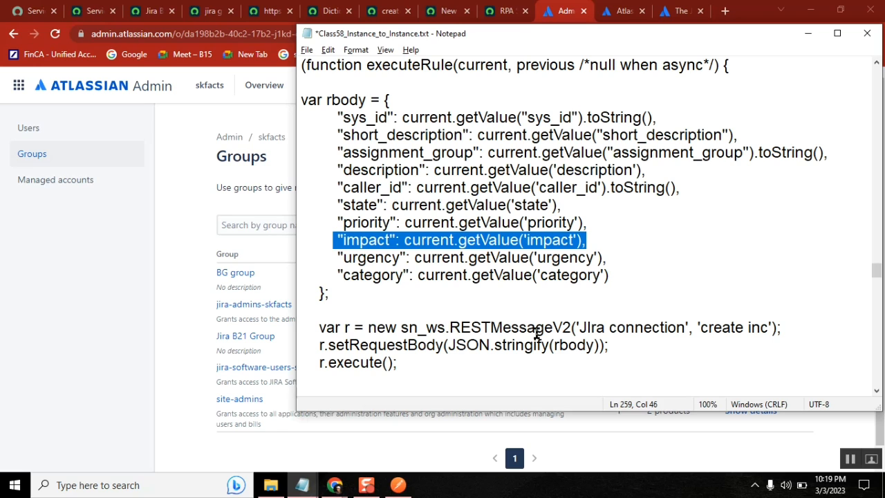
Check the Create group API docs and ServiceNow group record, ending on Atlassian's Groups list
left_click(193, 229)
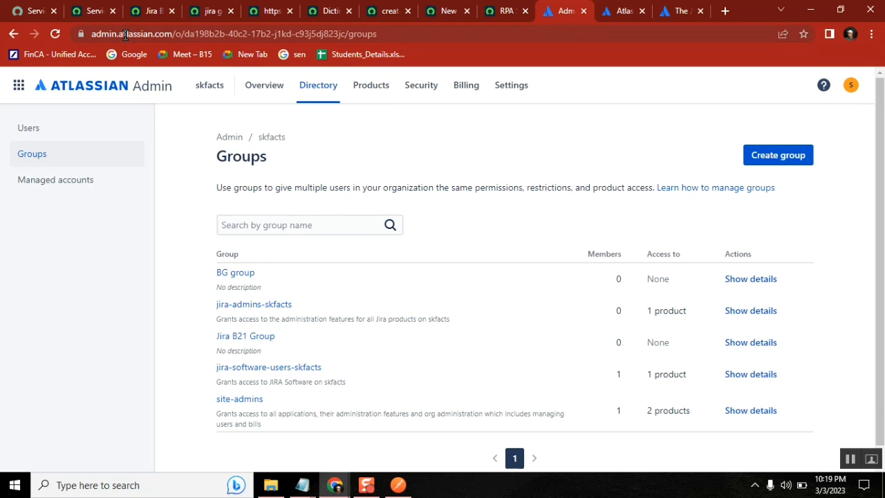
double_click(165, 34)
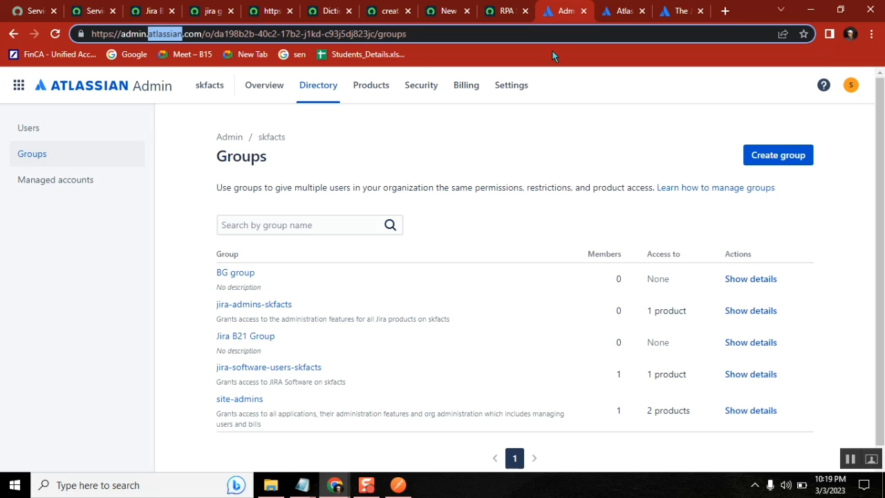
left_click(680, 12)
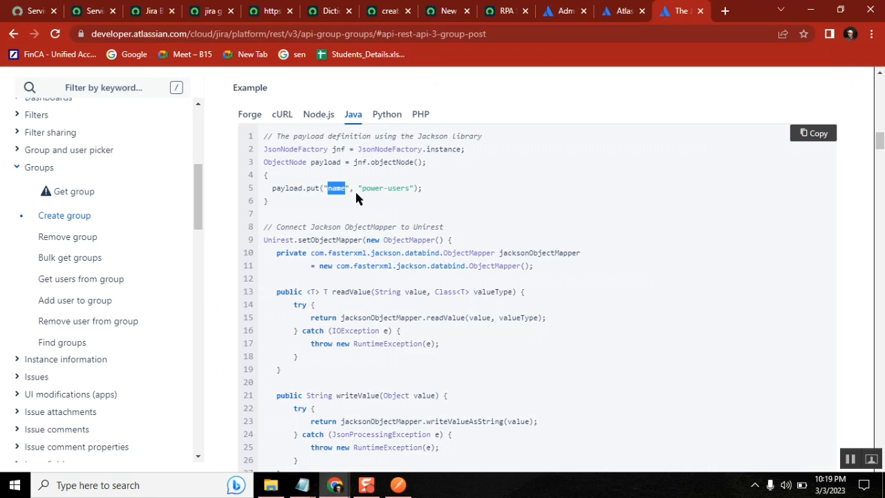
left_click(653, 174)
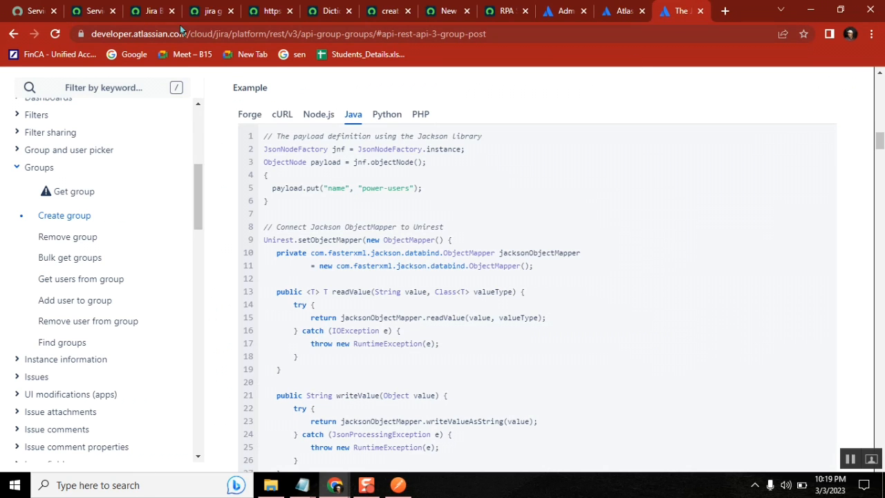
left_click(151, 14)
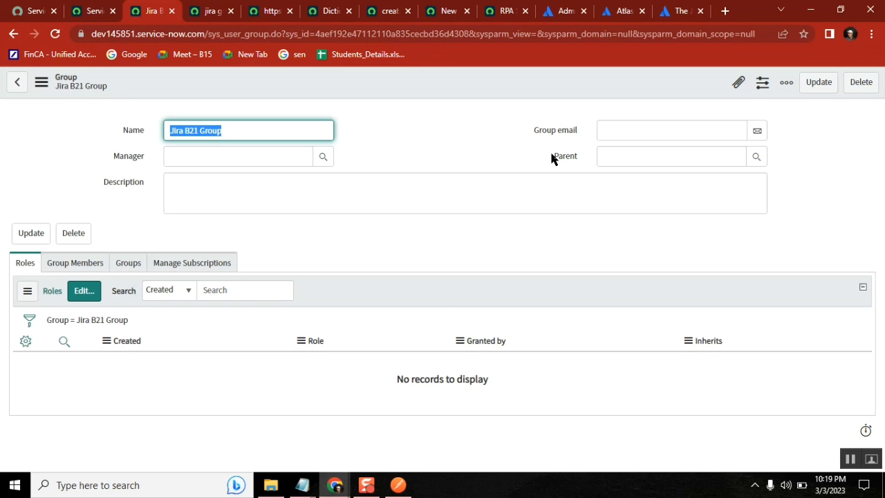
left_click(563, 11)
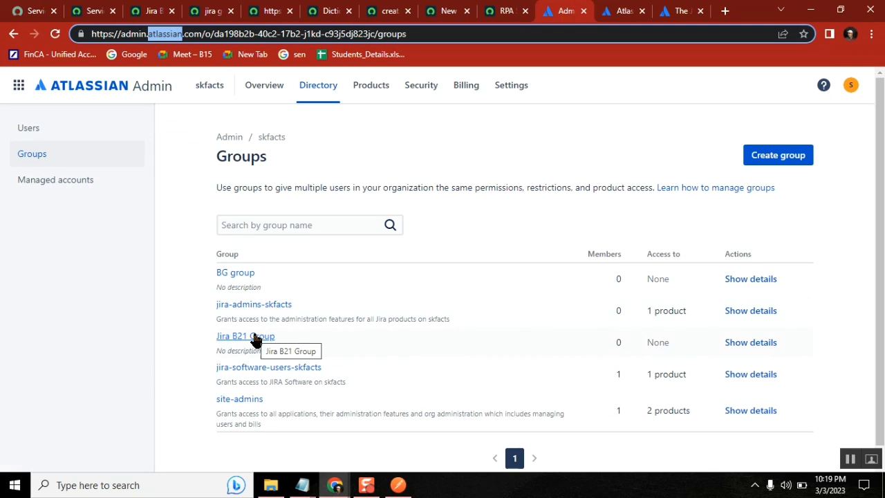